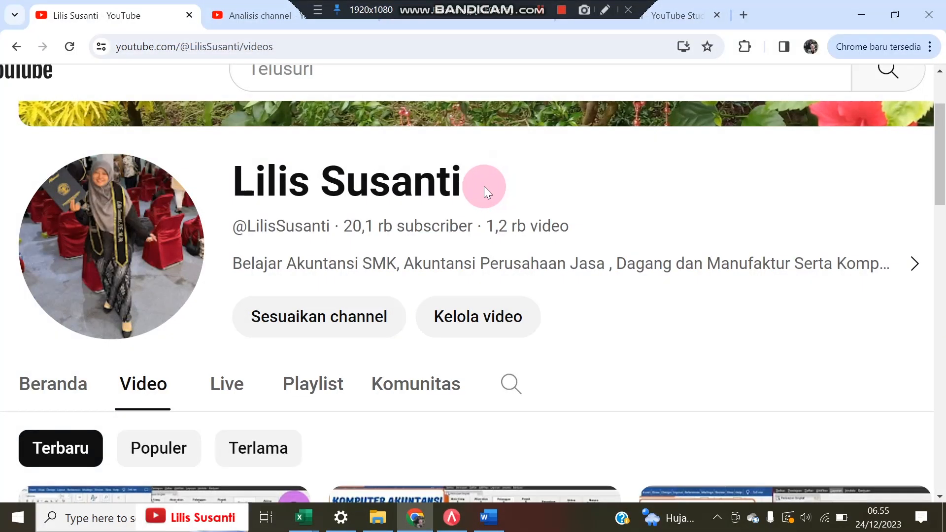
scroll(422, 205, "down", 5)
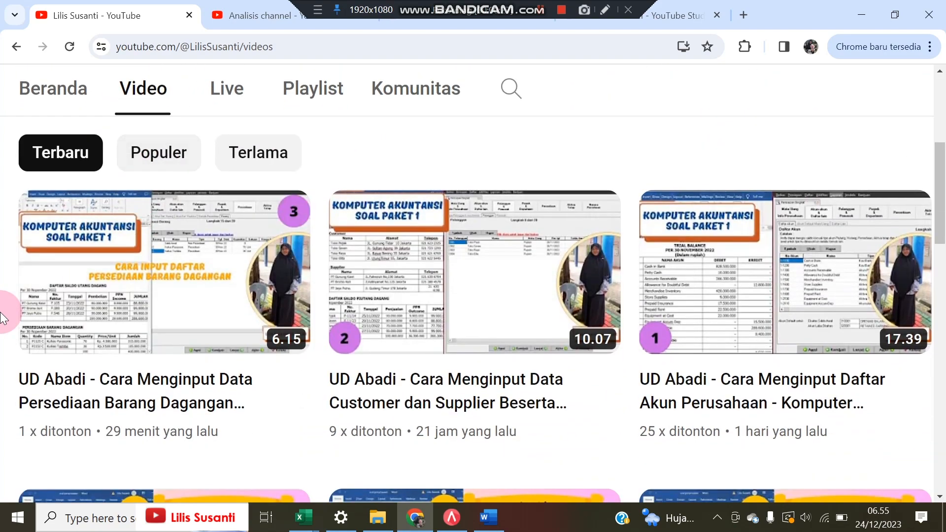
scroll(2, 347, "up", 1)
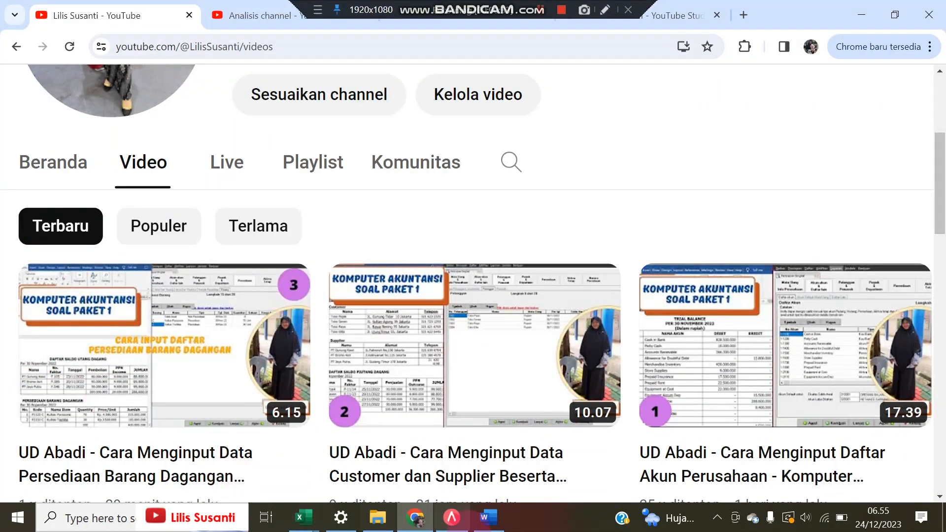
Switch to the Word exercise document and read the invoices in transaction documents No.10 and No.11, including the Toko Elita sales details.
left_click(451, 518)
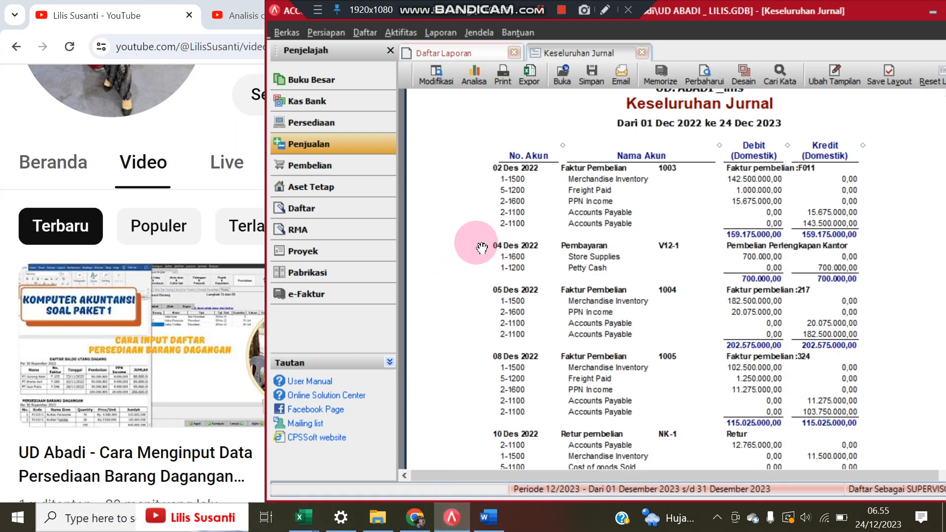
left_click(487, 518)
scroll(281, 316, "up", 10)
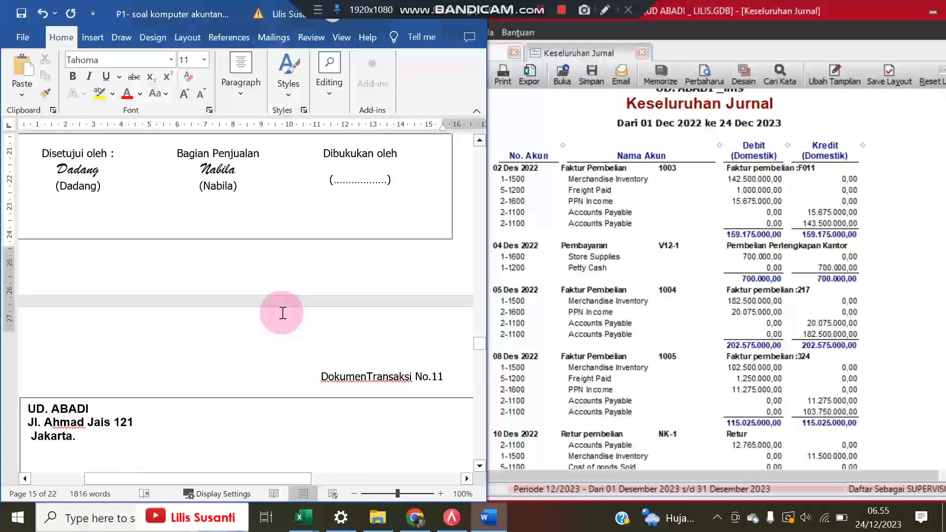
scroll(282, 313, "up", 3)
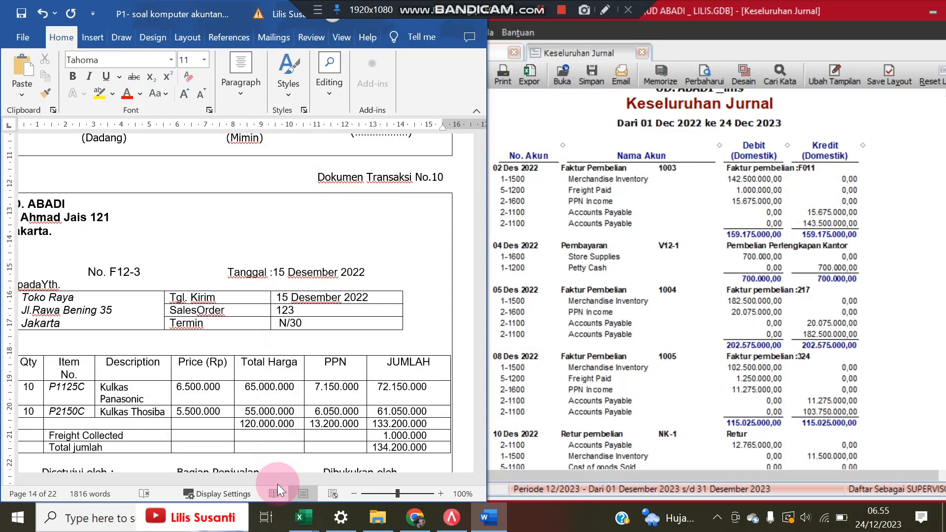
left_click_drag(276, 480, 264, 480)
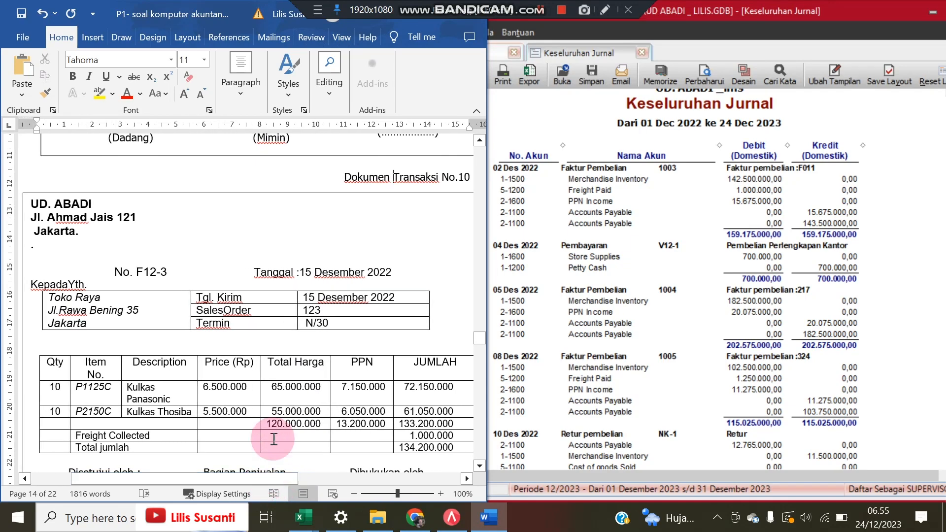
scroll(283, 325, "down", 10)
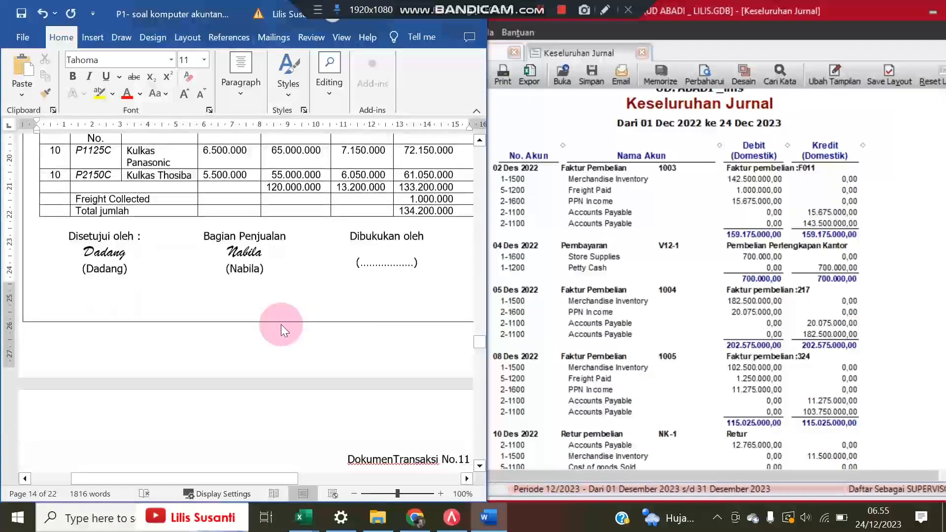
scroll(283, 325, "down", 1)
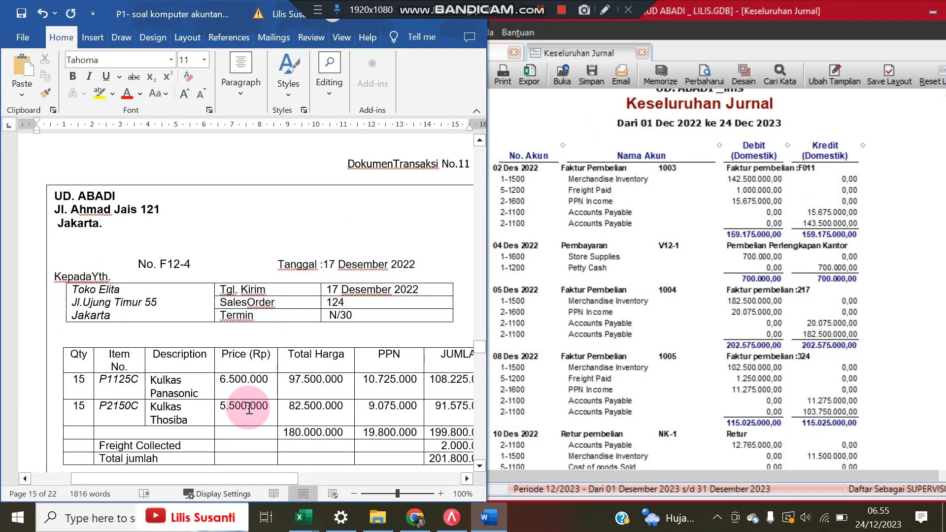
left_click_drag(238, 481, 243, 481)
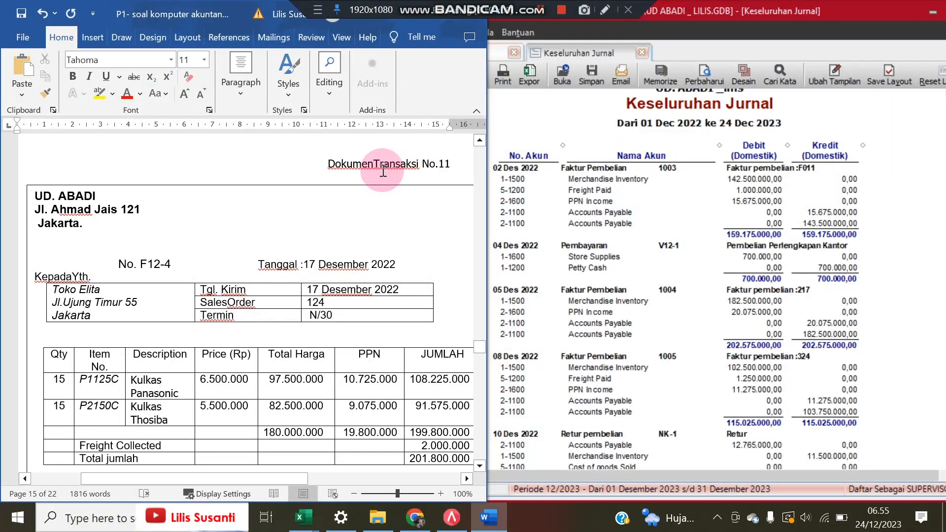
scroll(383, 170, "down", 1)
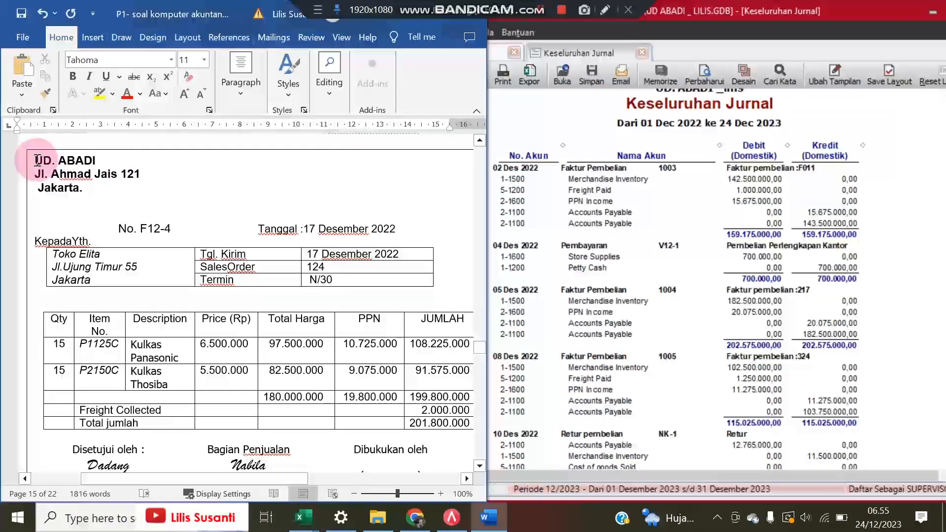
left_click_drag(35, 156, 113, 187)
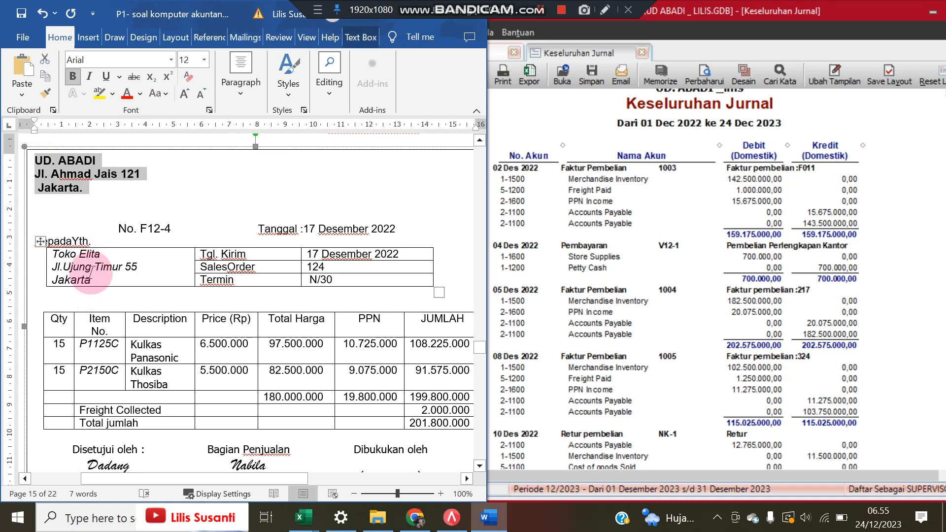
left_click(53, 256)
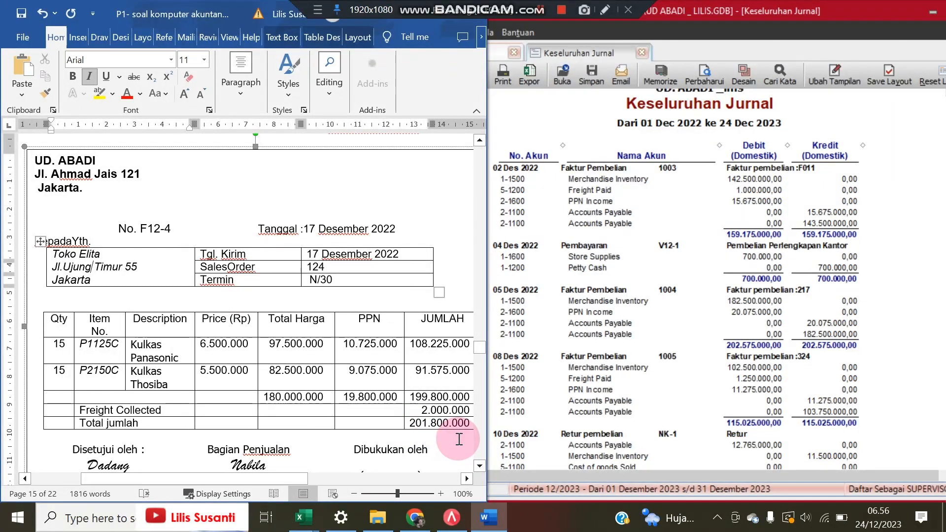
Switch to Accurate, create a new sales invoice, and choose Toko Elita as the customer.
left_click(560, 116)
left_click(340, 143)
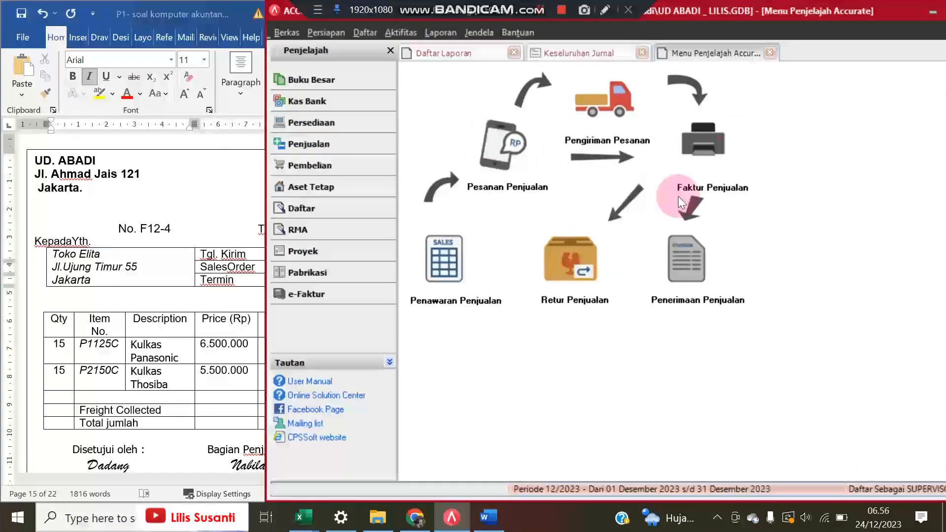
left_click(703, 148)
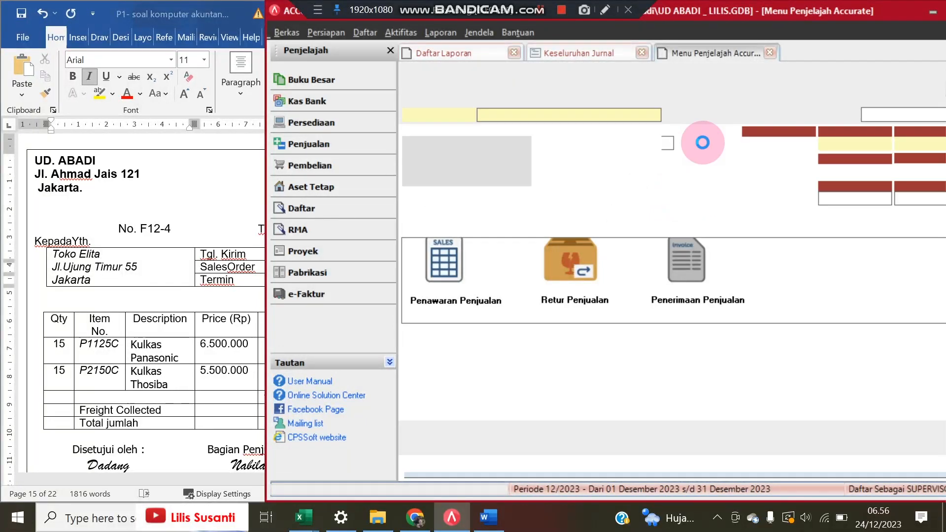
left_click_drag(265, 122, 228, 122)
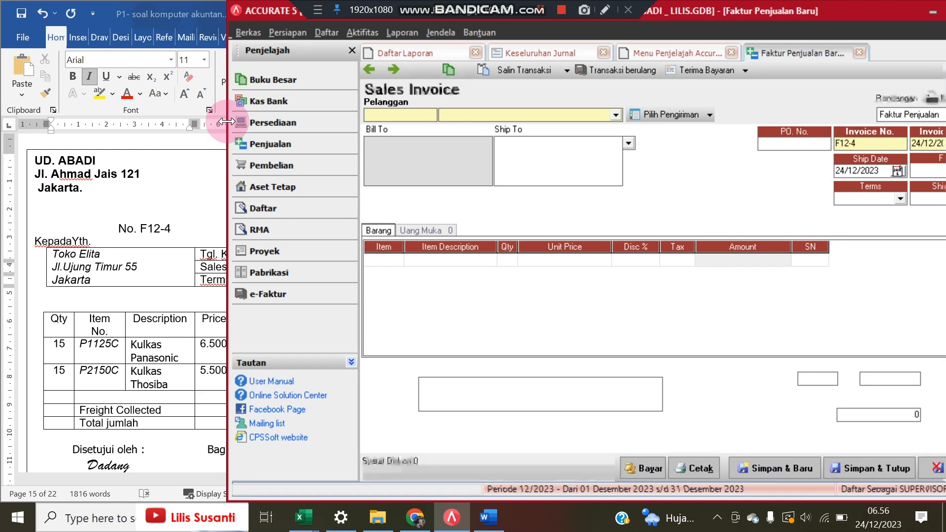
left_click(531, 122)
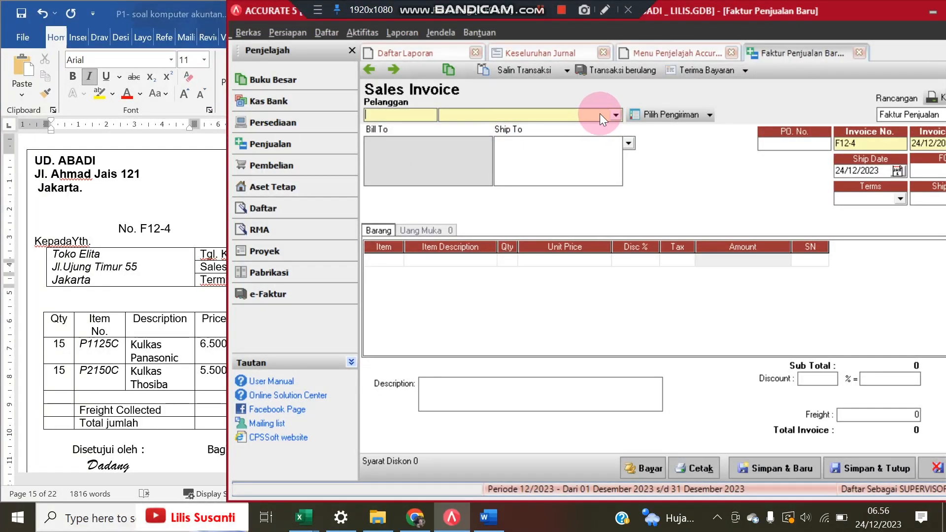
left_click(616, 116)
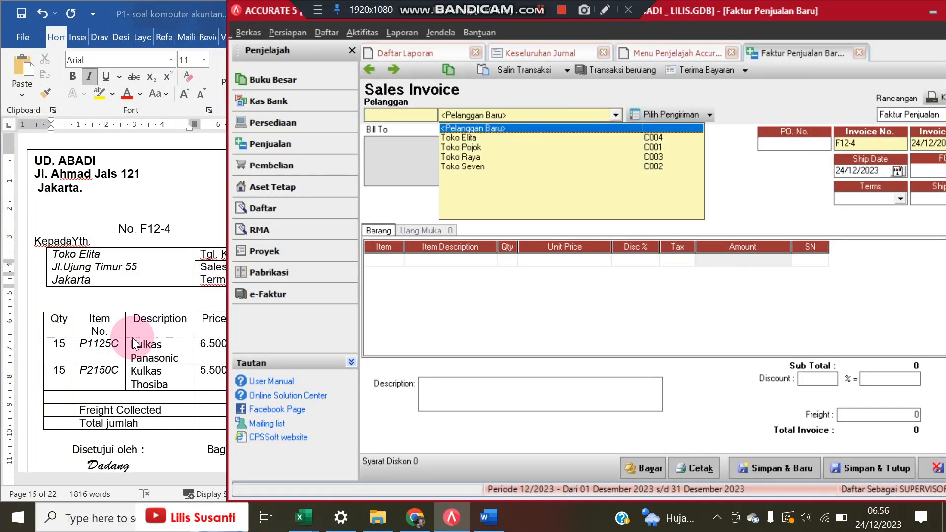
left_click(487, 137)
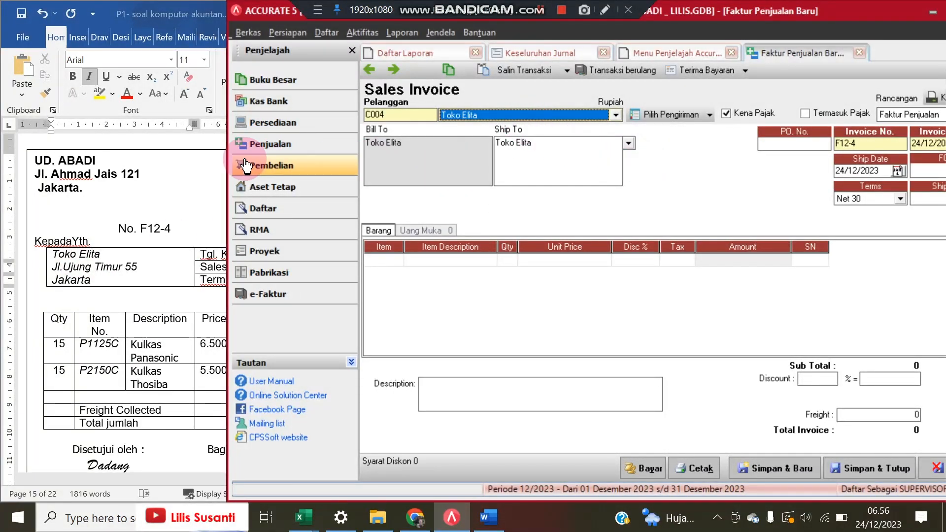
Check the date in the Word document and set the sales invoice date to 17/12/2022.
left_click(177, 186)
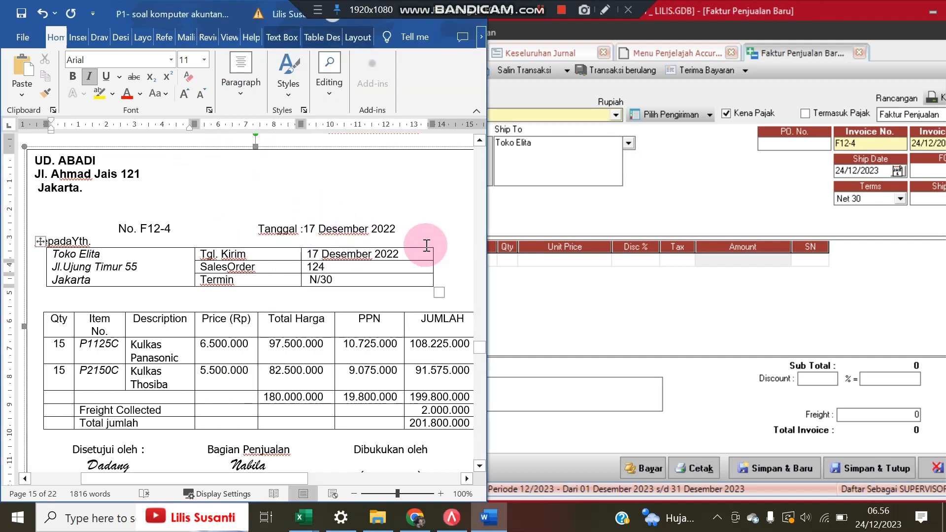
left_click(526, 198)
left_click_drag(227, 164, 211, 160)
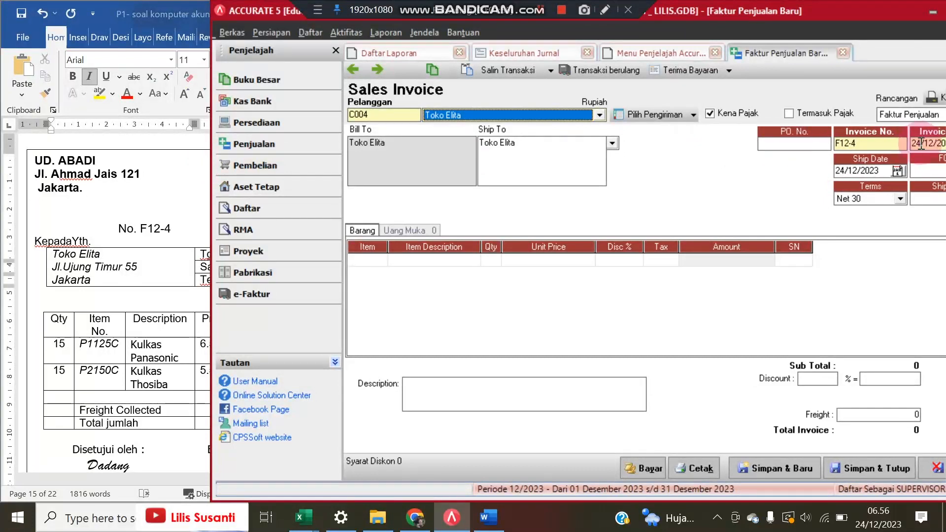
left_click_drag(922, 143, 940, 143)
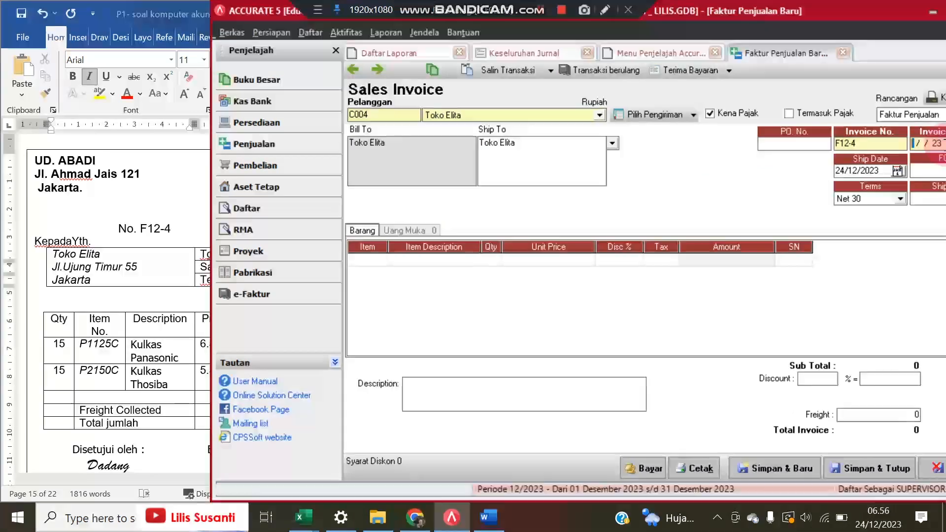
type("17/12/")
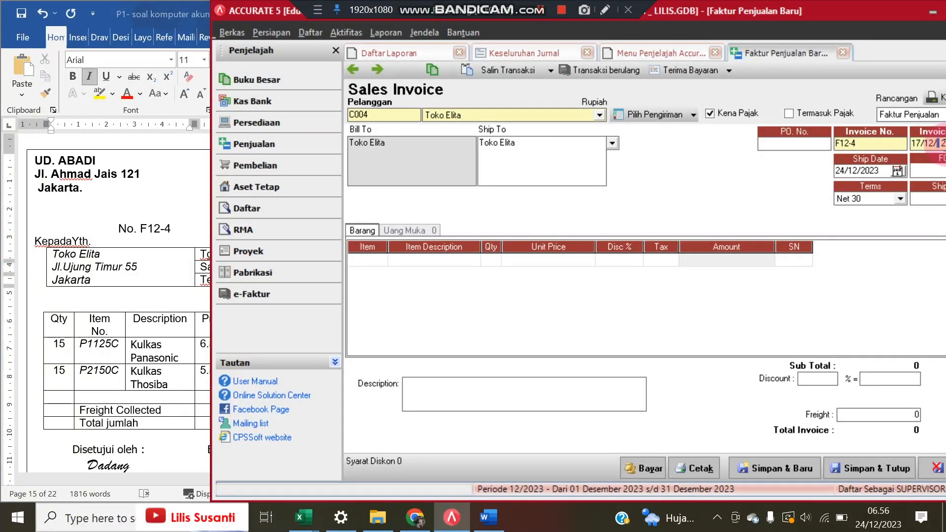
type("2")
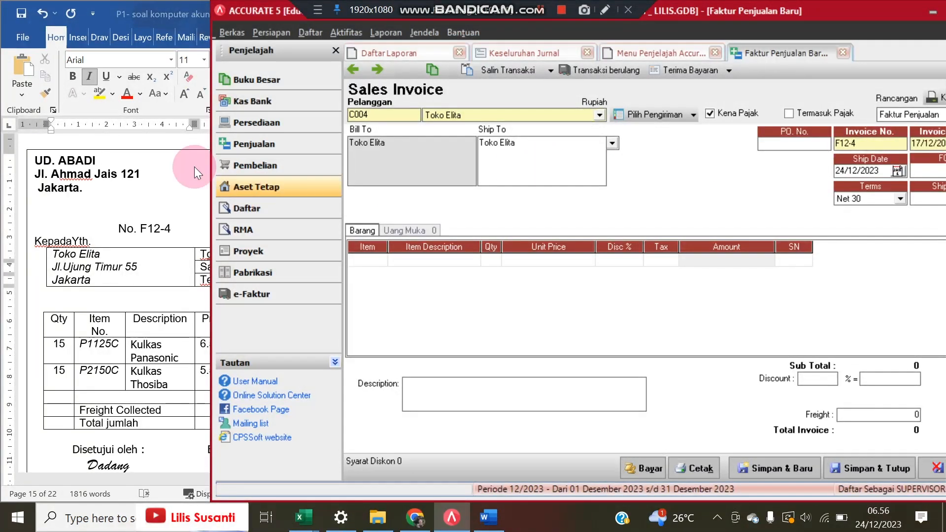
Shift the Accurate window so the full invoice form shows, and set the ship date to 17/12/2022.
left_click_drag(207, 134, 89, 128)
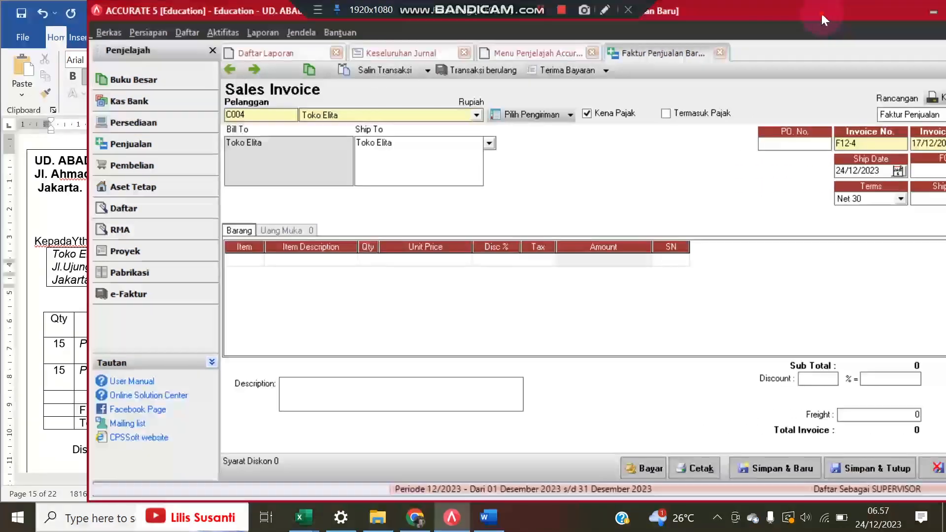
left_click_drag(819, 14, 774, 22)
left_click(911, 146)
left_click_drag(911, 144, 761, 169)
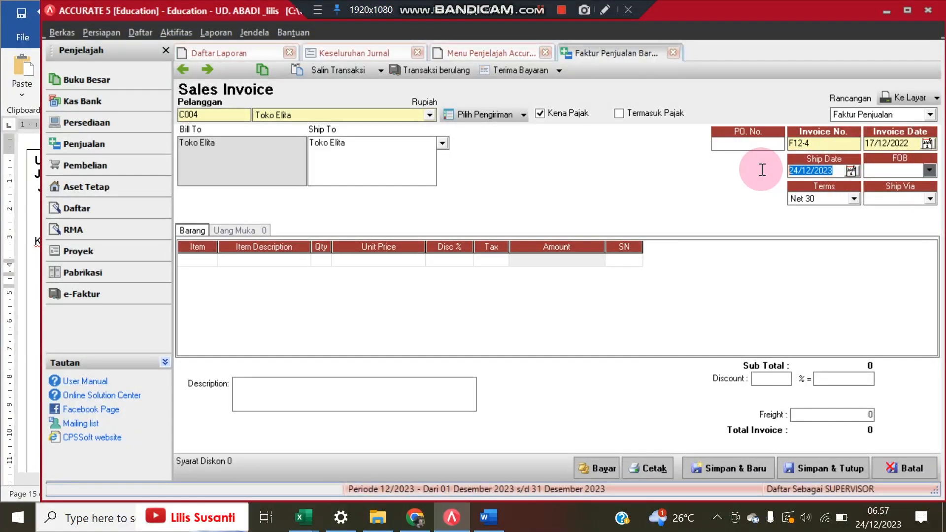
type("17/12/2022")
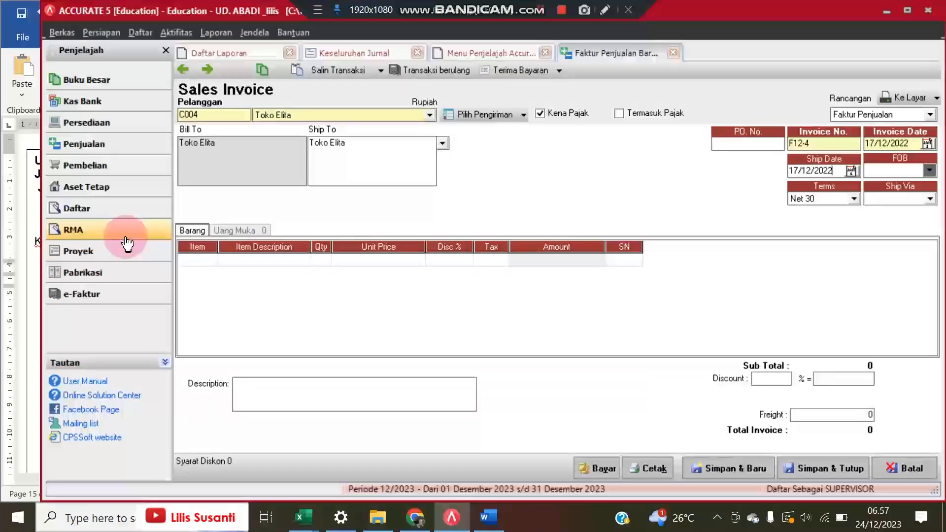
Add item P1125 C Kulkas Panasonic to the invoice with quantity 15 and unit price 6500000, as listed in the Word document.
left_click(7, 232)
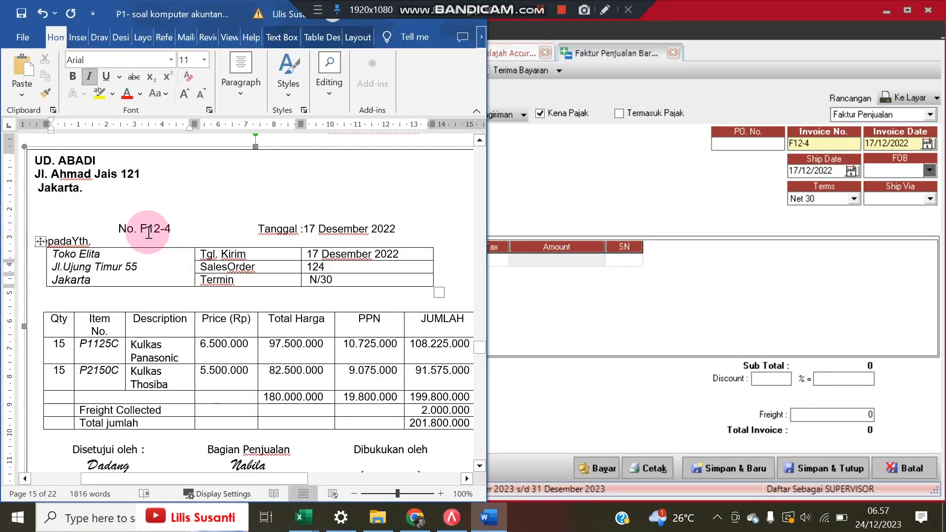
left_click(752, 172)
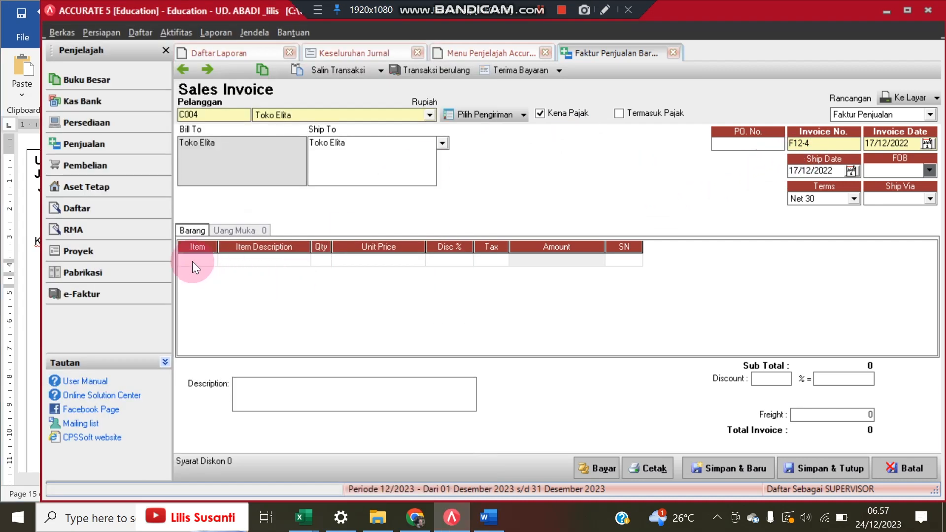
left_click_drag(37, 231, 266, 228)
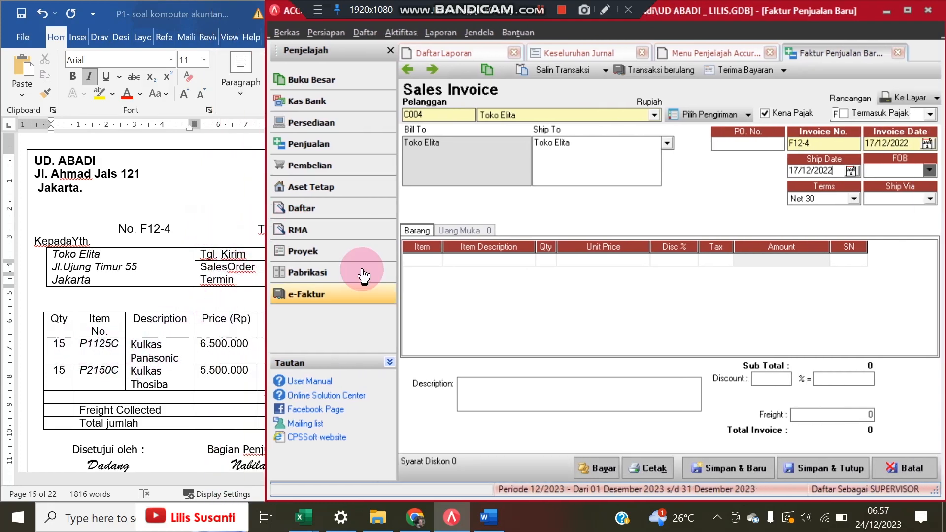
left_click(420, 262)
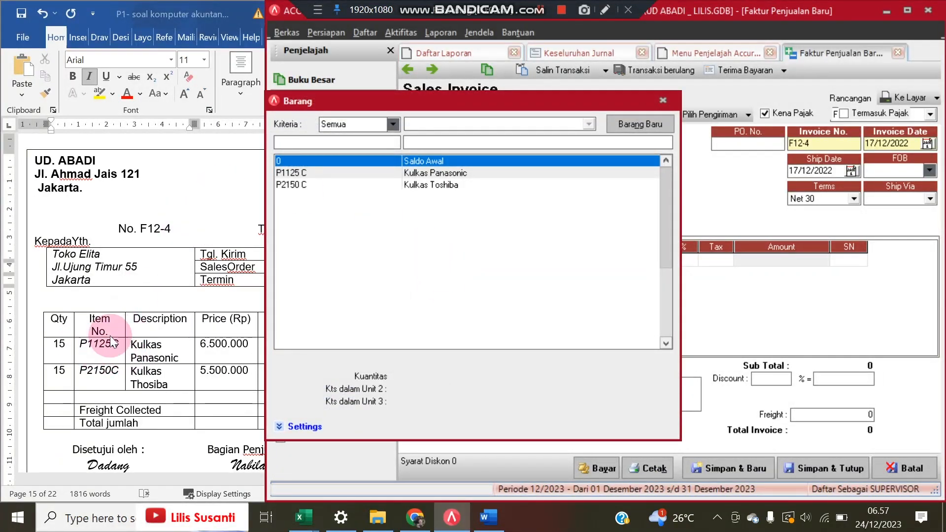
double_click(305, 177)
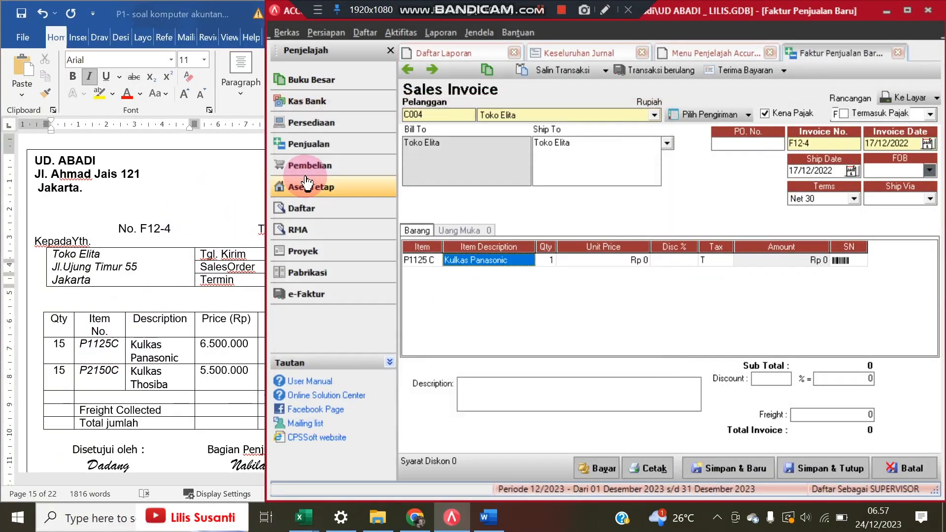
key("Tab")
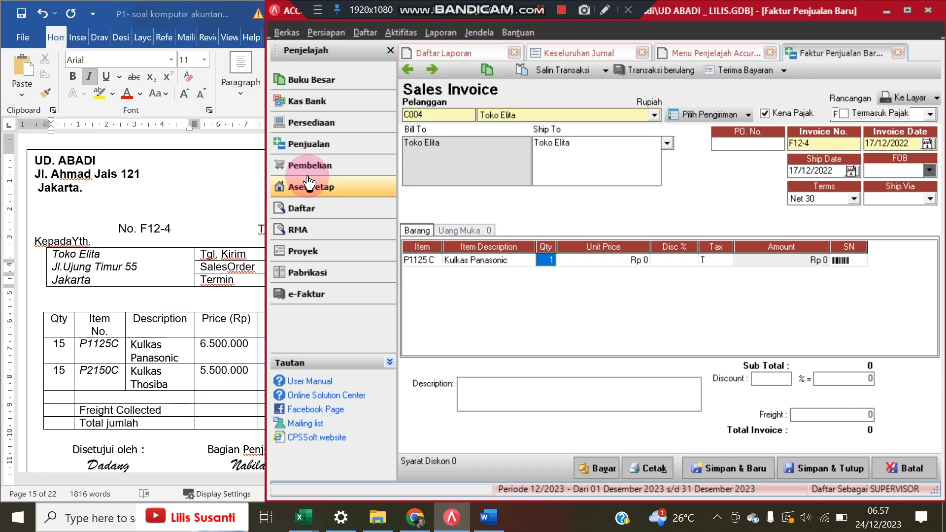
type("1")
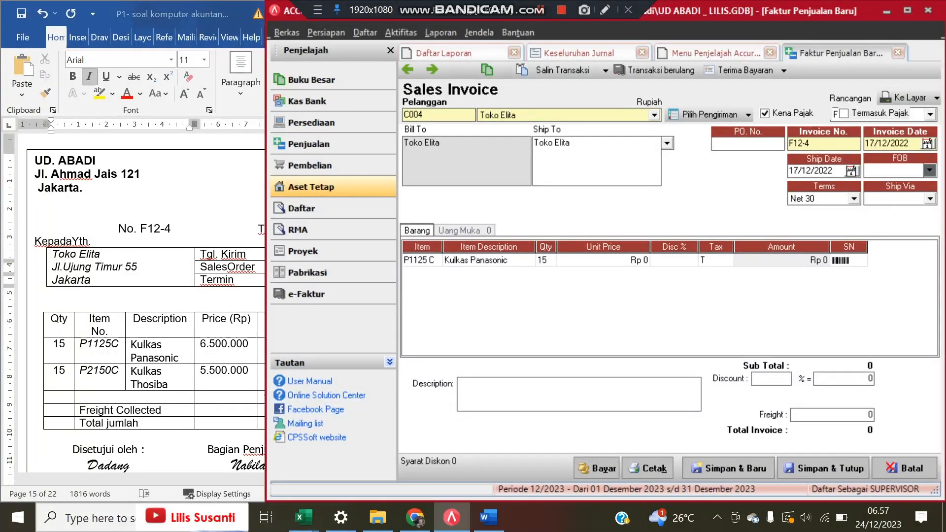
key("Tab")
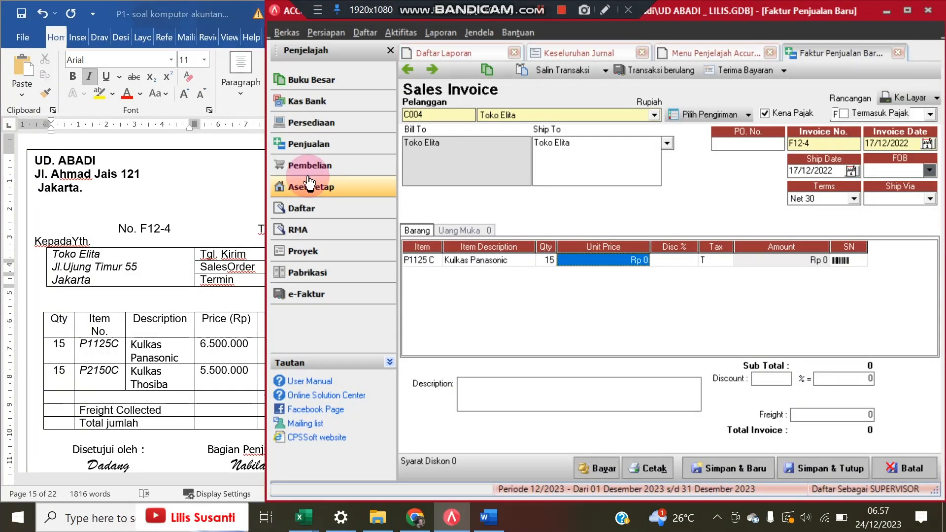
type("6500000")
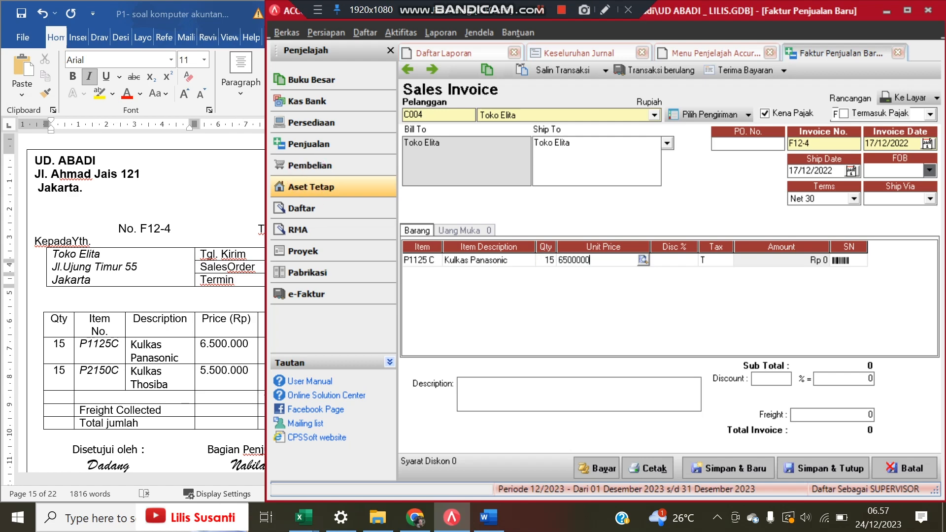
Complete the Kulkas Panasonic line and add item P2150 C Kulkas Toshiba on the second invoice line.
key("Tab")
key("Tab")
key("Tab")
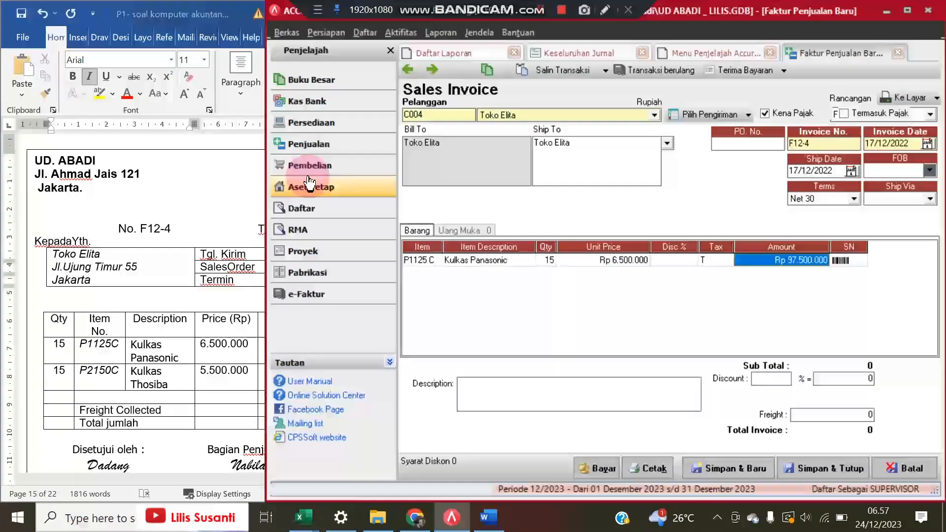
key("Tab")
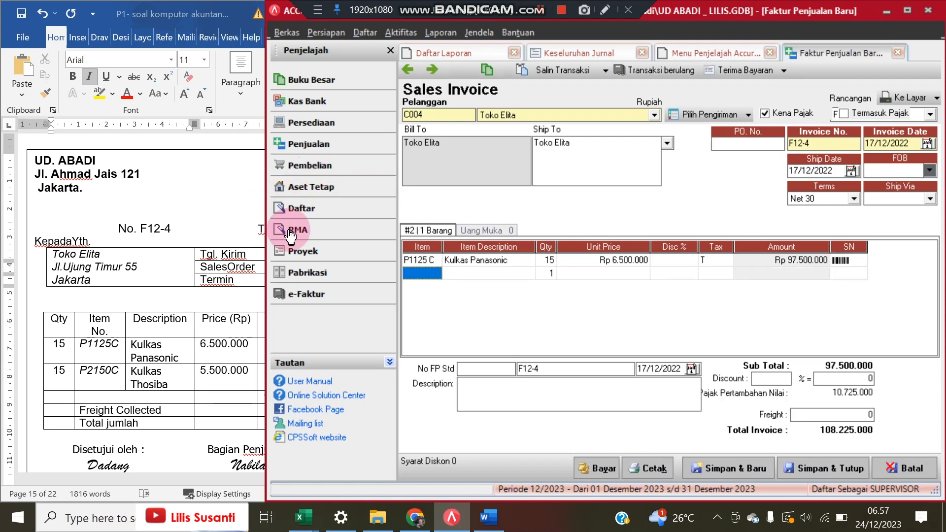
left_click(432, 276)
left_click(434, 274)
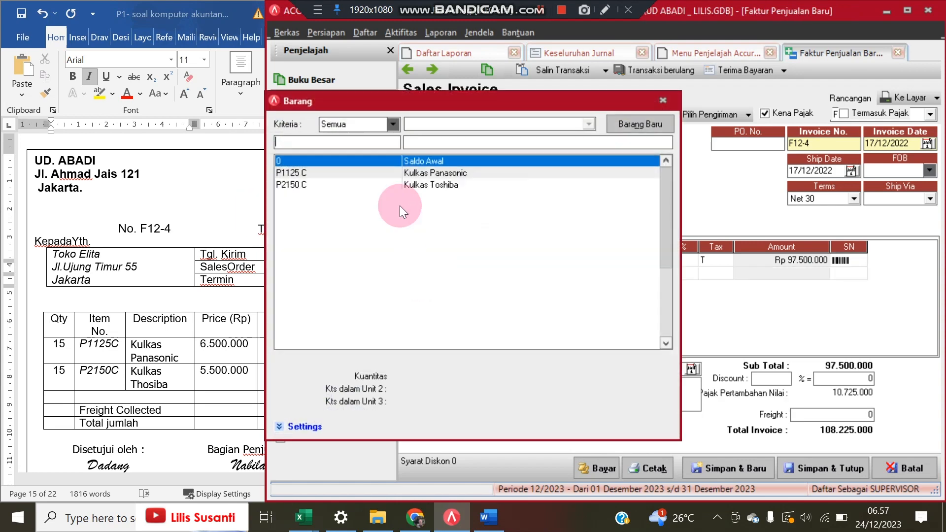
double_click(382, 186)
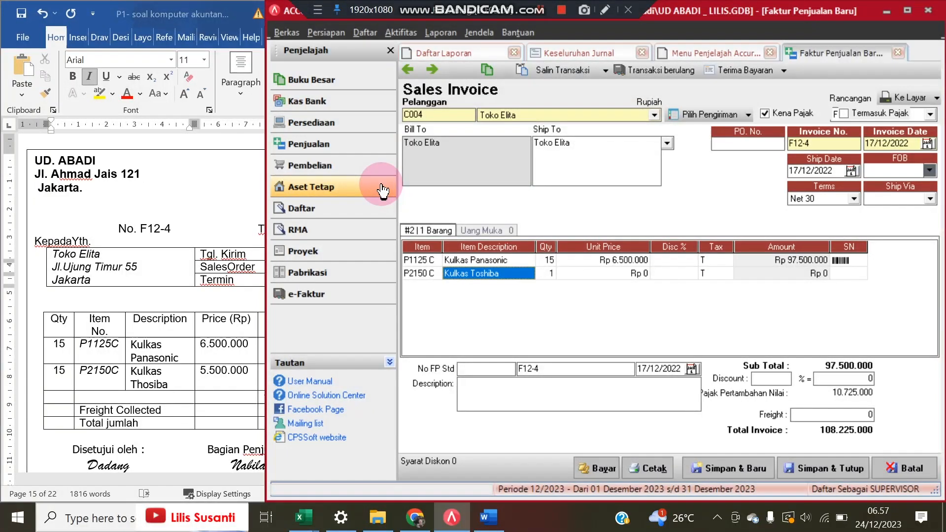
Set the Kulkas Toshiba line's quantity to 15 and its unit price to 5500000, and complete the line.
key("Tab")
type("15")
key("Tab")
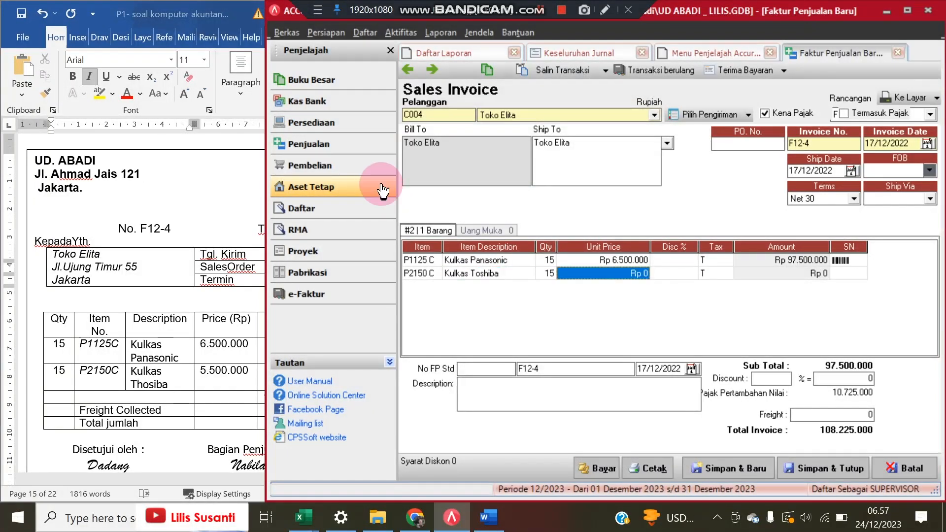
type("5.50")
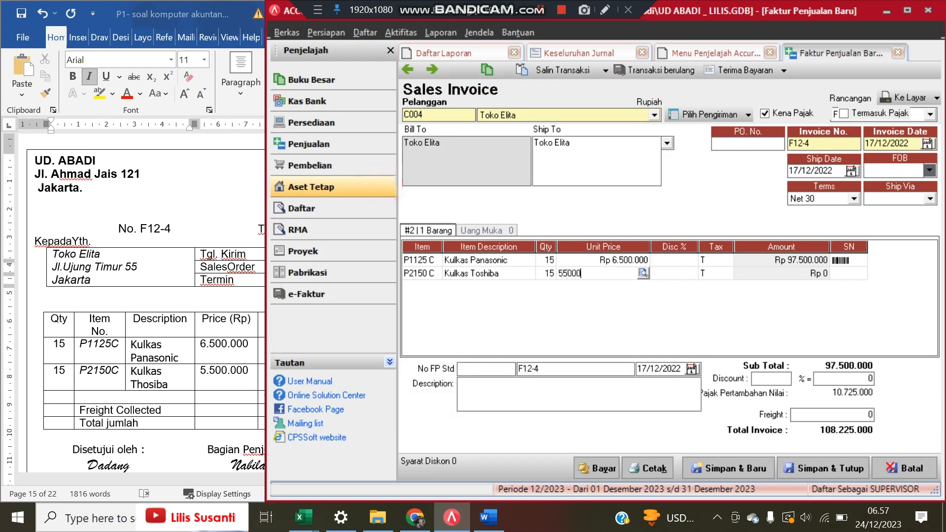
type("0.000")
key("Tab")
key("Tab")
key("Tab")
key("Tab")
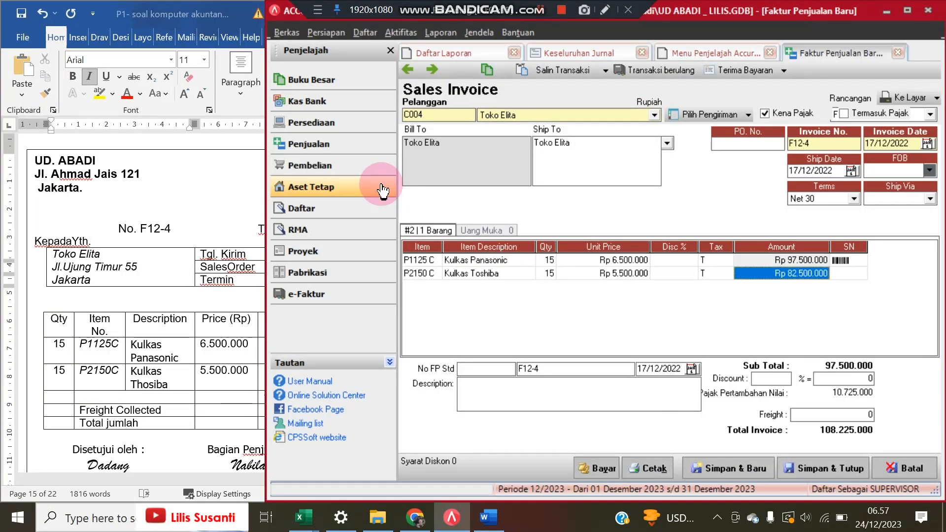
Check the freight collected in the Word document and set the invoice's freight to 2000000.
left_click(141, 348)
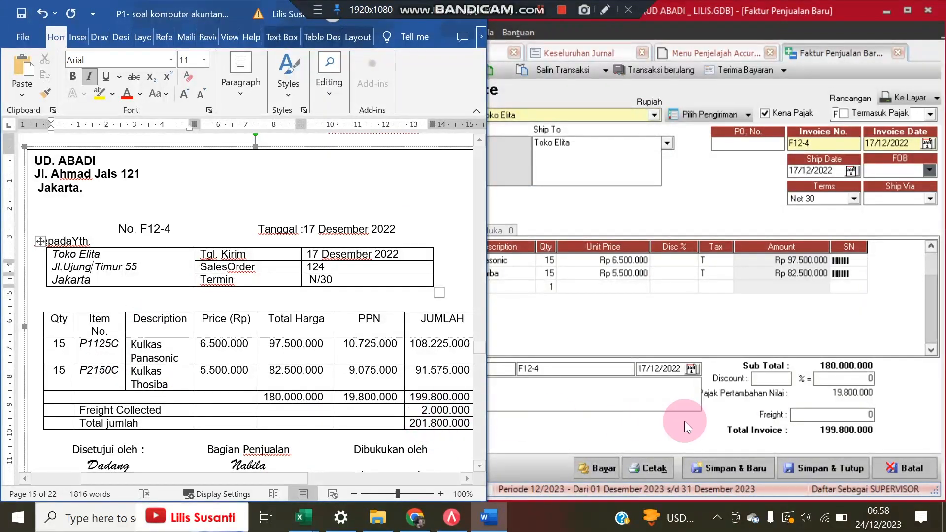
left_click(857, 414)
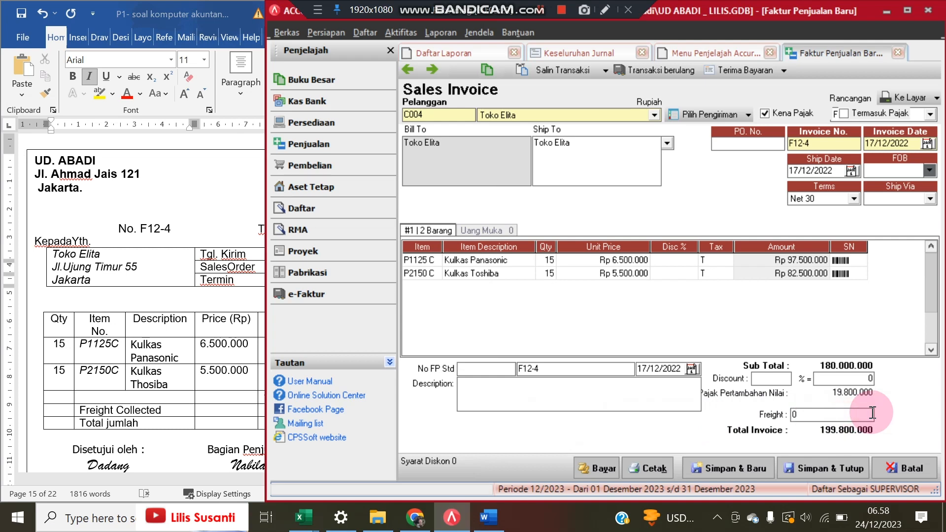
type("2000000")
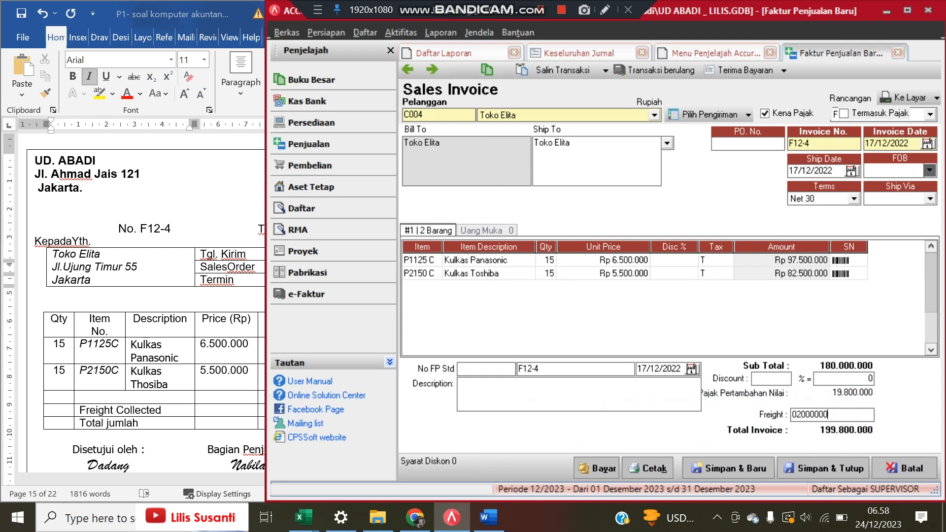
key("Return")
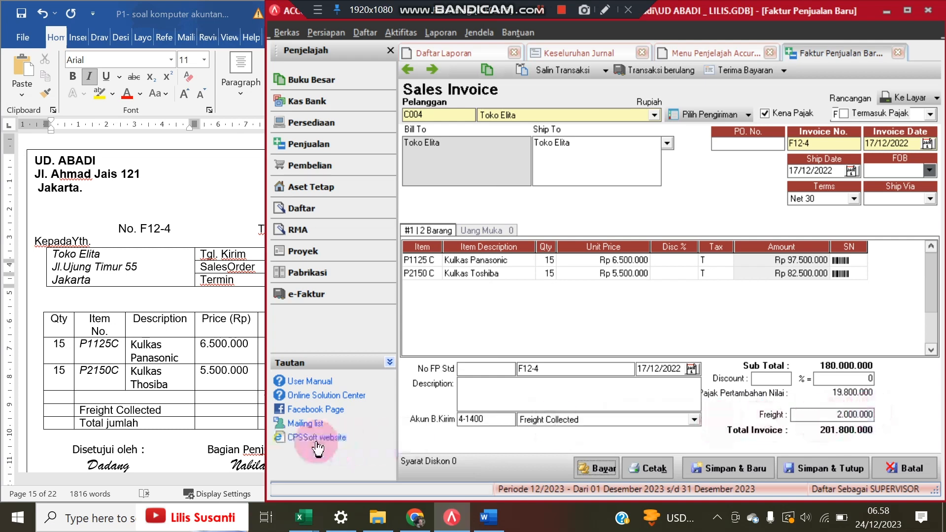
Compare the invoice total with the Word document and highlight the document's Total jumlah amount in yellow.
left_click(181, 385)
left_click(775, 438)
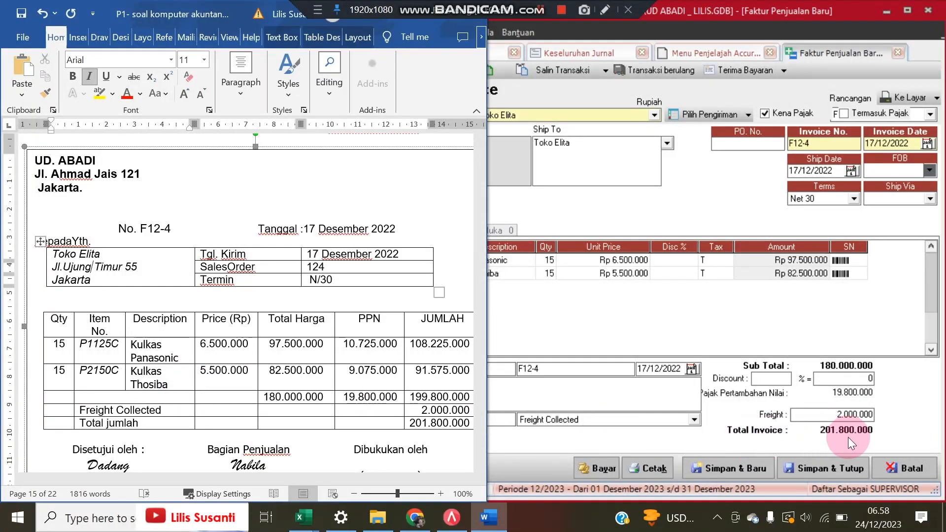
left_click(413, 423)
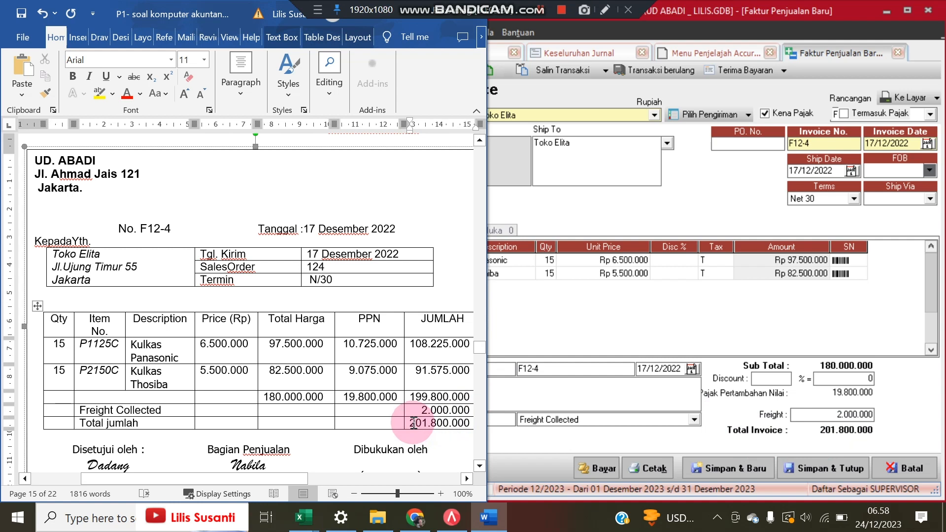
left_click_drag(458, 423, 470, 423)
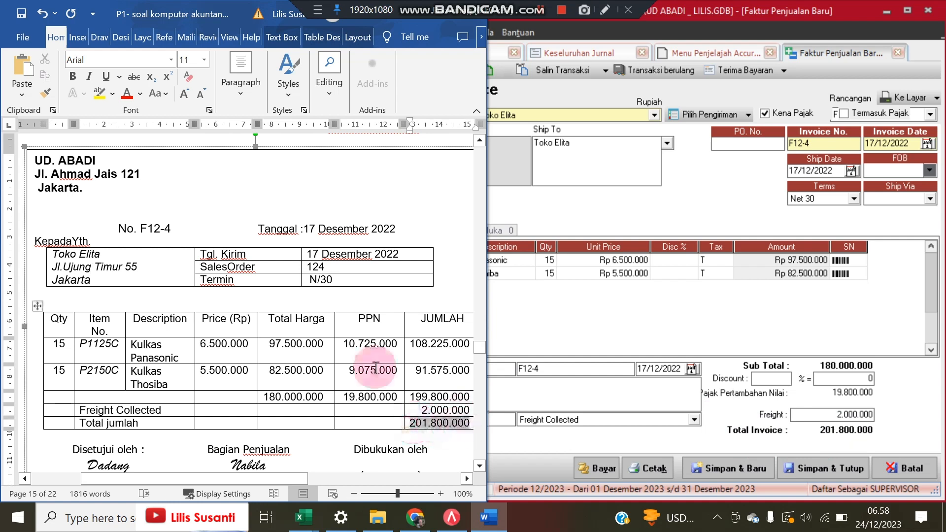
left_click(101, 93)
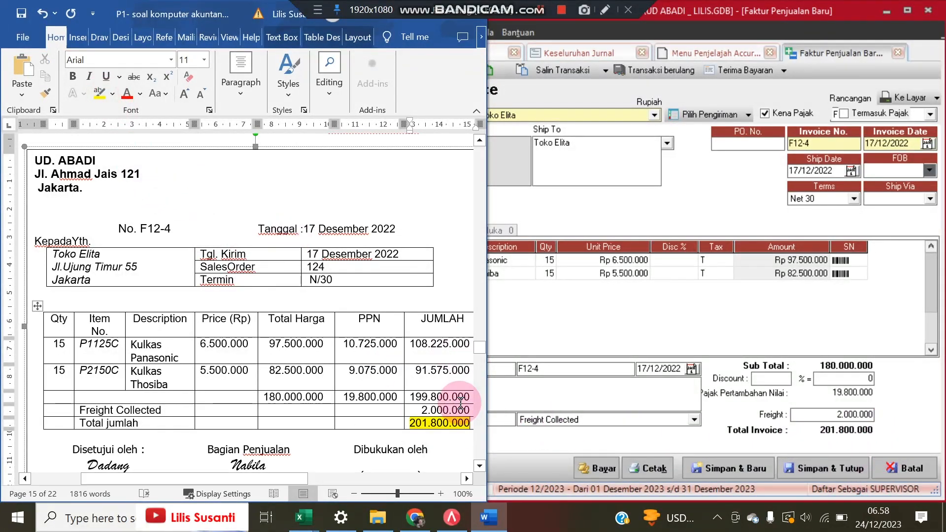
Switch back to Accurate, then save and close the Toko Elita sales invoice.
left_click(489, 379)
left_click(789, 186)
left_click(551, 94)
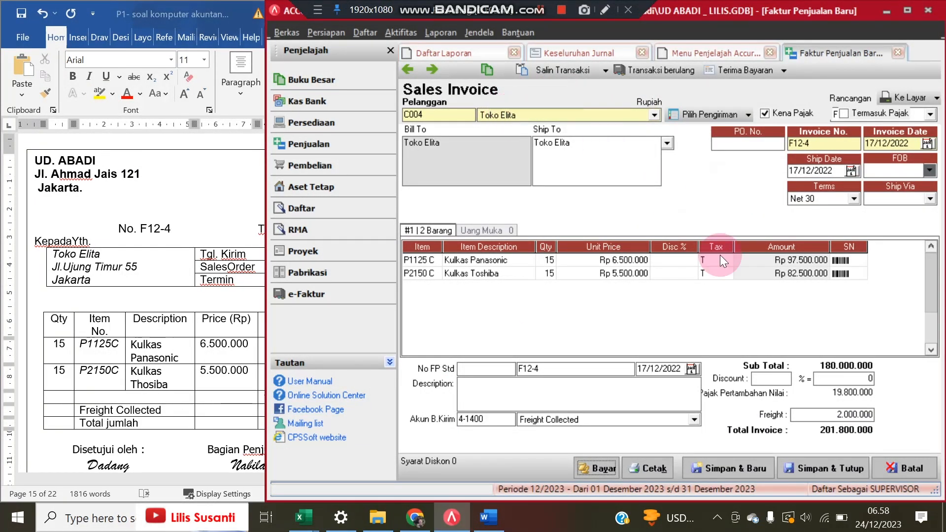
left_click(801, 468)
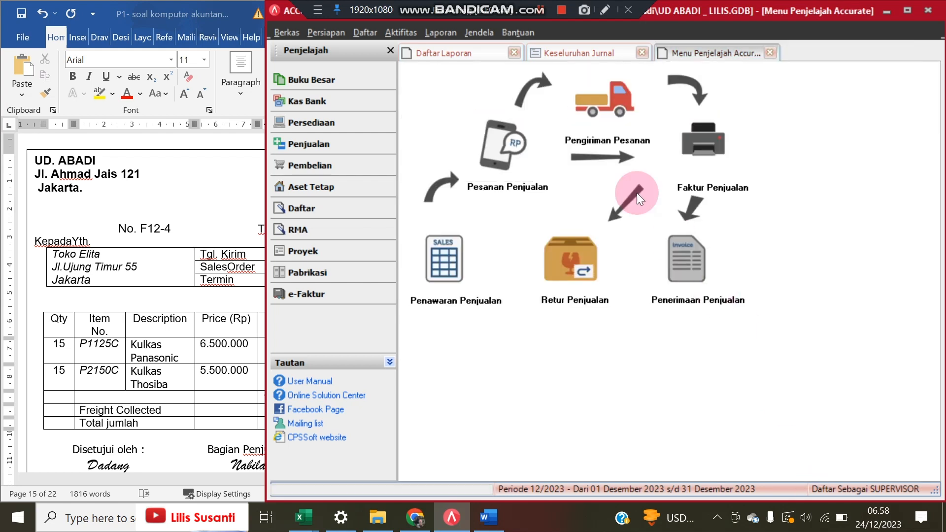
Show the Keseluruhan Jurnal report, enlarge the Accurate window over the Word document, and refresh the report.
left_click(566, 55)
scroll(599, 182, "down", 15)
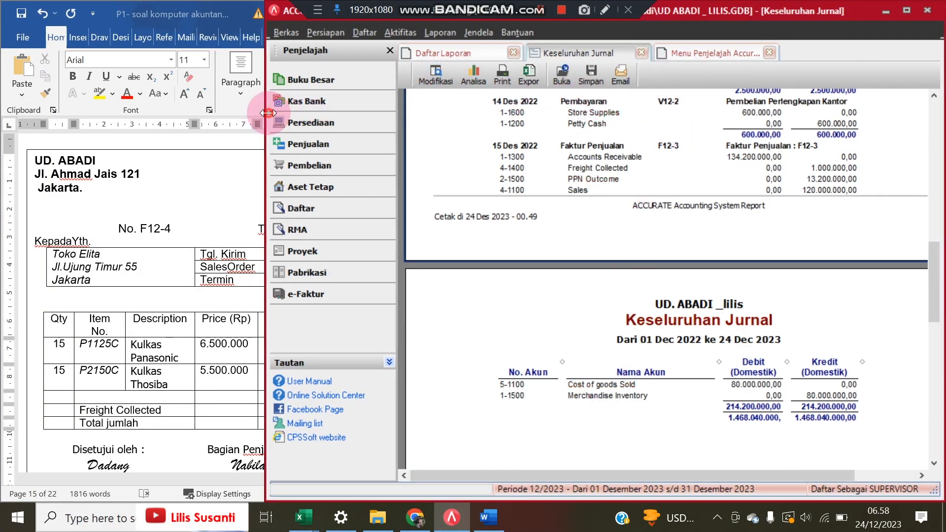
left_click_drag(265, 115, 137, 114)
left_click(575, 74)
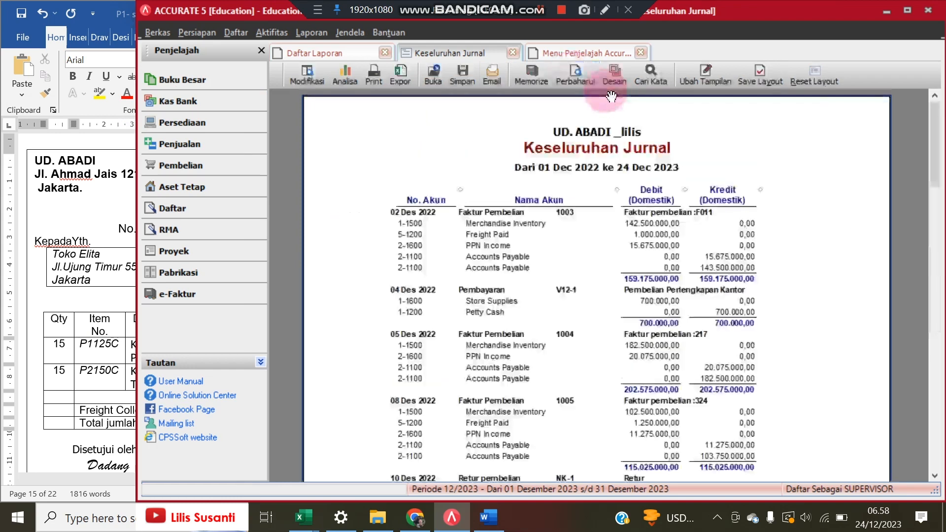
Open a new sales invoice form, browse back through saved invoices F12-4 and F12-3, and close the form.
left_click(573, 52)
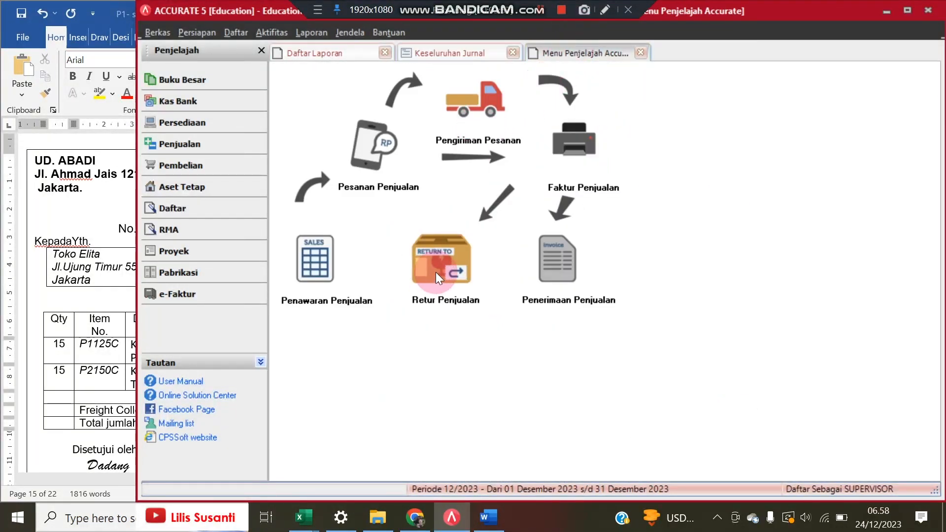
left_click(580, 155)
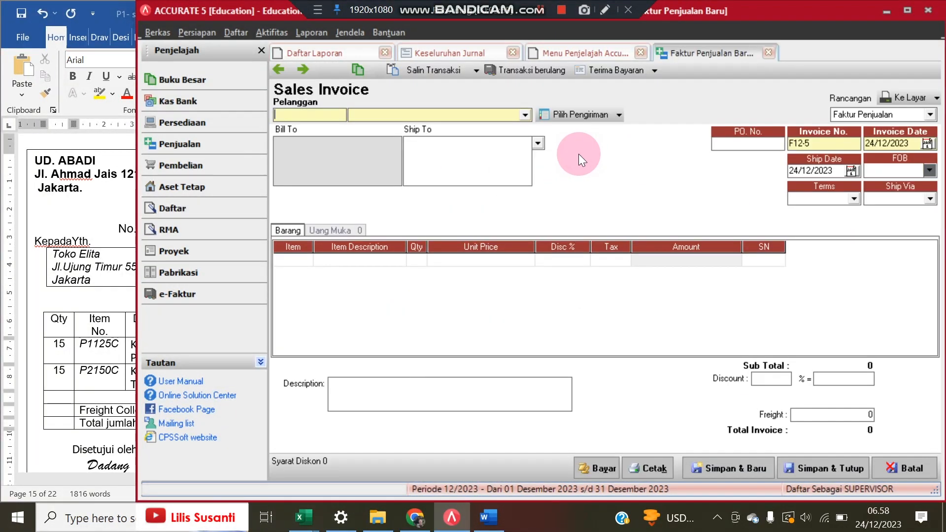
left_click(275, 67)
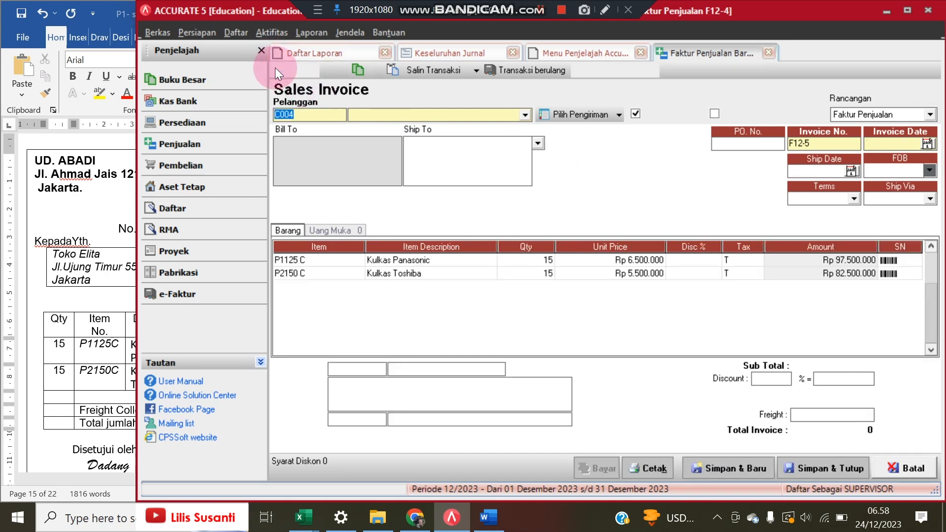
left_click(275, 67)
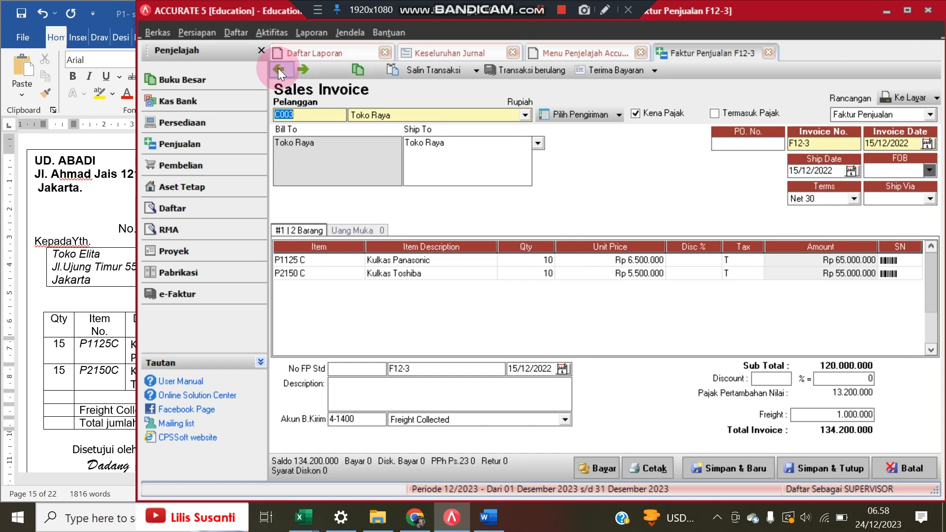
left_click(771, 53)
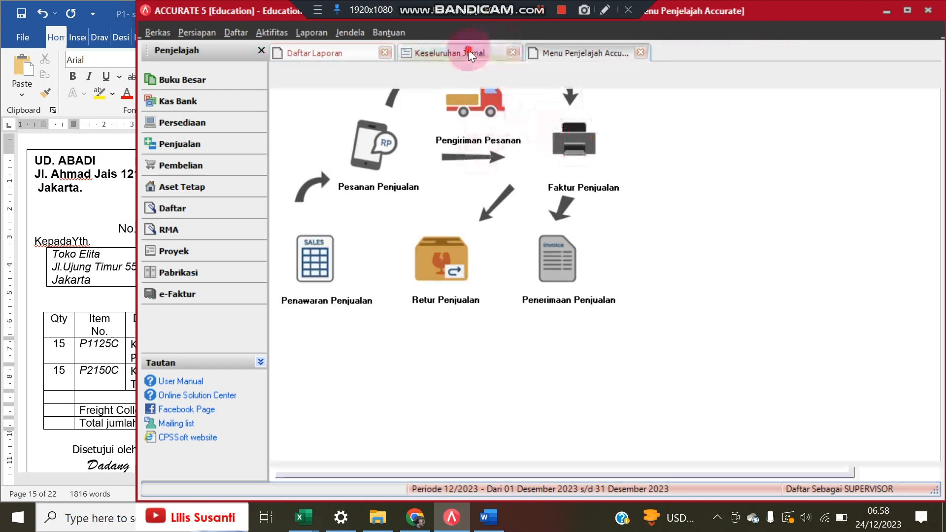
Return to the Keseluruhan Jurnal report, then read the credit note in DokumenTransaksi No.12 of the Word document.
left_click(468, 53)
left_click_drag(139, 173, 182, 168)
left_click(99, 232)
scroll(169, 267, "down", 2)
scroll(169, 268, "down", 15)
scroll(170, 268, "down", 3)
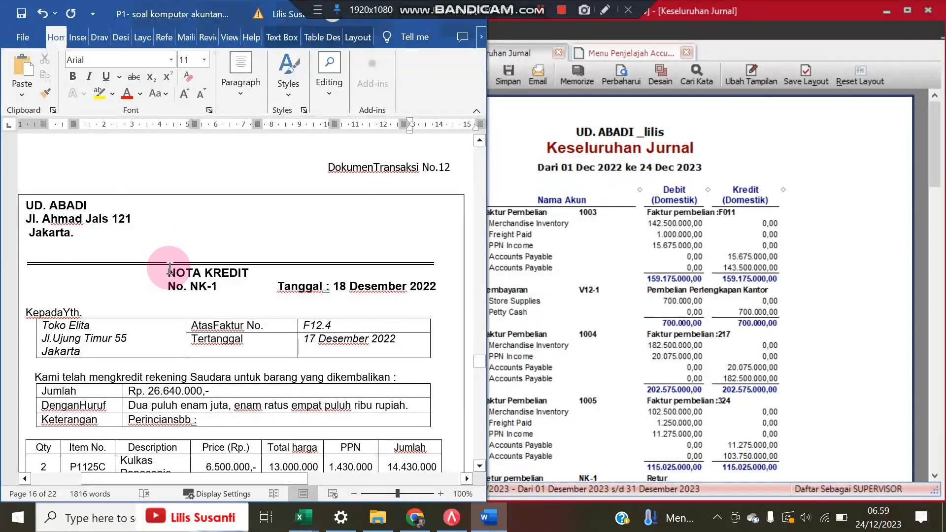
scroll(170, 268, "down", 1)
scroll(167, 268, "up", 1)
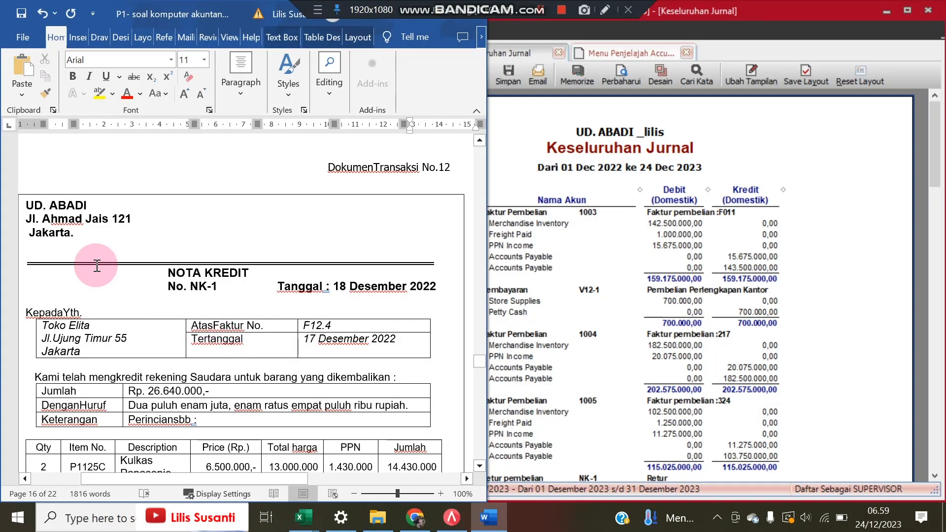
scroll(98, 296, "down", 2)
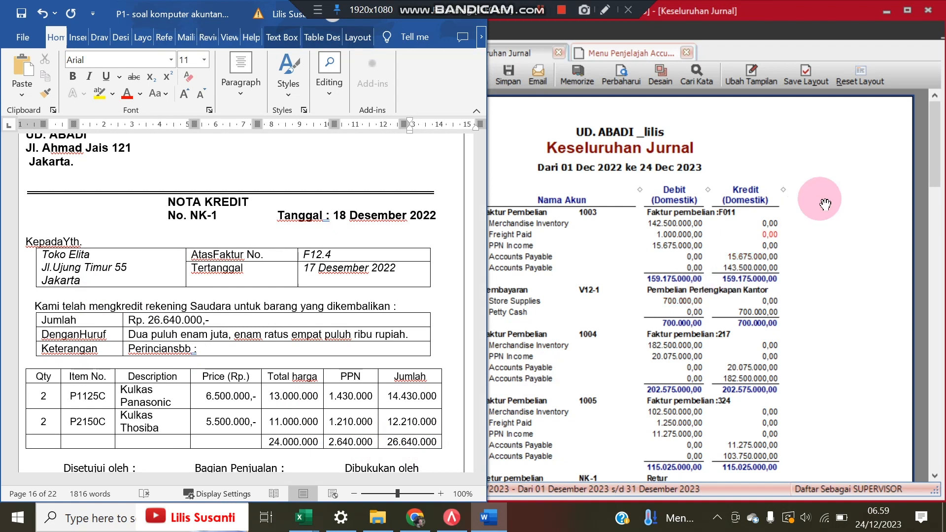
Switch to Accurate, create a new sales return, and choose Toko Elita as the customer.
left_click(845, 182)
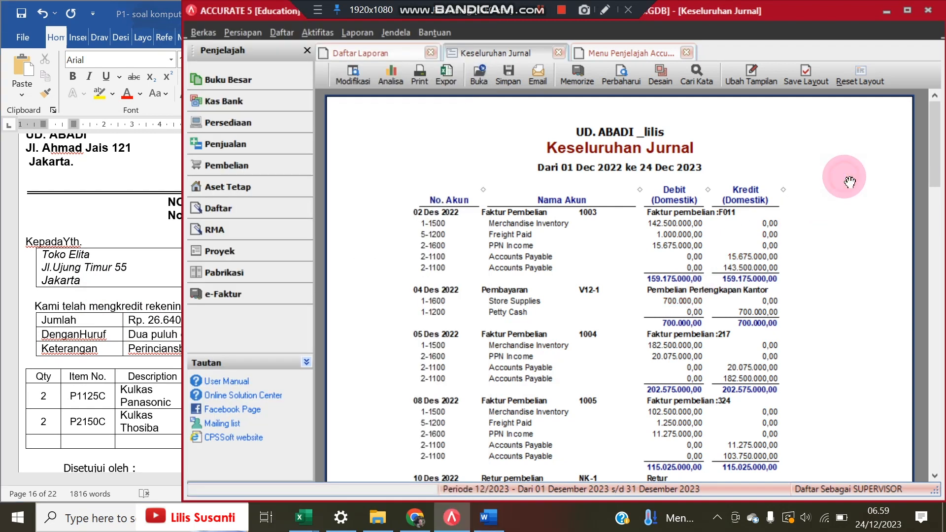
left_click(260, 158)
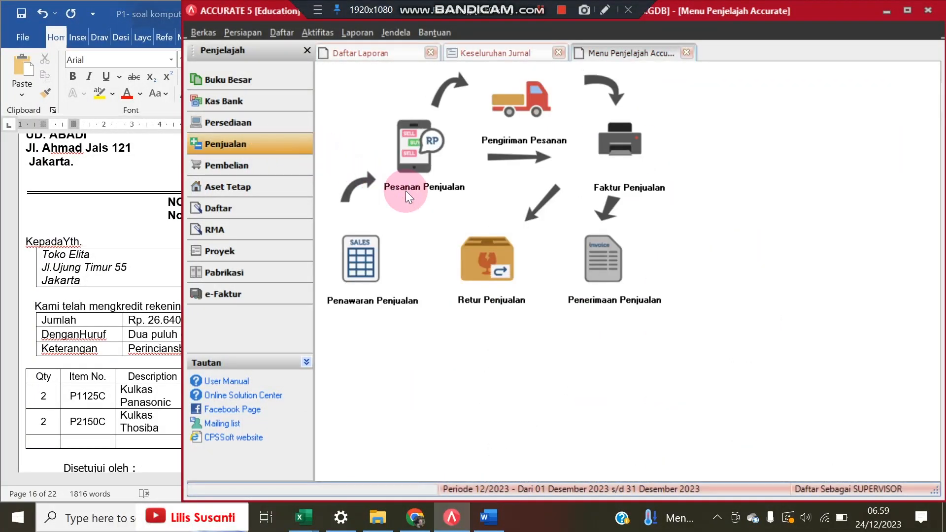
left_click(480, 268)
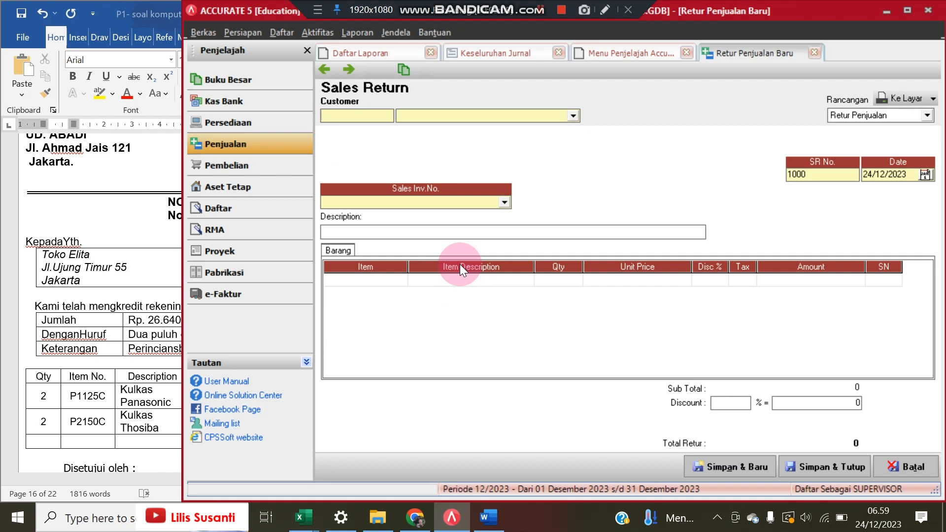
left_click(573, 116)
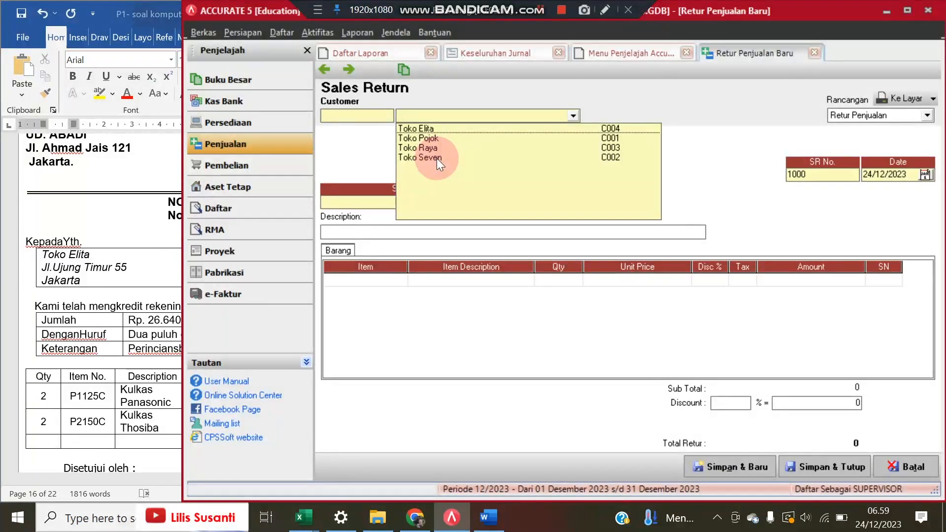
left_click(439, 129)
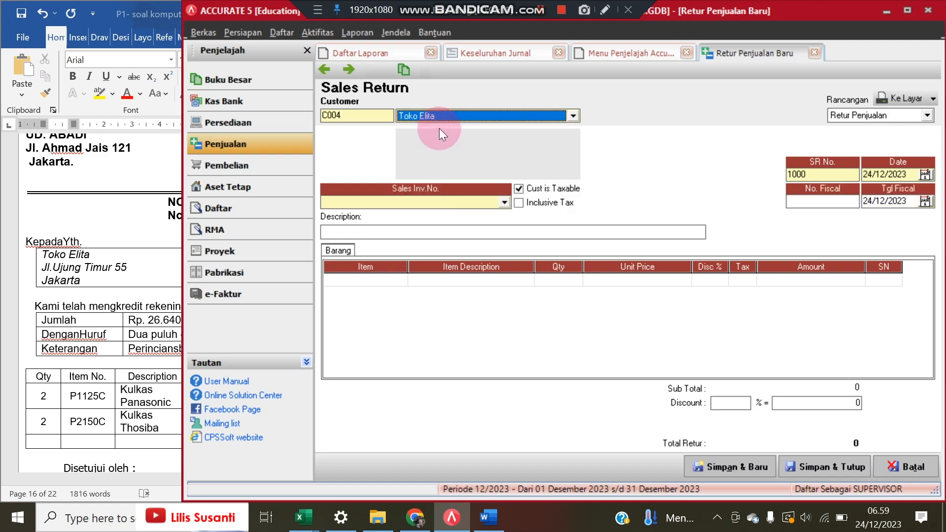
Check the credit note's date in the Word document and set the sales return's date and fiscal date to 18/12/2022.
left_click(134, 275)
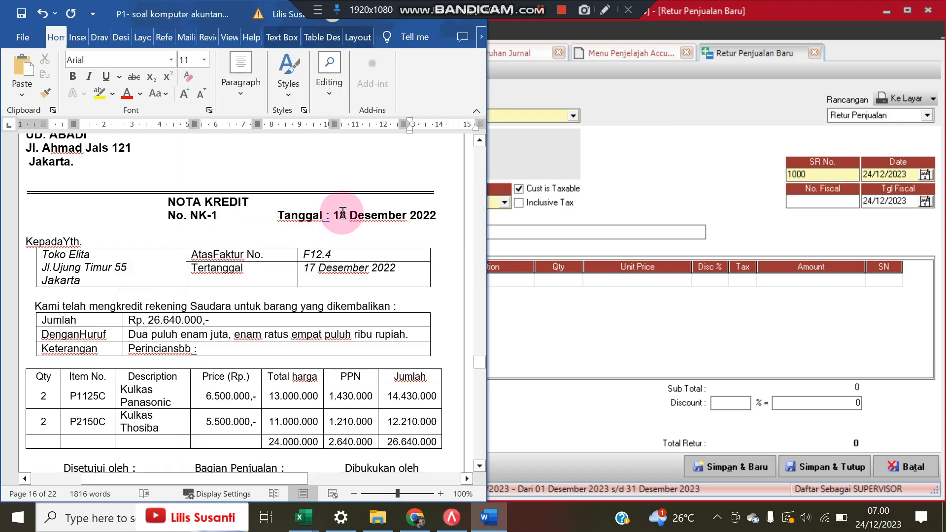
left_click(858, 174)
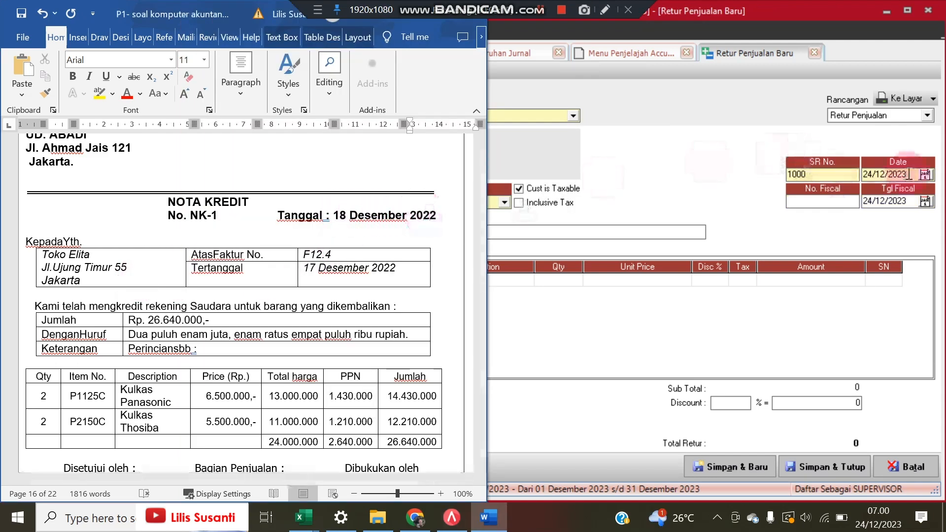
type("1")
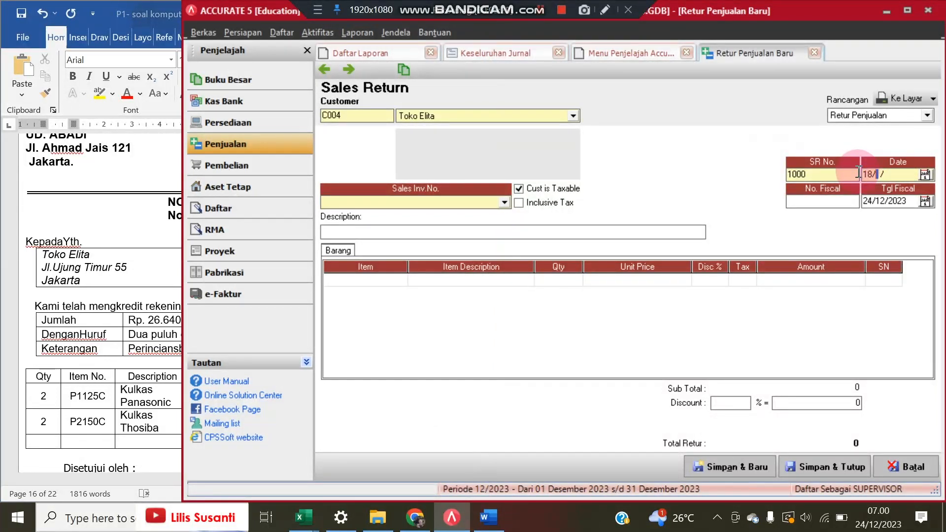
type("8/12/2022")
key("Tab")
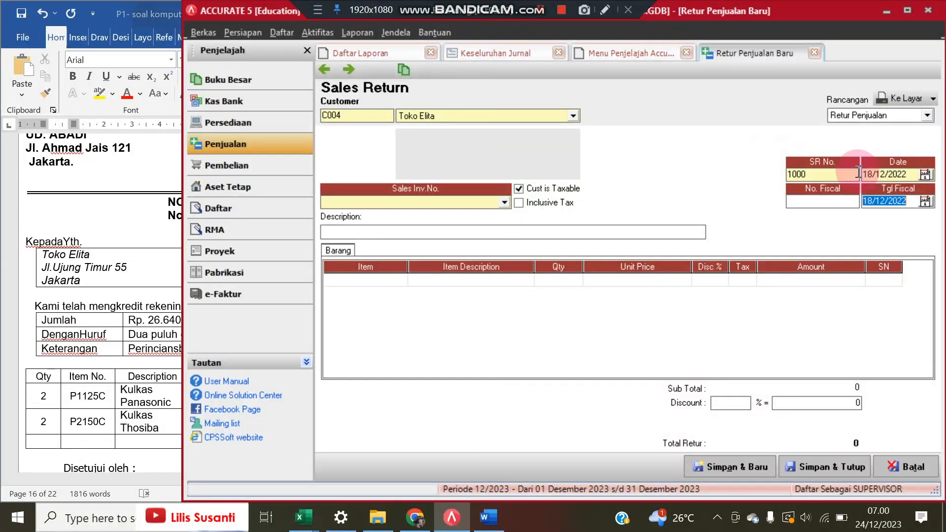
type("18/12/")
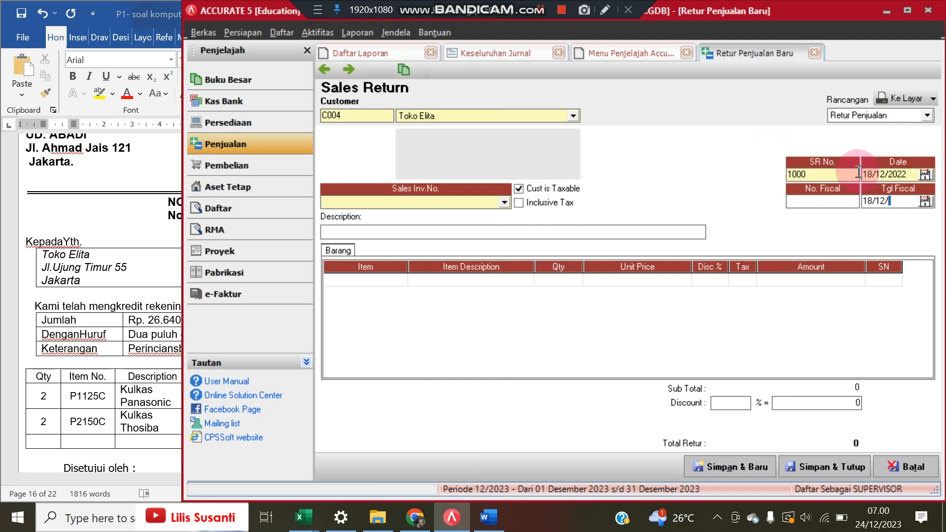
type("2022")
Check the credit note's number in Word and set the sales return number to NK-1.
left_click(109, 243)
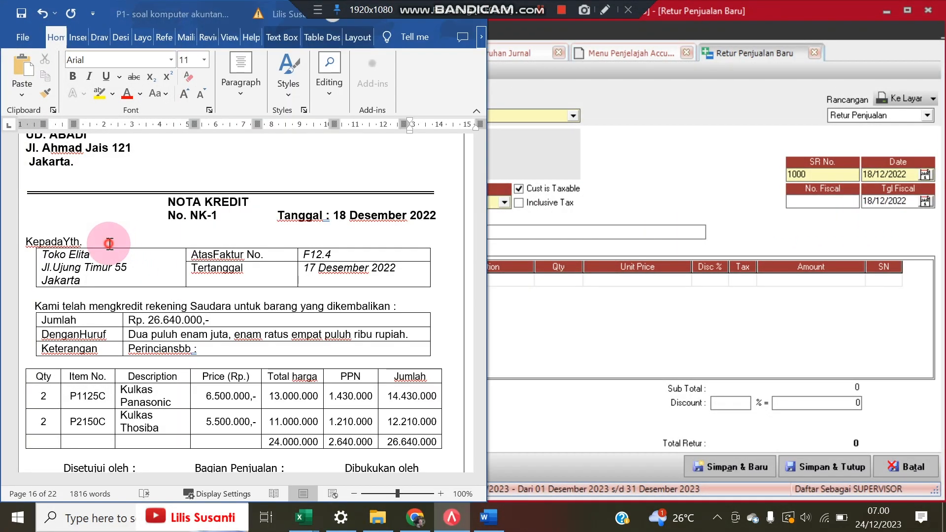
left_click(771, 166)
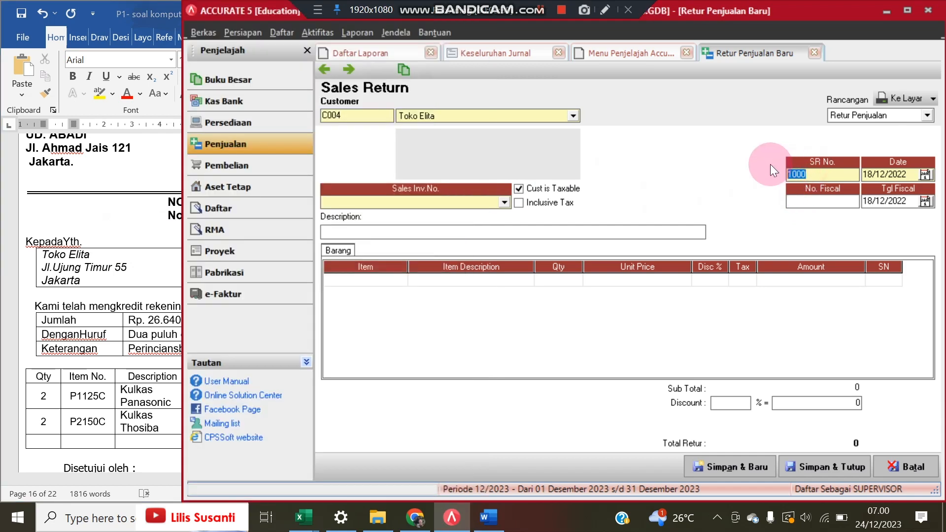
type("NK-1")
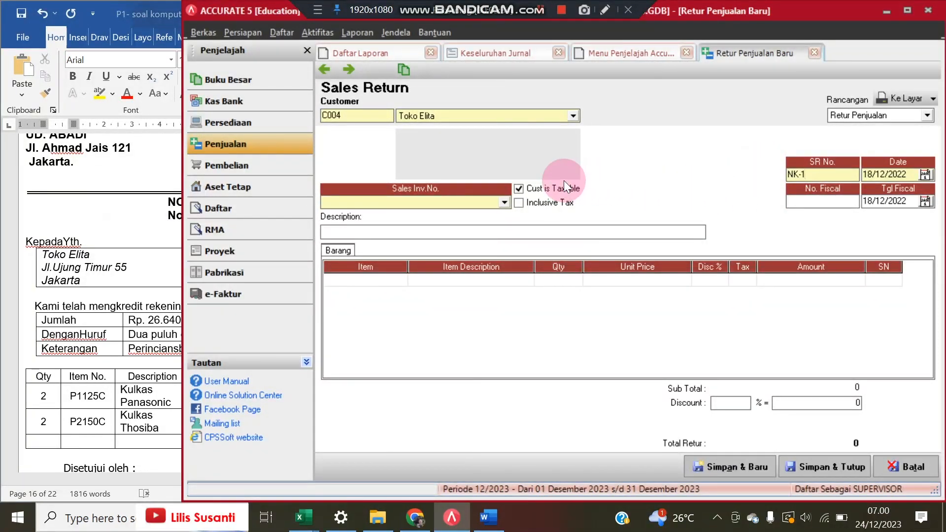
Check the invoice reference on the credit note, select sales invoice F12-4 for the return, and enter the description "Retur".
left_click(113, 285)
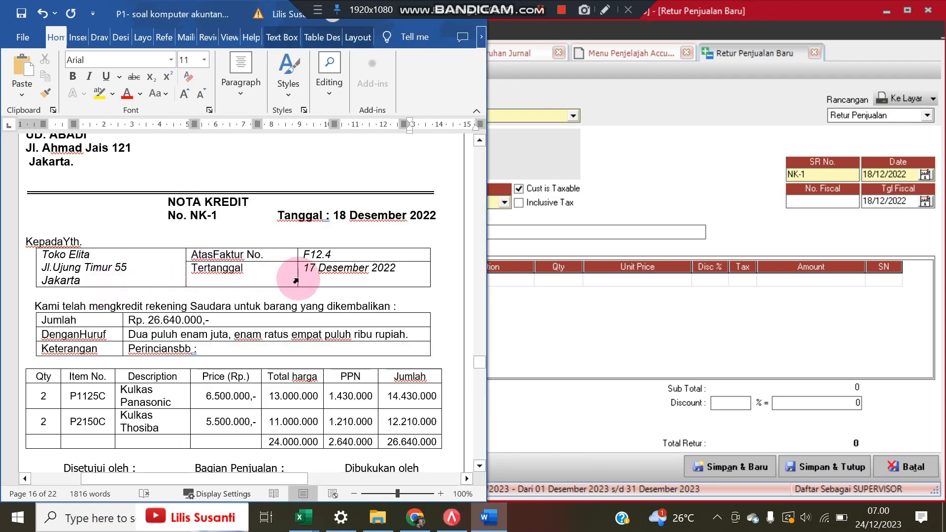
left_click(656, 198)
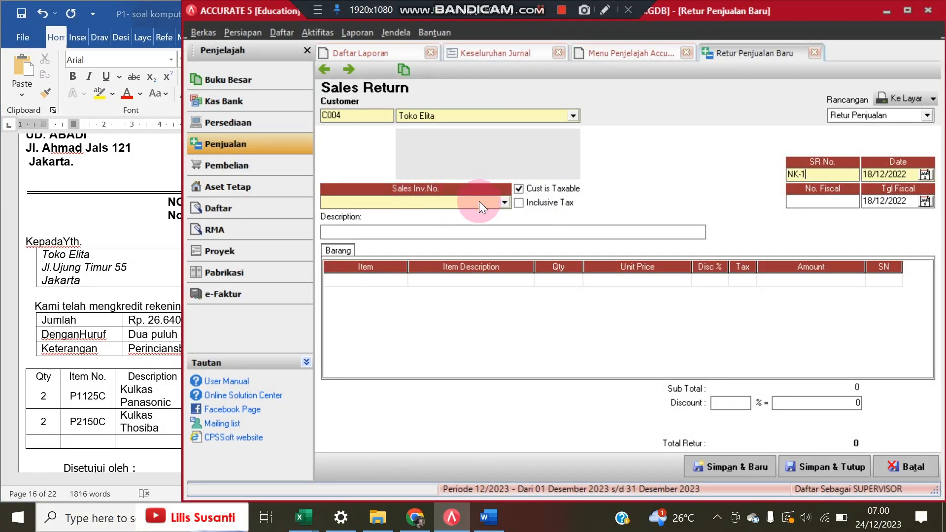
left_click(504, 203)
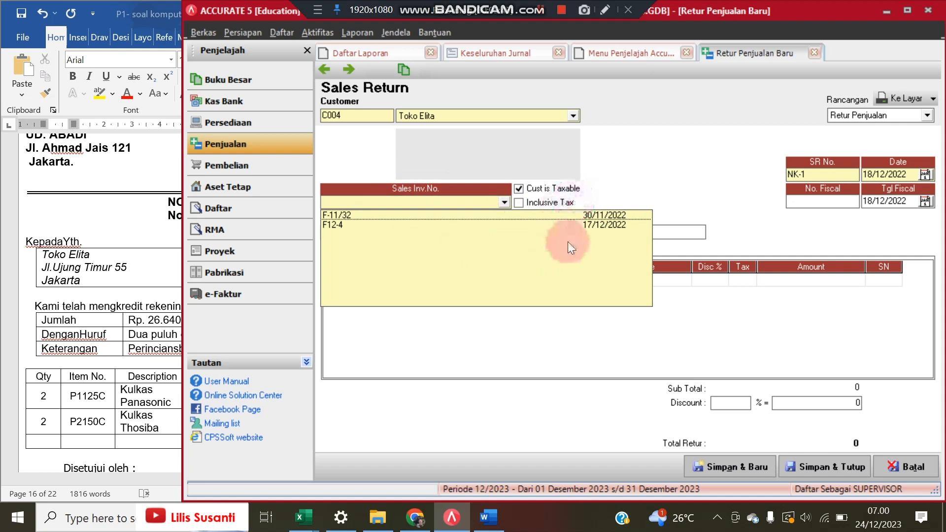
left_click(603, 226)
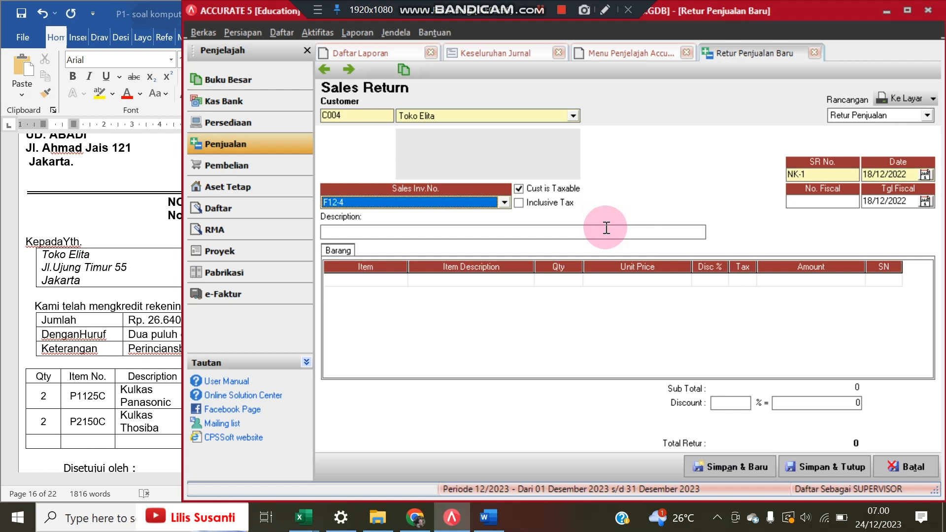
left_click(606, 228)
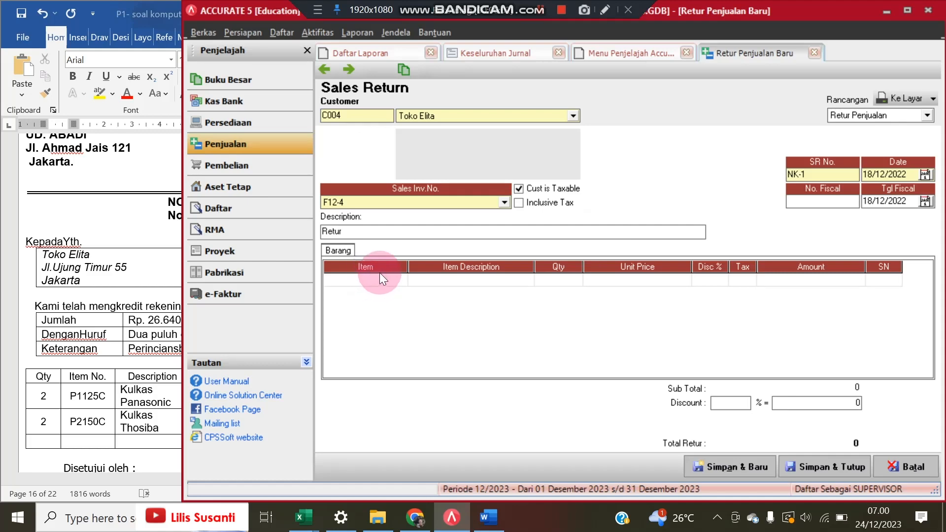
Add Kulkas Panasonic from the invoice as the first return line, decline returning all items, and set its quantity to 2.
left_click(444, 283)
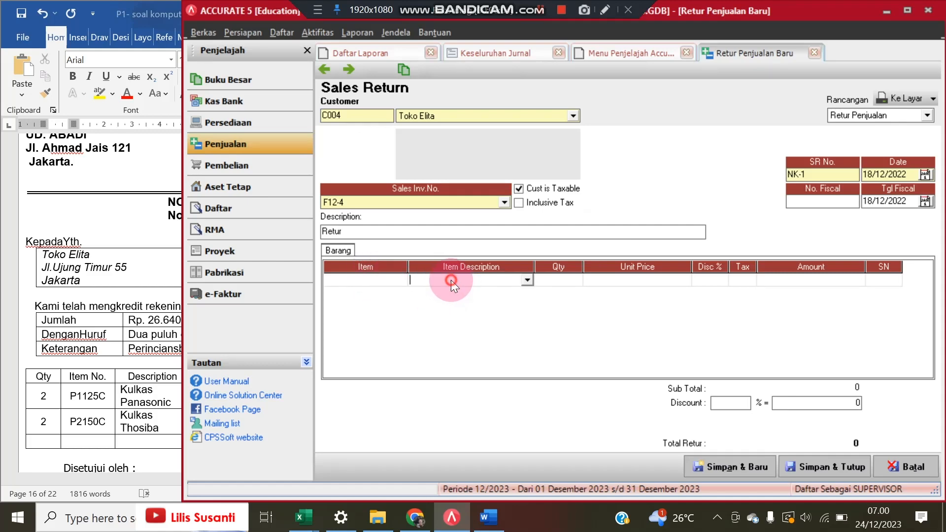
left_click(527, 280)
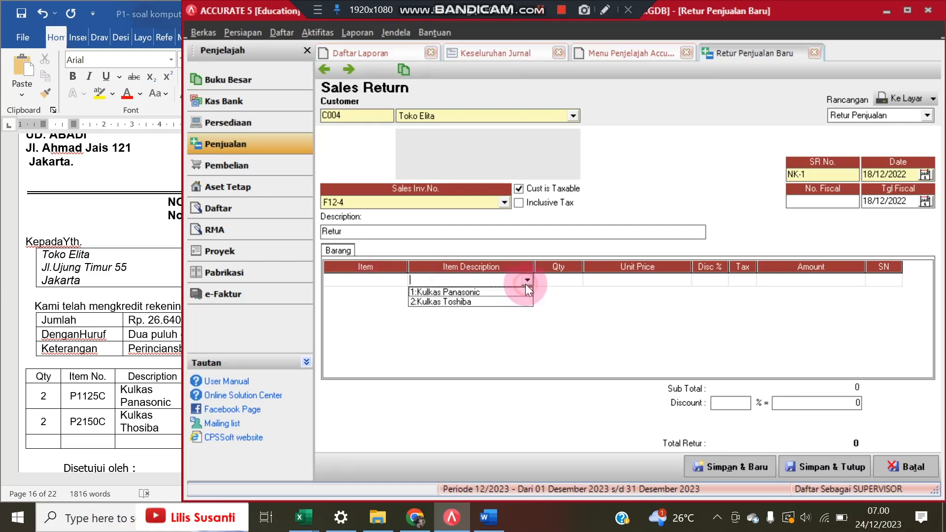
left_click(473, 294)
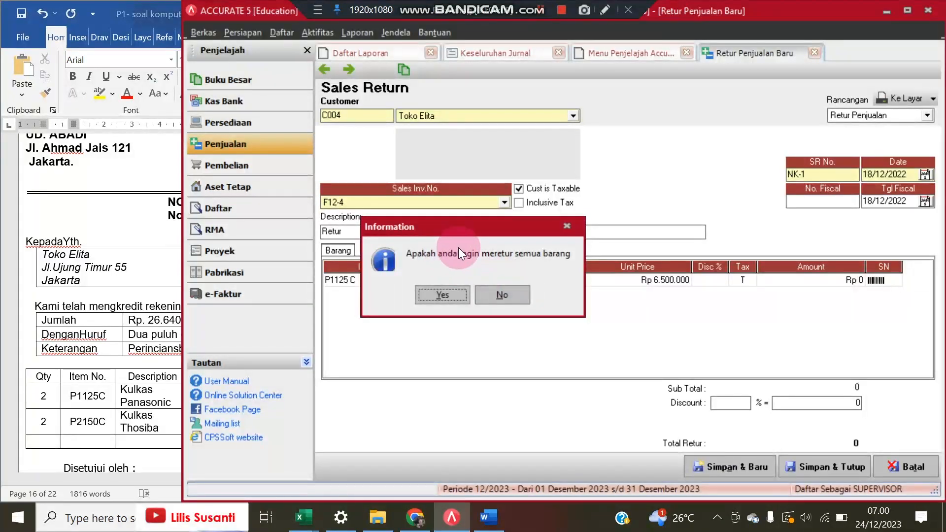
left_click(504, 301)
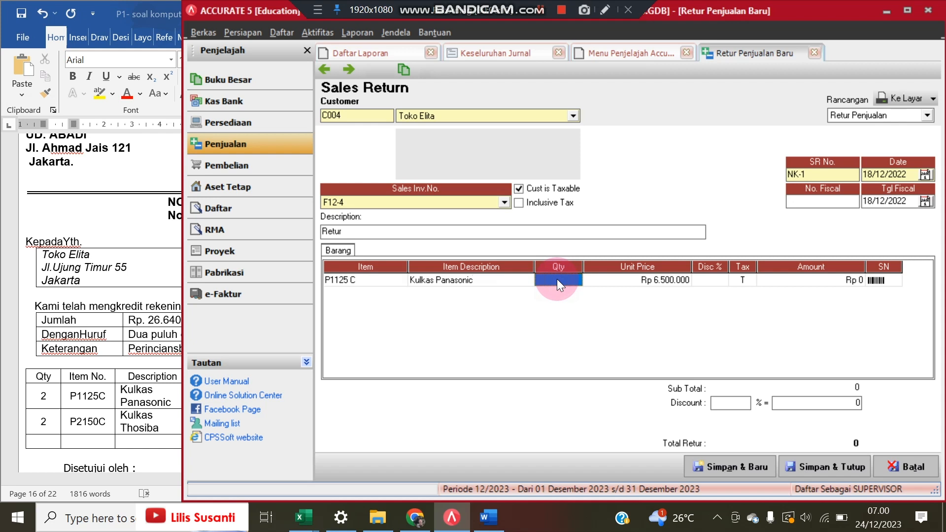
type("2")
key("Tab")
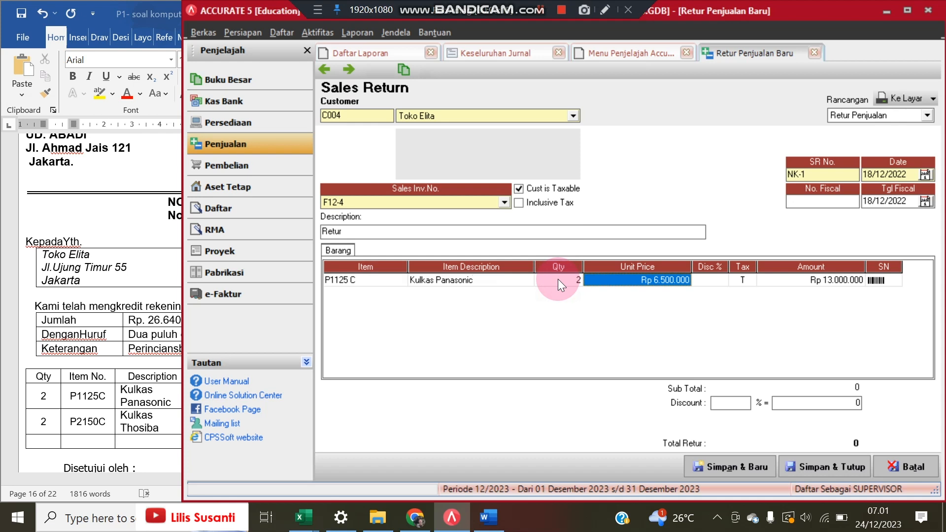
key("Tab")
key("Tab")
key("Tab")
key("Tab")
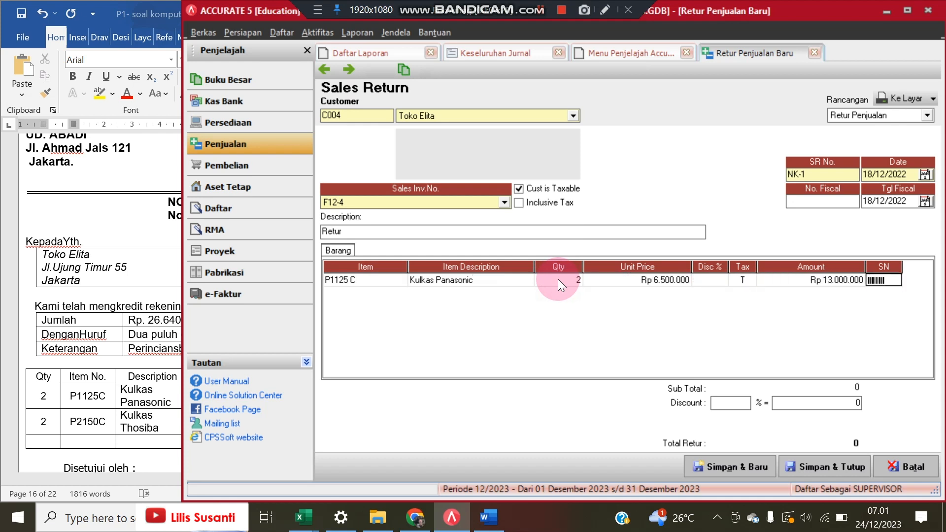
key("Down")
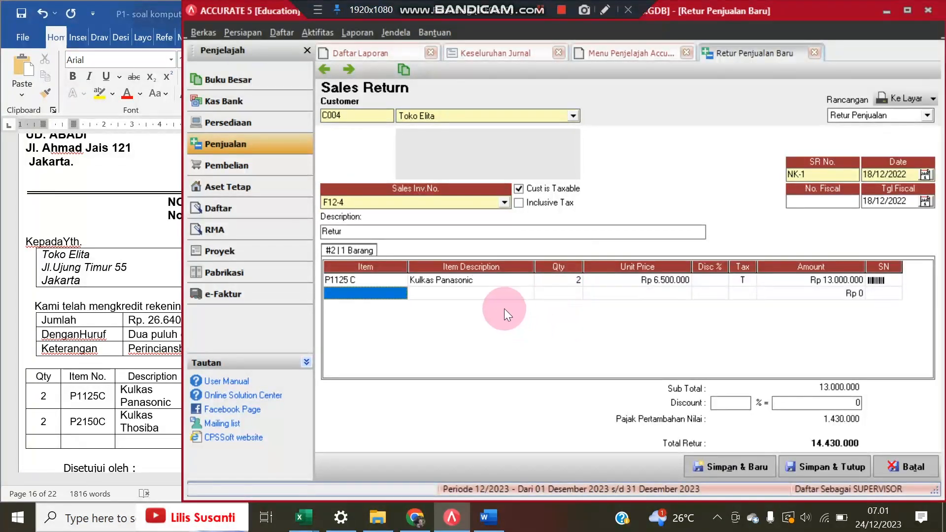
Add Kulkas Toshiba as the second return line, decline returning all items, and set its quantity to 2.
left_click(504, 295)
left_click(528, 294)
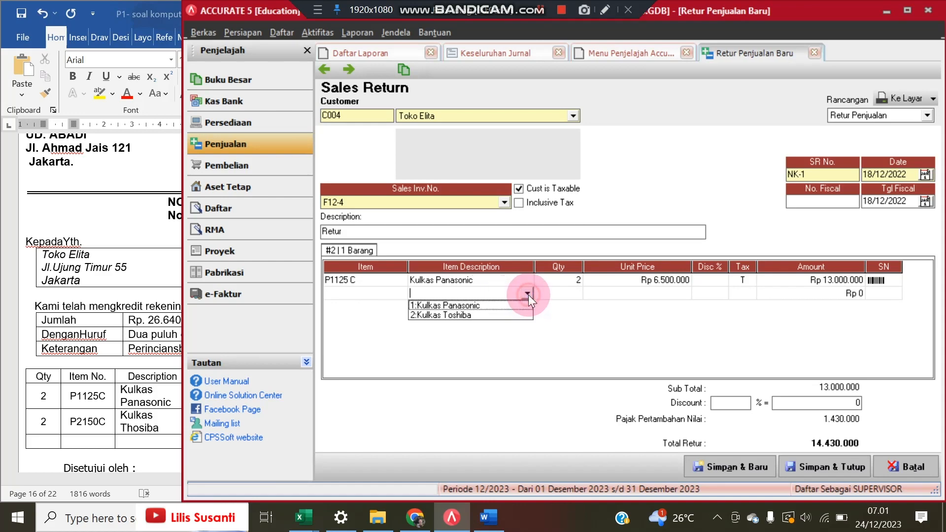
left_click(494, 311)
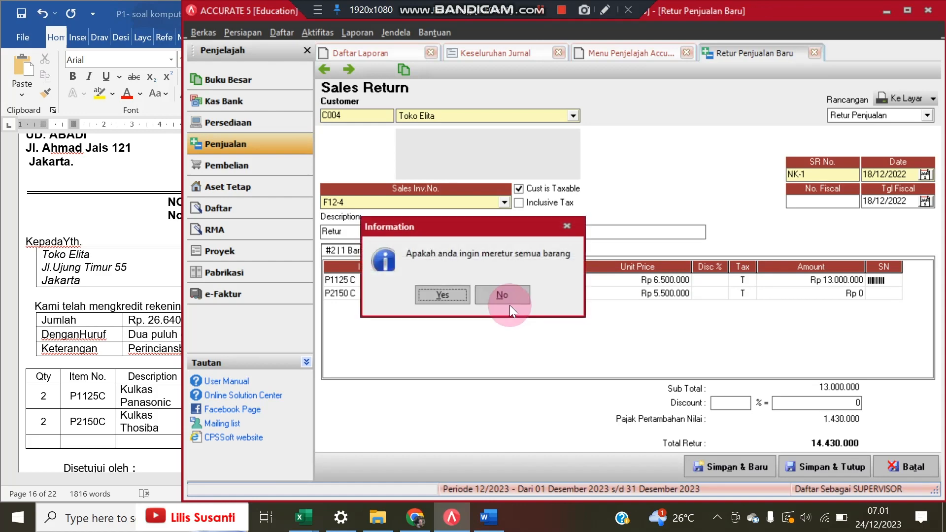
left_click(510, 299)
left_click(551, 292)
type("2")
key("Return")
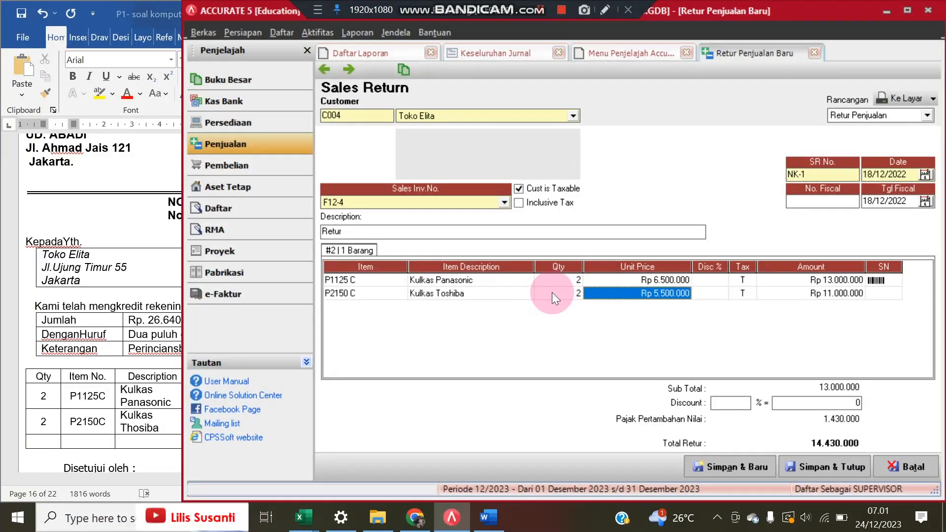
Complete the Kulkas Toshiba line, compare the return's total with the credit note in Word, and save and close the sales return.
left_click(46, 422)
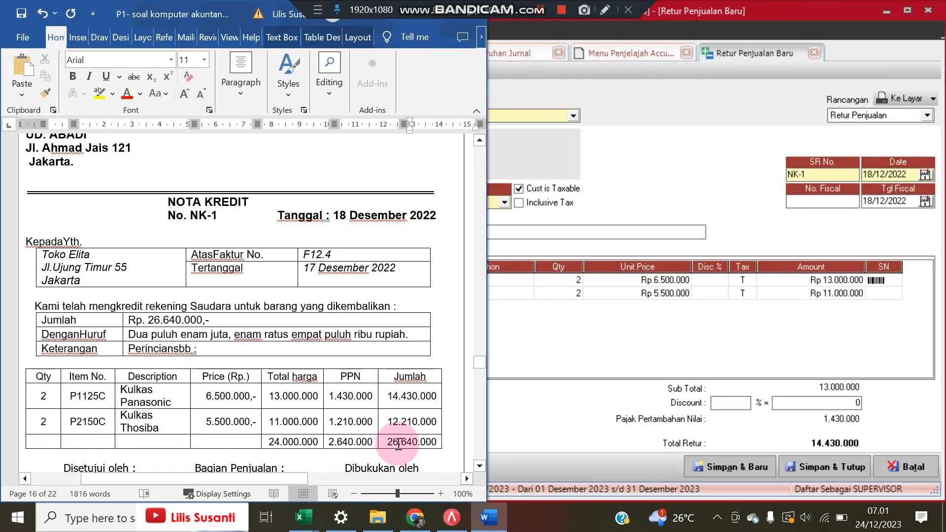
left_click(835, 293)
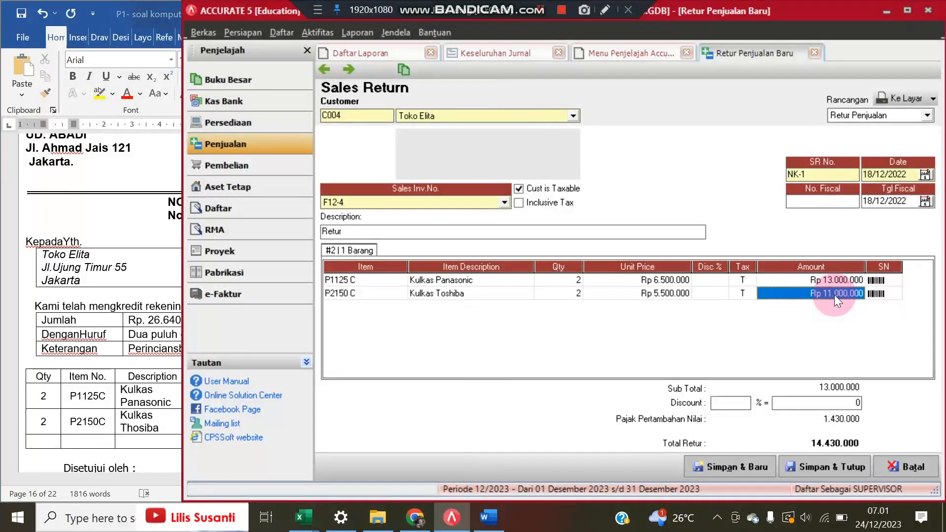
key("Tab")
key("Tab")
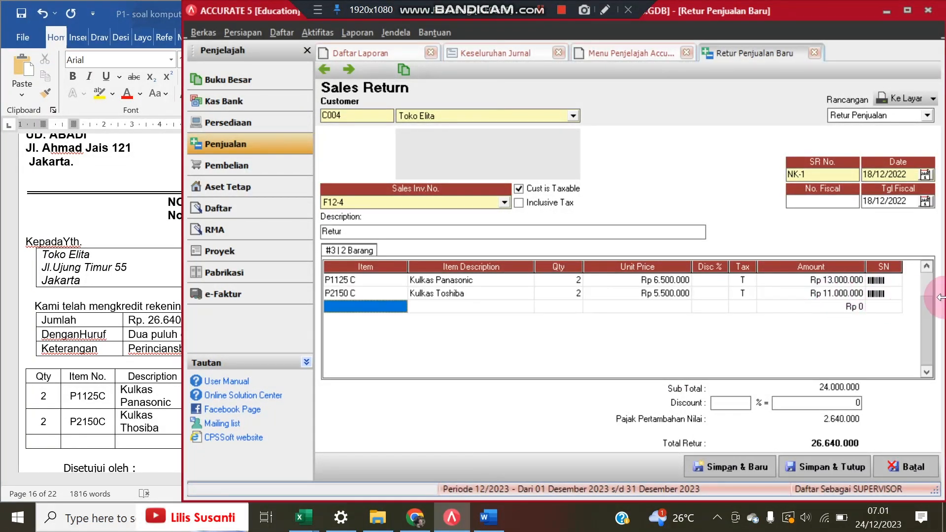
left_click(58, 325)
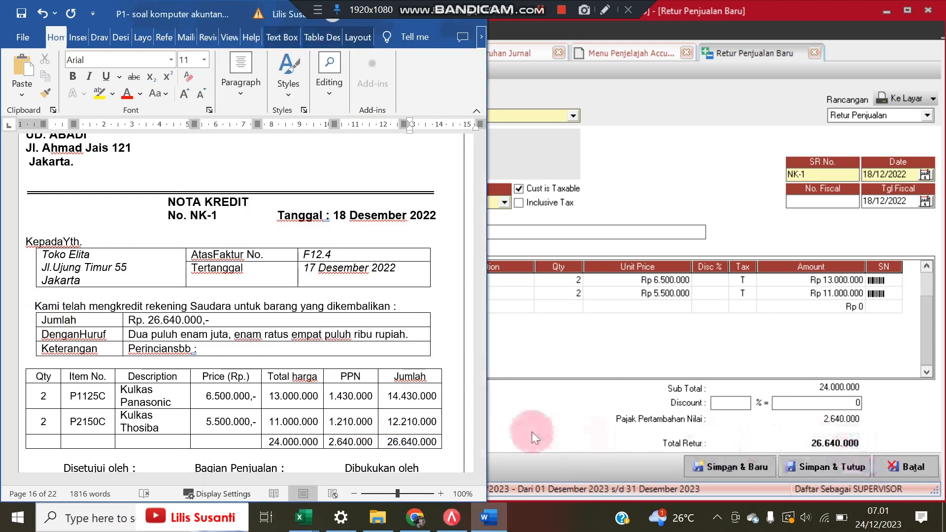
left_click(818, 463)
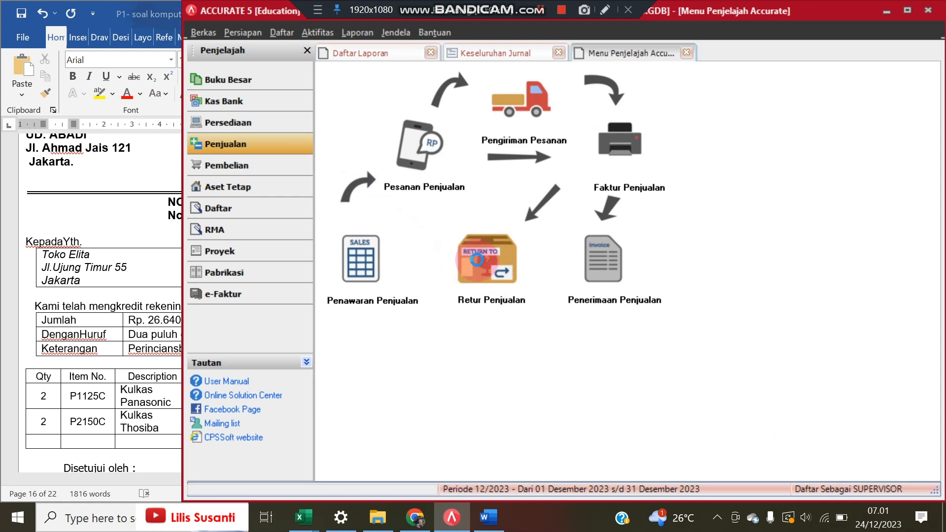
left_click(474, 261)
left_click(318, 70)
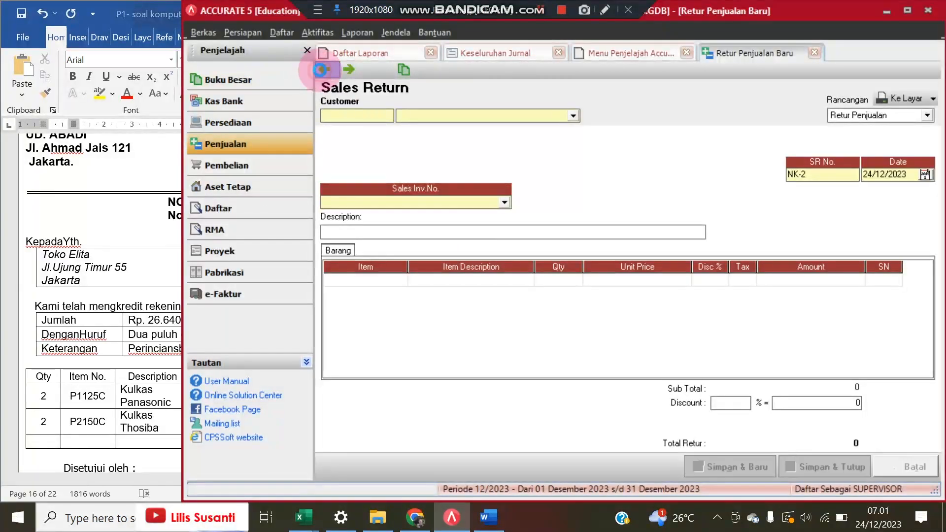
left_click(815, 53)
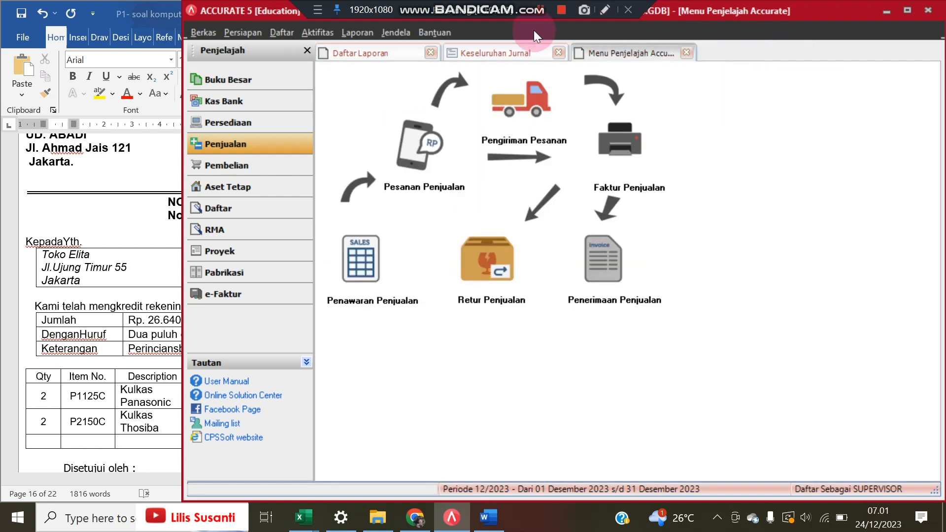
Open the list of saved sales returns and turn off its date filter to check that NK-1 is recorded.
left_click(282, 33)
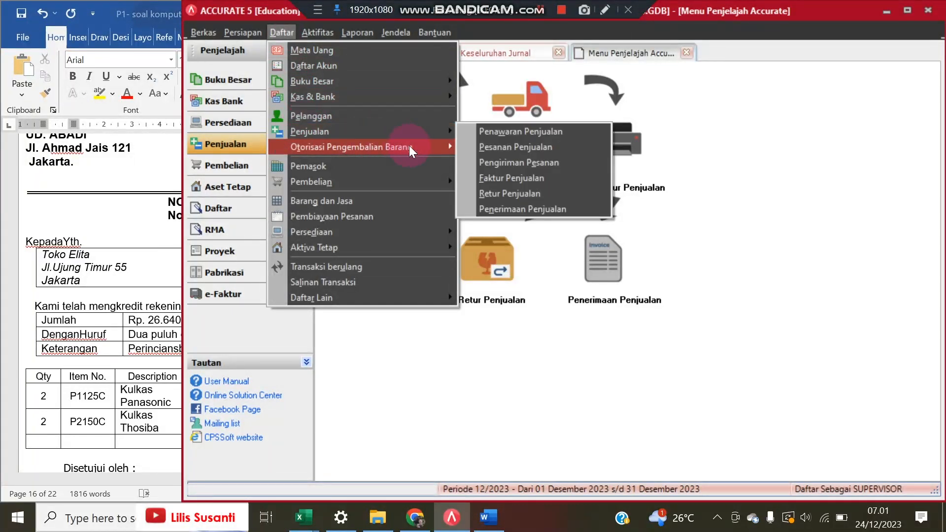
mouse_move(434, 131)
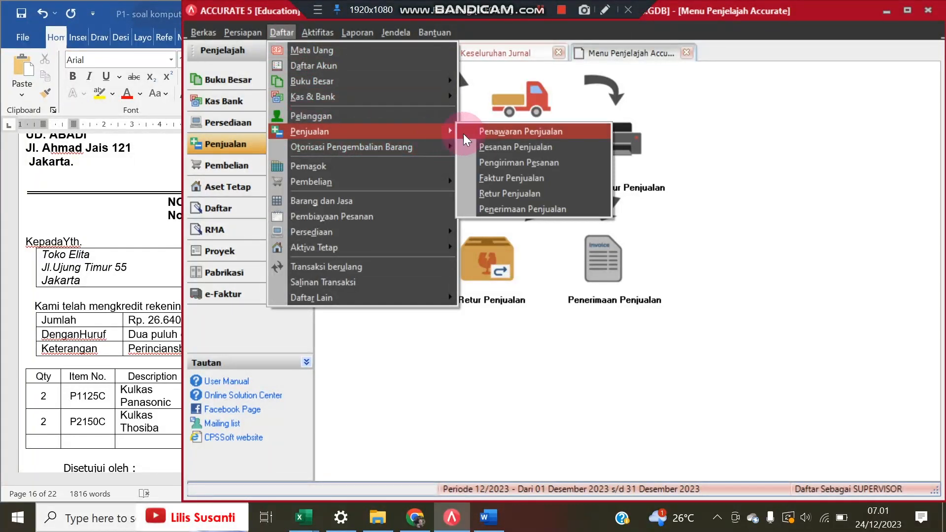
left_click(486, 193)
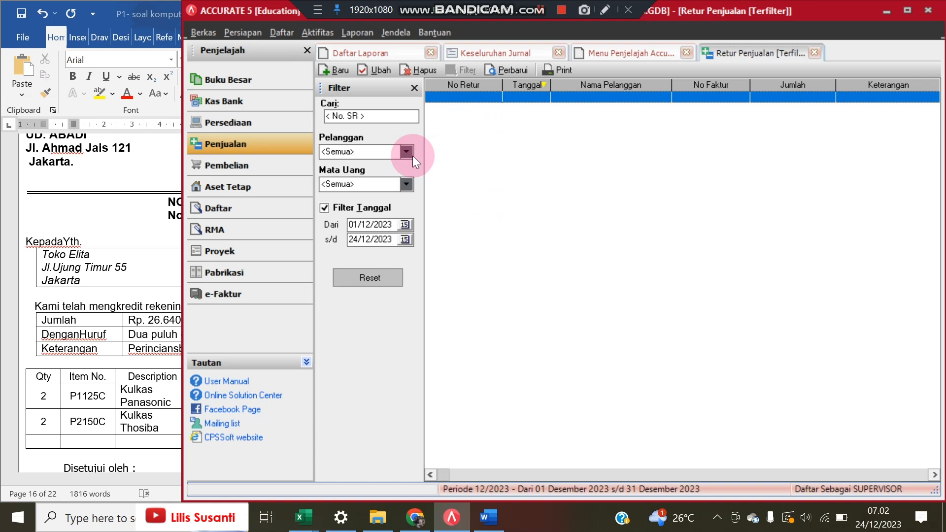
left_click(324, 208)
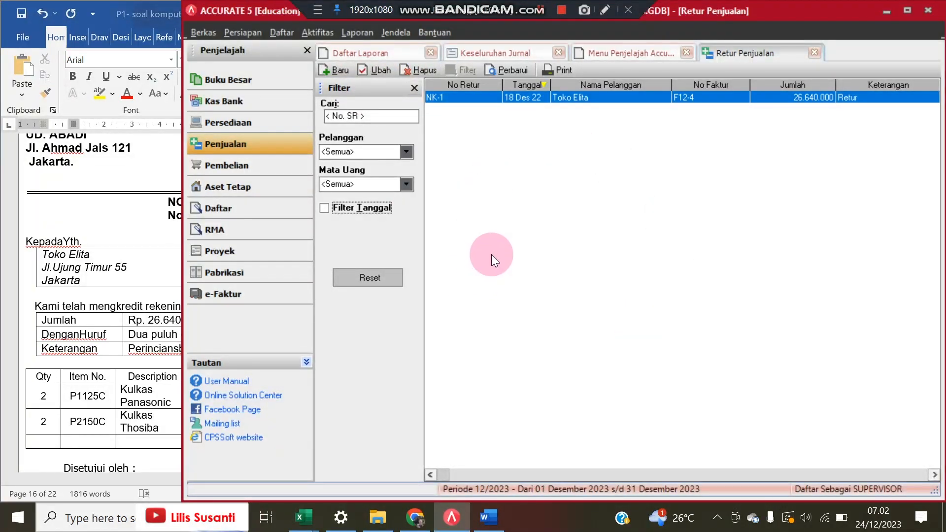
Open the list of sales invoices and turn off its date filter to check the unpaid invoices recorded so far.
left_click(273, 30)
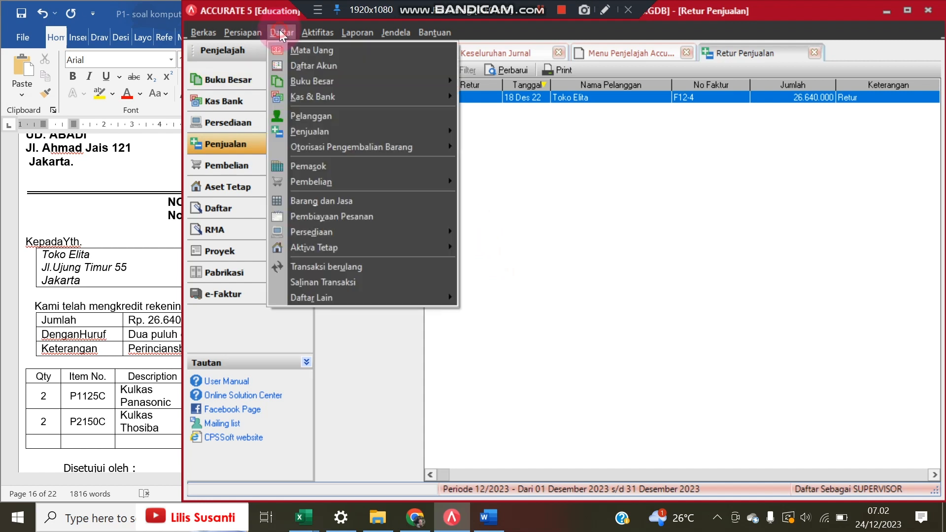
mouse_move(393, 137)
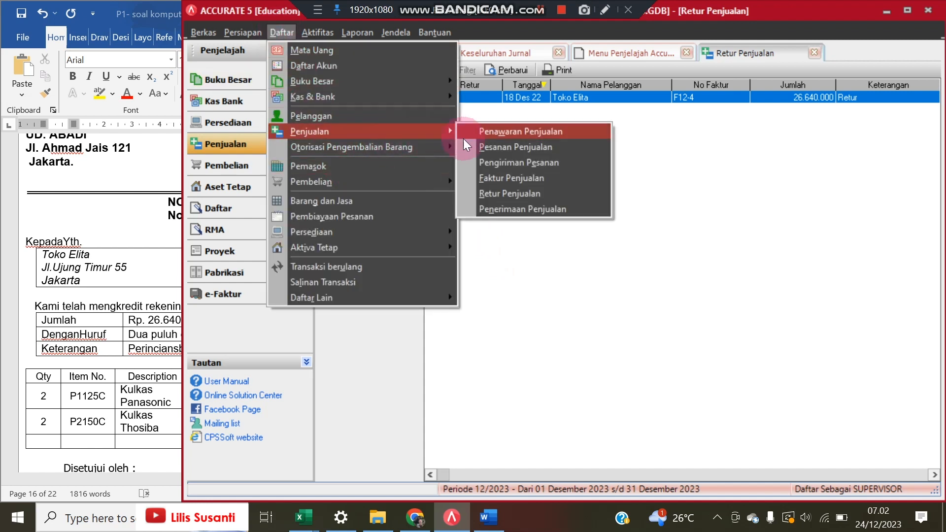
left_click(487, 176)
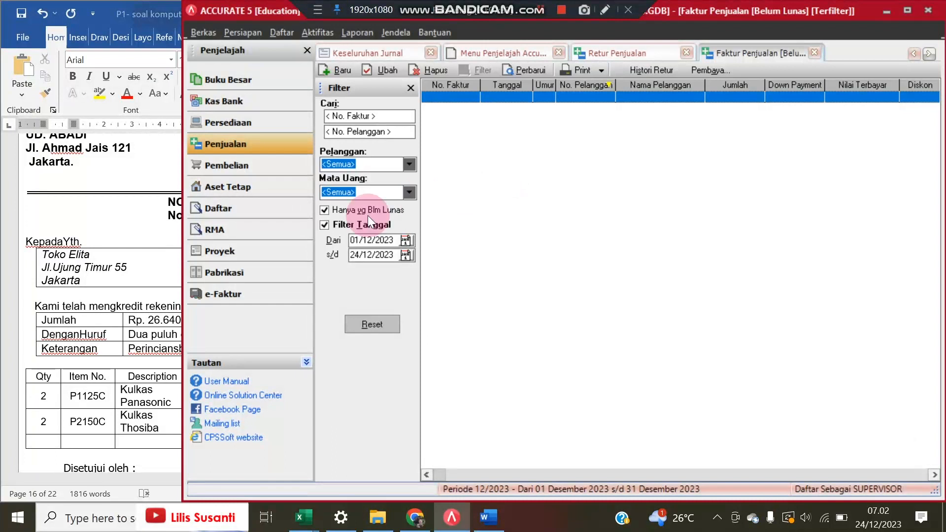
left_click(324, 228)
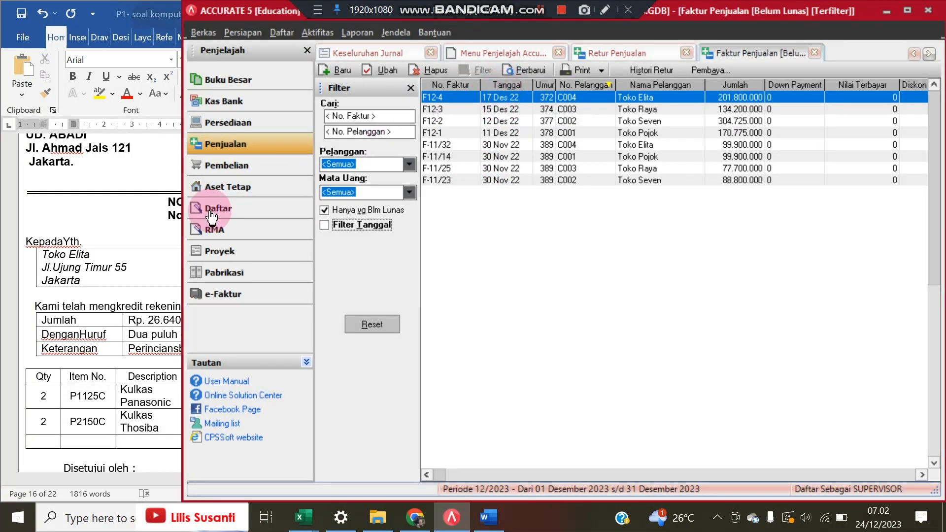
Switch to Word and read the cash receipt voucher BKM12-1 of transaction document No.13 from Toko Pojok.
left_click(113, 239)
scroll(147, 276, "down", 10)
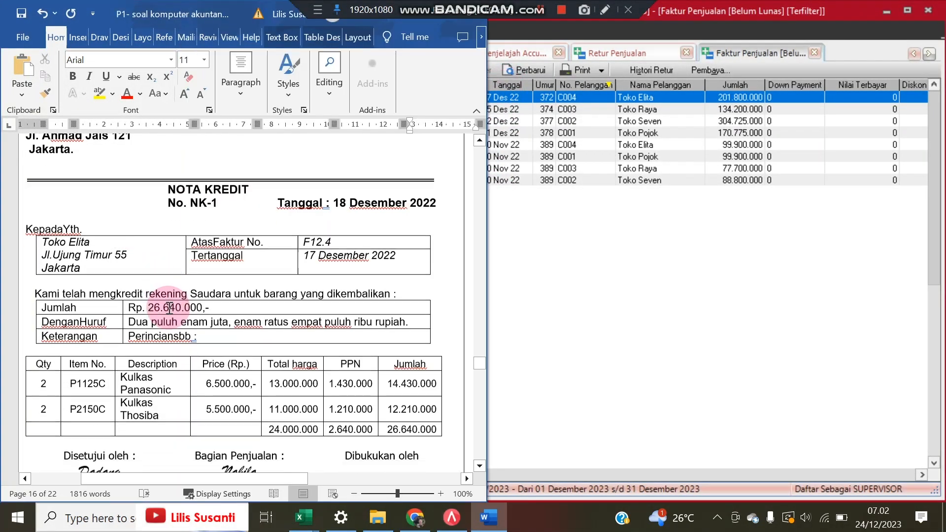
scroll(170, 310, "down", 10)
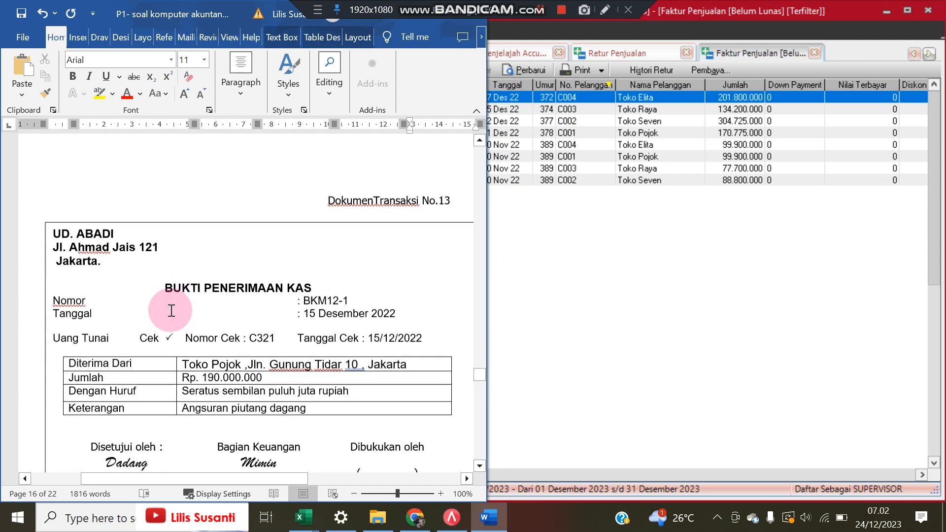
left_click_drag(161, 481, 176, 478)
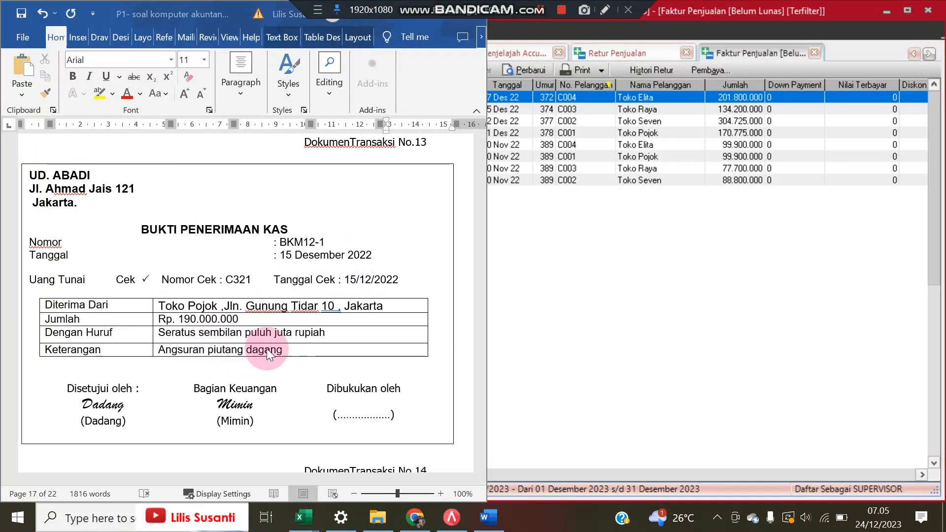
Create a new sales receipt in Accurate and choose Toko Pojok as the customer, checking the payer against the voucher in Word.
left_click(594, 256)
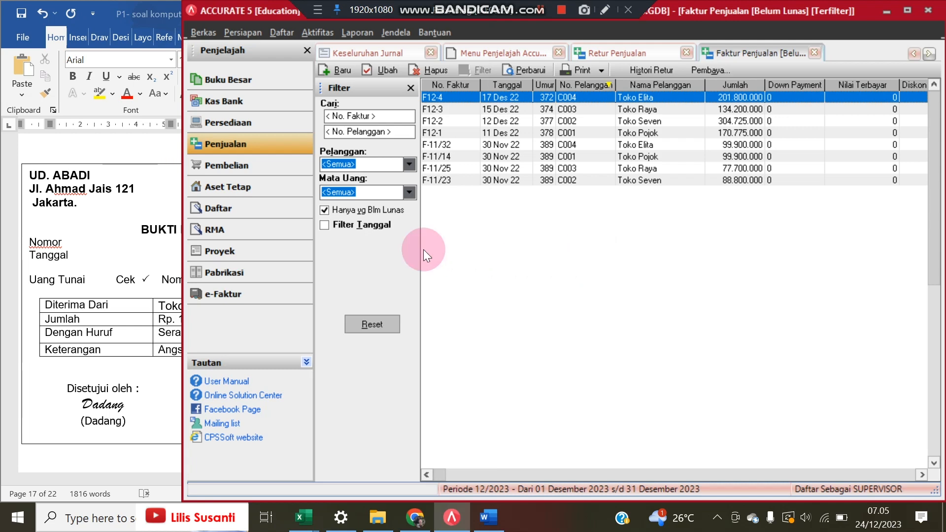
left_click(266, 152)
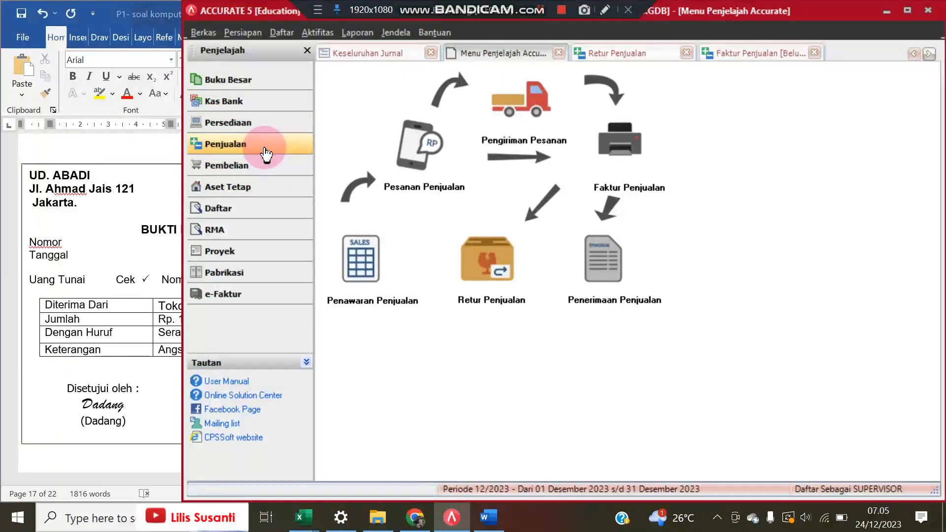
left_click(593, 252)
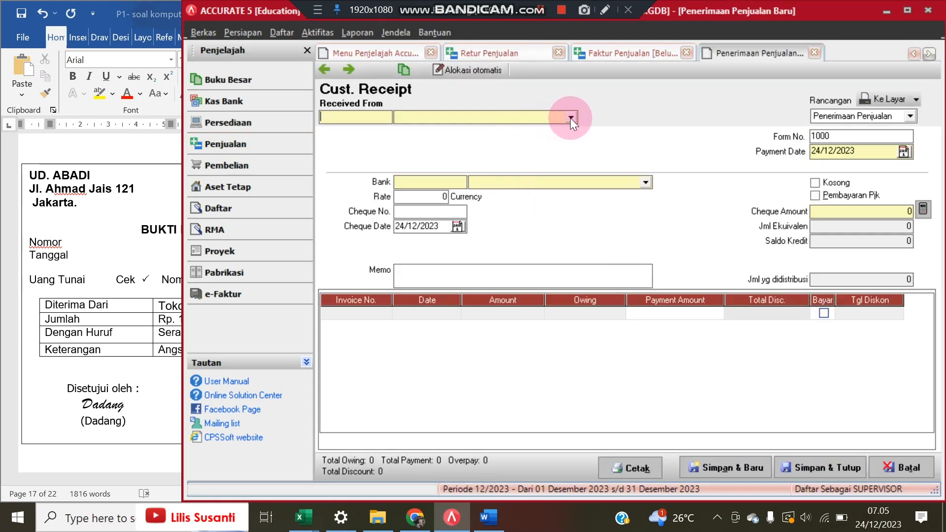
left_click(570, 118)
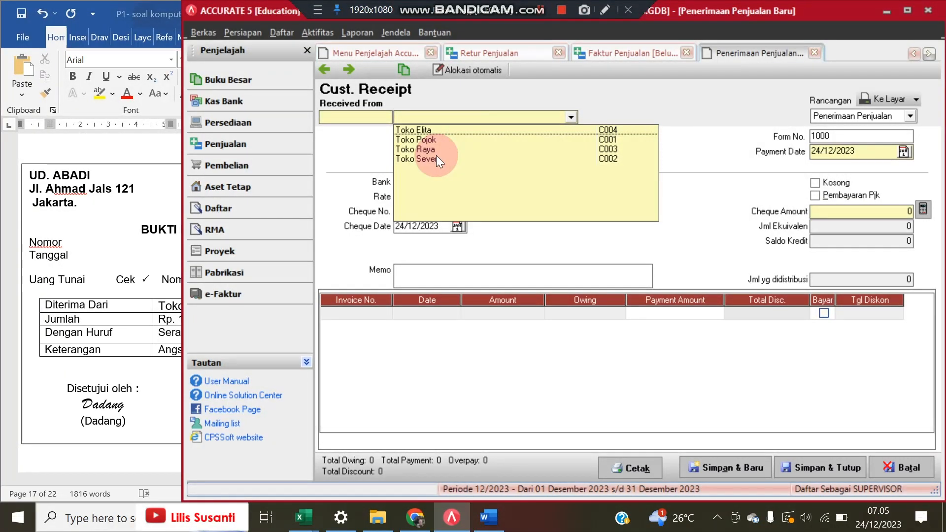
left_click(156, 281)
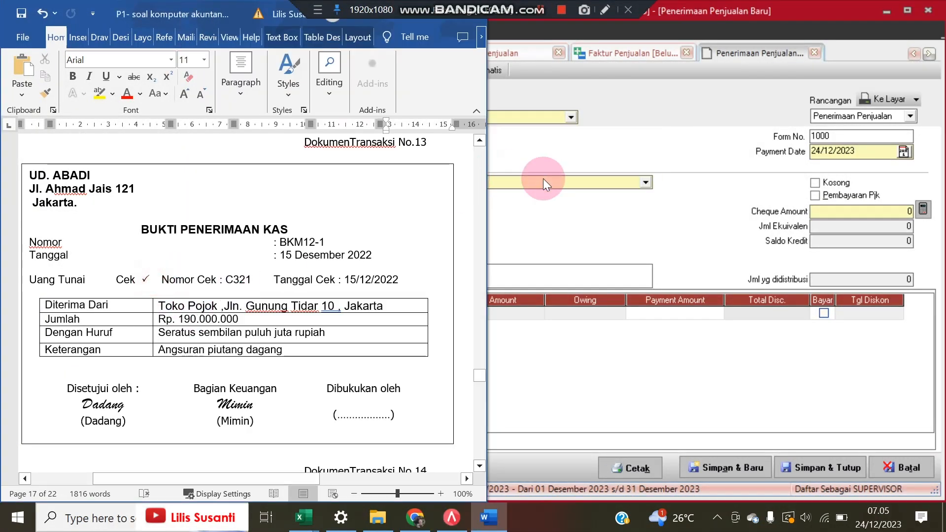
left_click(570, 212)
left_click(423, 121)
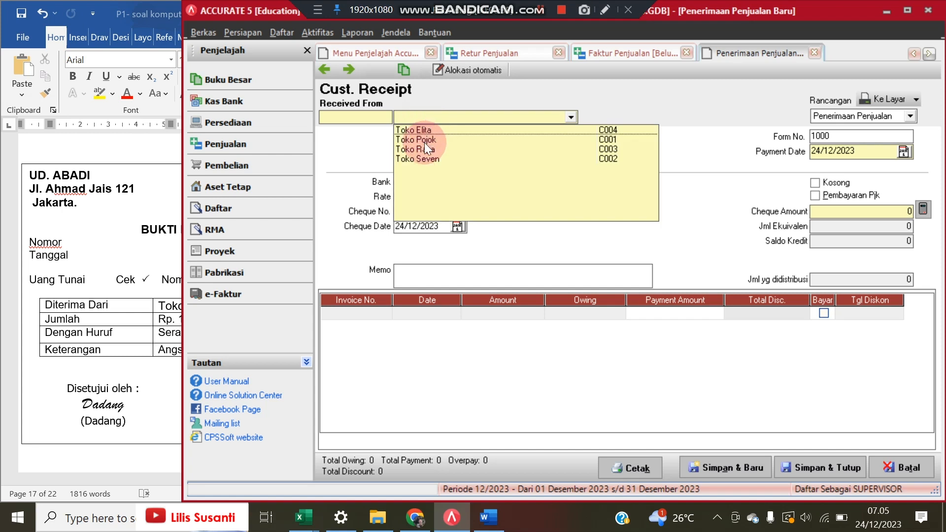
left_click(428, 144)
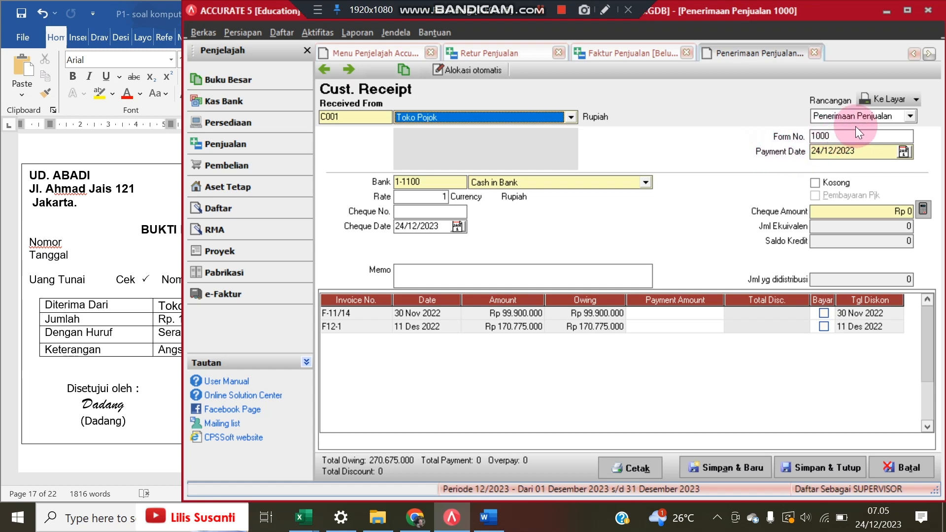
Set both the payment date and the cheque date of the receipt to 15/12/2022, as given on the voucher.
left_click(22, 249)
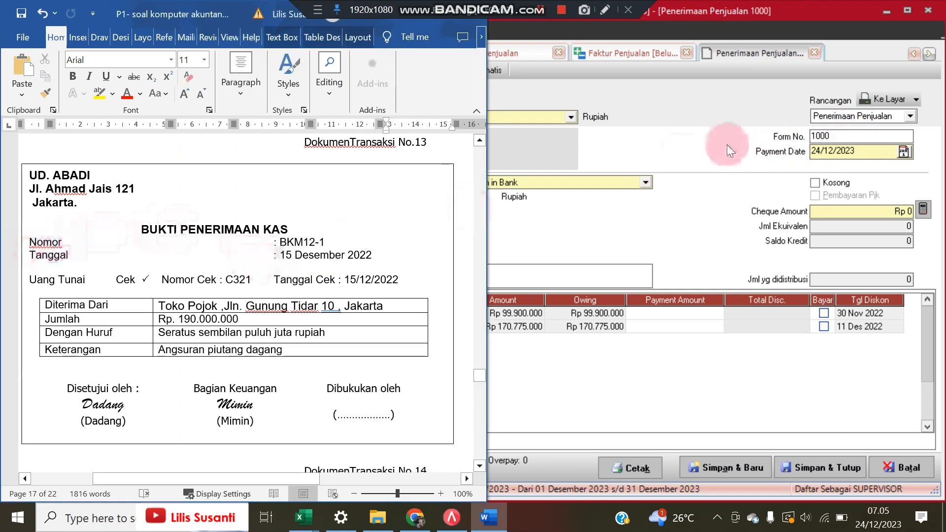
left_click(862, 148)
type("1")
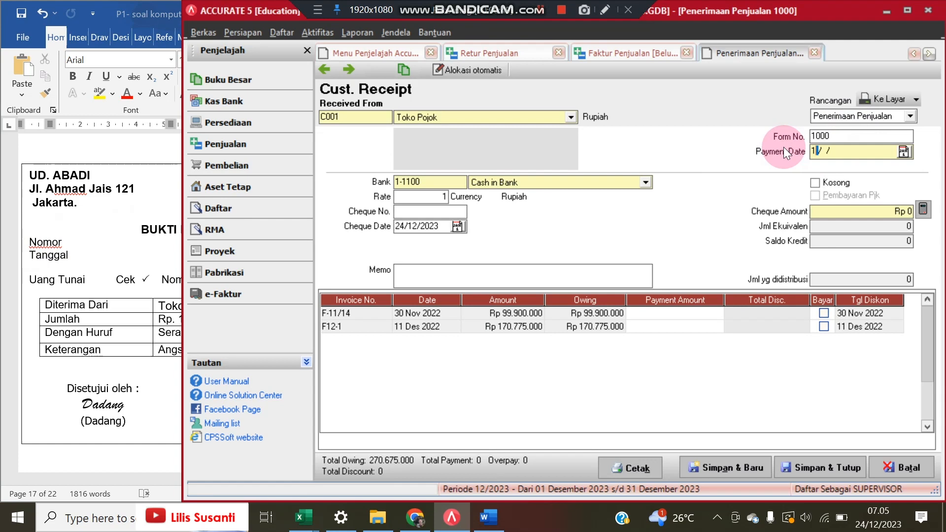
type("5/12/2022")
left_click(449, 226)
type("15/")
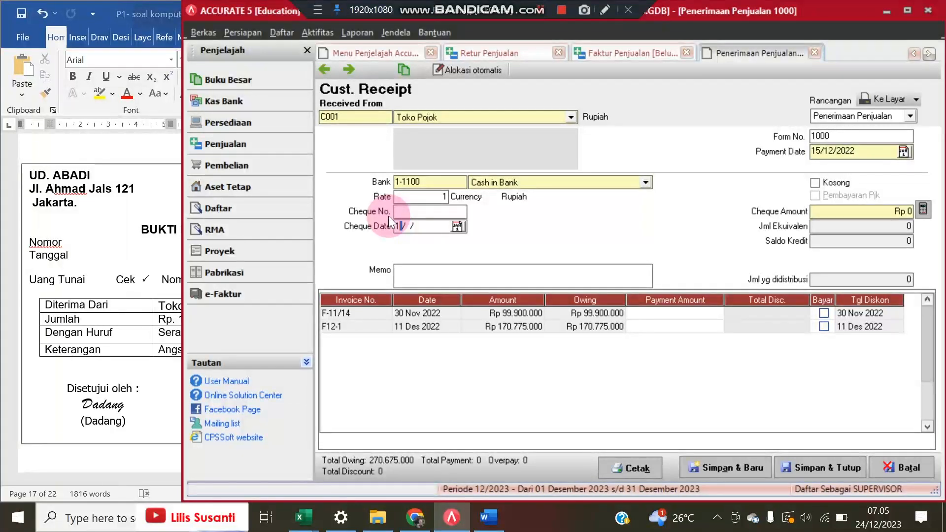
type("12/2022")
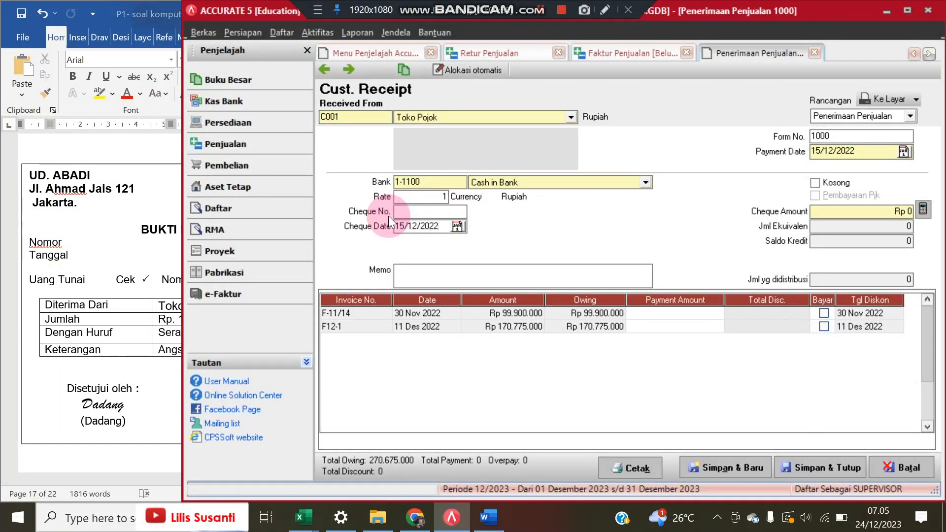
Copy the voucher number BKM12-1 from the Word document and use it as the receipt's form number.
left_click(122, 304)
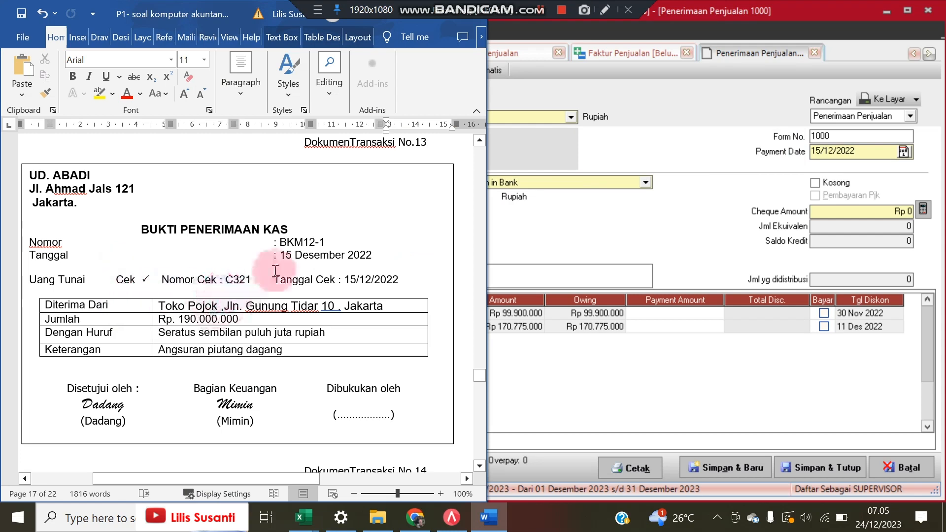
left_click_drag(280, 242, 327, 244)
key("ctrl+c")
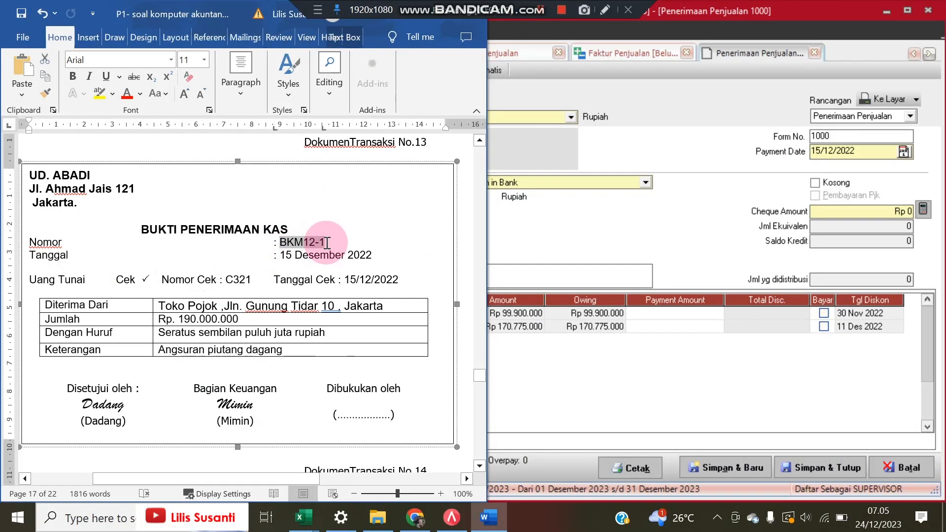
left_click_drag(847, 136, 782, 135)
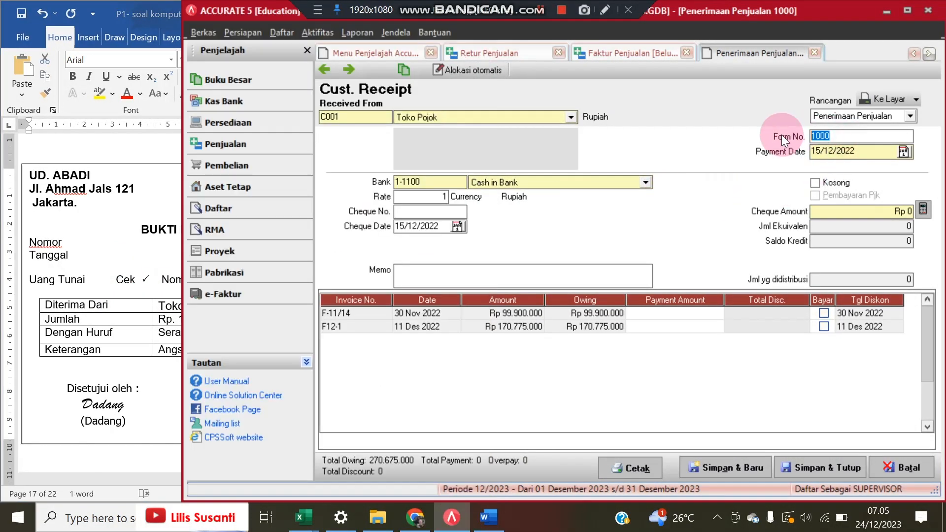
key("ctrl+v")
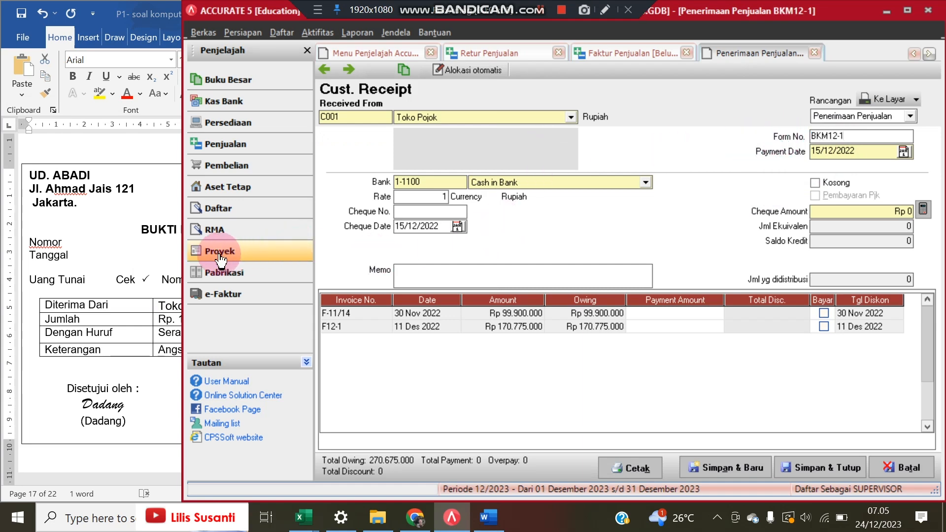
Copy the cheque number C321 from the voucher in Word into the receipt's cheque number.
left_click(135, 233)
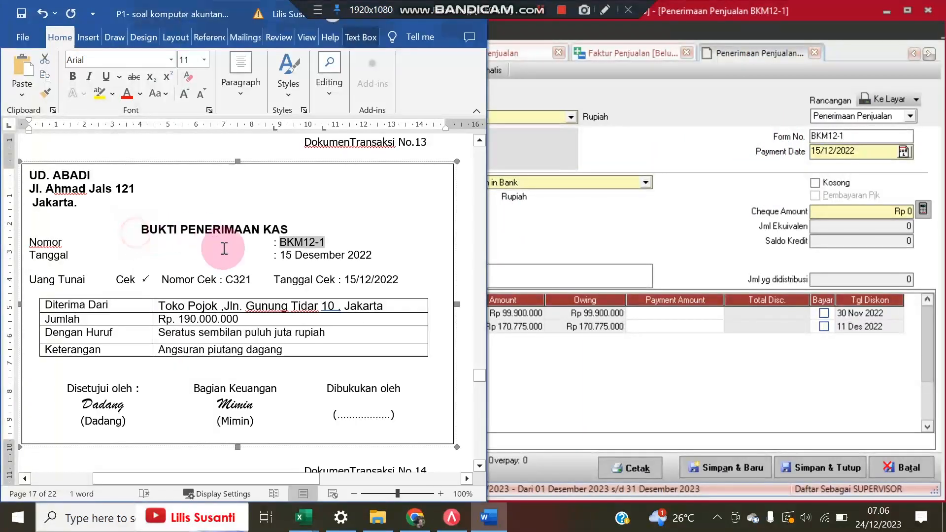
left_click_drag(227, 280, 250, 279)
key("ctrl+c")
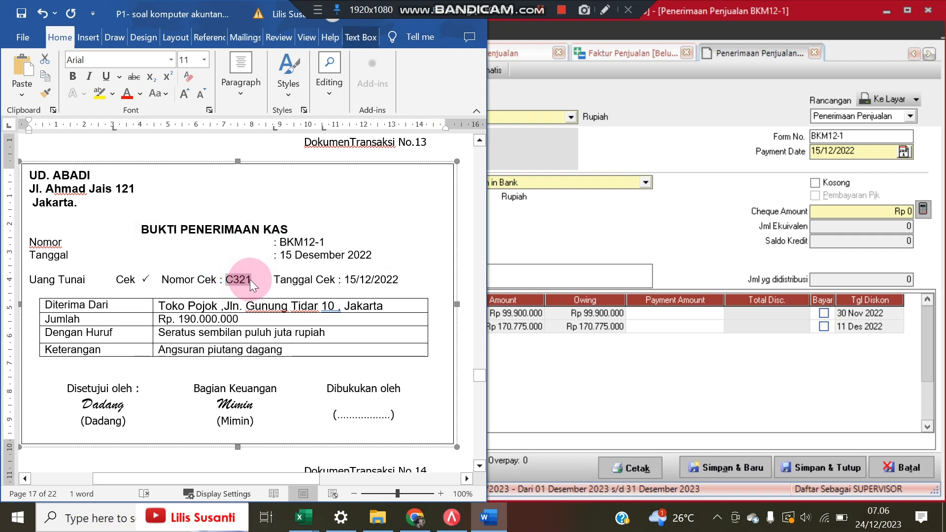
left_click(575, 239)
left_click(425, 213)
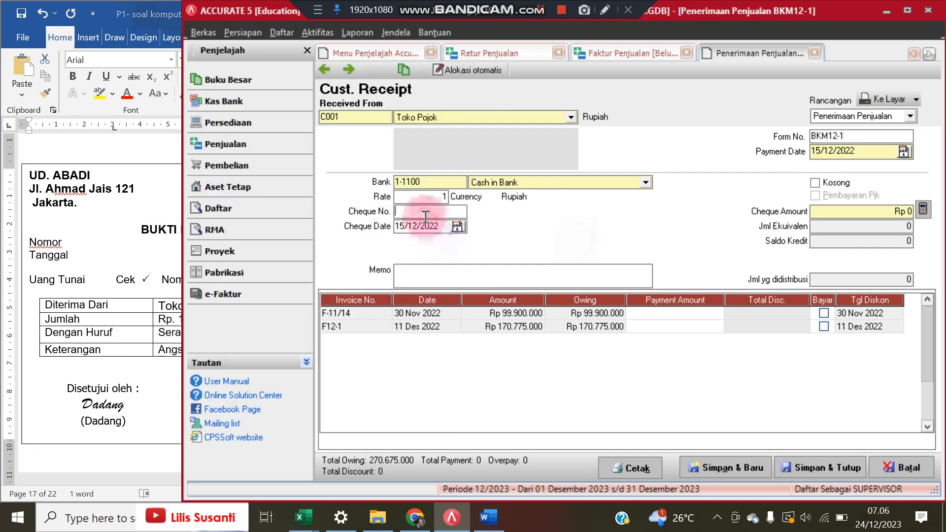
key("ctrl+v")
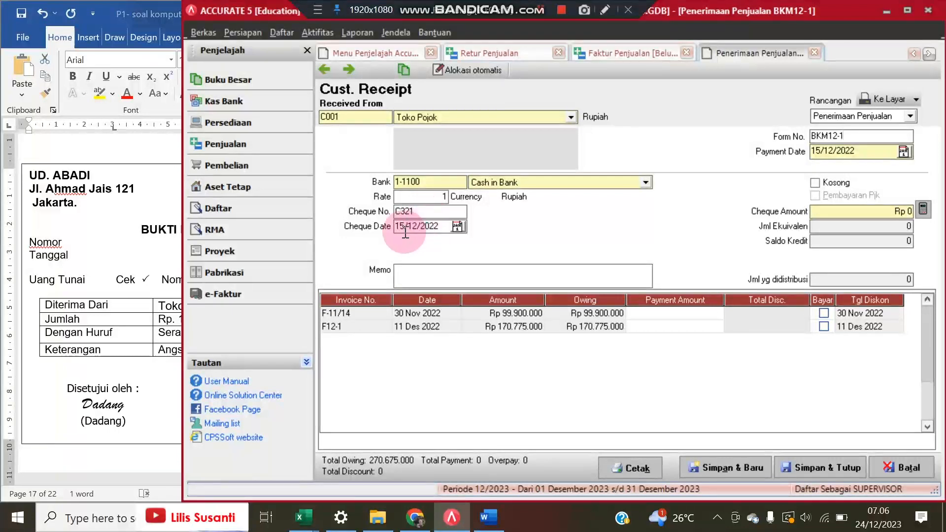
Check the amount on the voucher in Word and set the receipt's cheque amount to 190000000.
left_click(138, 356)
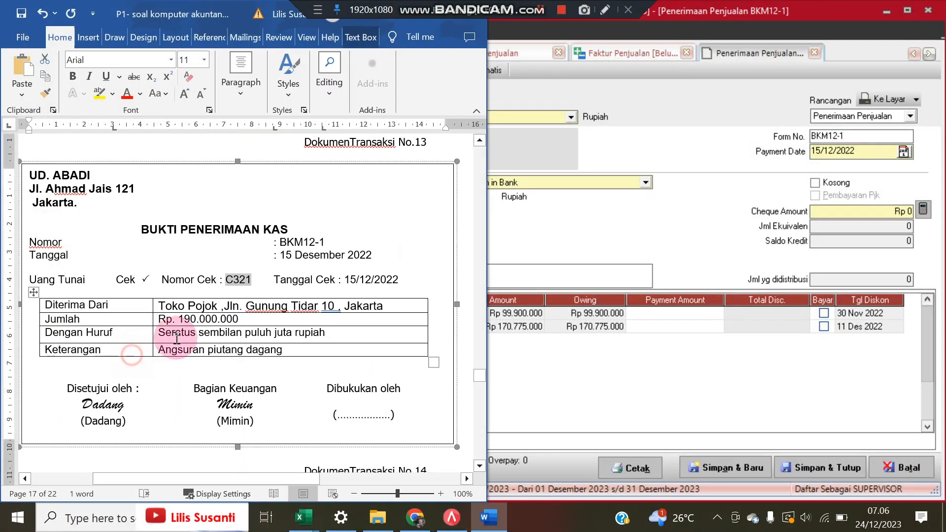
left_click(695, 312)
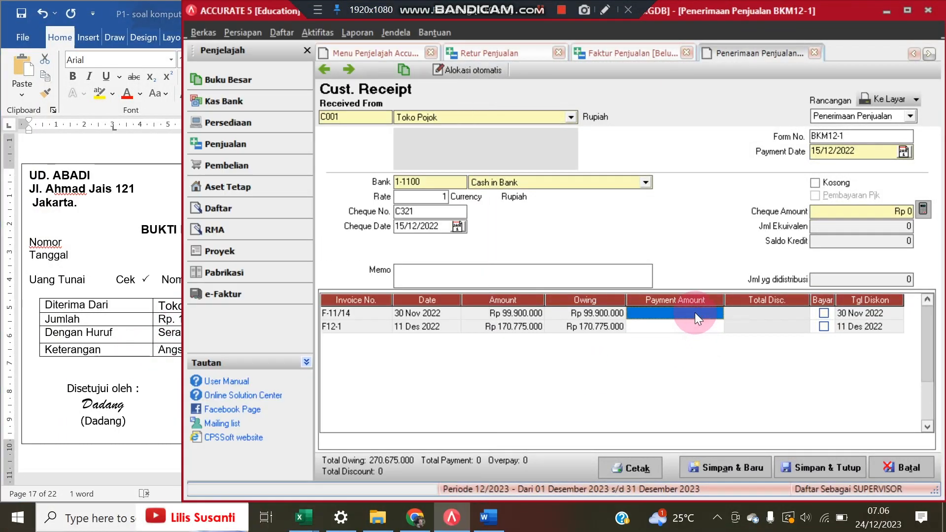
left_click(695, 312)
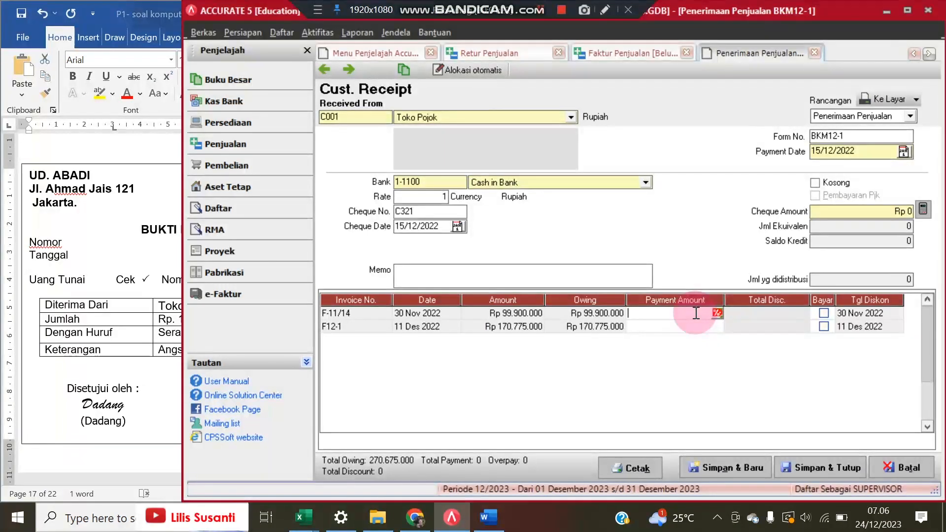
left_click(841, 206)
type("190000000")
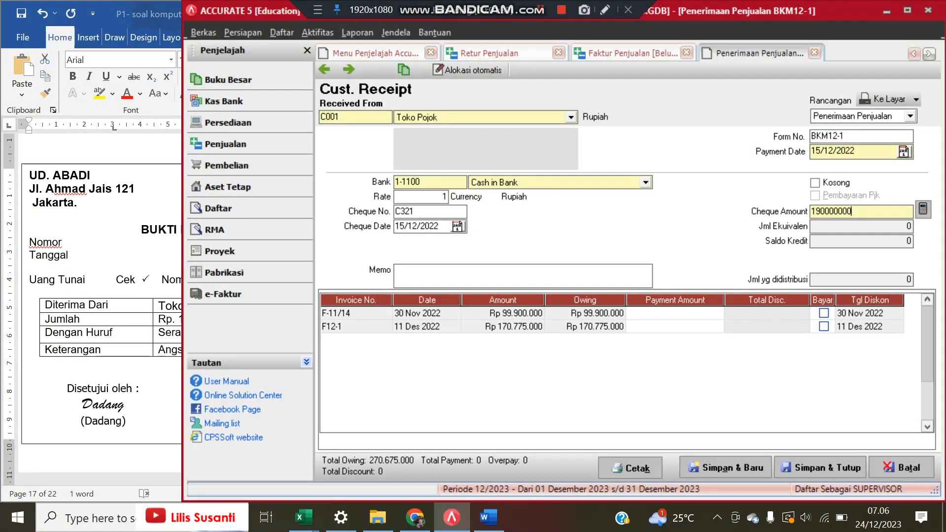
key("Tab")
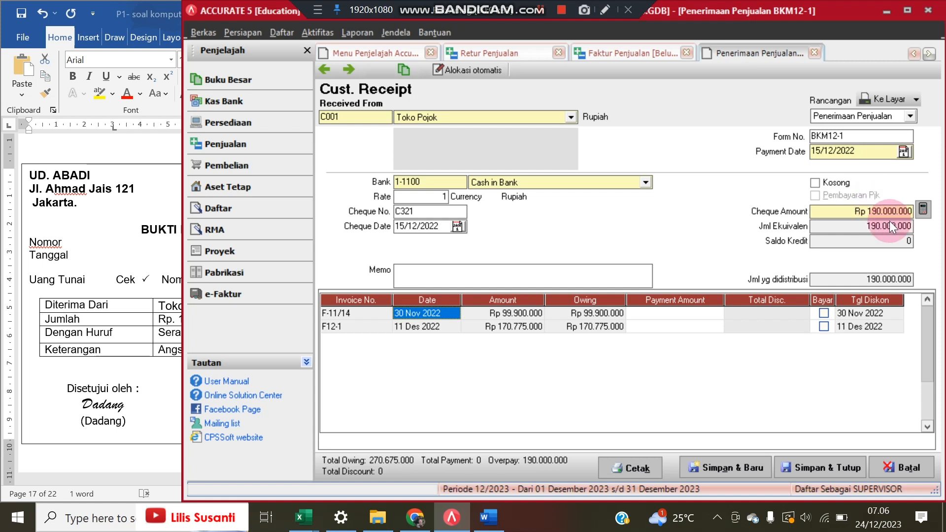
Mark invoices F-11/14 and F12-1 for payment and try to save and close the receipt.
left_click(823, 312)
left_click(825, 326)
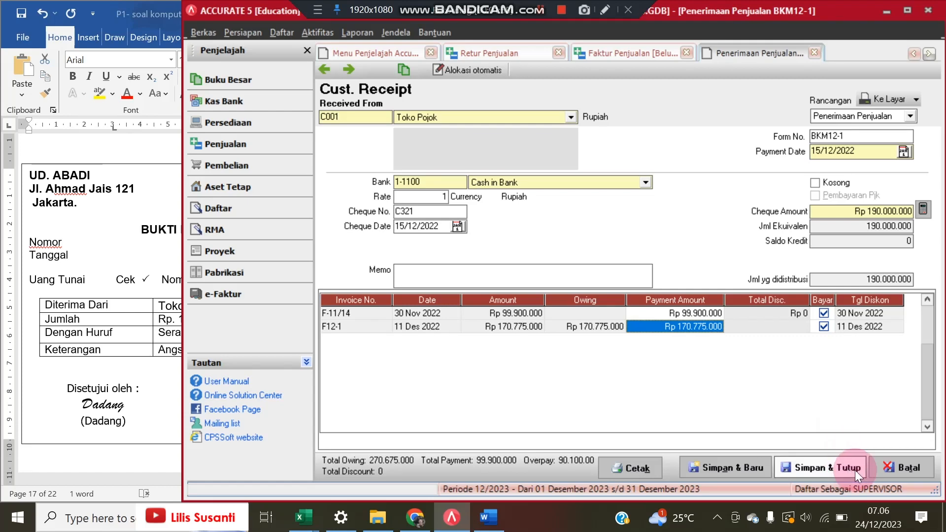
left_click(841, 458)
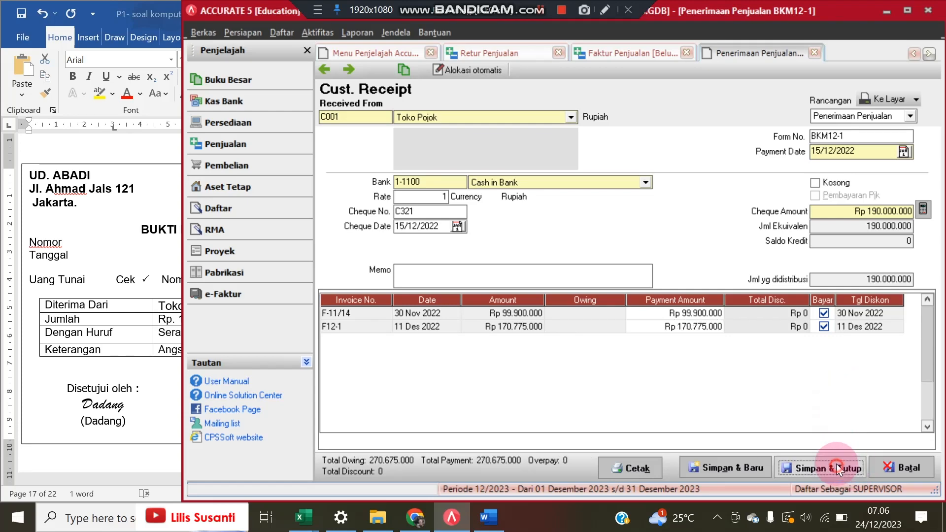
left_click(530, 308)
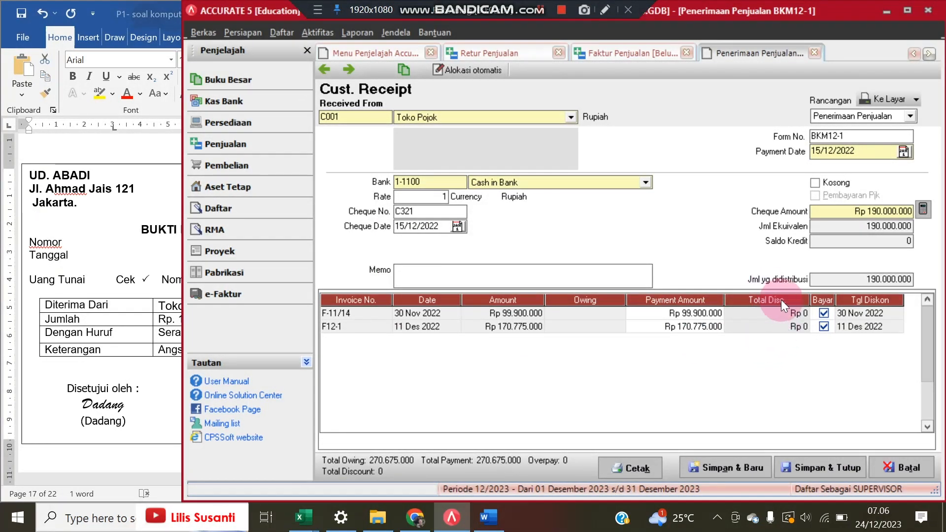
left_click(679, 326)
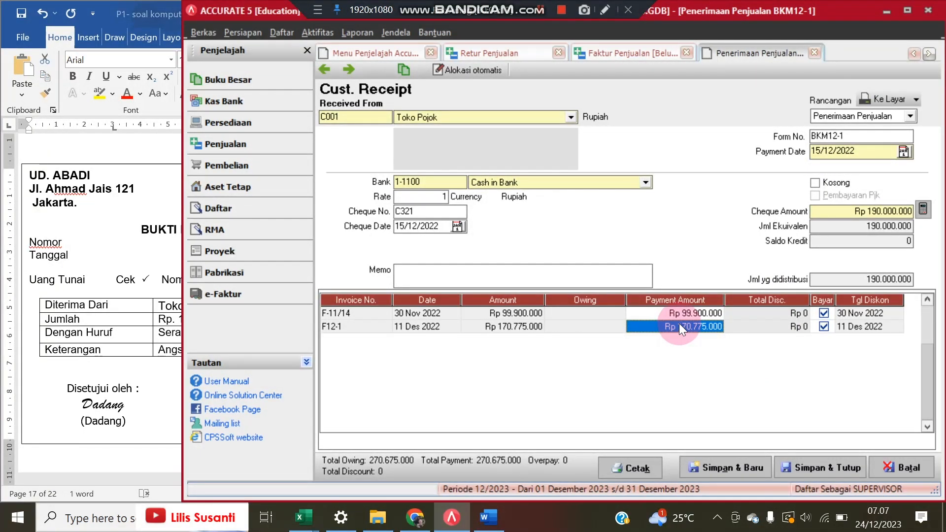
double_click(682, 326)
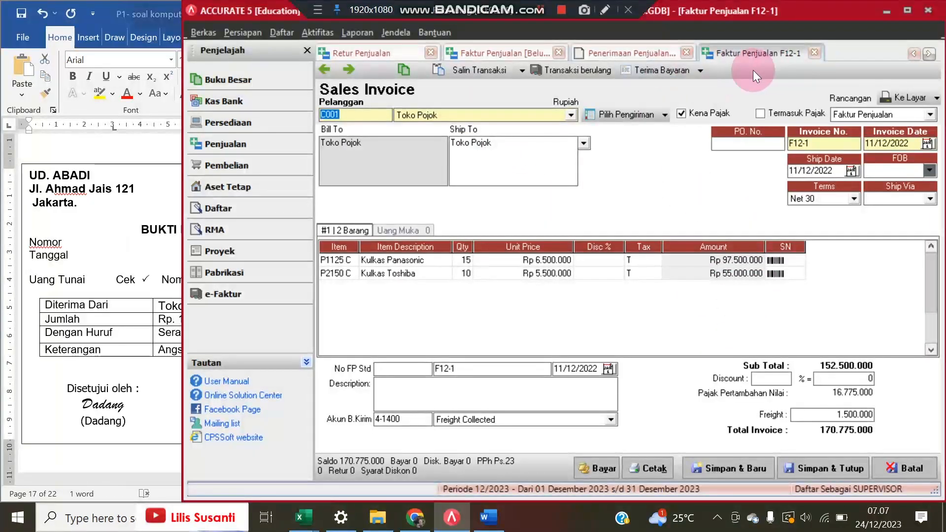
left_click(815, 53)
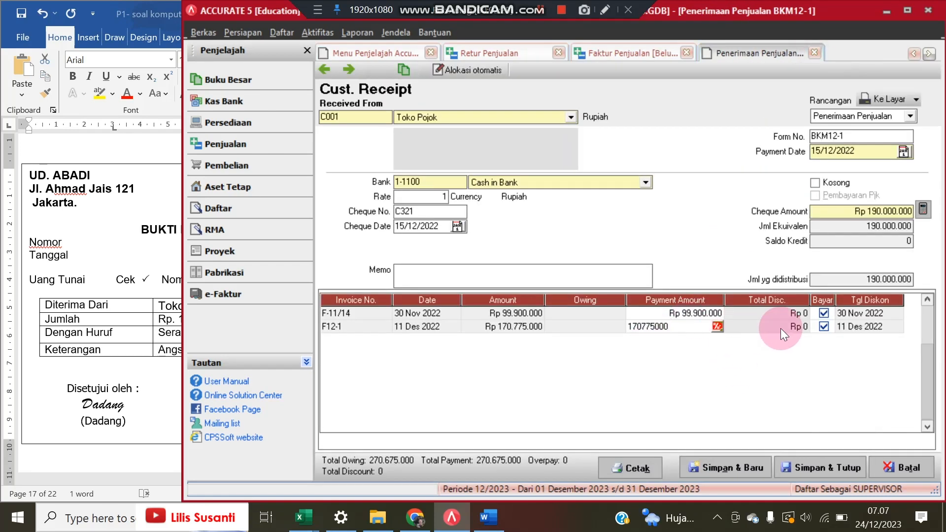
Clear the payment mark on invoice F12-1, set its payment amount to 90100000 and try to mark it for payment.
left_click(824, 327)
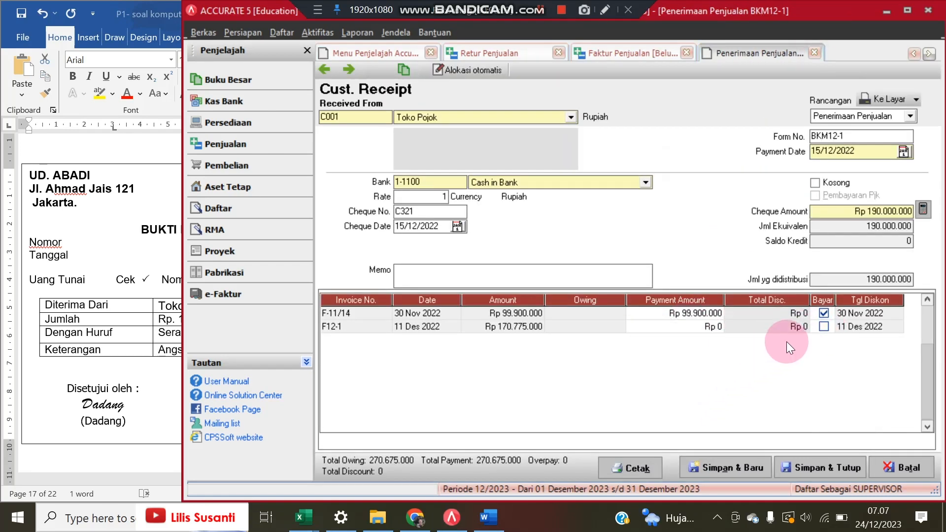
left_click(710, 328)
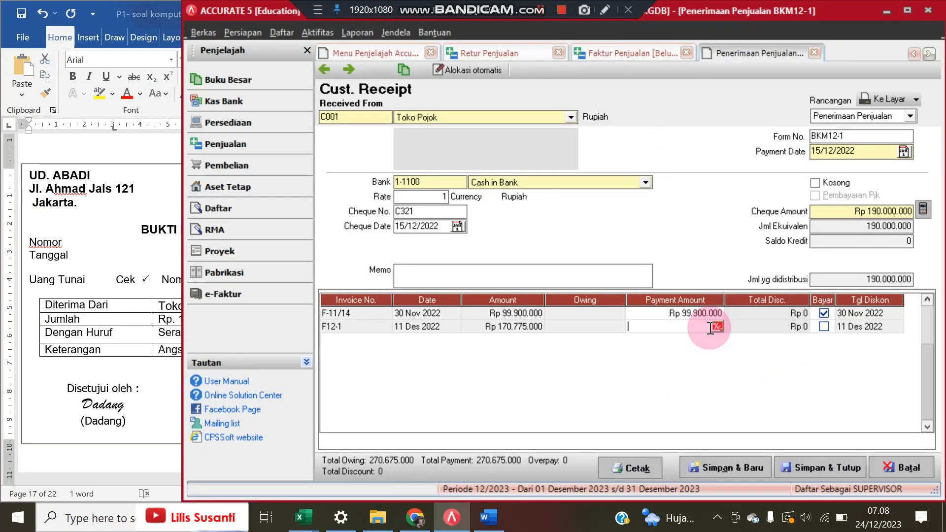
type("901")
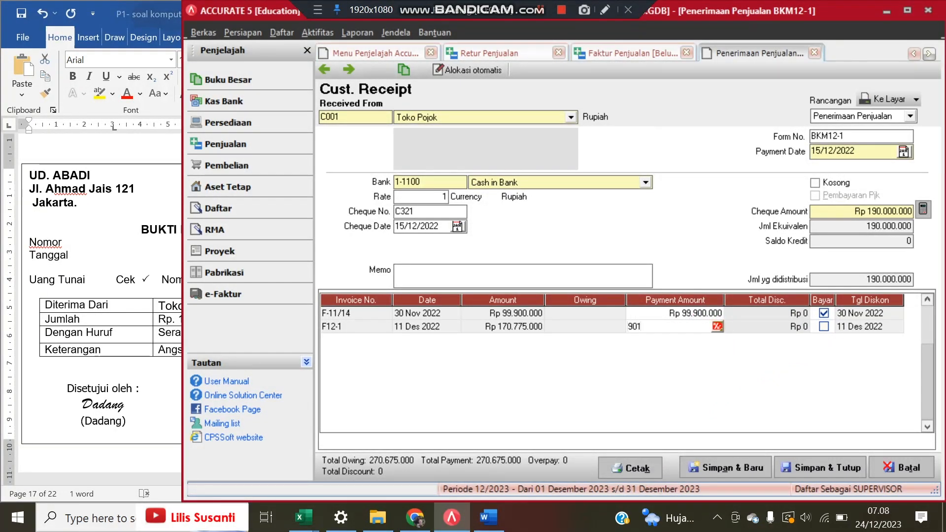
type("00000")
key("Tab")
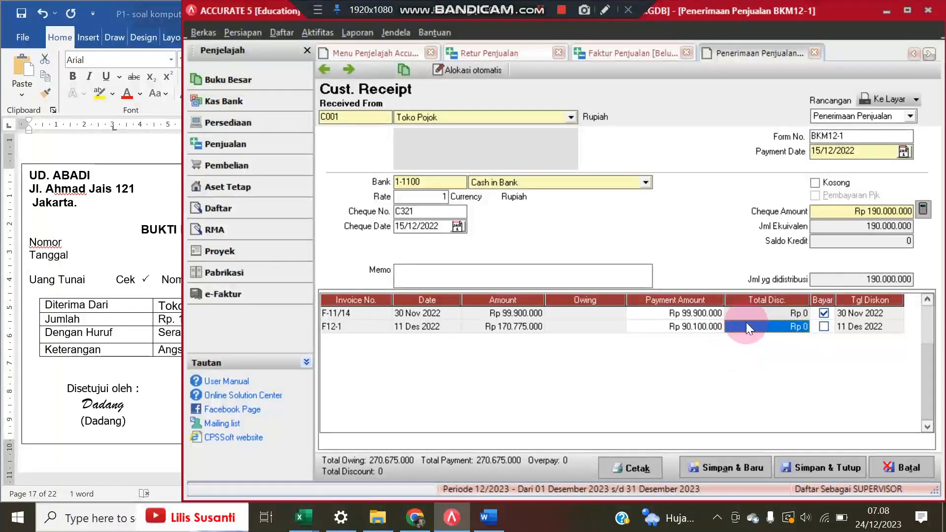
left_click(825, 327)
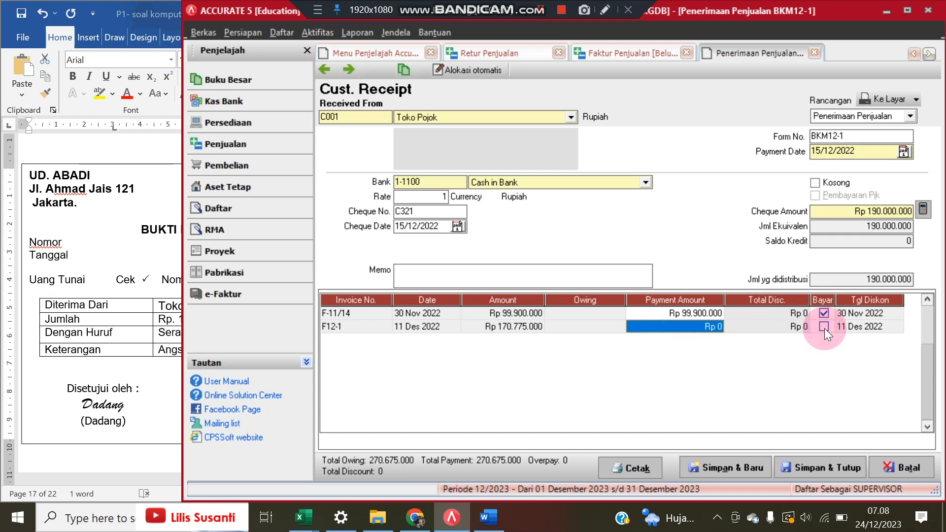
Set invoice F12-1's payment amount to 90100000 in the receipt, and save and close it.
type("90")
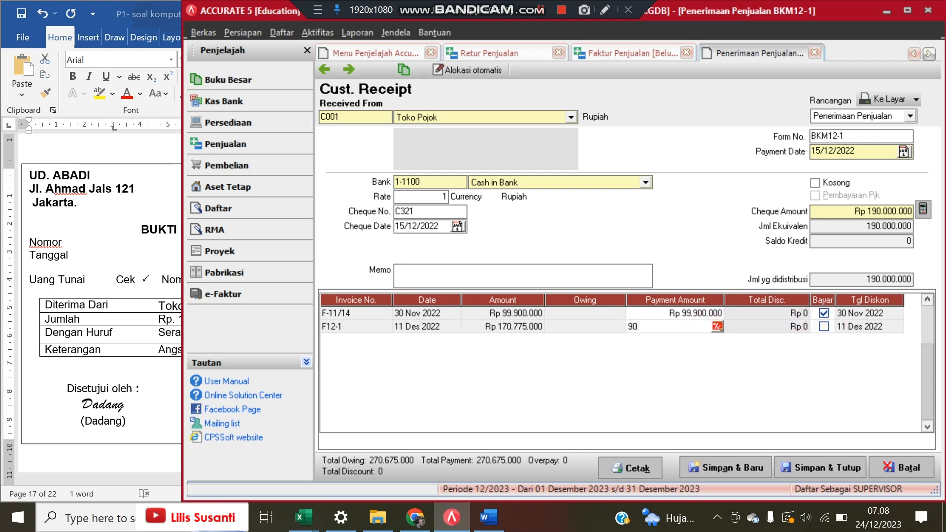
type("100.000")
key("Tab")
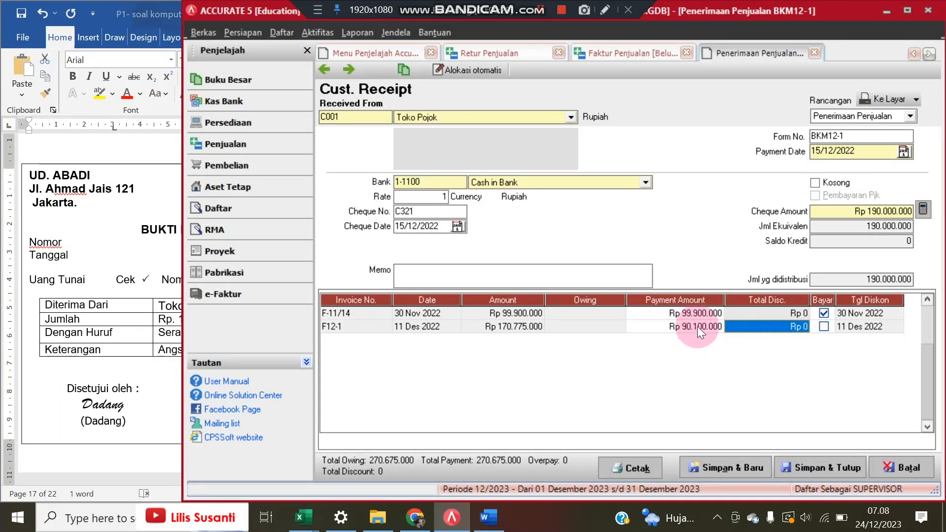
left_click(836, 462)
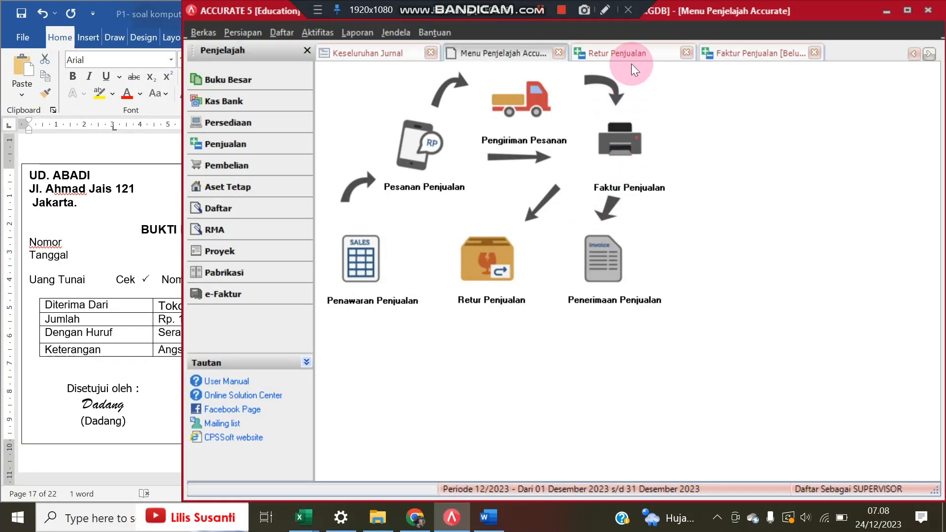
Refresh the Keseluruhan Jurnal report and check the journal entry for sales receipt BKM12-1.
left_click(353, 55)
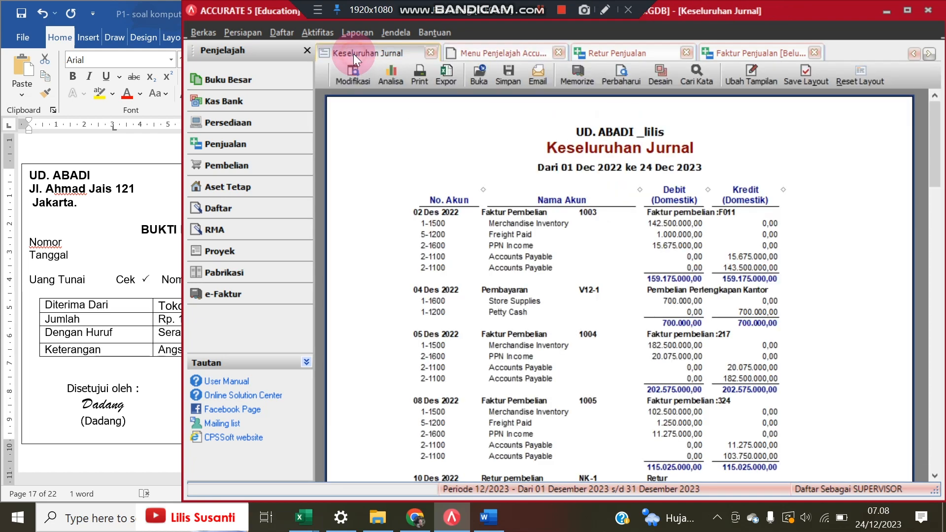
left_click(637, 87)
left_click_drag(935, 143, 918, 377)
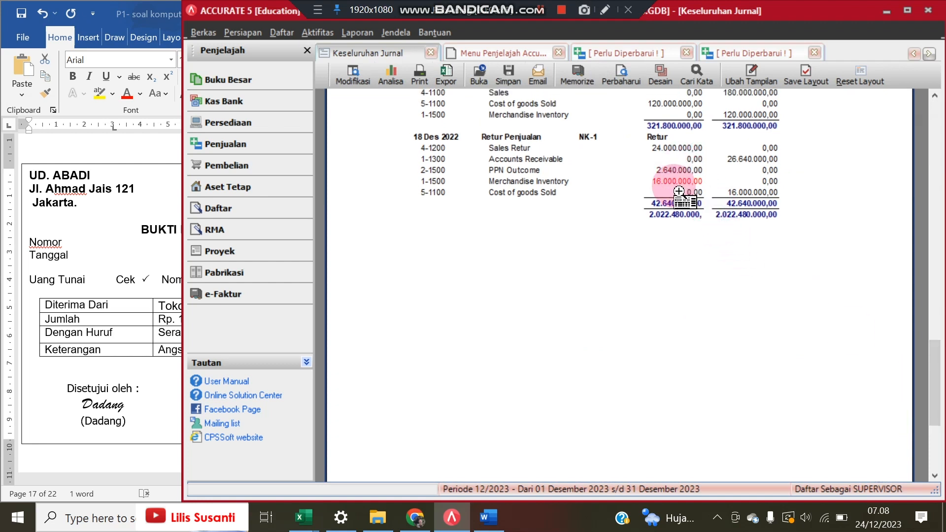
scroll(679, 190, "up", 1)
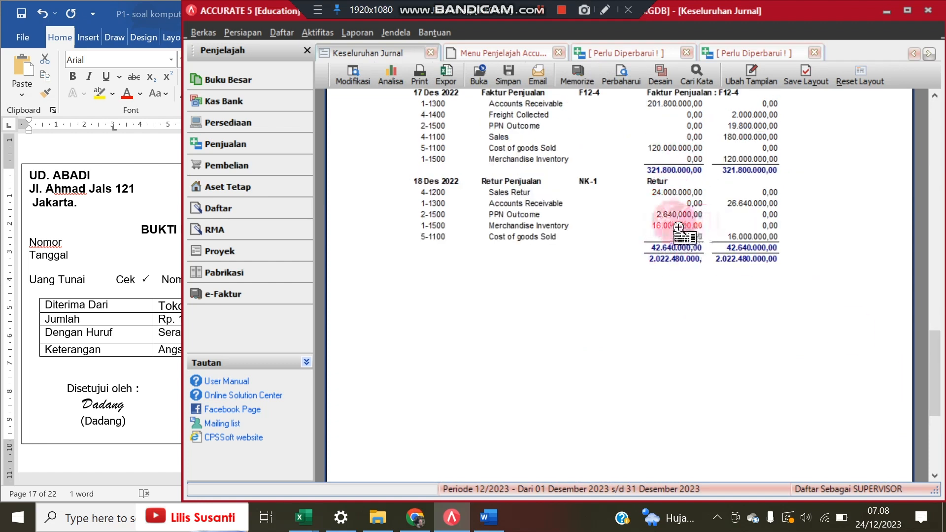
scroll(680, 202, "up", 2)
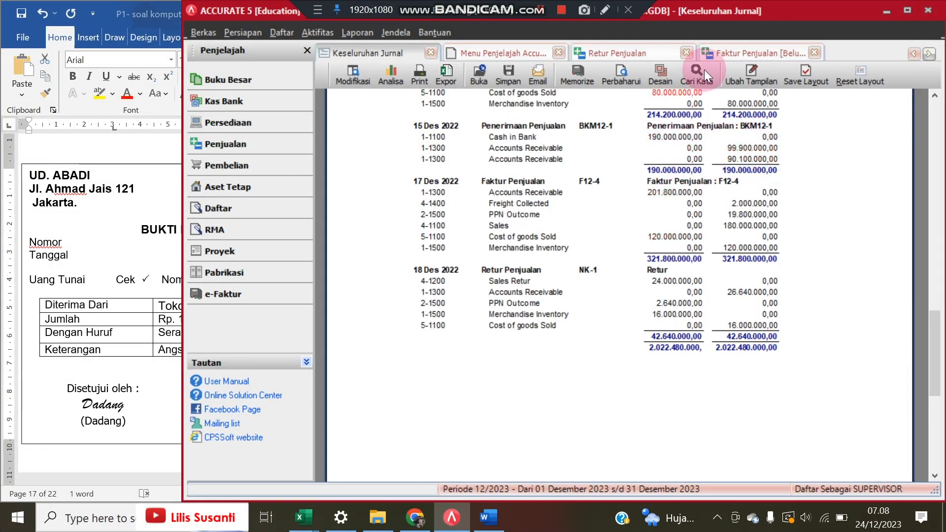
Close the unpaid sales invoice and sales return lists, and reopen receipt BKM12-1 to review its invoice payments.
left_click(733, 54)
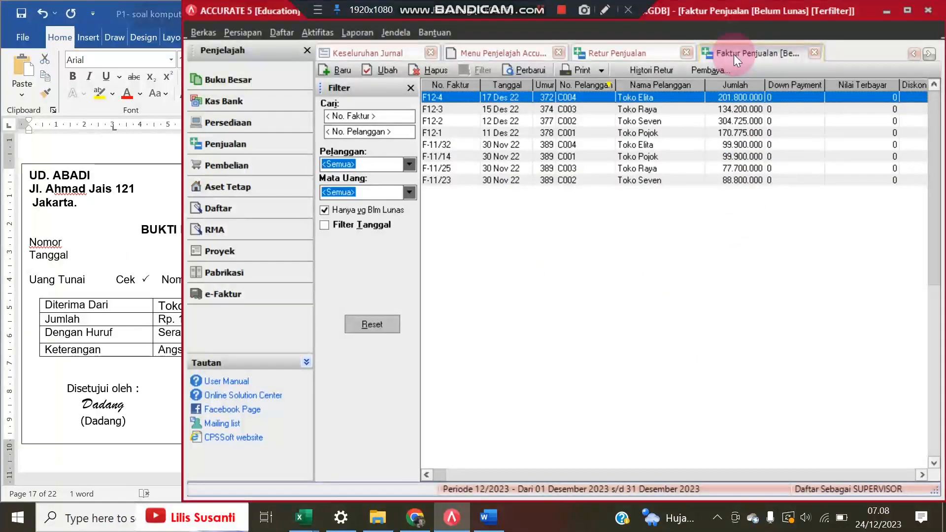
left_click(814, 52)
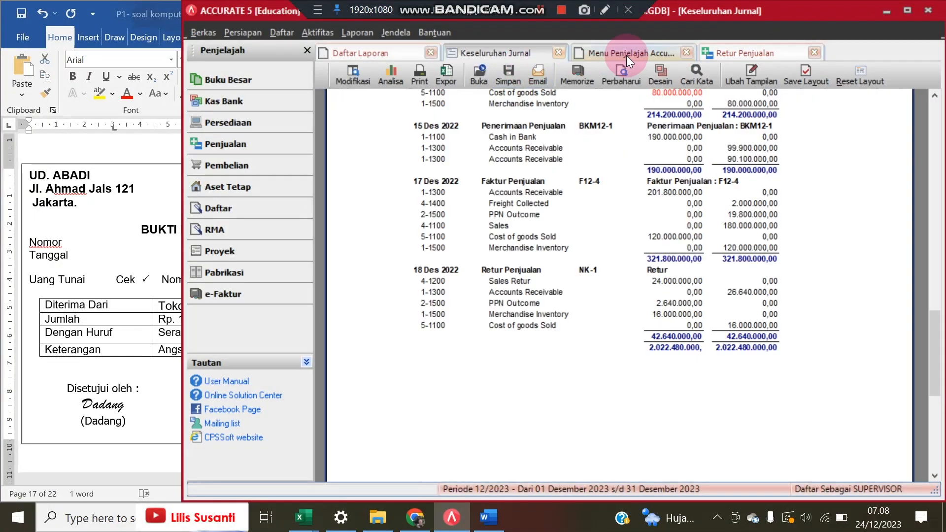
left_click(626, 53)
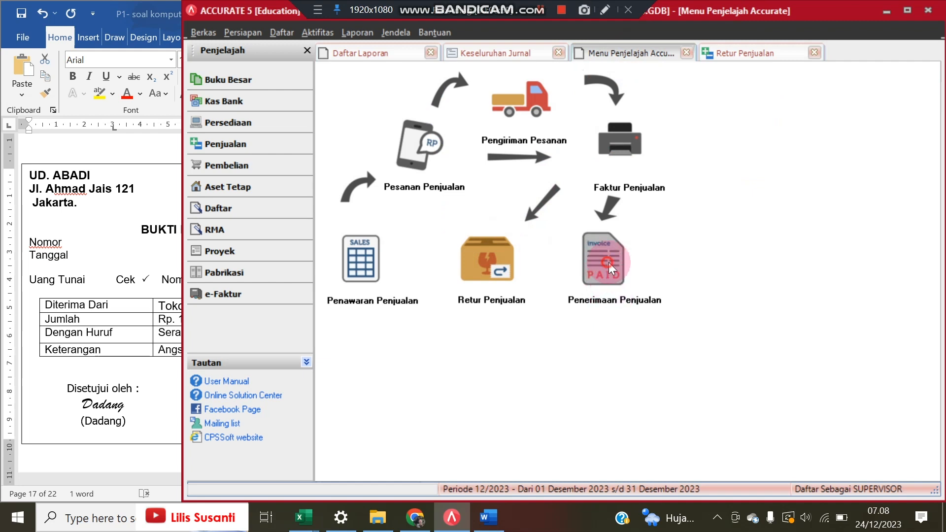
left_click(608, 262)
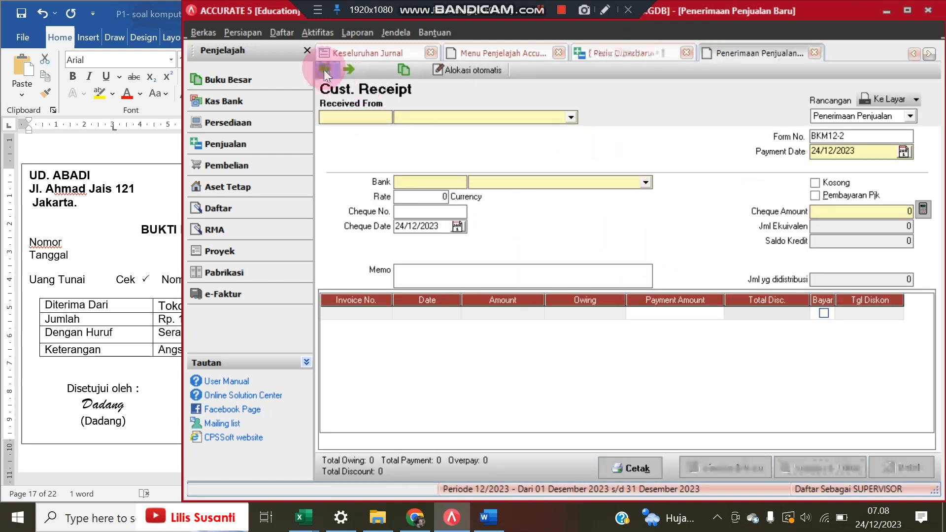
left_click(324, 70)
left_click(575, 349)
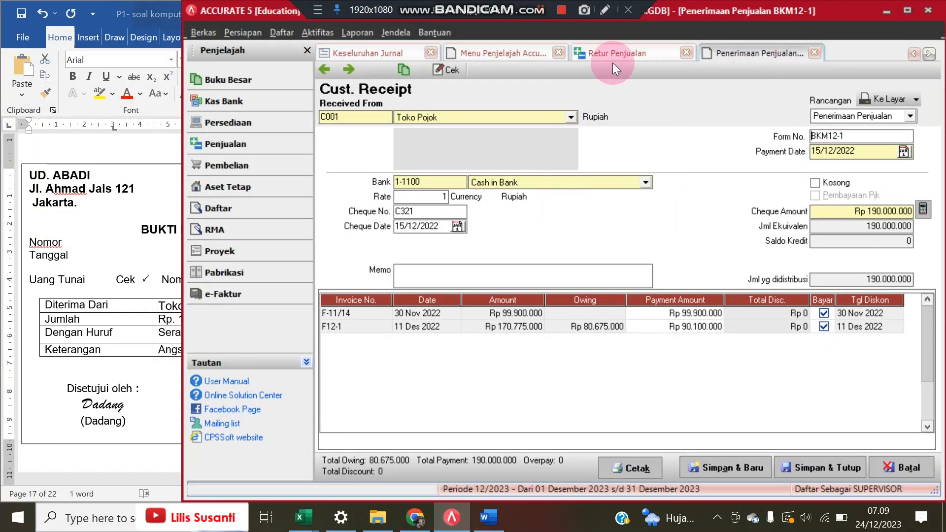
left_click(686, 52)
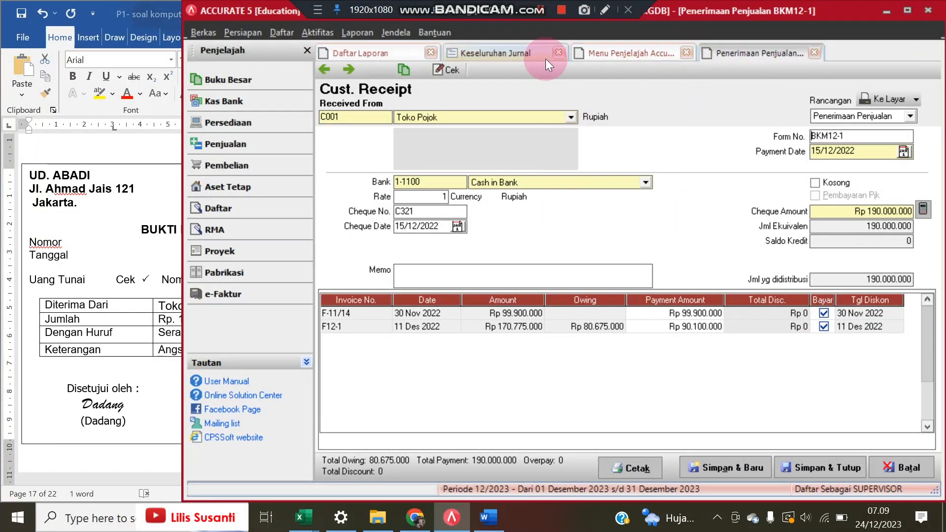
left_click(513, 54)
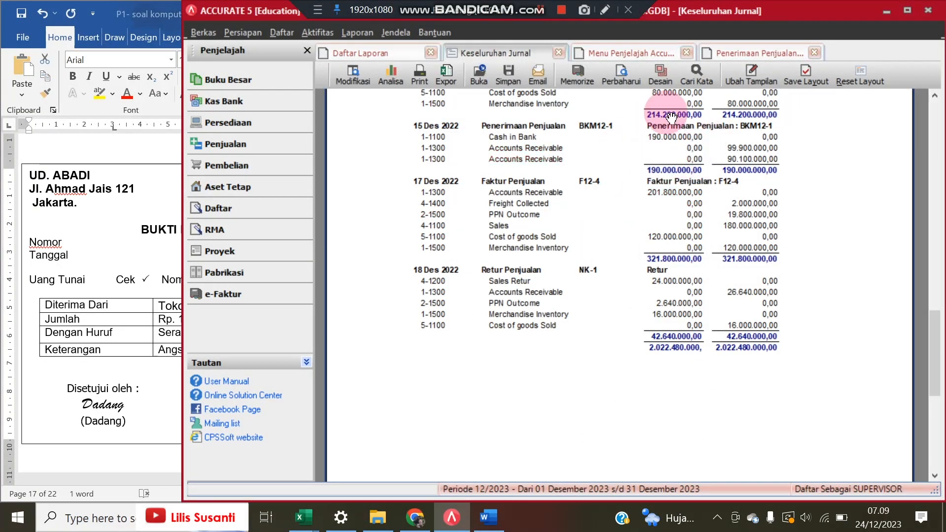
Switch to the Word document and read the cash receipt voucher under DokumenTransaksi No.14.
left_click(89, 262)
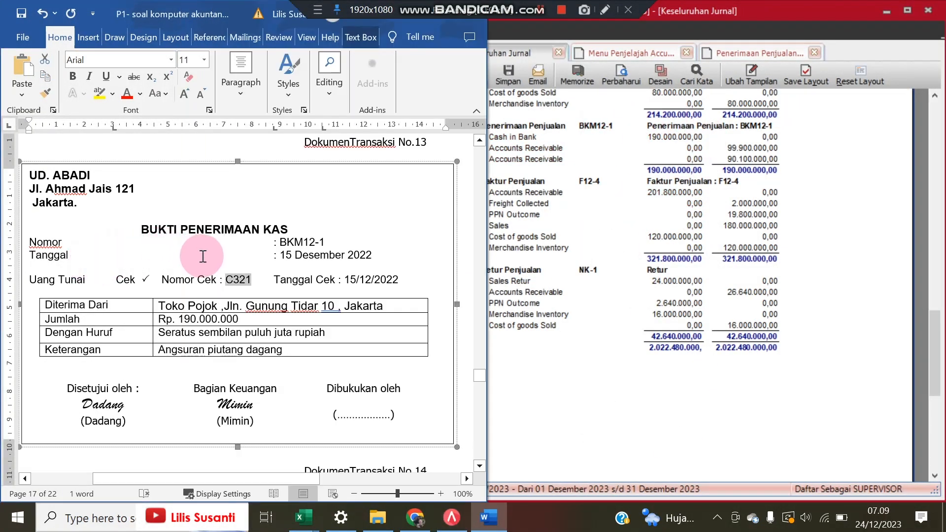
left_click(290, 350)
scroll(480, 183, "up", 15)
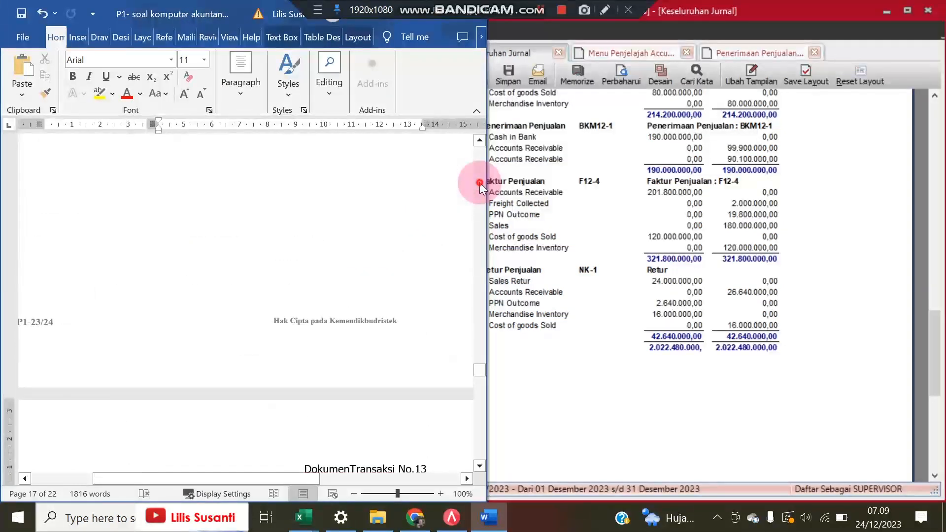
scroll(474, 433, "down", 15)
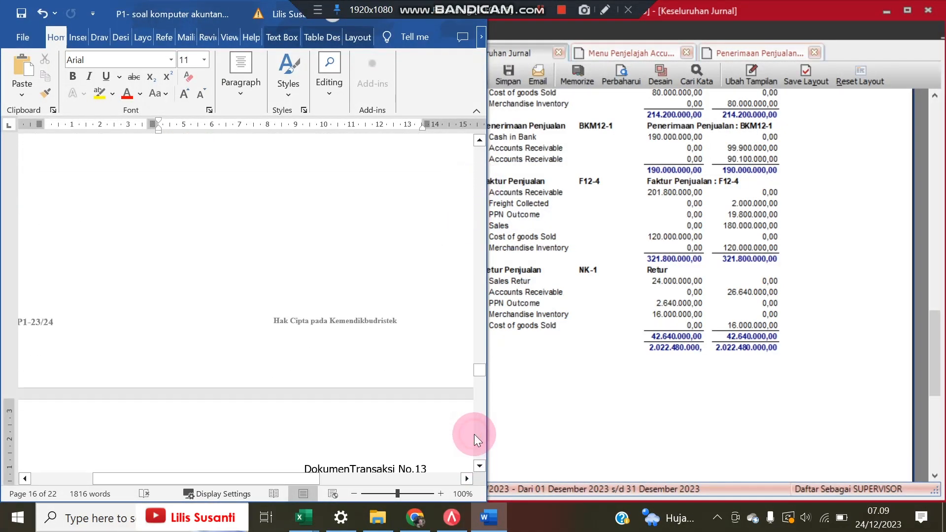
scroll(378, 380, "down", 4)
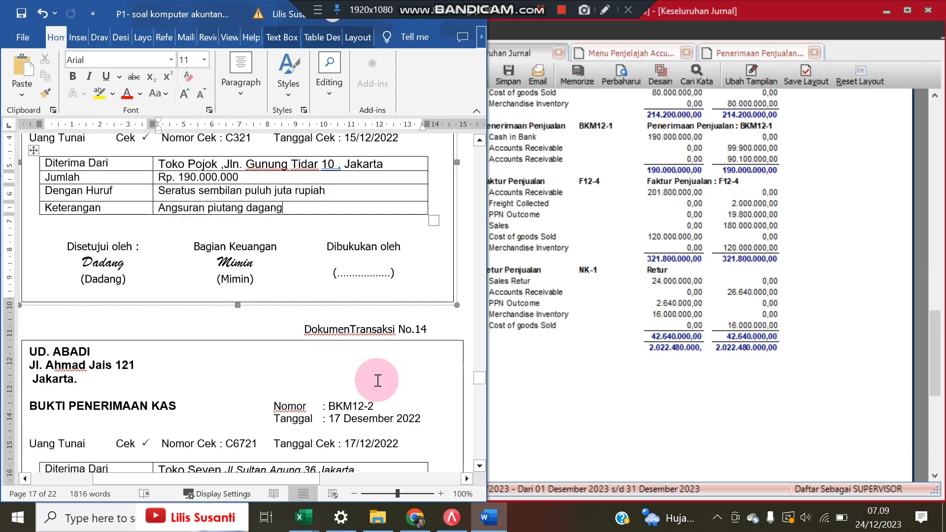
scroll(377, 380, "down", 4)
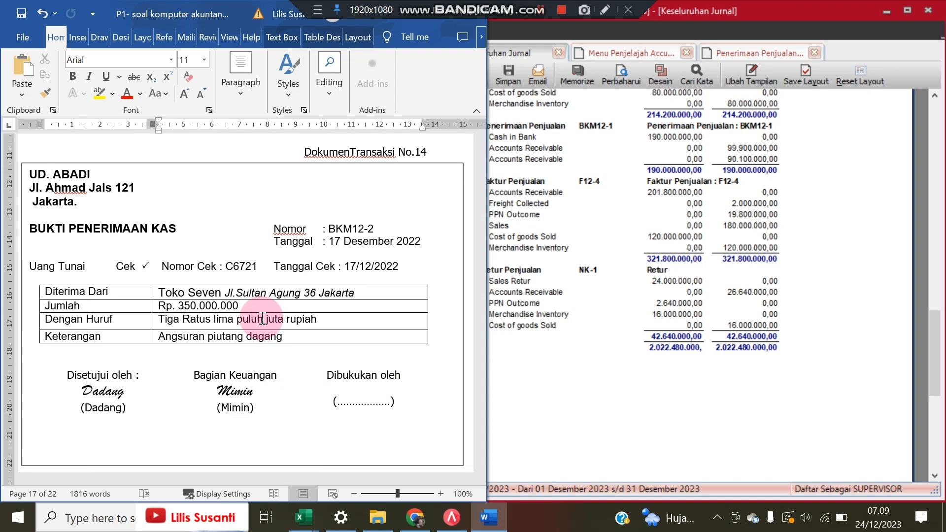
Return to Accurate, close receipt BKM12-1 and open a new sales receipt.
left_click(594, 385)
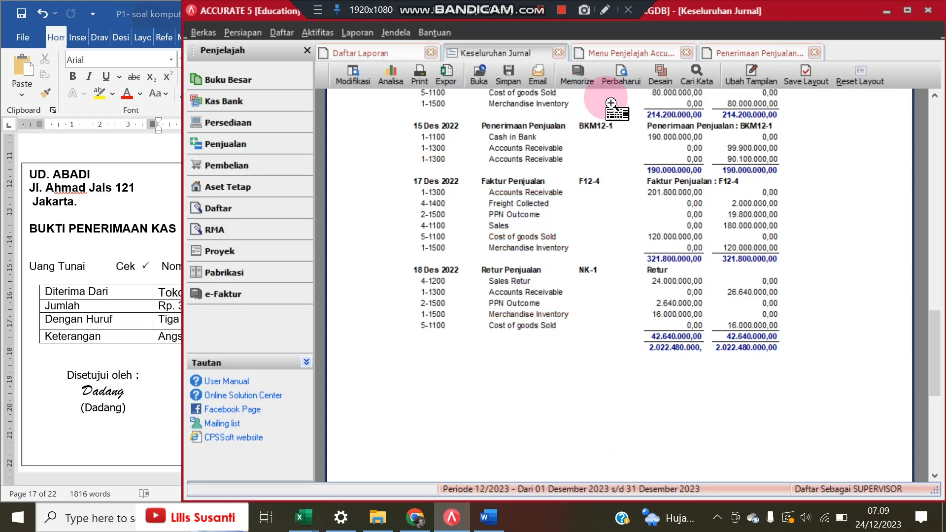
left_click(741, 51)
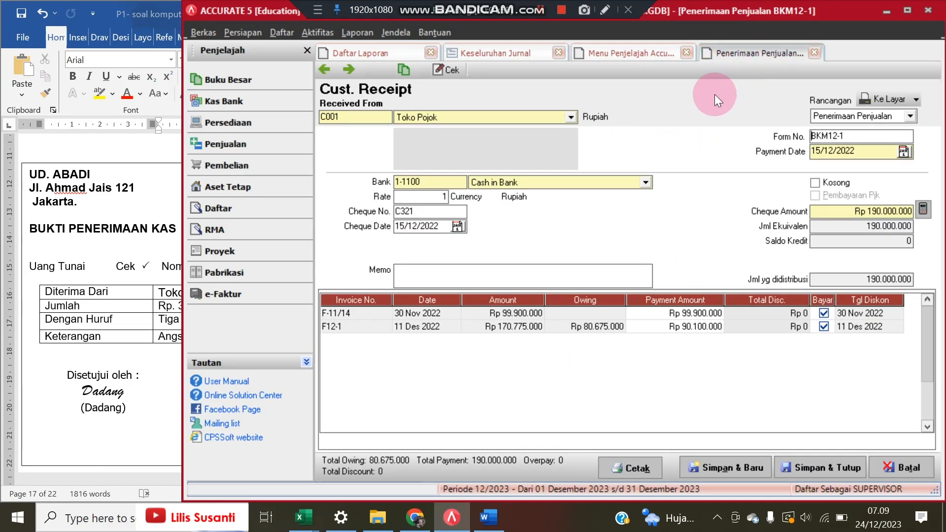
left_click(815, 52)
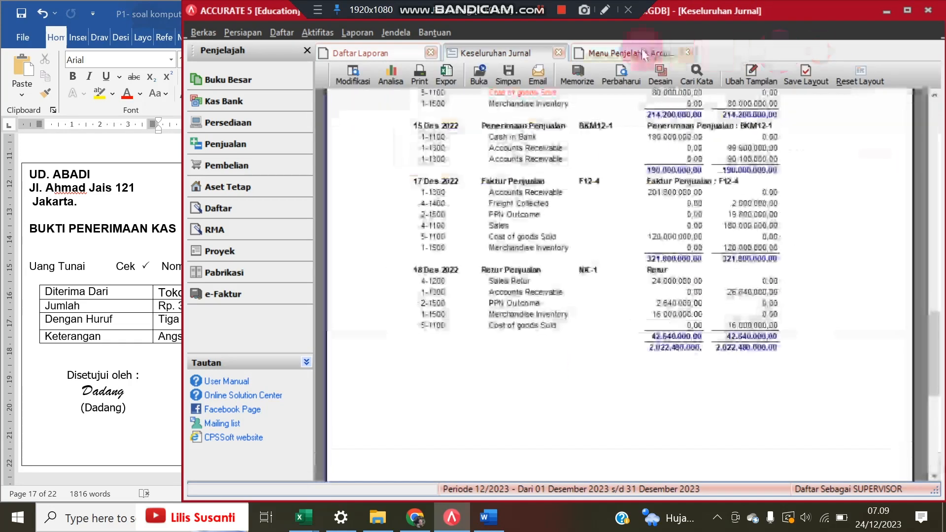
left_click(225, 144)
left_click(610, 264)
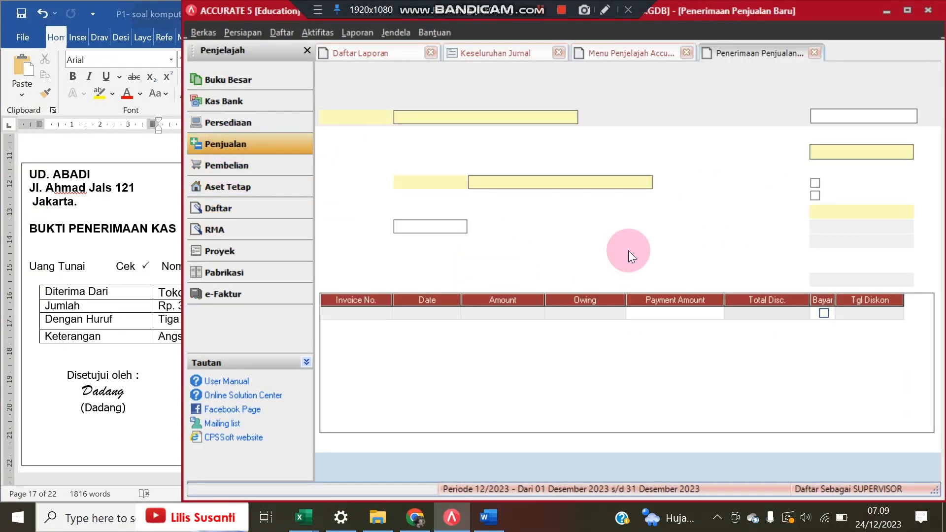
Check the payer on voucher No.14 in Word and set the new receipt's customer to Toko Seven.
left_click(571, 118)
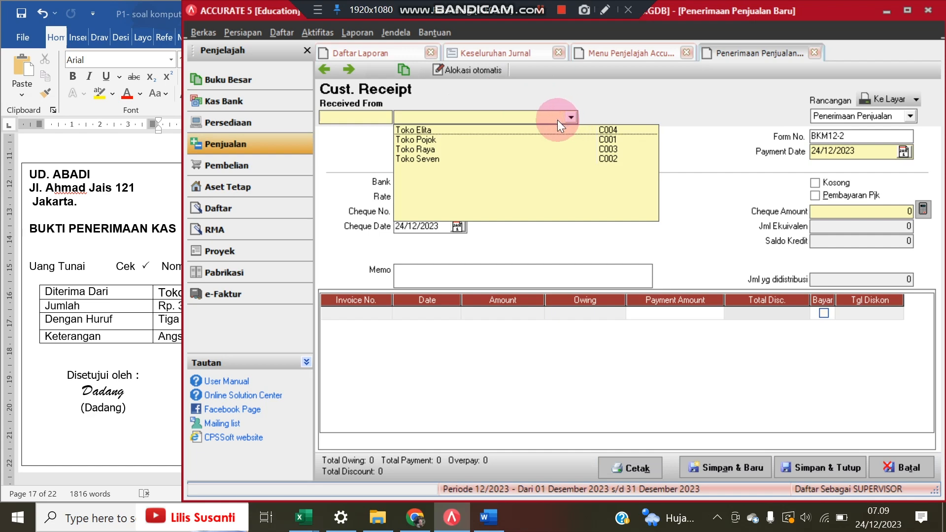
left_click(101, 206)
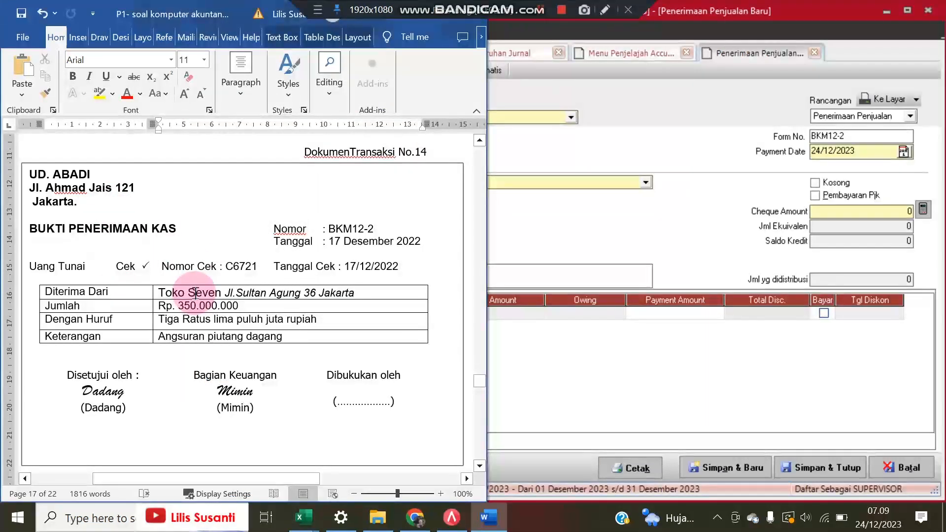
left_click(637, 142)
left_click(571, 117)
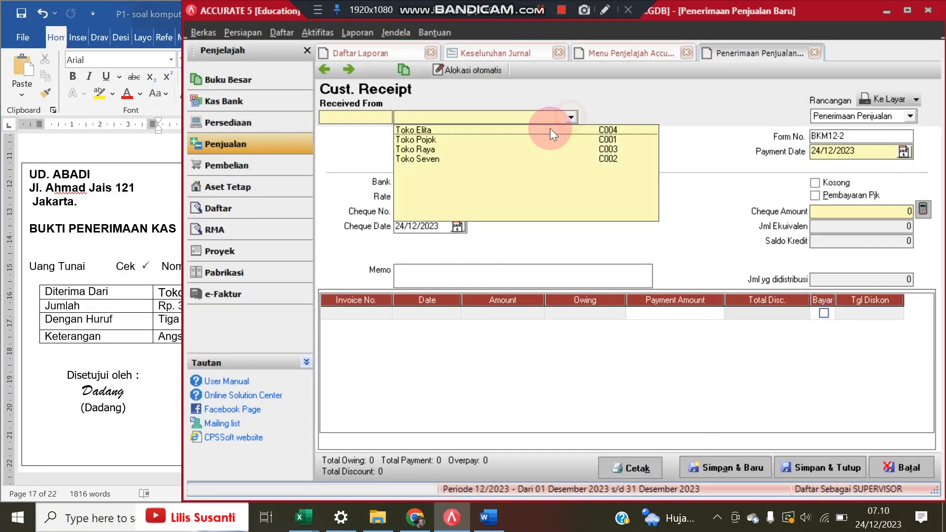
left_click(436, 159)
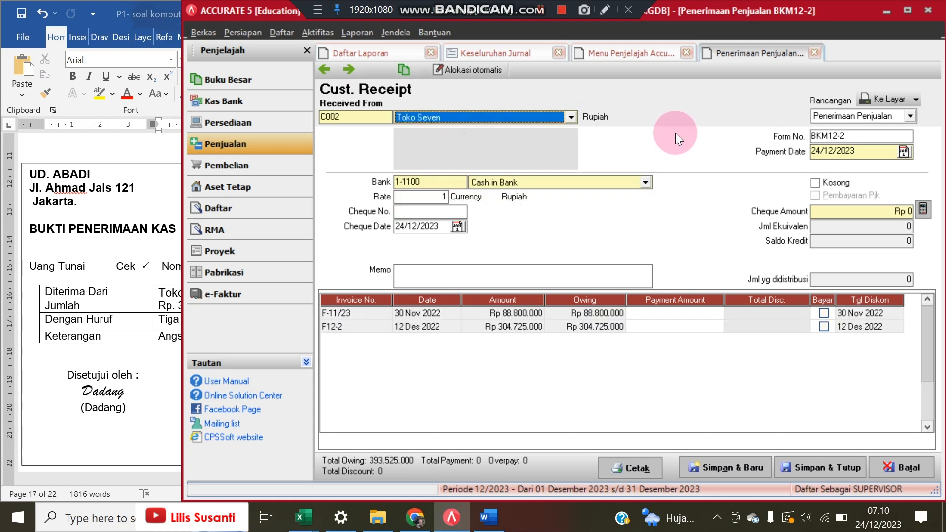
Check the dates on voucher No.14 in Word and set the receipt's payment date and cheque date to 17/12/2022.
left_click(866, 150)
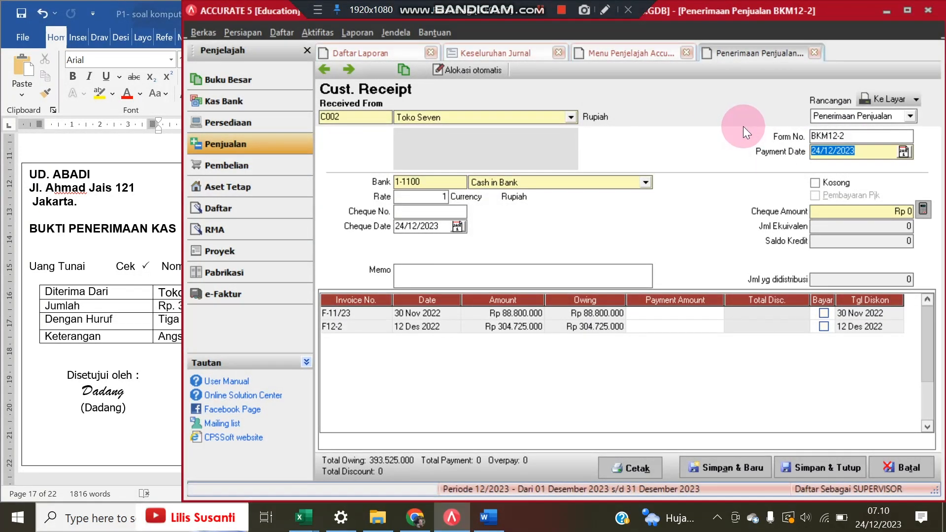
left_click(97, 318)
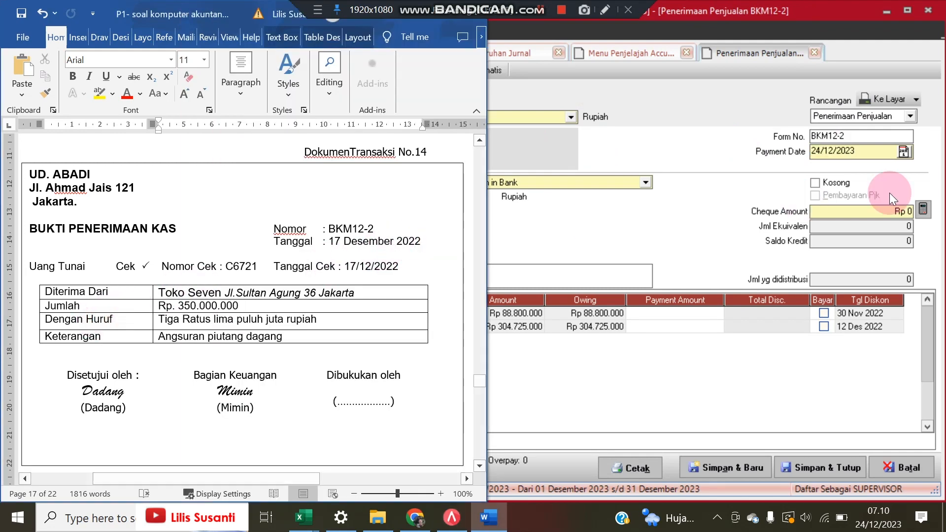
left_click(793, 148)
type("17/12/20")
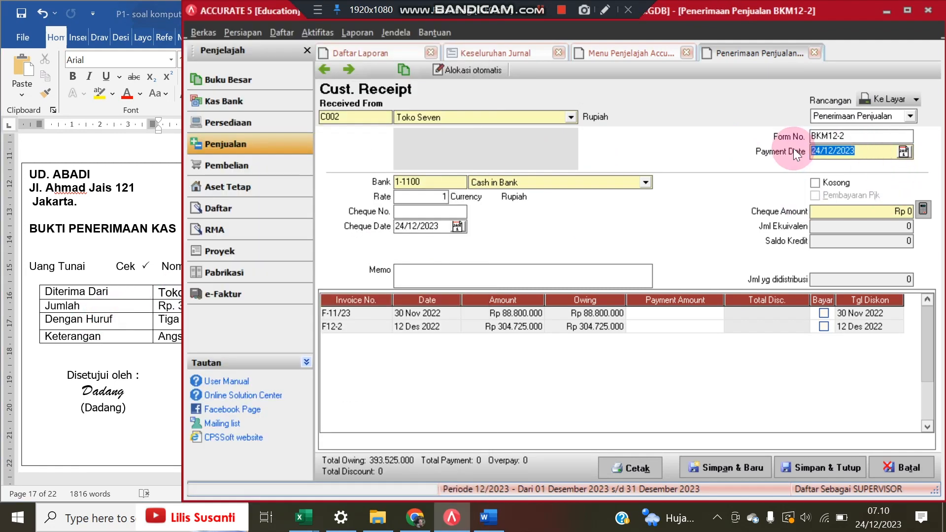
type("22")
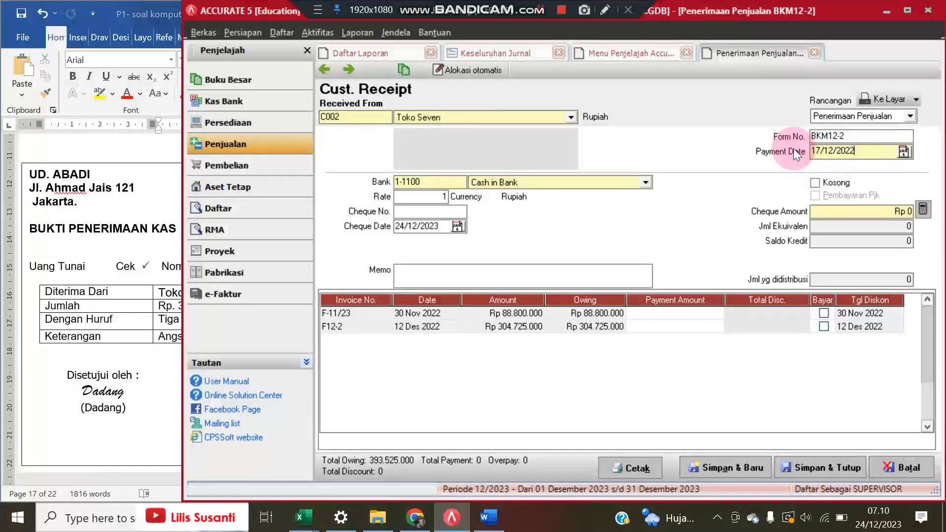
left_click(443, 226)
type("17/12/2022")
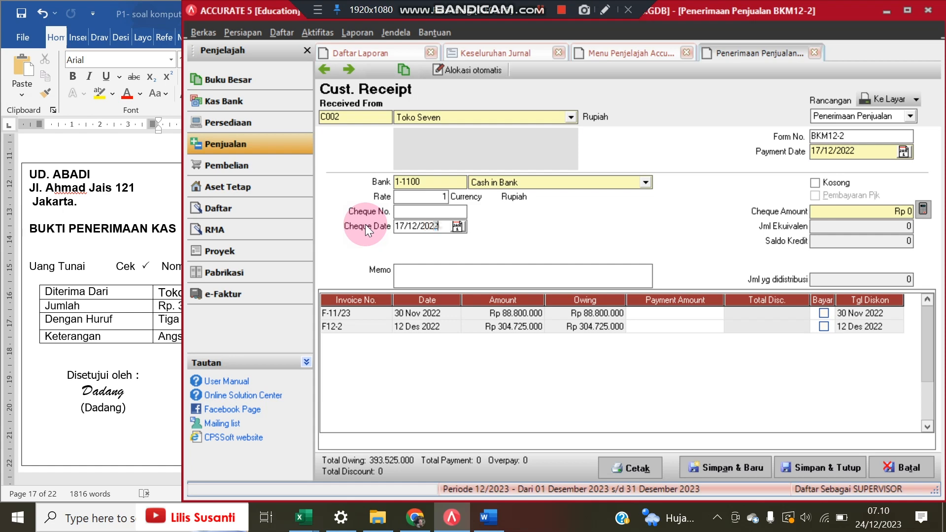
Copy cheque number C6721 from voucher No.14 in Word into the cheque number of receipt BKM12-2 in Accurate.
left_click(143, 283)
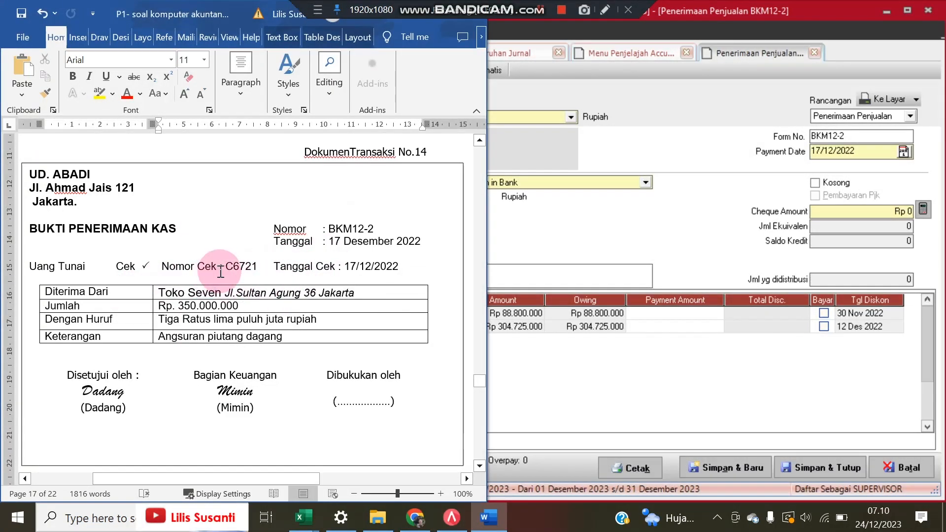
double_click(239, 267)
key("ctrl+c")
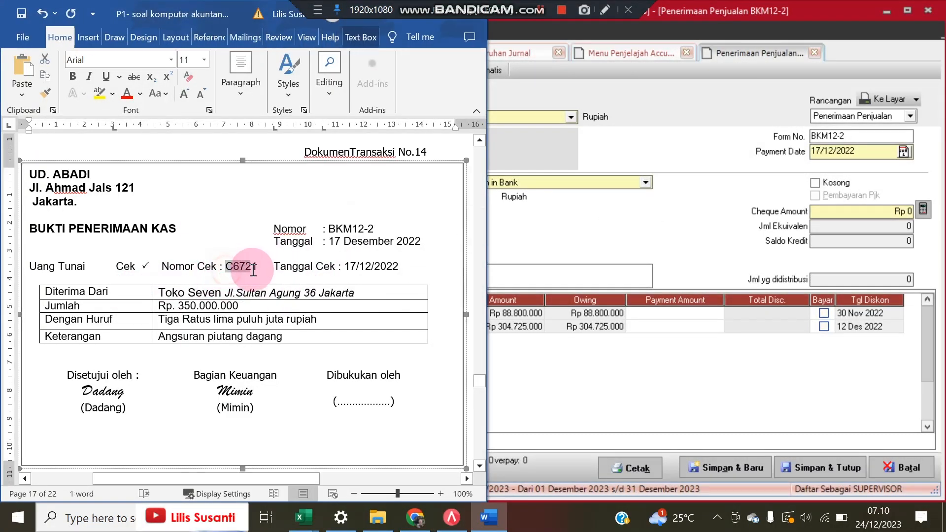
left_click(569, 217)
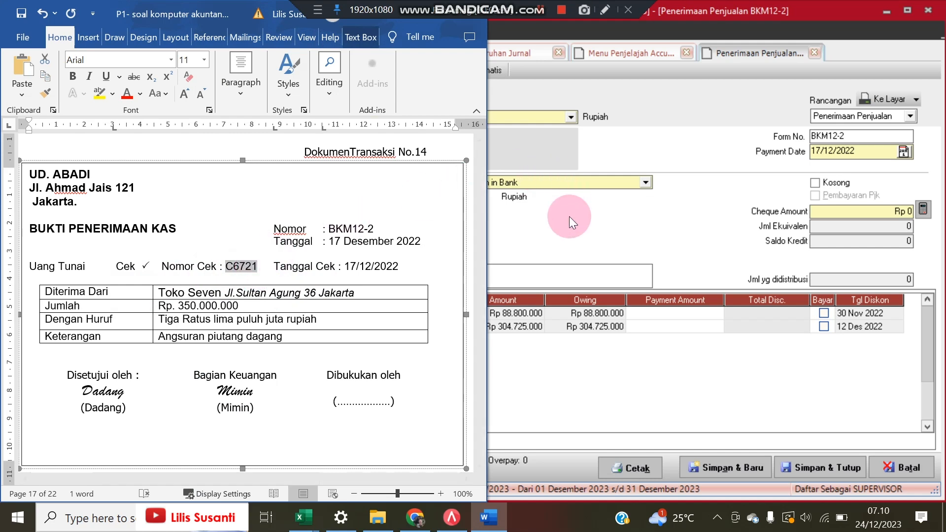
left_click(441, 197)
left_click(412, 212)
key("ctrl+v")
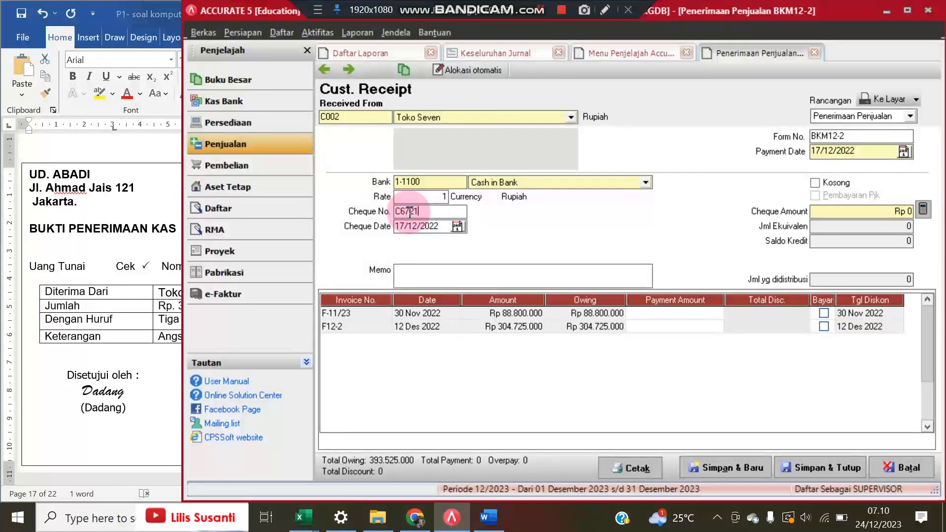
Mark invoice F-11/23 for full payment and set the cheque amount to Rp 350,000,000.
left_click(823, 313)
left_click(850, 211)
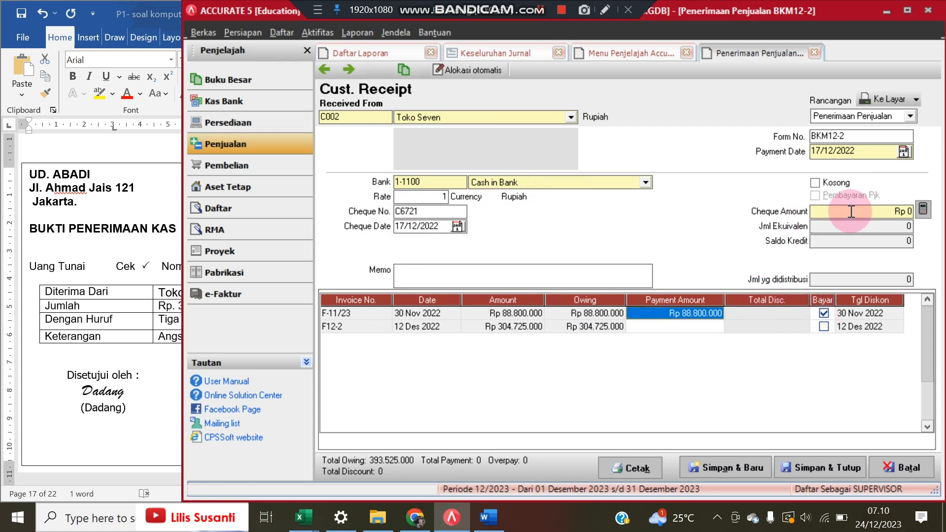
type("350000000")
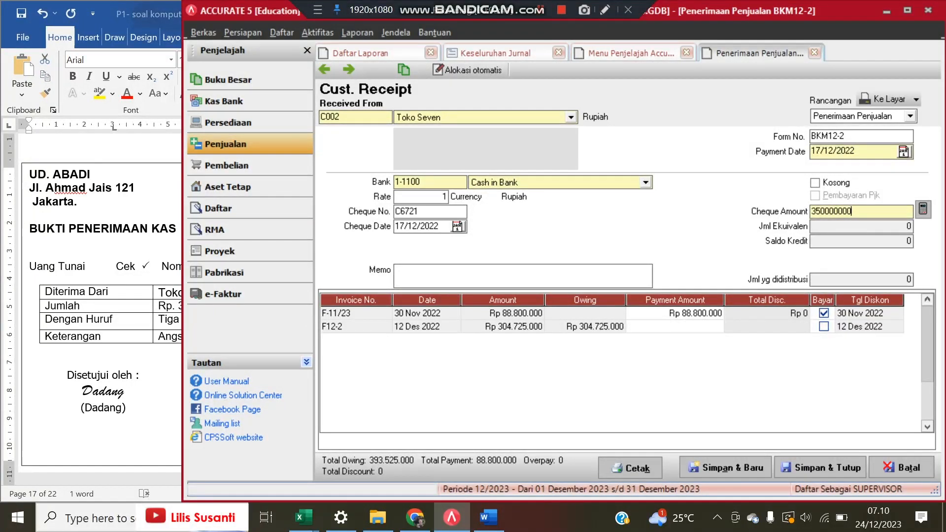
key("Tab")
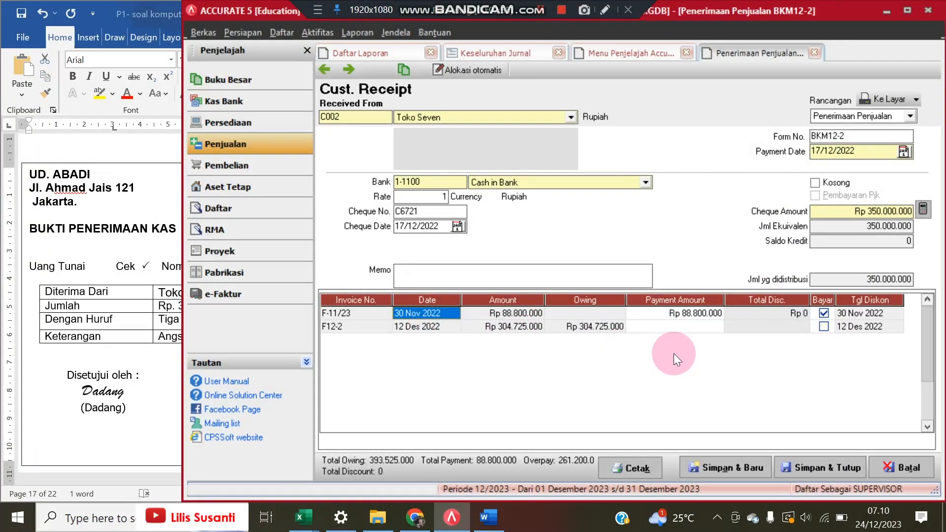
Allocate Rp 261,200,000 of the cheque to invoice F12-2 with its payment mark ticked, and save and close the receipt.
left_click(685, 329)
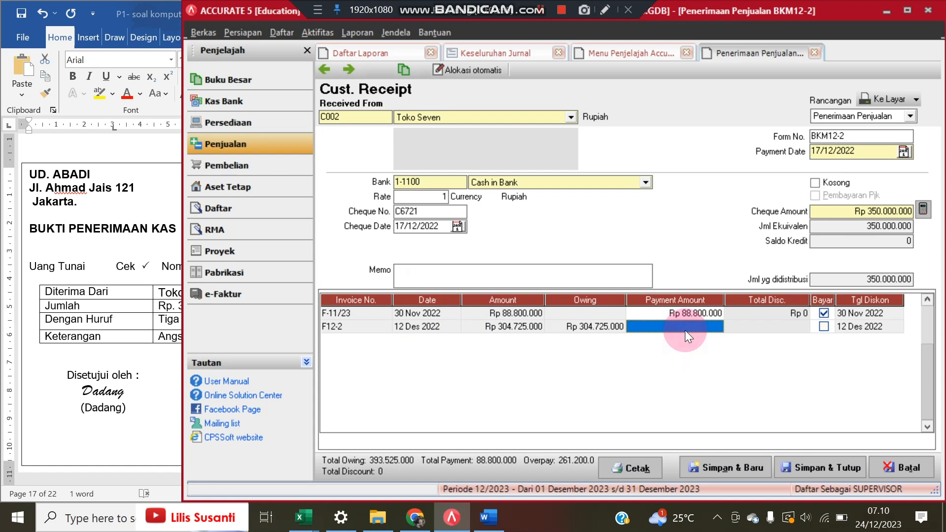
type("261")
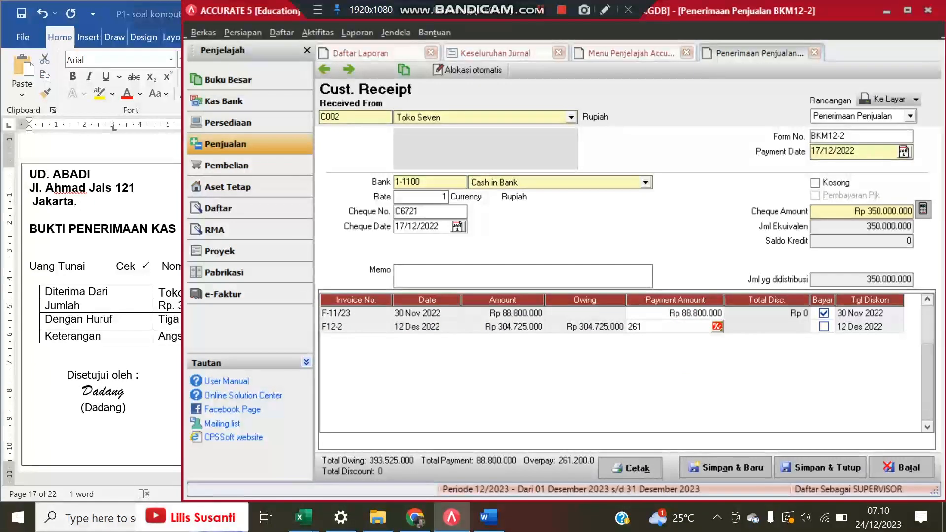
type("200000")
key("Return")
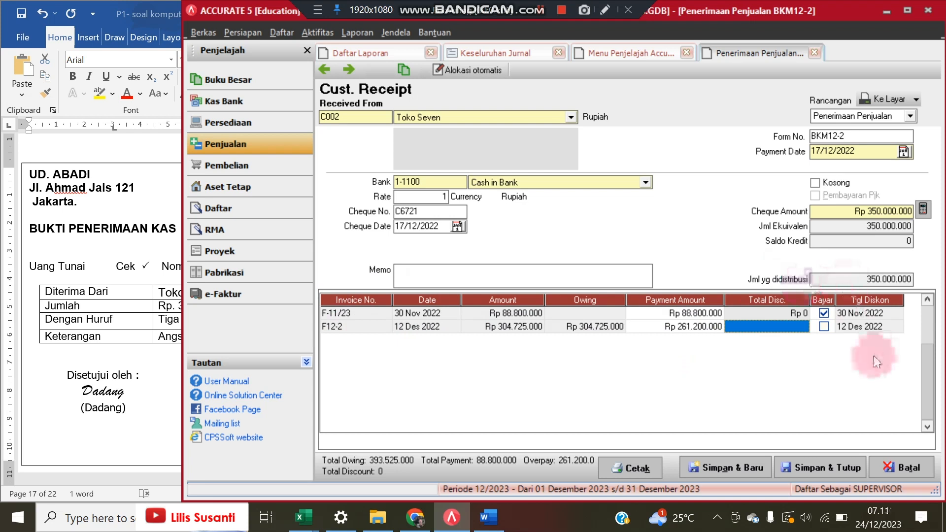
left_click(823, 327)
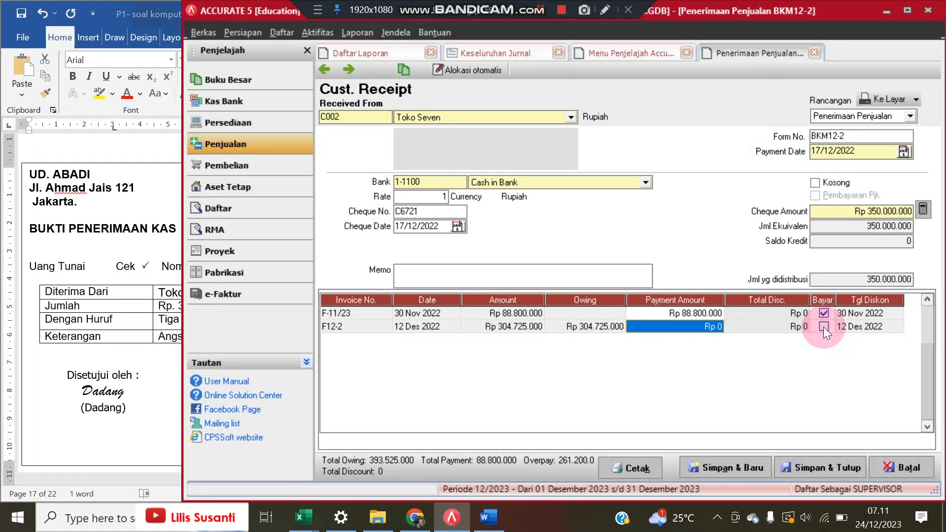
type("261.200.000")
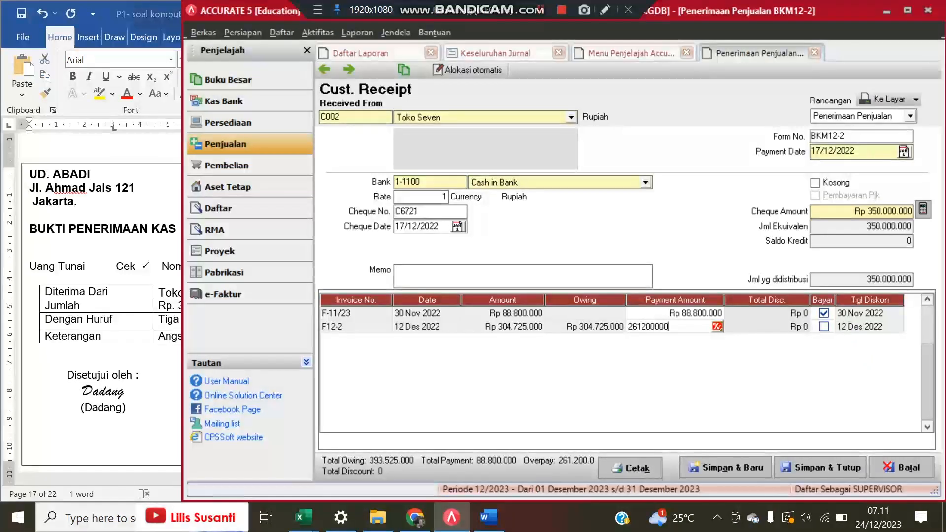
key("Return")
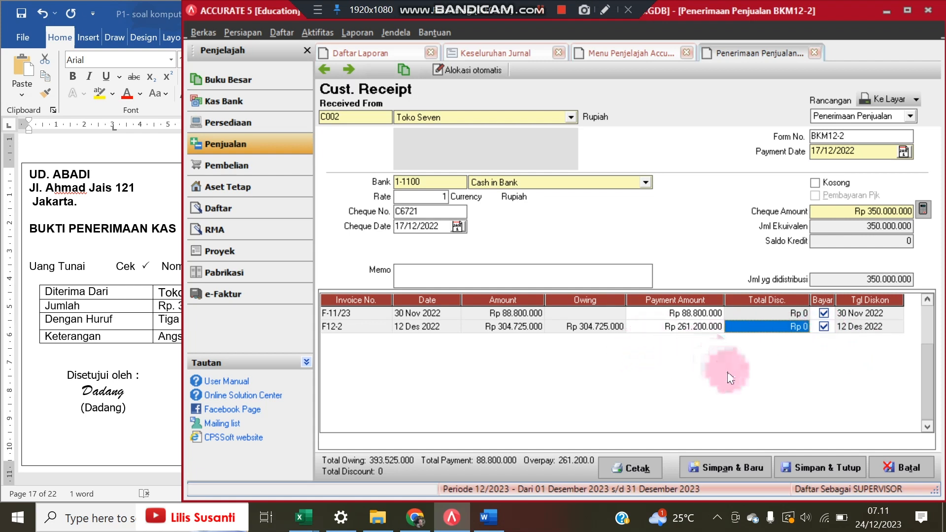
left_click(812, 468)
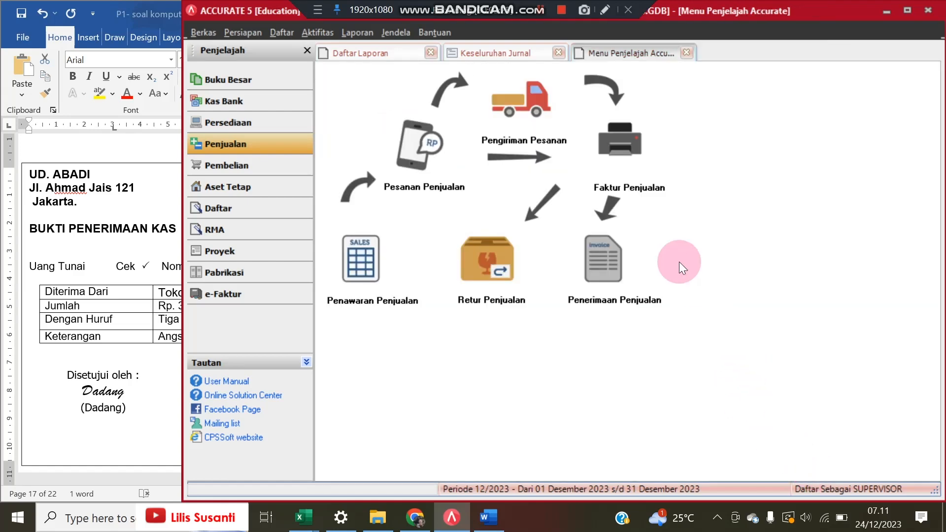
Refresh the Keseluruhan Jurnal report and review the journal entry for receipt BKM12-2.
left_click(506, 52)
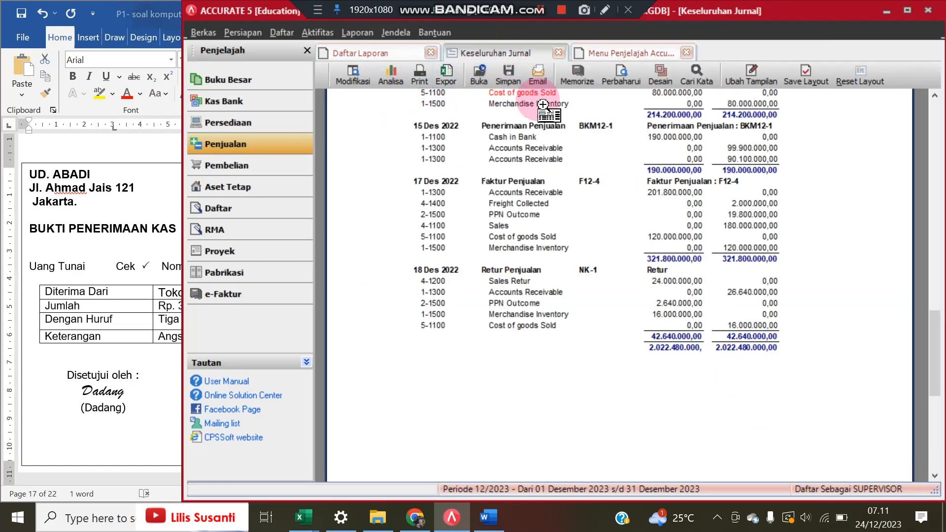
left_click(616, 75)
scroll(734, 351, "down", 5)
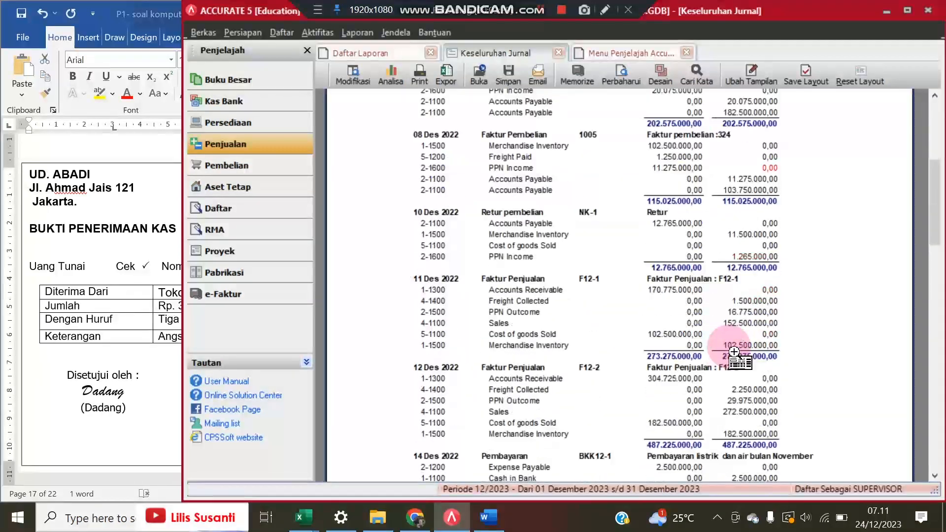
scroll(734, 352, "down", 10)
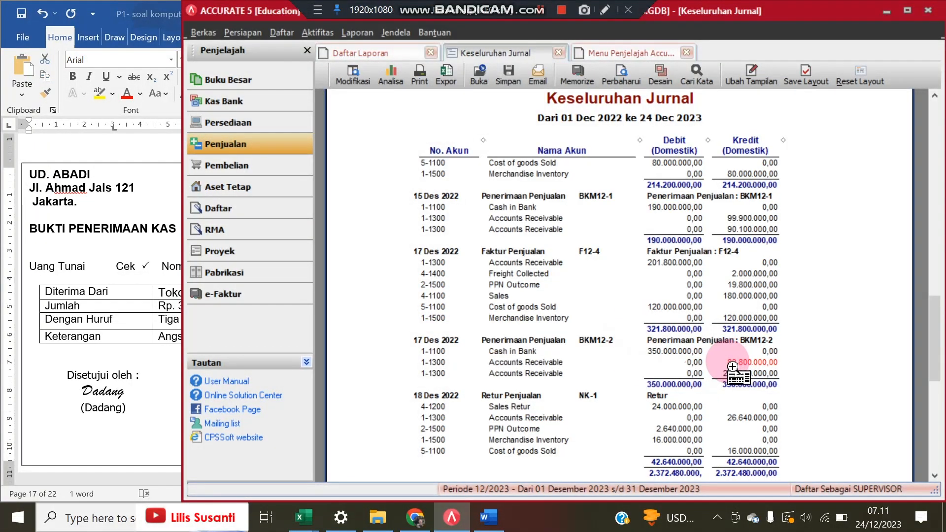
Switch to the Word document and read the cash receipt voucher under DokumenTransaksi No.15.
left_click(157, 313)
scroll(276, 314, "down", 3)
scroll(276, 314, "down", 12)
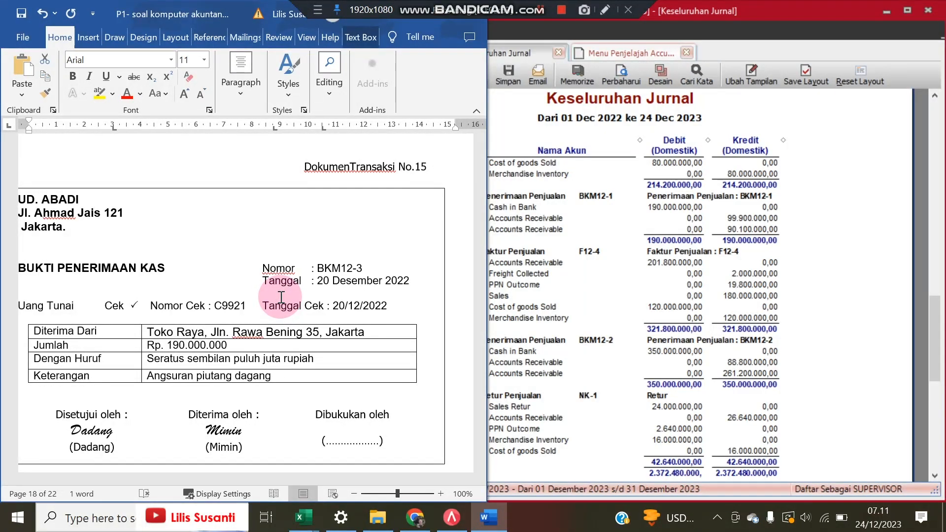
Return to Accurate and start a new sales receipt dated 20/12/2022 for customer Toko Raya, consulting voucher No.15 in Word.
left_click(602, 52)
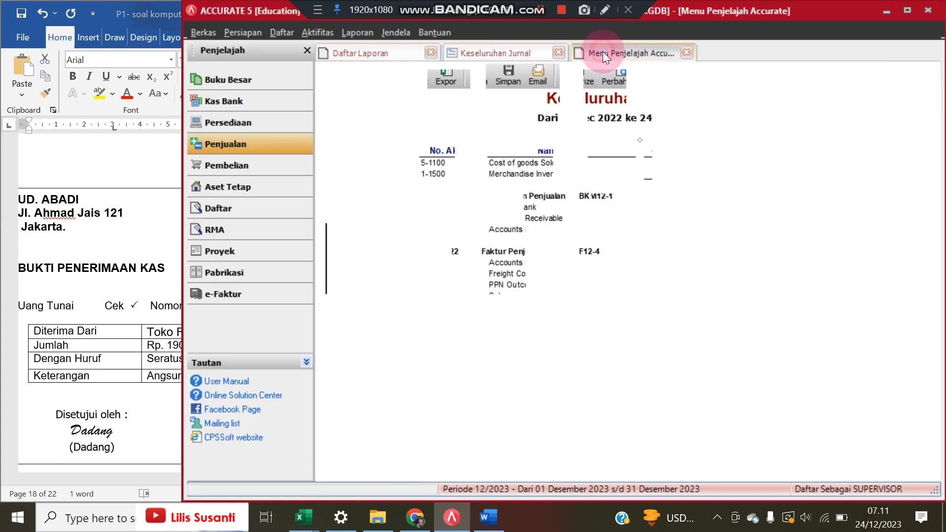
left_click(591, 266)
left_click(94, 293)
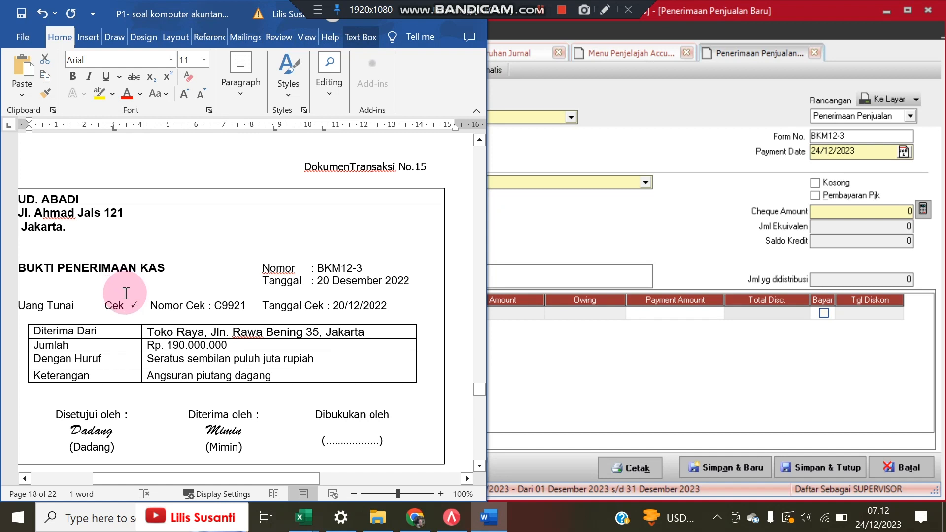
left_click(883, 165)
left_click_drag(895, 151, 803, 150)
type("20/12/2")
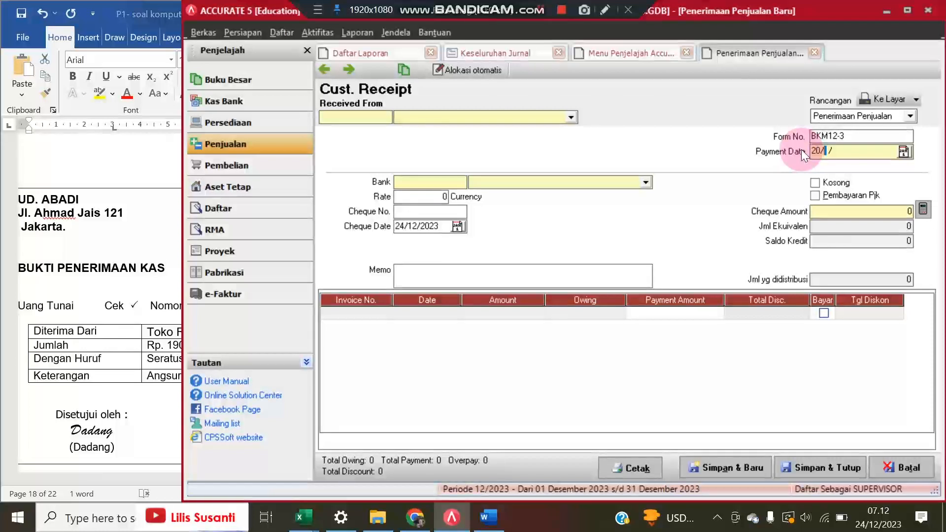
type("022")
left_click(573, 117)
left_click(427, 149)
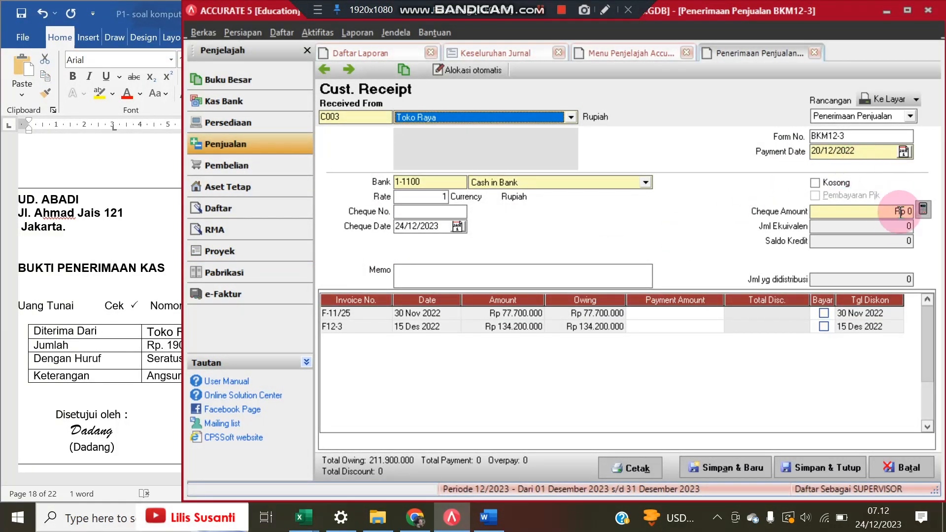
Copy cheque number C9921 from voucher No.15 in Word into the cheque number of receipt BKM12-3 in Accurate.
left_click(103, 263)
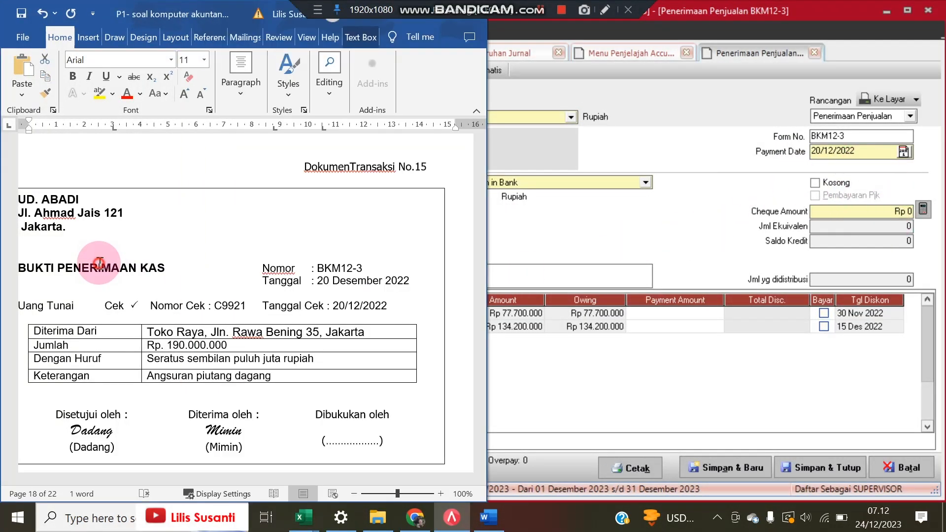
left_click_drag(317, 269, 386, 261)
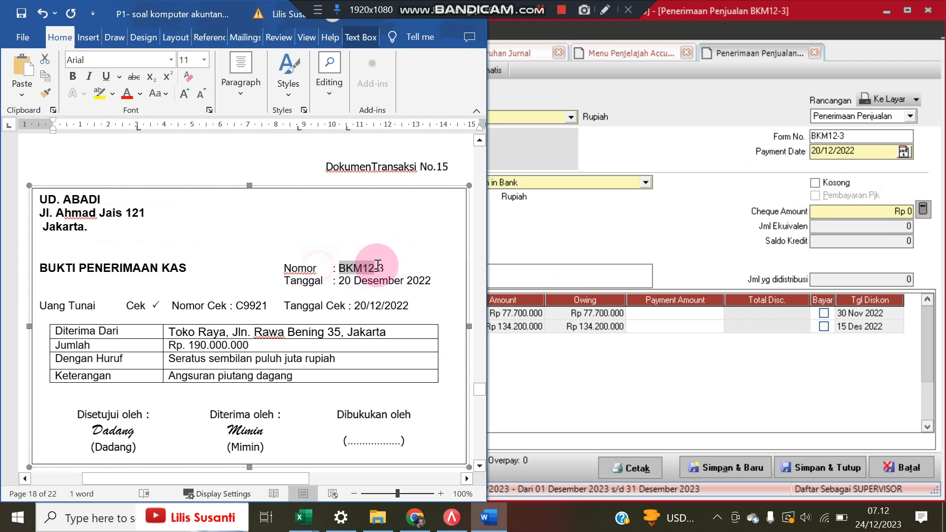
left_click_drag(239, 306, 271, 307)
key("ctrl+c")
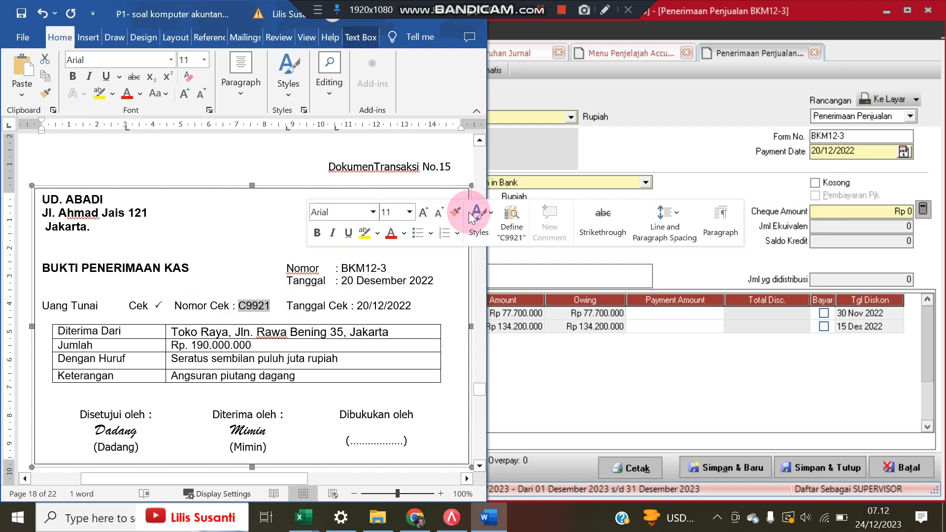
left_click(643, 134)
left_click(433, 212)
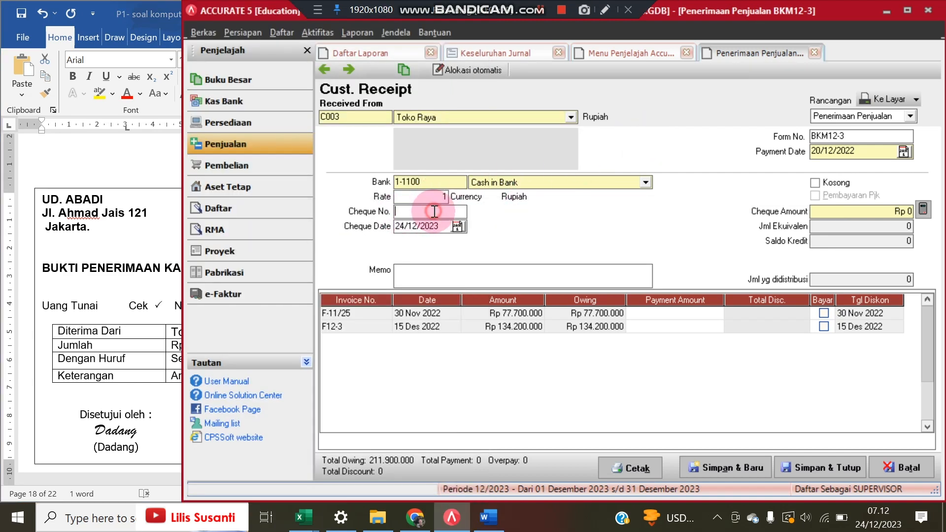
key("ctrl+v")
Copy the payment date 20/12/2022 into the receipt's cheque date.
left_click_drag(882, 157, 749, 151)
key("ctrl+c")
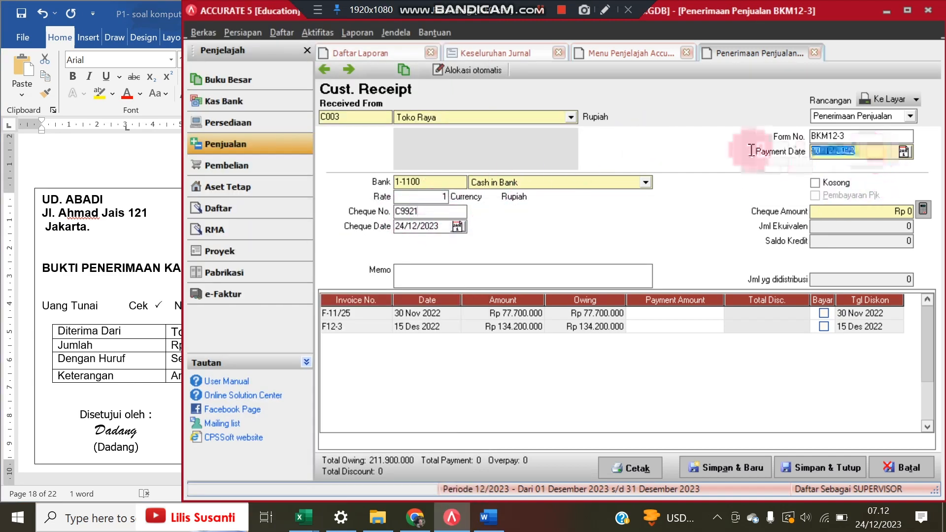
left_click_drag(444, 227, 381, 226)
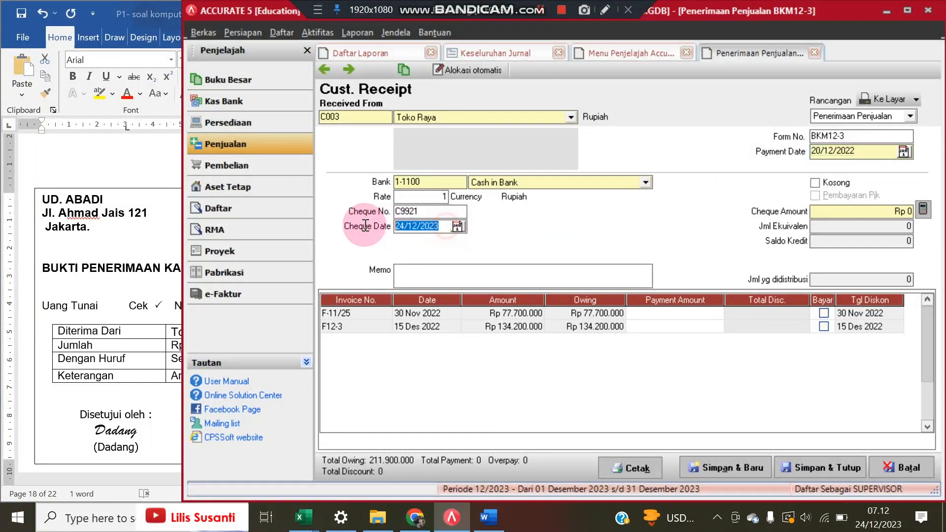
key("ctrl+v")
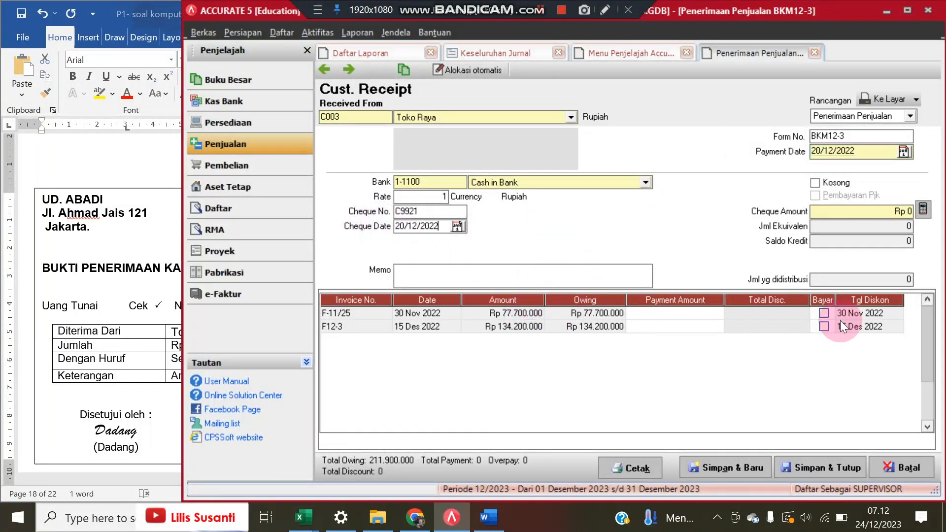
Consult voucher No.15 in Word and set the cheque amount of receipt BKM12-3 in Accurate to Rp 19.000.000.
left_click(842, 215)
left_click(123, 317)
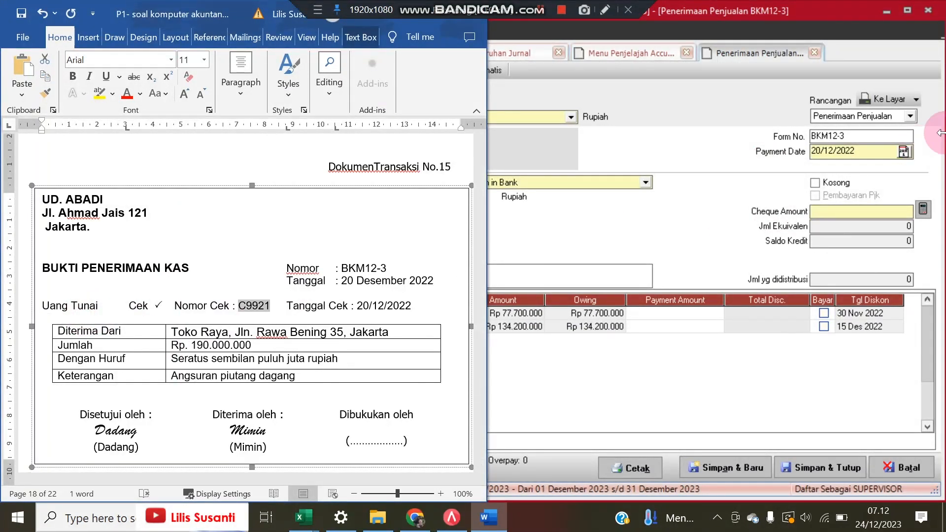
left_click(866, 205)
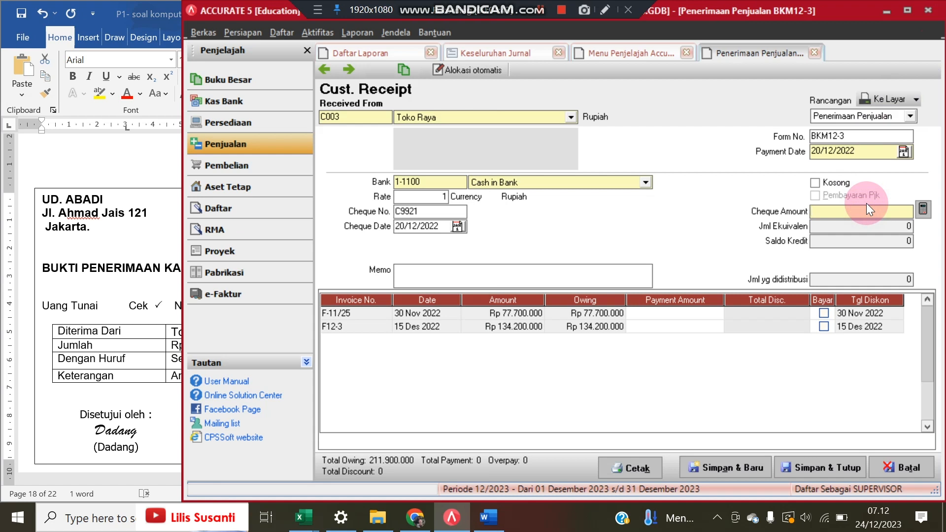
type("19000000")
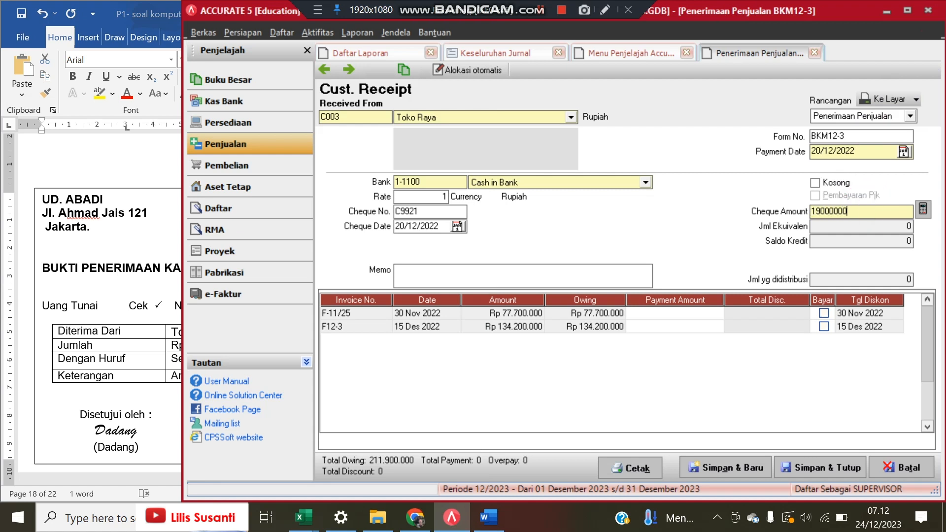
key("Tab")
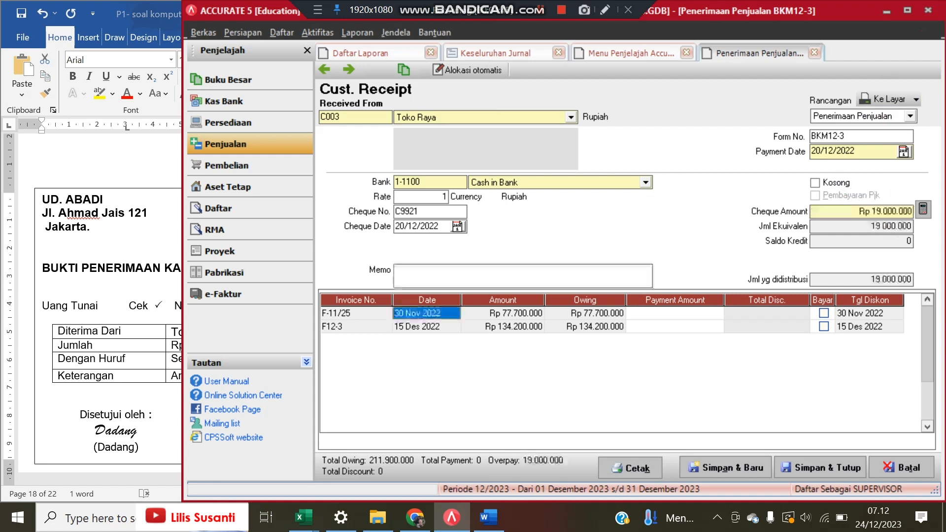
Mark Toko Raya's invoices F-11/25 and F12-3 for payment in the receipt.
left_click(826, 312)
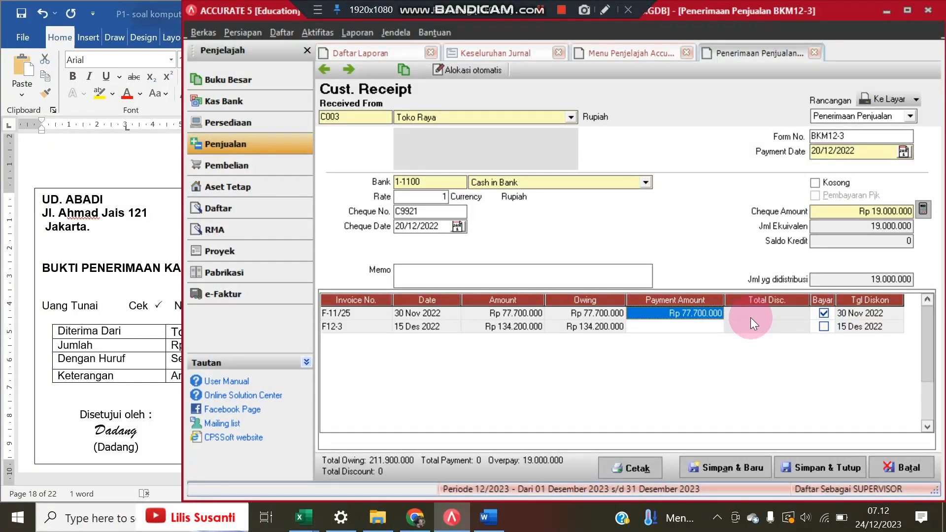
left_click(687, 329)
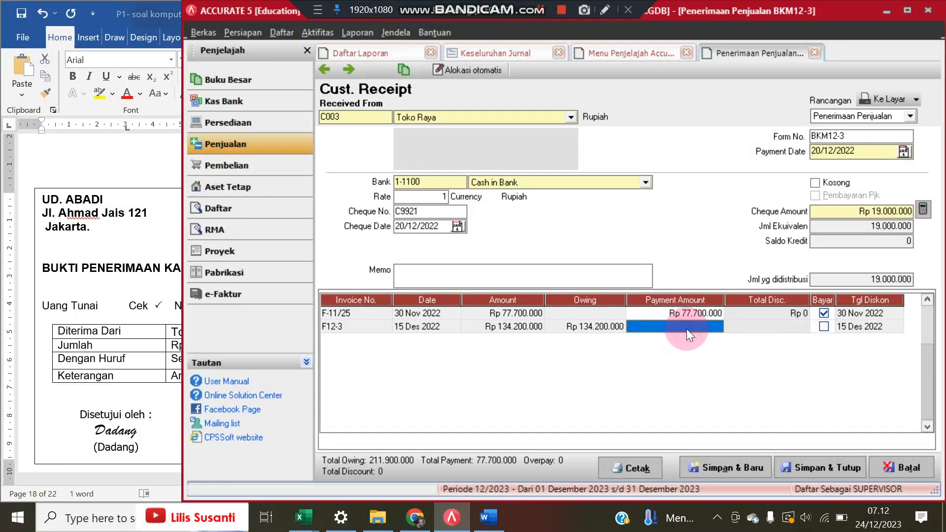
left_click(821, 327)
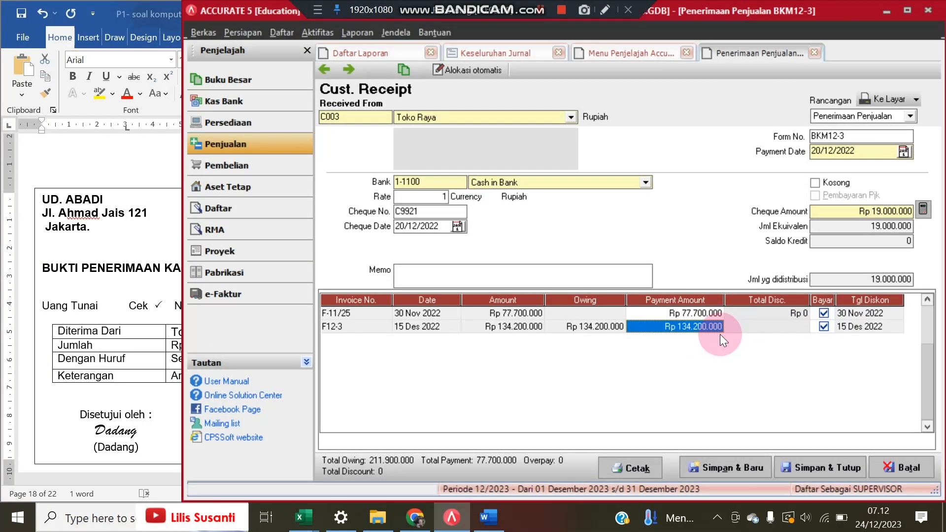
Set invoice F12-3's payment amount to 112300000, recalculate the cheque amount, and save and close the receipt.
type("112")
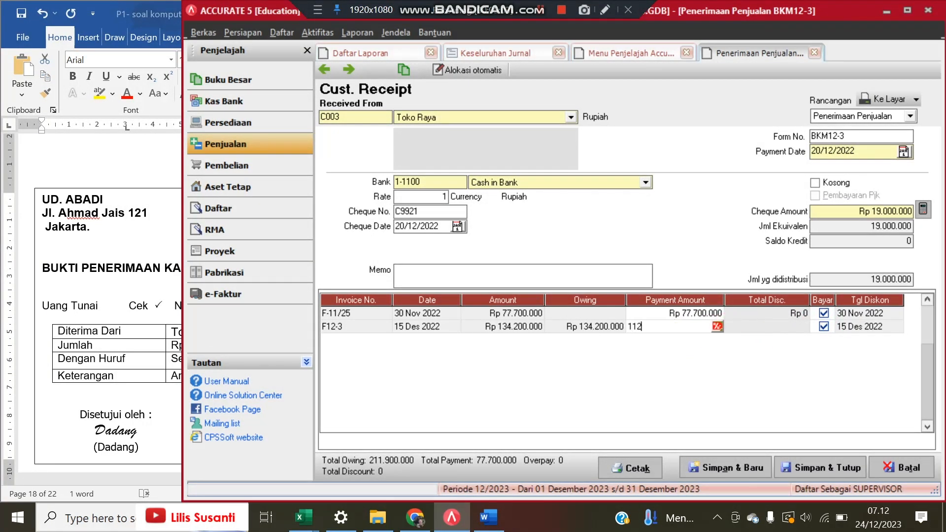
type("300000")
key("Tab")
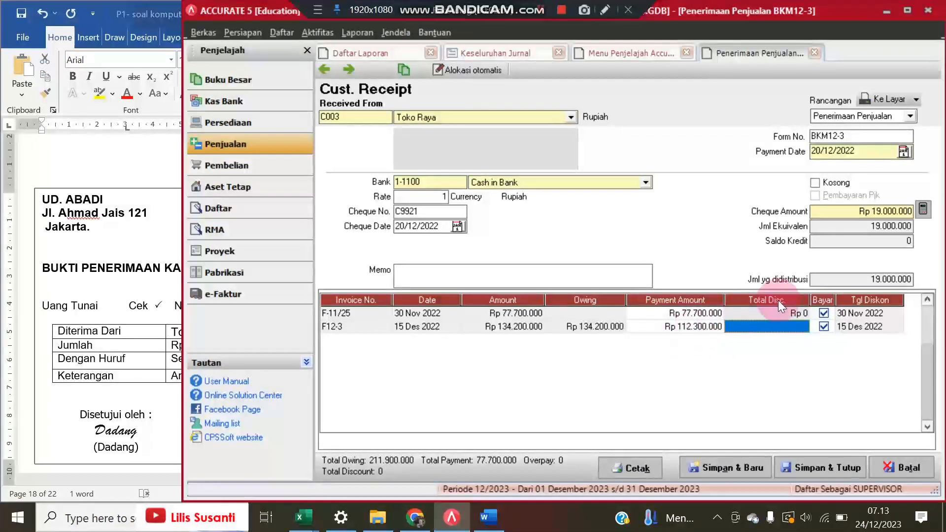
left_click(922, 209)
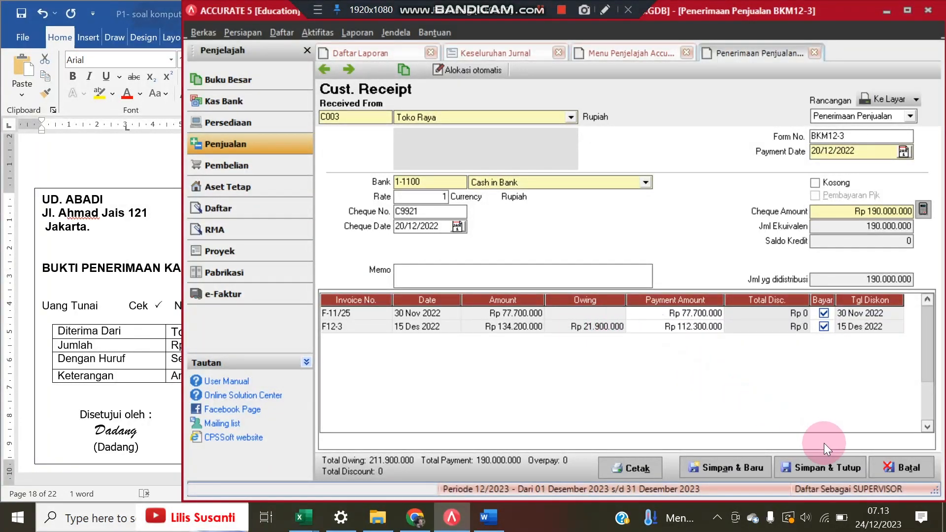
left_click(827, 466)
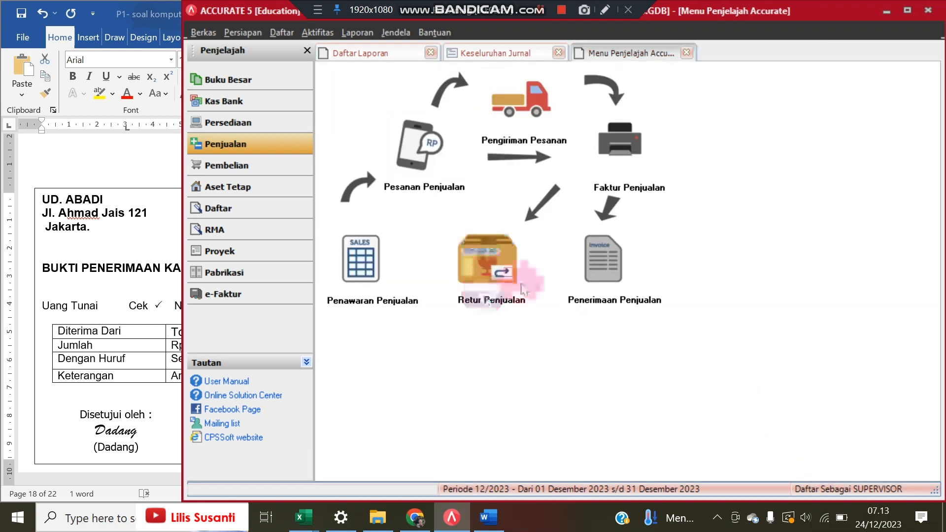
Reopen the customer receipt form and review the saved receipts BKM12-3, BKM12-2 and BKM12-1.
left_click(604, 260)
left_click(323, 72)
left_click(324, 72)
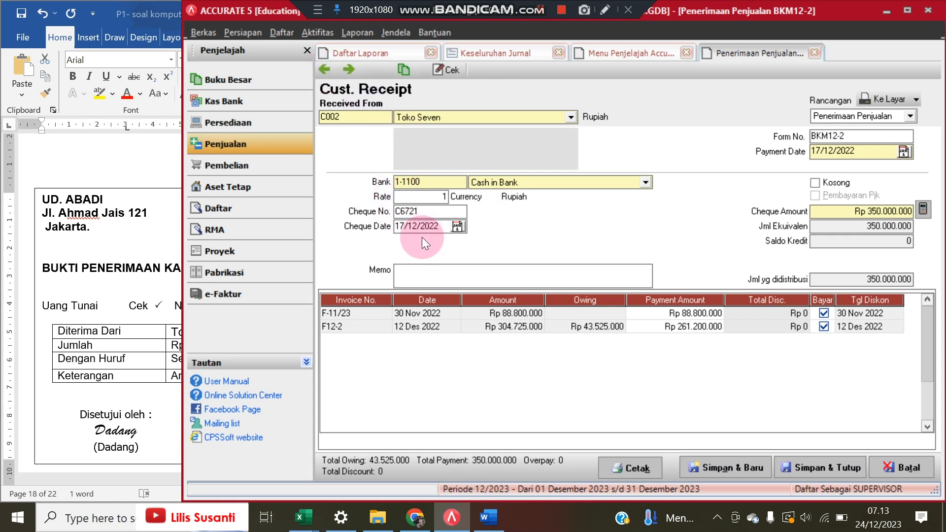
left_click(327, 73)
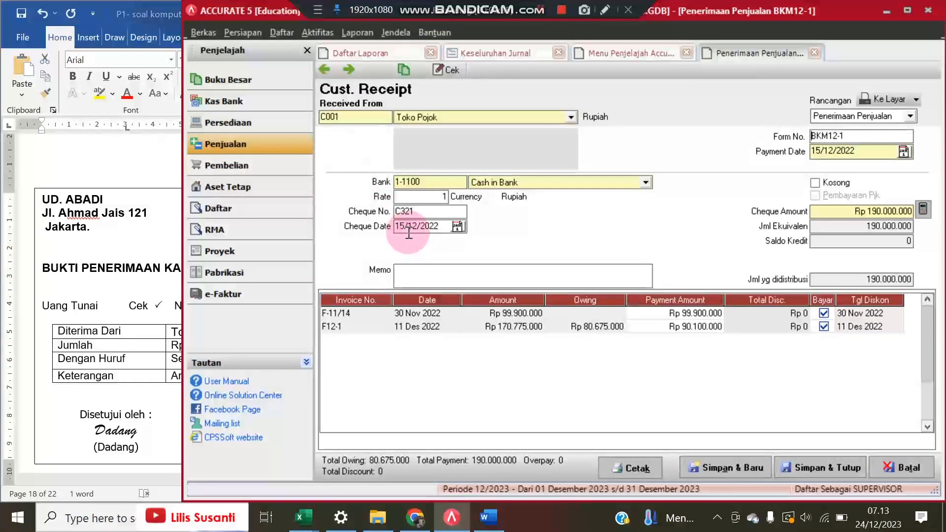
left_click(348, 72)
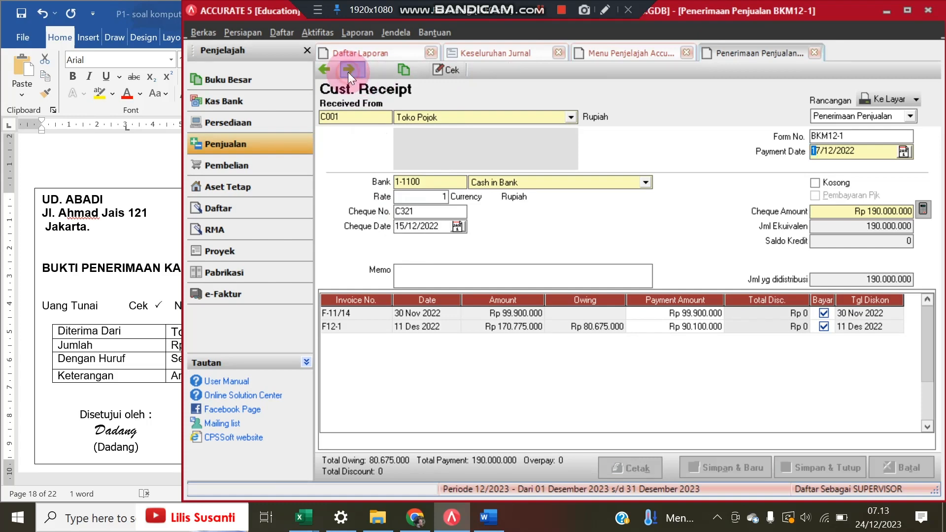
left_click(348, 71)
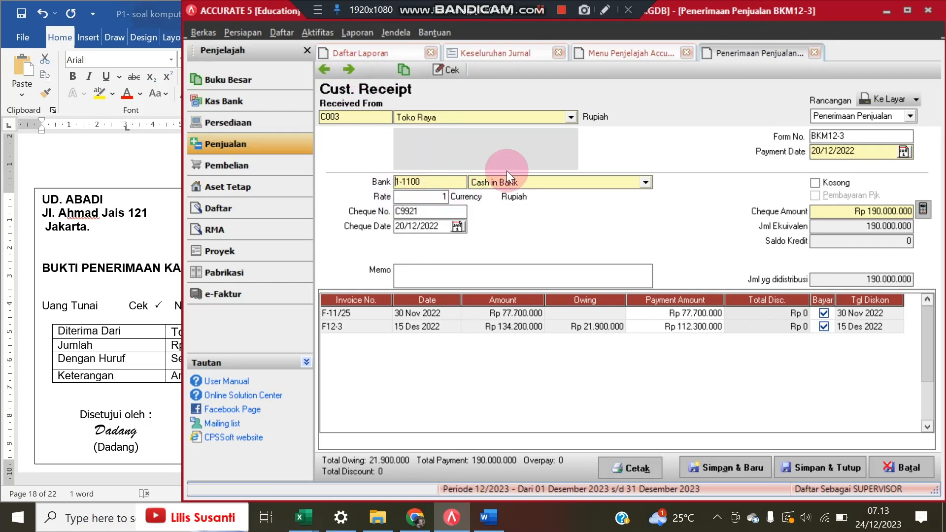
Refresh the Keseluruhan Jurnal report and examine the journal entries through receipt BKM12-3.
left_click(491, 56)
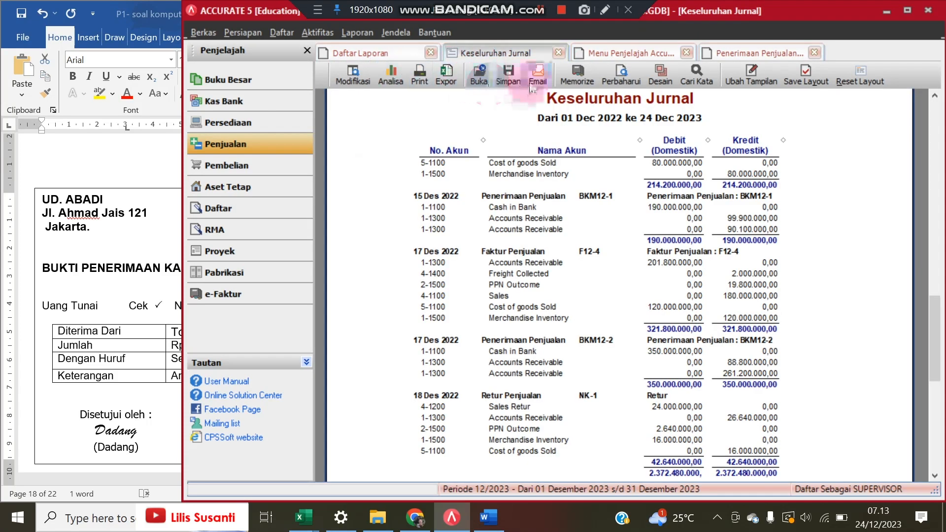
left_click(610, 76)
left_click(225, 84)
left_click(727, 234)
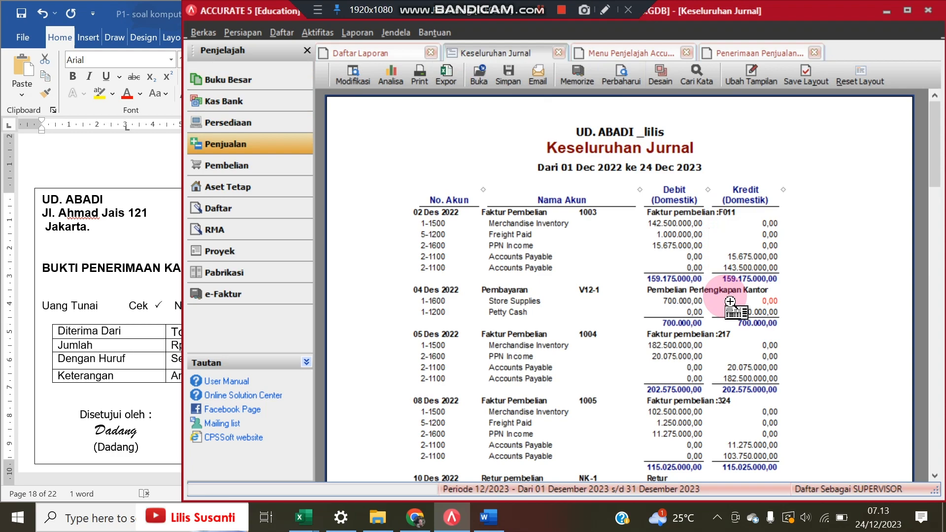
scroll(730, 301, "down", 15)
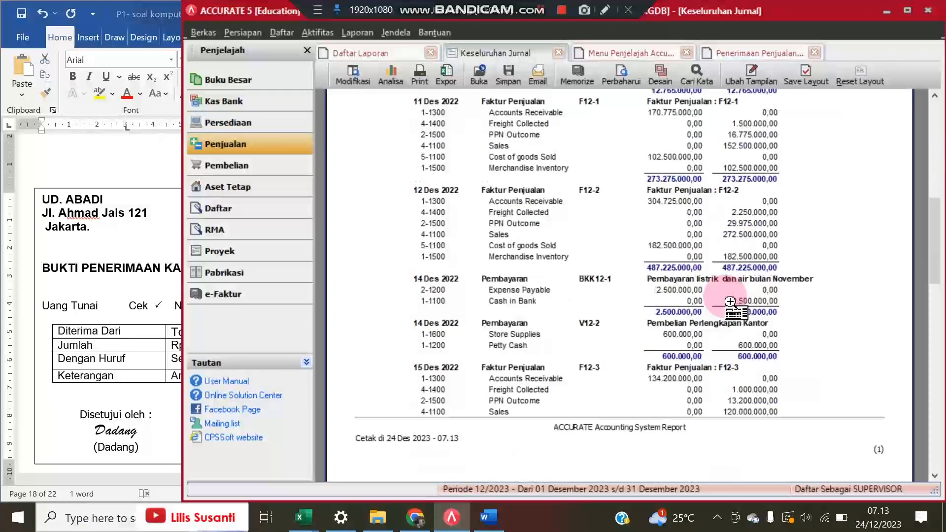
scroll(732, 302, "down", 3)
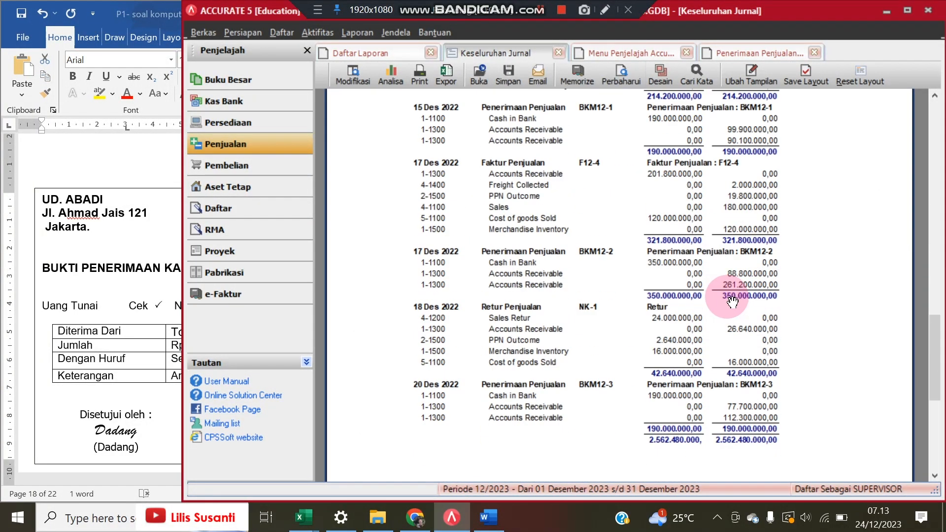
Consult transaction document No.16 in Word, and start a new customer receipt in Accurate.
left_click(61, 237)
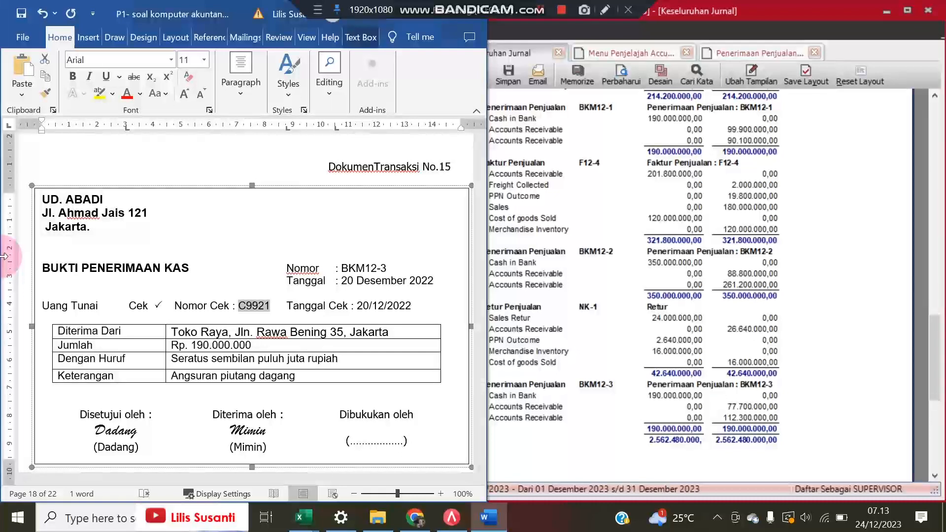
scroll(109, 285, "down", 5)
scroll(112, 287, "down", 3)
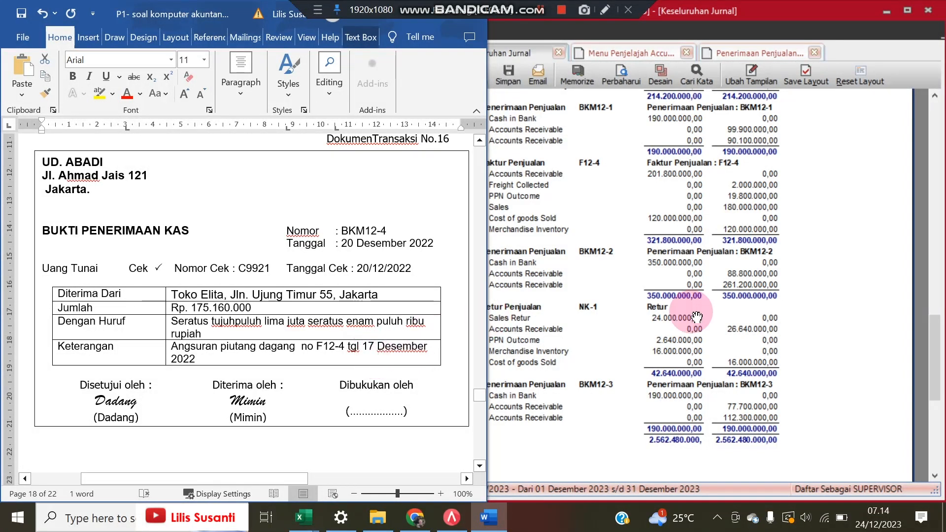
left_click(877, 259)
left_click(753, 53)
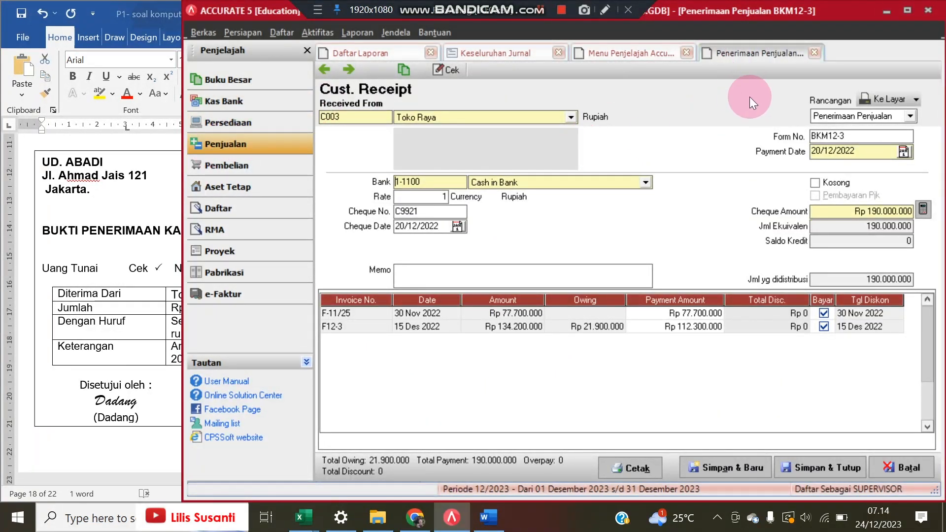
left_click(351, 69)
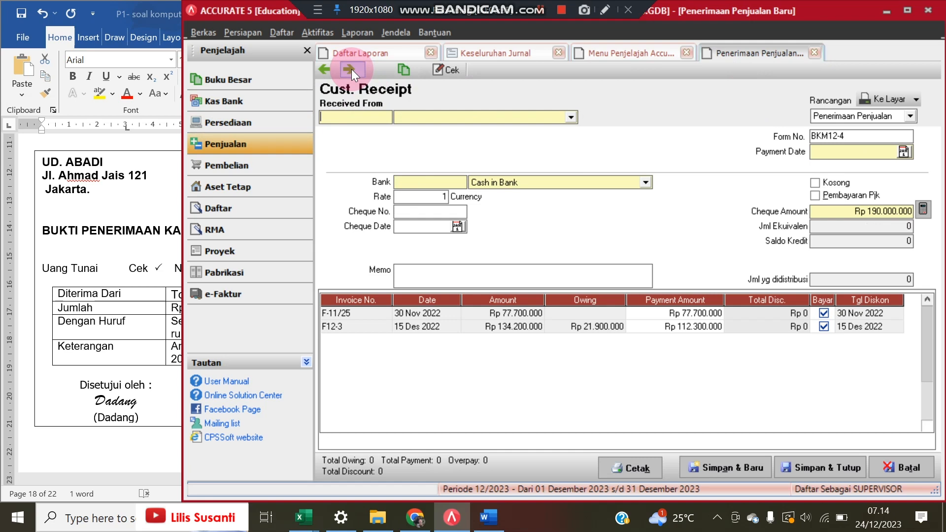
Select Toko Elita as the customer the new receipt is received from.
left_click(572, 118)
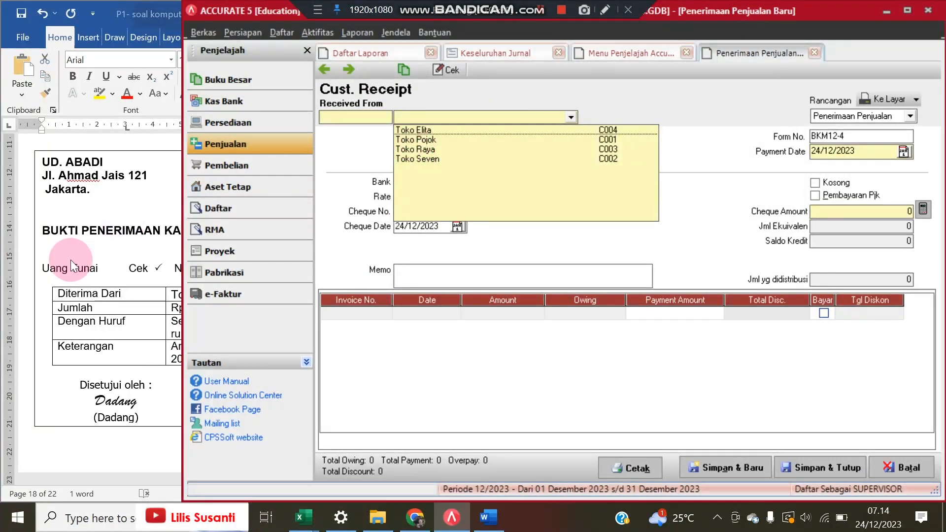
left_click(113, 289)
left_click(637, 136)
left_click(571, 118)
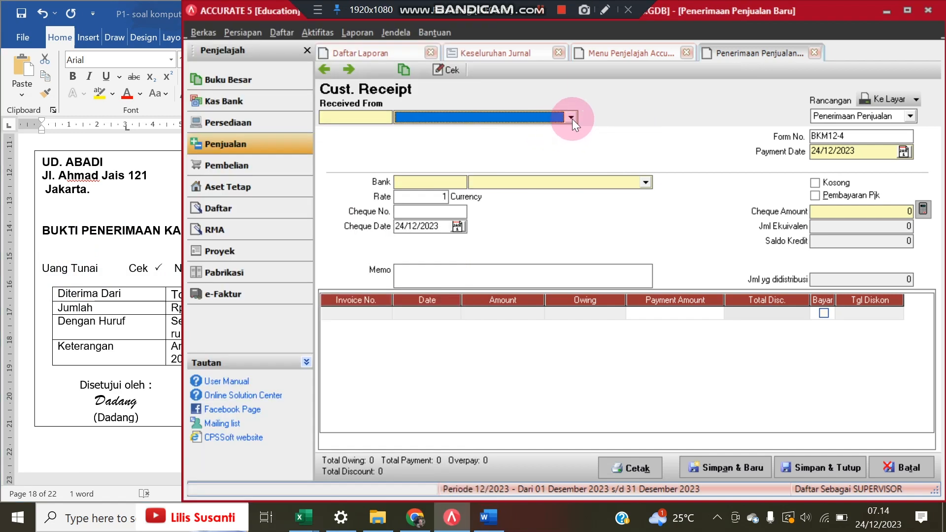
left_click(475, 131)
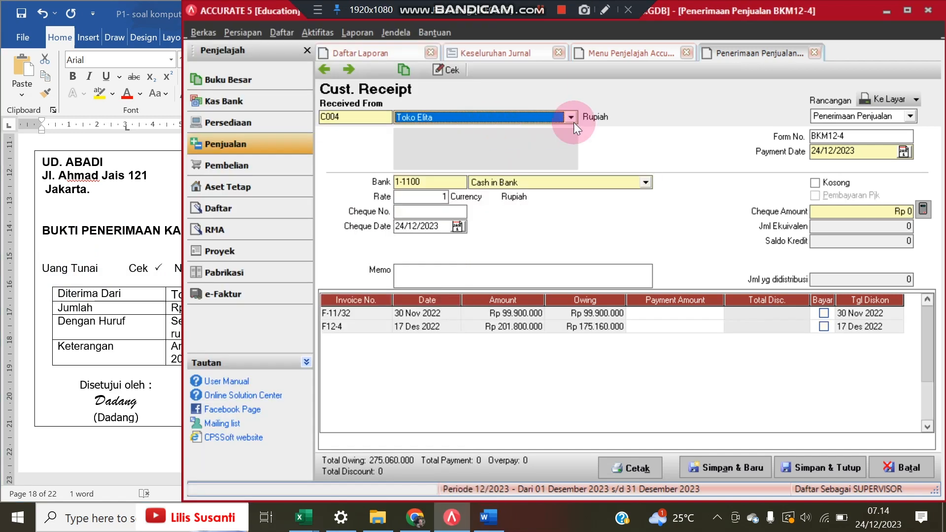
Set both the payment date and the cheque date of the receipt to 20/12/2022, as in document No.16.
left_click(61, 228)
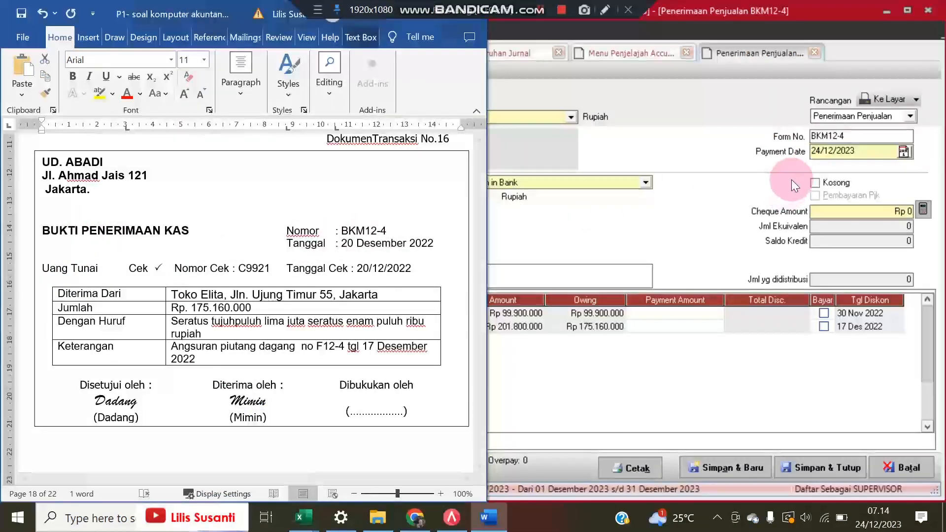
left_click(870, 152)
type("20/12/202")
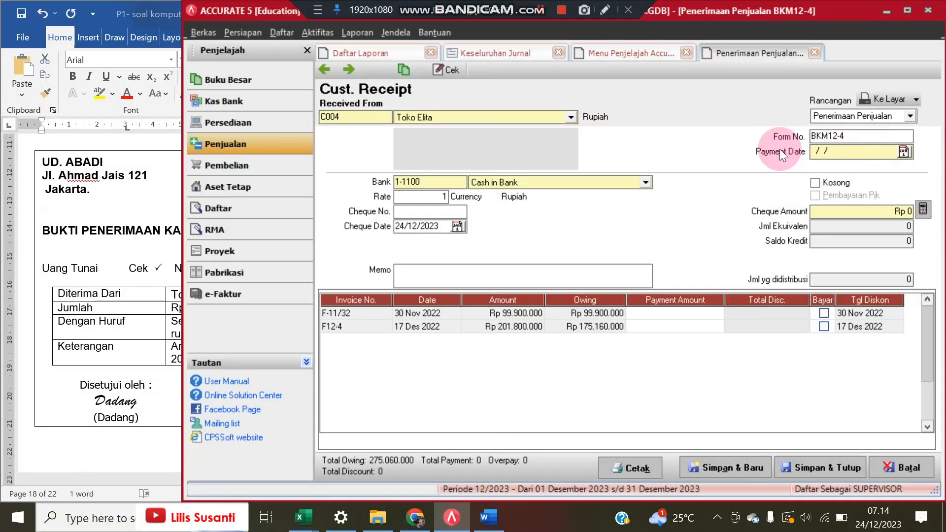
type("2")
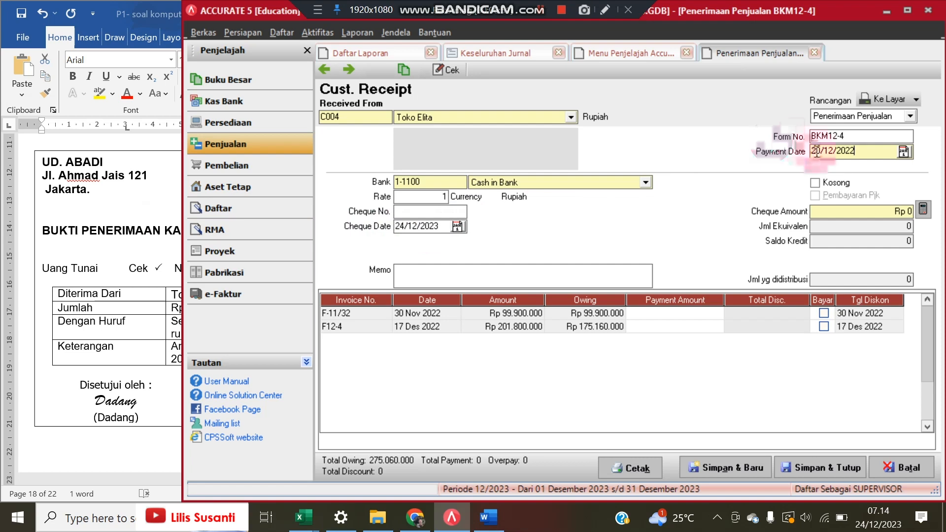
left_click_drag(867, 151, 755, 141)
key("ctrl+c")
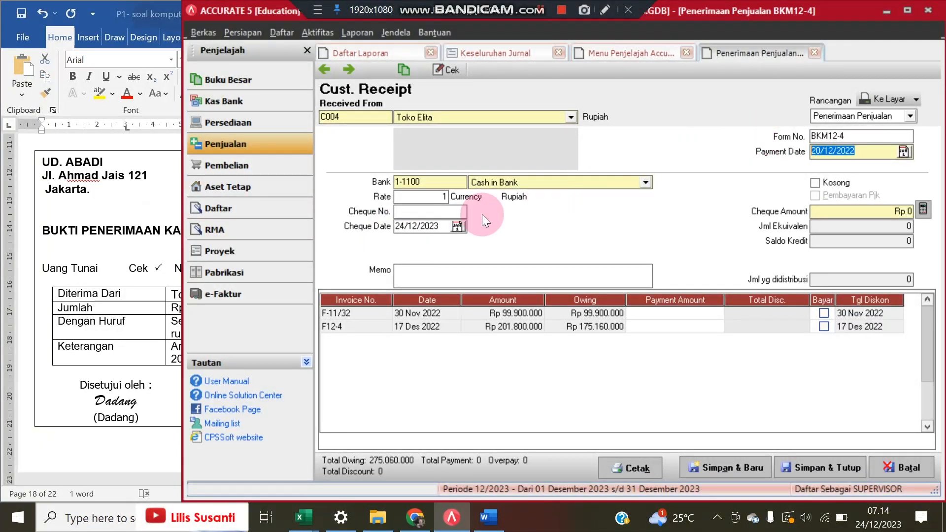
left_click_drag(440, 226, 367, 218)
key("ctrl+v")
Copy the cheque number from transaction document No.16 in Word into the receipt's cheque number field in Accurate.
left_click(119, 297)
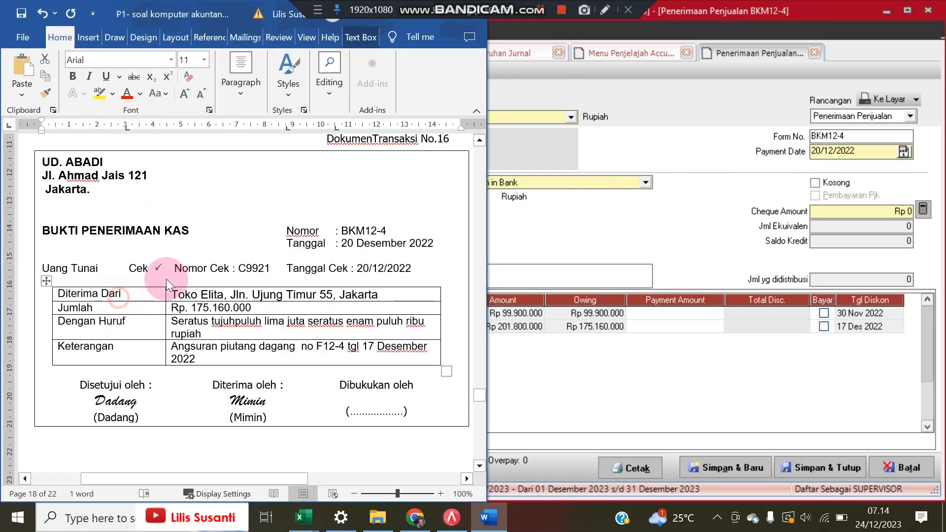
double_click(274, 266)
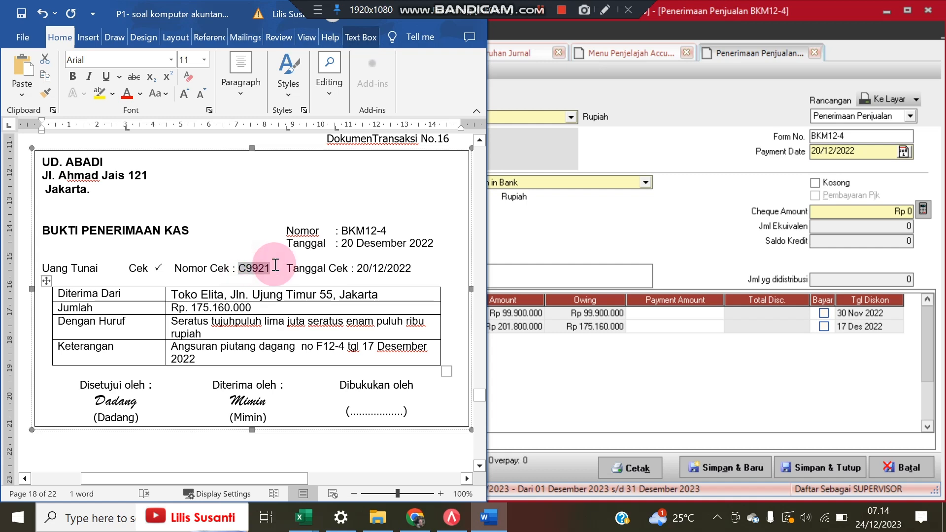
key("ctrl+c")
left_click(574, 224)
left_click(446, 213)
key("ctrl+v")
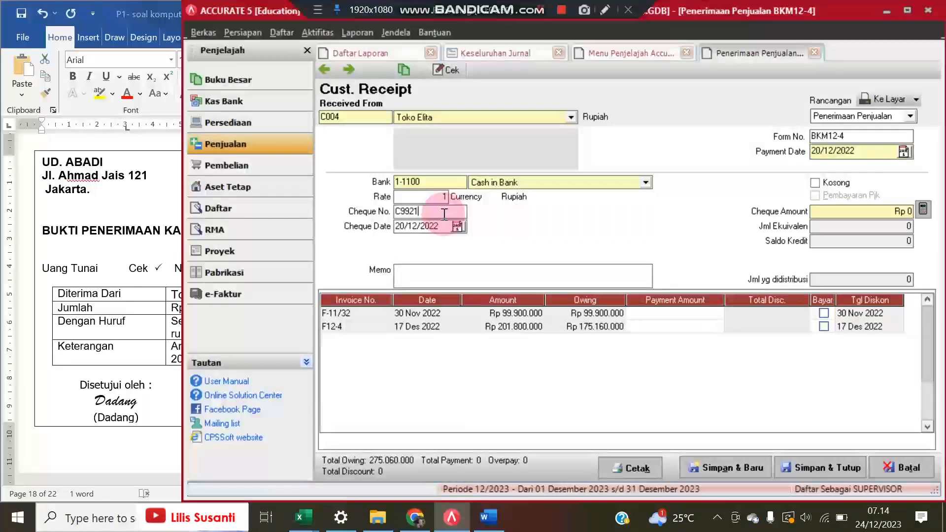
Mark invoice F12-4 for payment, calculate the cheque amount, and check it against document No.16.
left_click(49, 275)
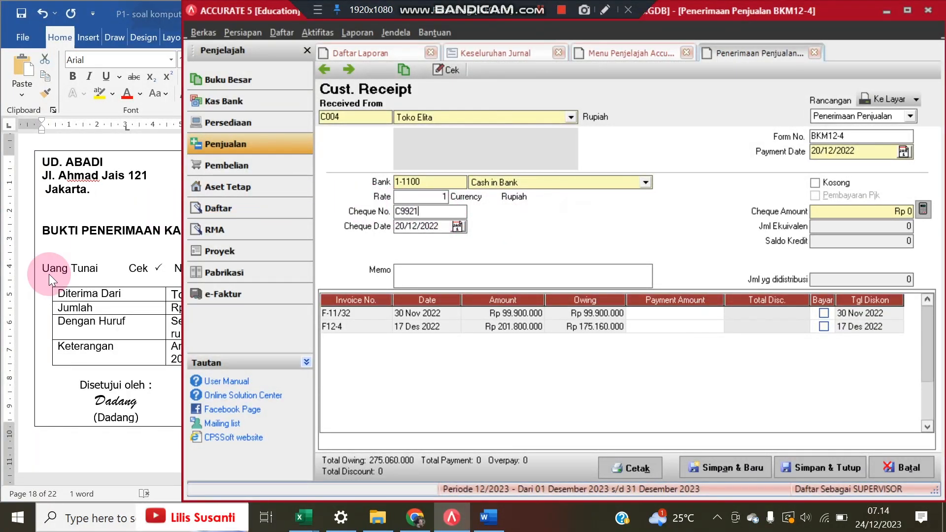
left_click(35, 273)
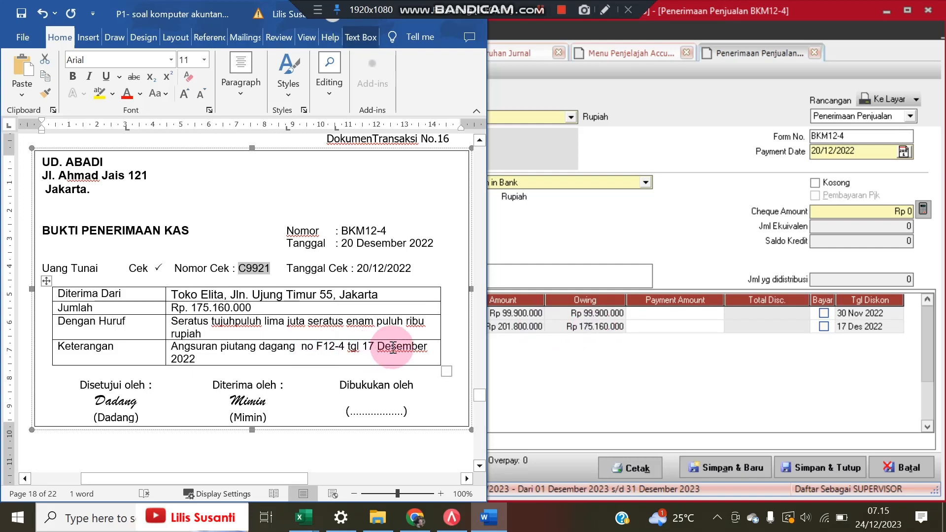
left_click(685, 355)
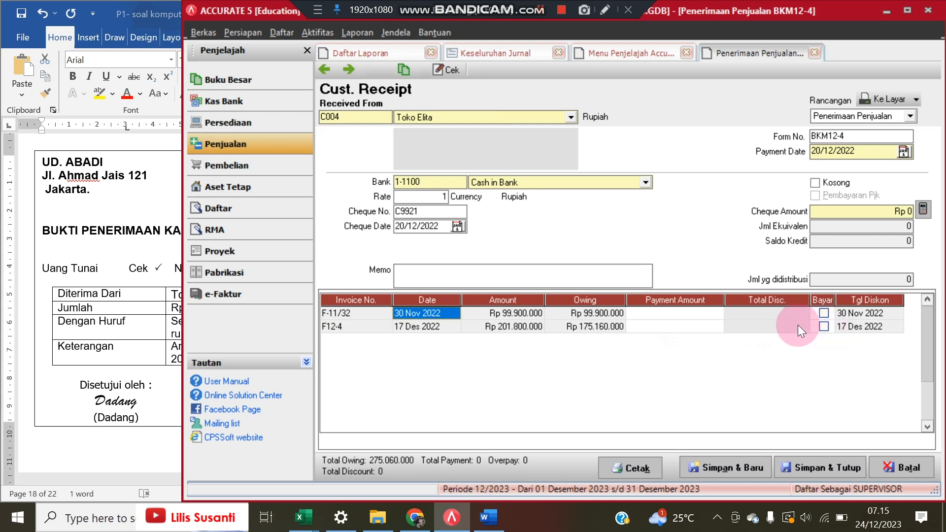
left_click(137, 353)
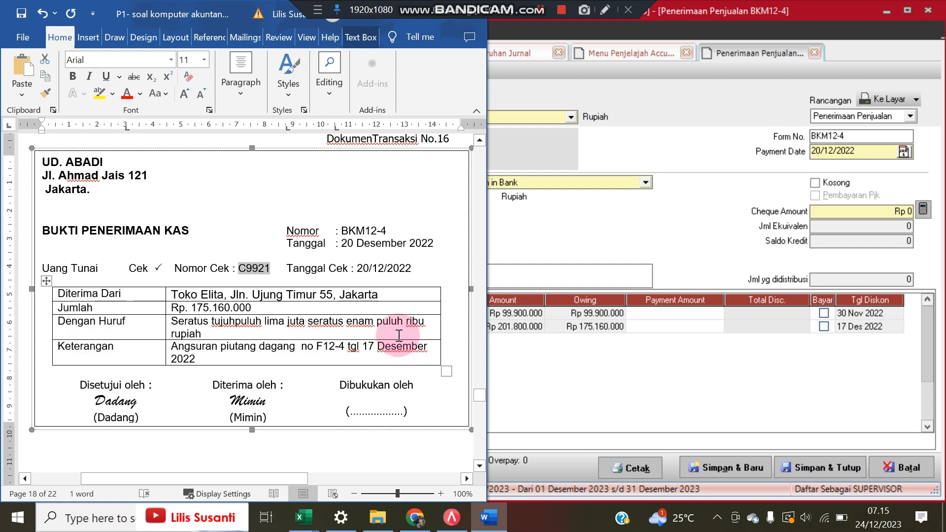
left_click(798, 355)
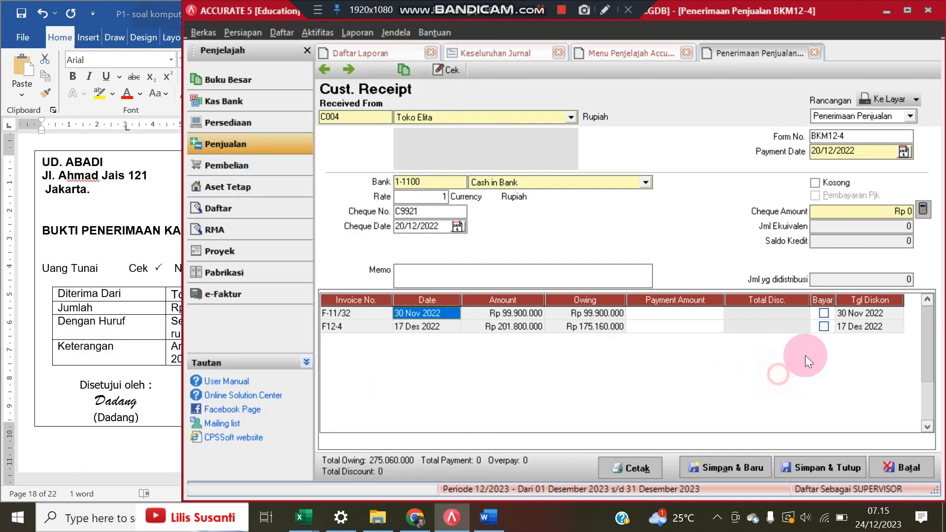
left_click(823, 326)
left_click(923, 209)
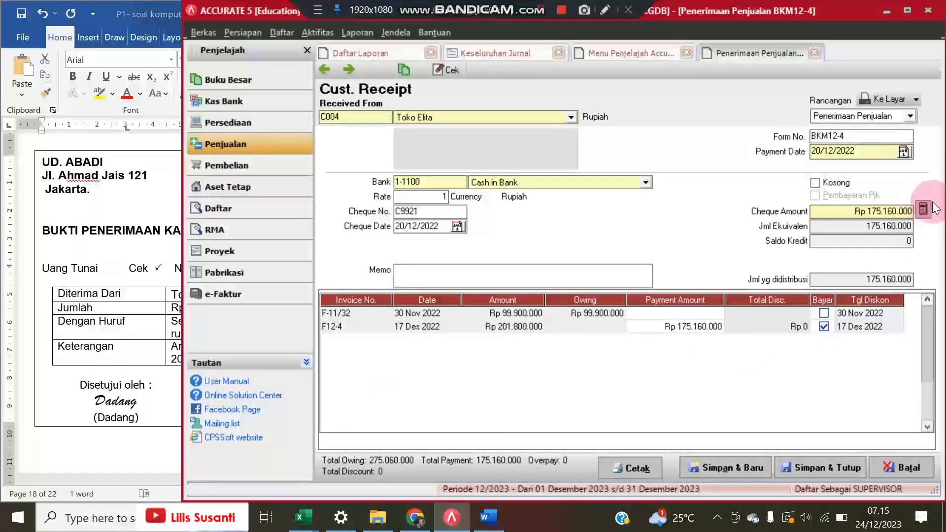
left_click(44, 270)
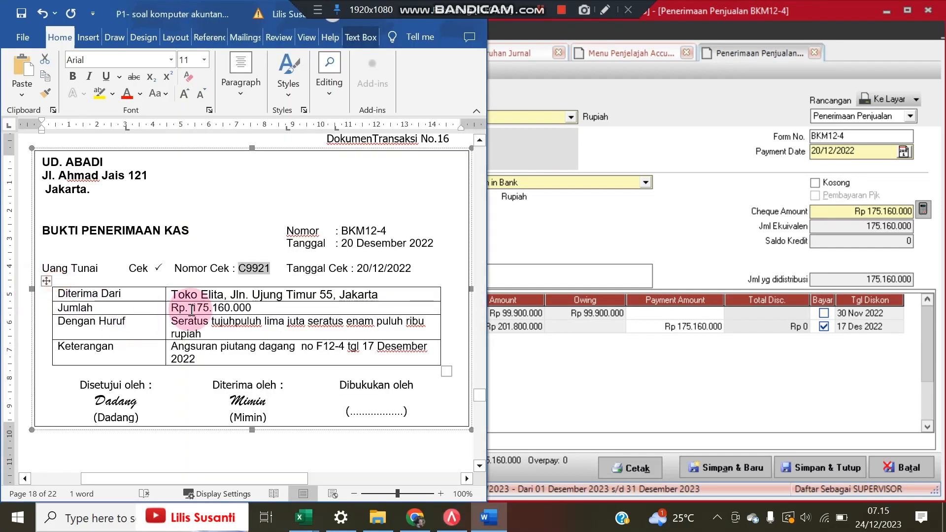
left_click(888, 217)
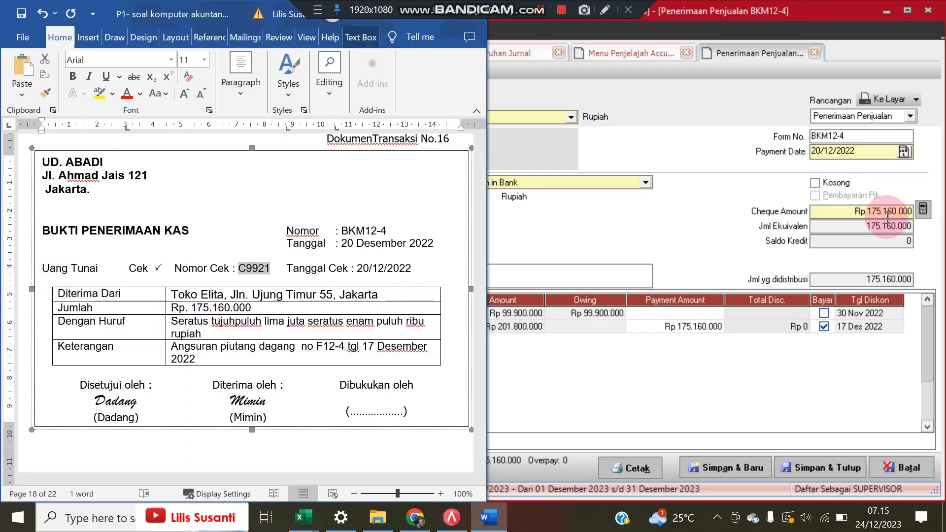
left_click(859, 394)
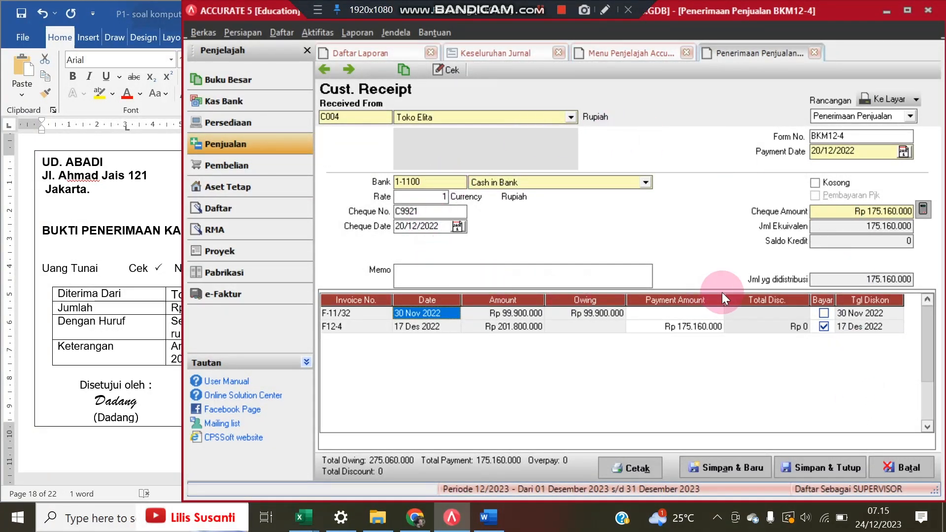
Save and close the Toko Elita receipt, and refresh the Keseluruhan Jurnal report to check the BKM12-4 entry.
left_click(804, 466)
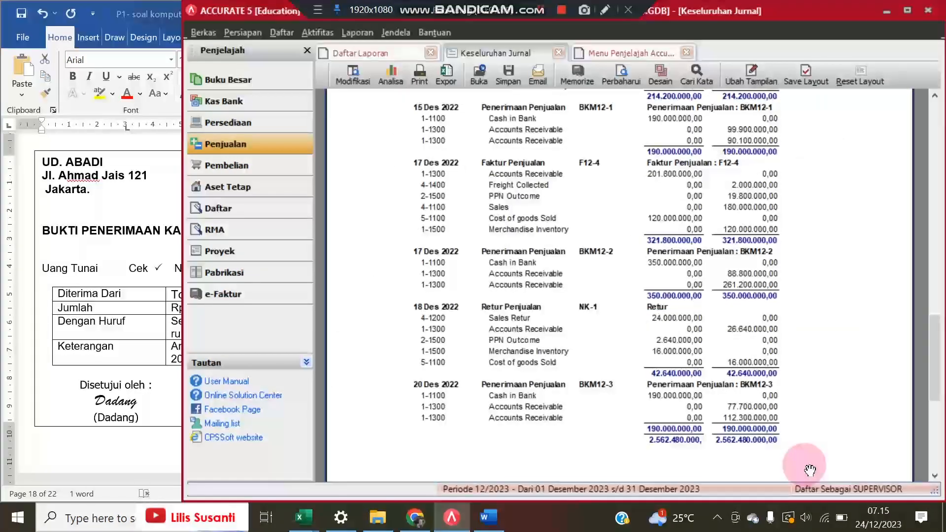
left_click(613, 82)
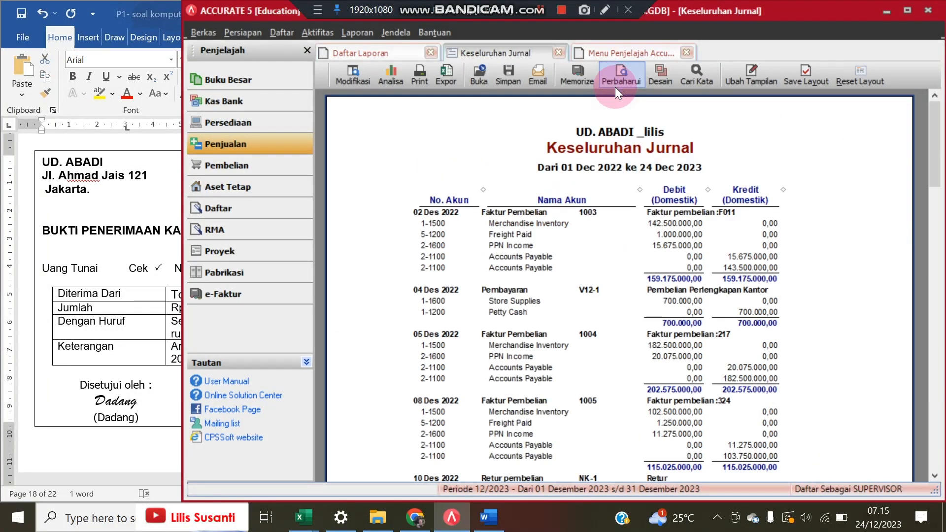
scroll(623, 286, "down", 15)
scroll(629, 294, "down", 5)
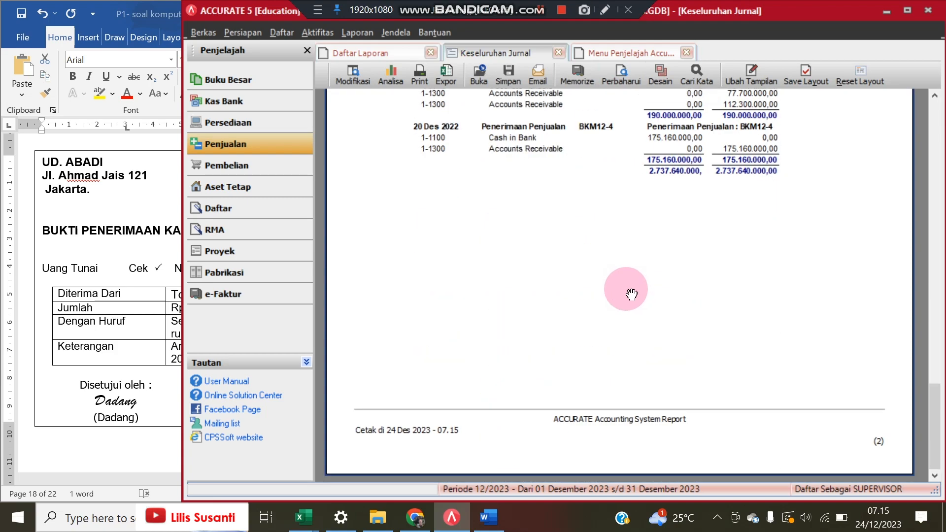
scroll(676, 289, "up", 1)
scroll(649, 199, "up", 2)
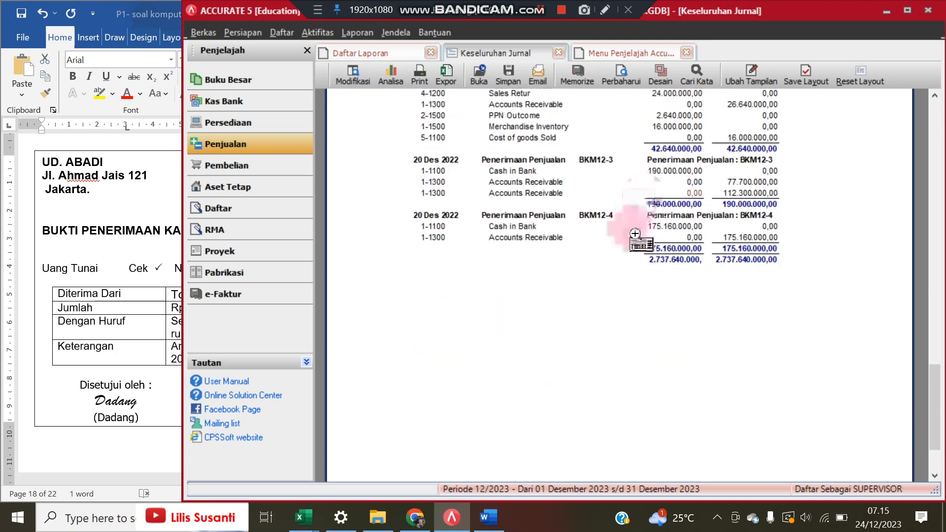
Bring up transaction document No.17 in Word and start a new Kas Bank payment in Accurate.
left_click(120, 306)
scroll(120, 305, "down", 10)
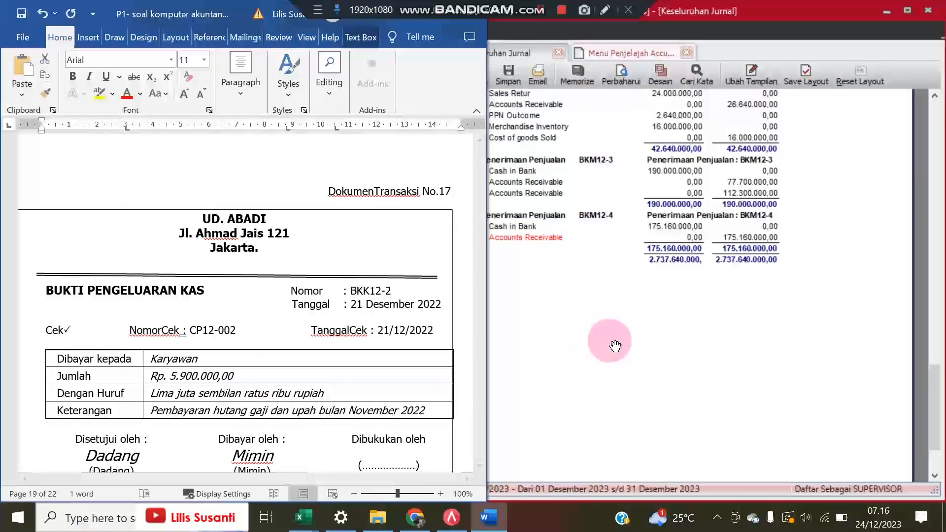
left_click(616, 345)
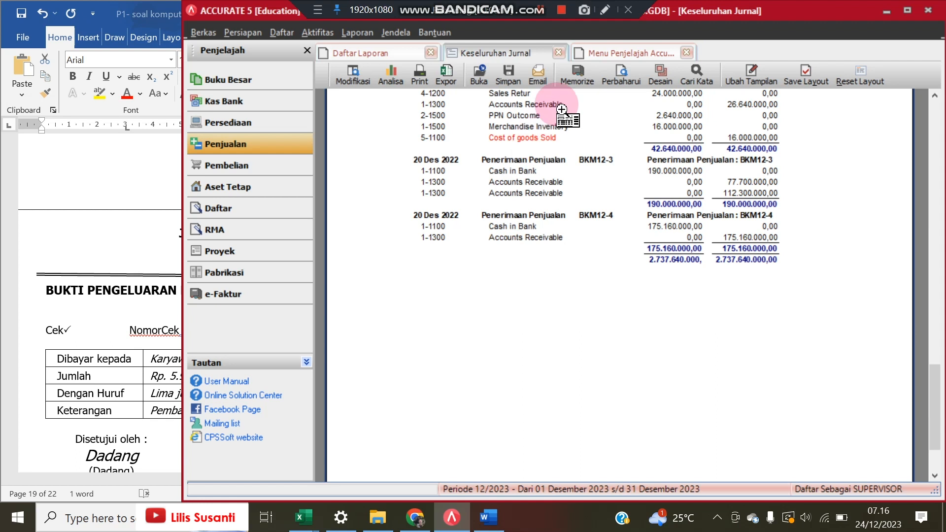
left_click(233, 112)
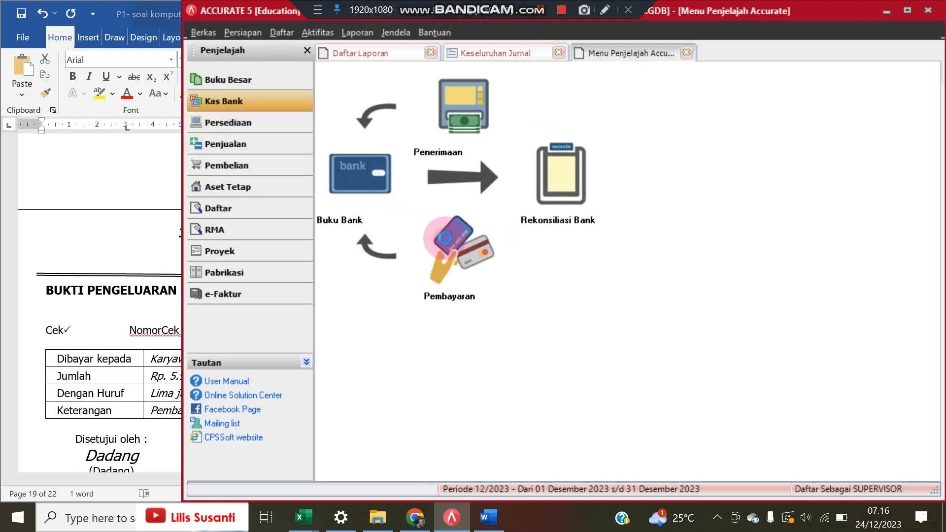
left_click(446, 239)
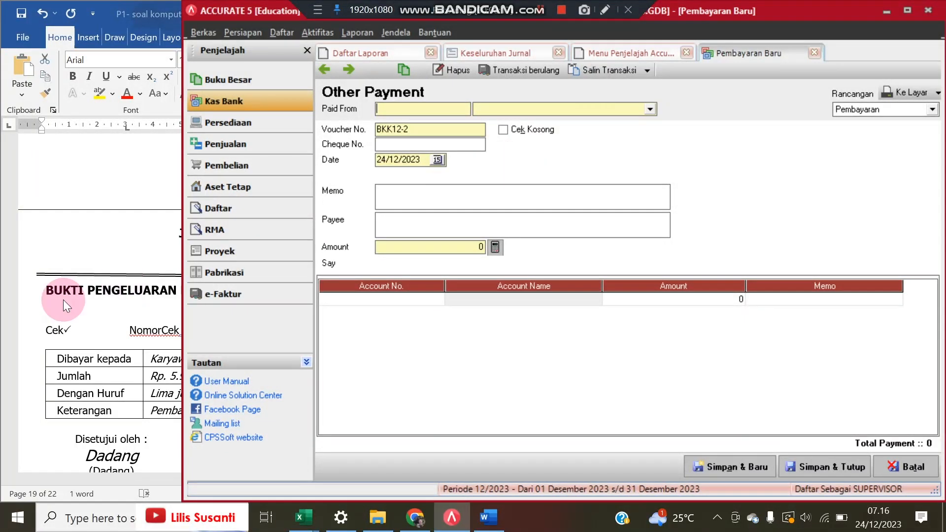
Set Cash in Bank as the account the new payment is paid from.
left_click(63, 299)
left_click(649, 108)
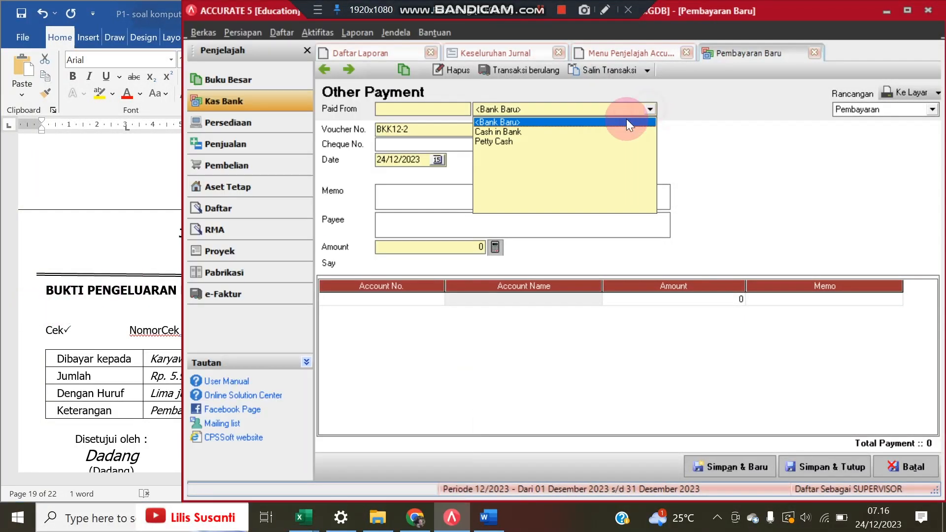
left_click(533, 134)
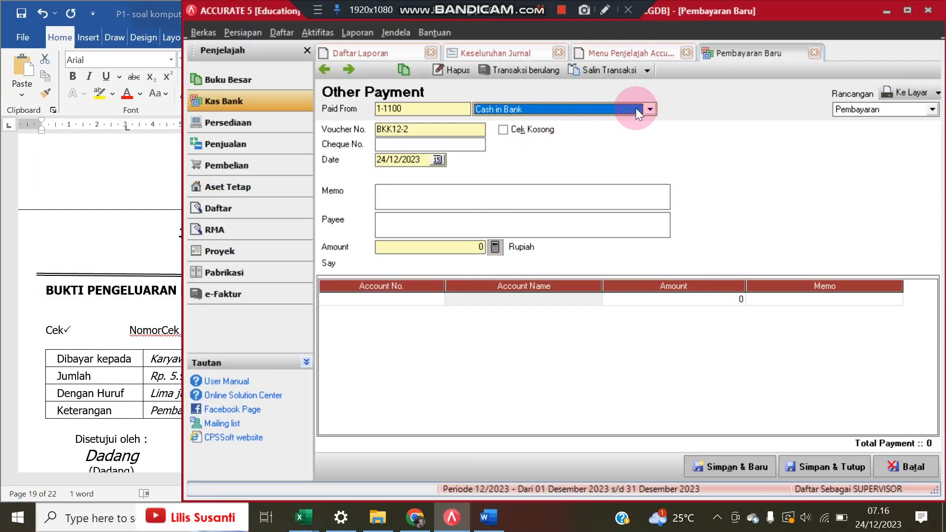
left_click(650, 105)
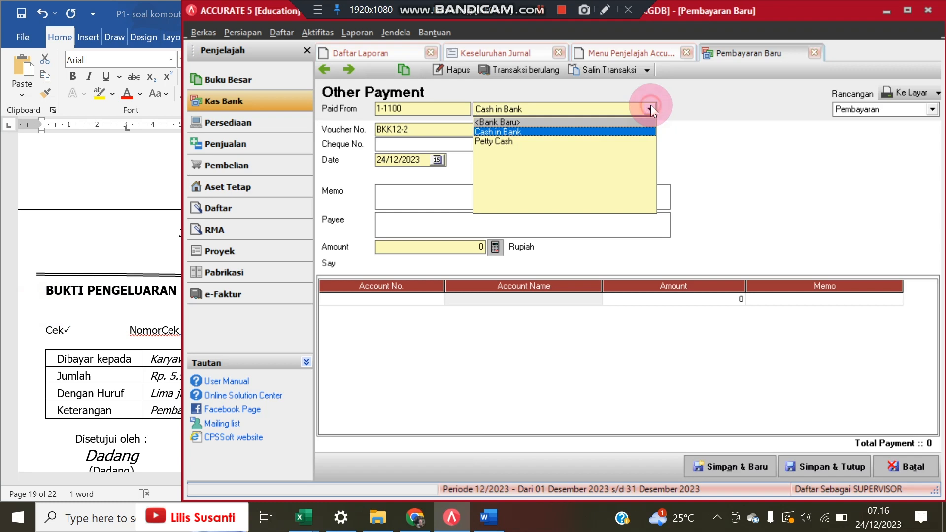
left_click(700, 129)
Check the date in document No.17 and set the payment date to 21/12/2022.
left_click(5, 206)
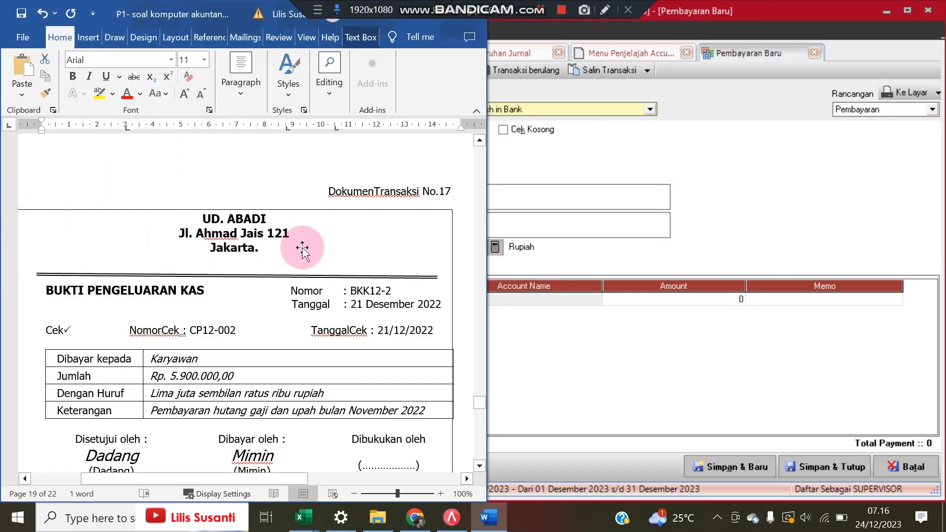
left_click(537, 153)
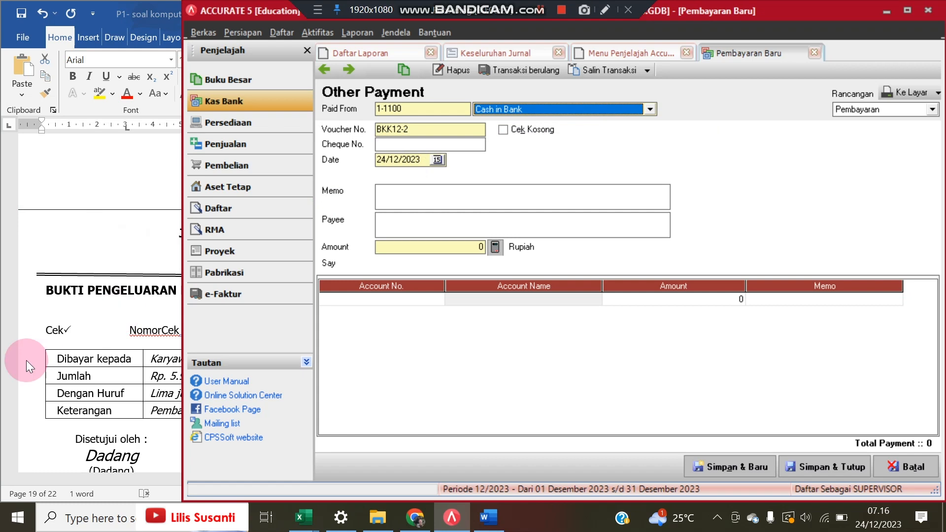
left_click(86, 364)
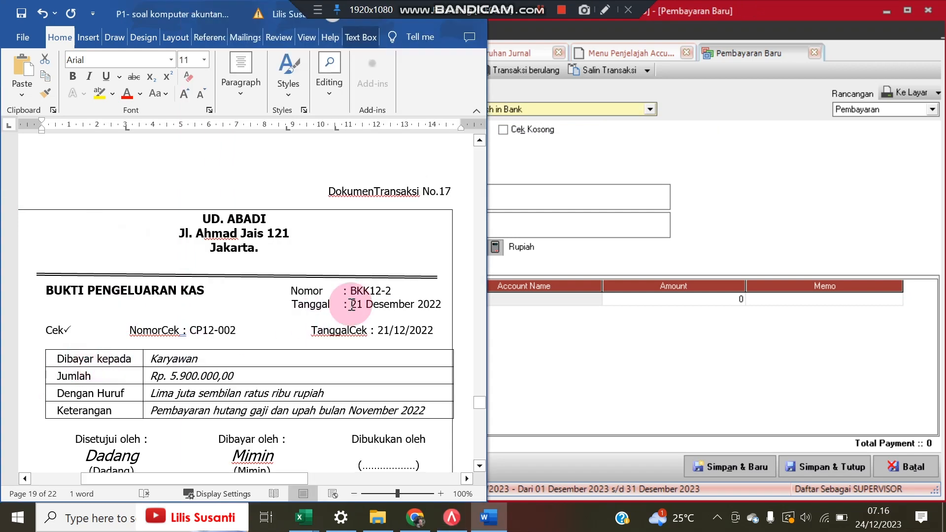
left_click(593, 177)
left_click(412, 161)
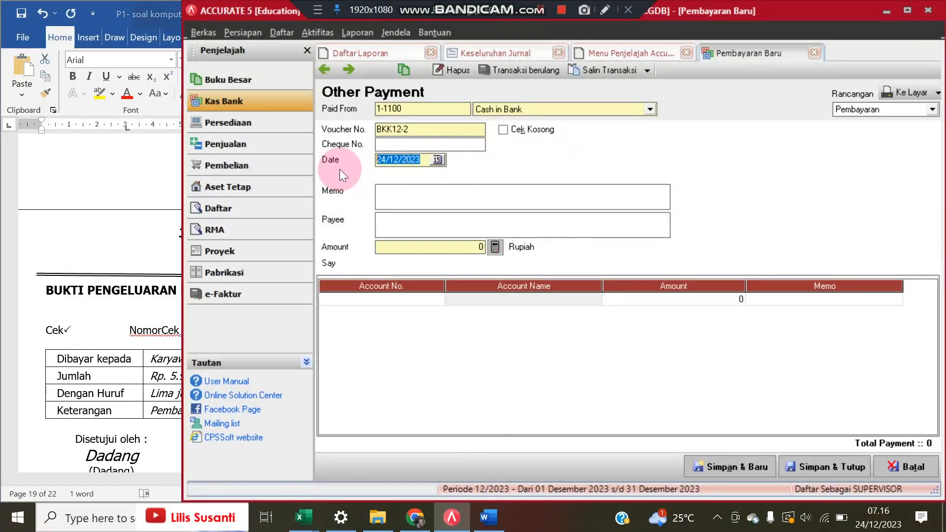
type("21/12/2022")
Copy the cheque number from transaction document No.17 in Word into the payment's cheque number field in Accurate.
left_click(136, 314)
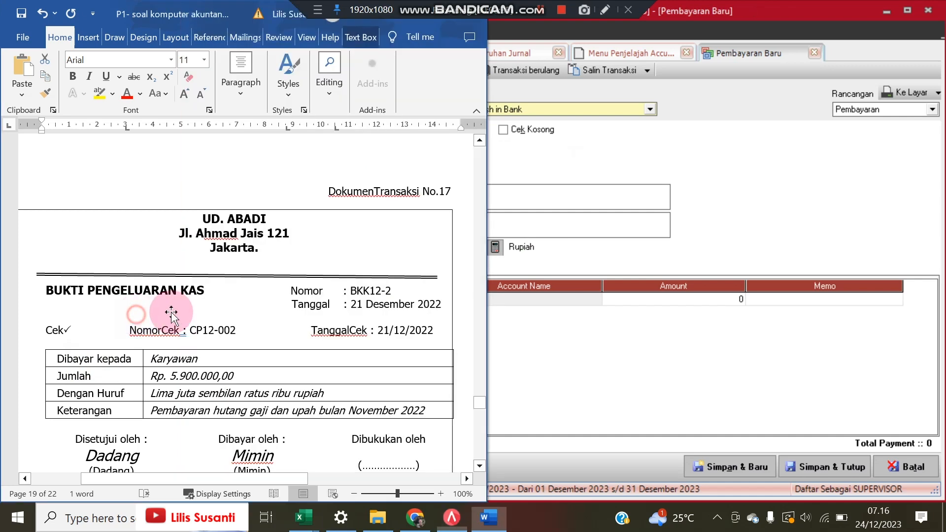
left_click_drag(190, 330, 236, 327)
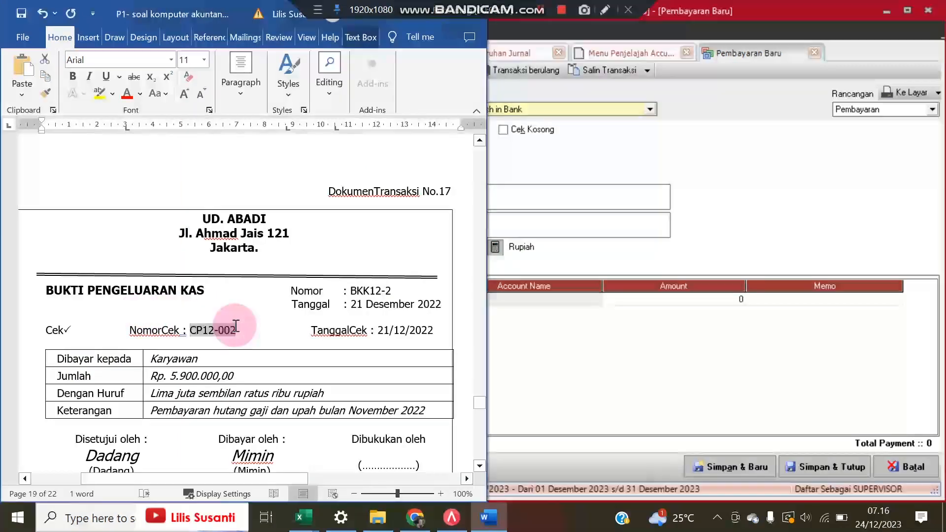
left_click(534, 156)
left_click(435, 149)
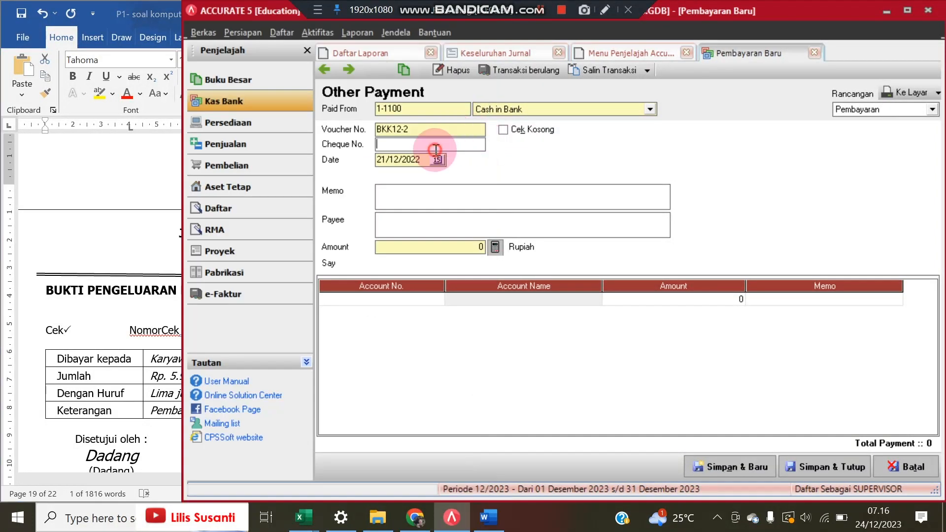
Copy the description "Pembayaran hutang gaji dan upah bulan November 2022" from document No.17 in Word into the payment's memo in Accurate.
left_click(127, 391)
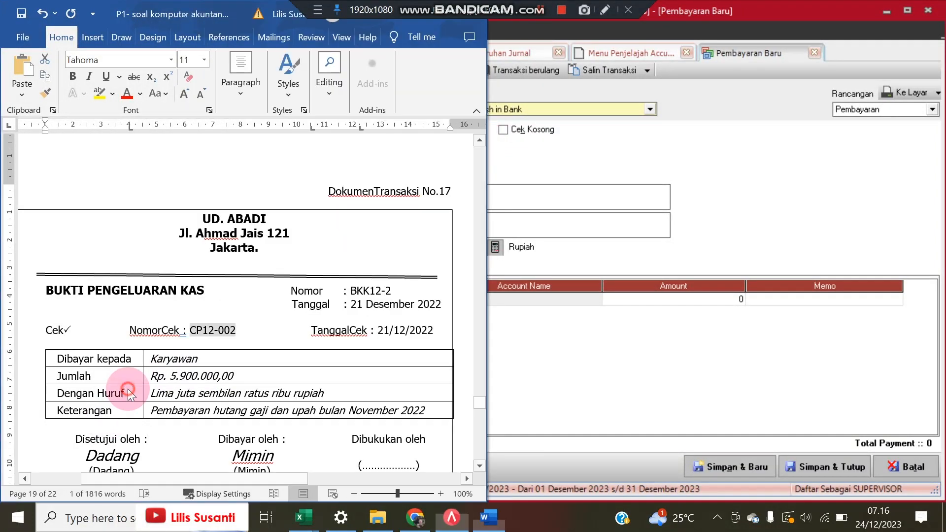
left_click_drag(148, 412, 419, 410)
key("ctrl+c")
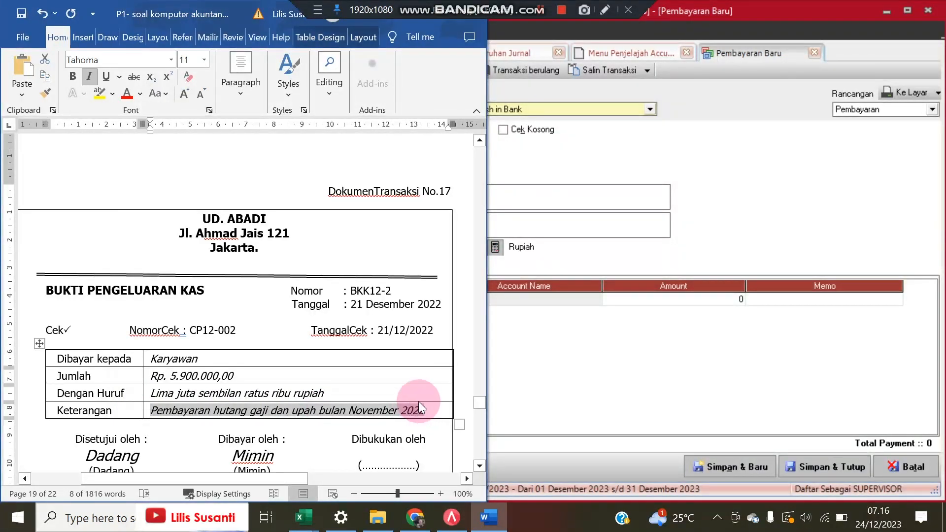
left_click(595, 205)
key("ctrl+v")
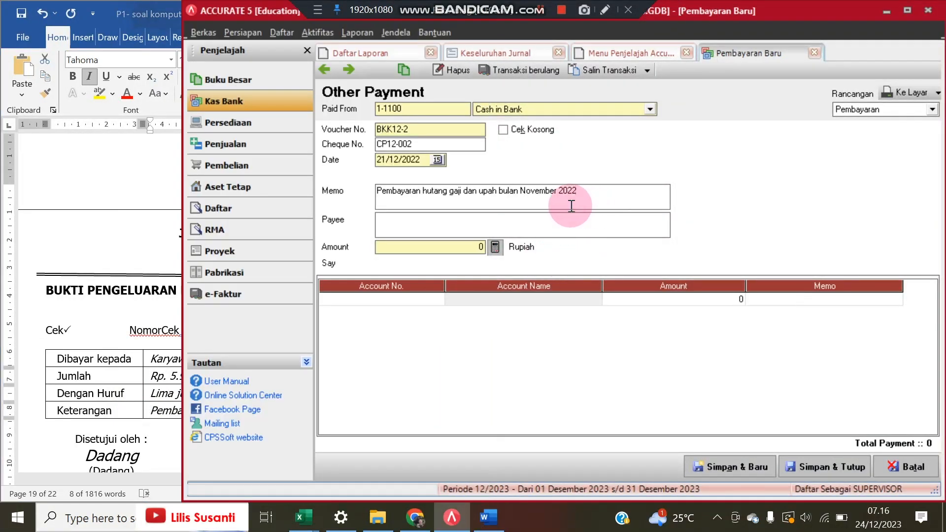
Set the payment amount to 5900000 Rupiah, as given in document No.17.
left_click(52, 367)
left_click(550, 226)
left_click(434, 246)
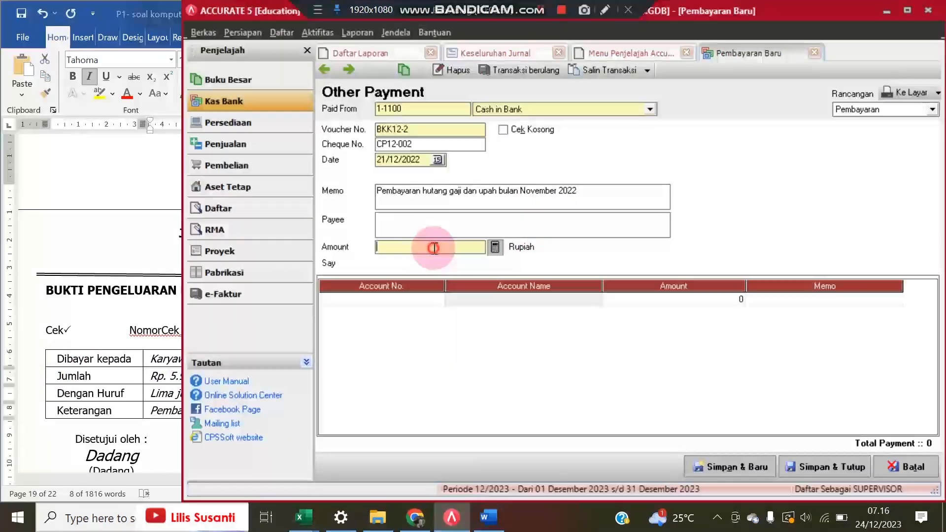
type("5900000")
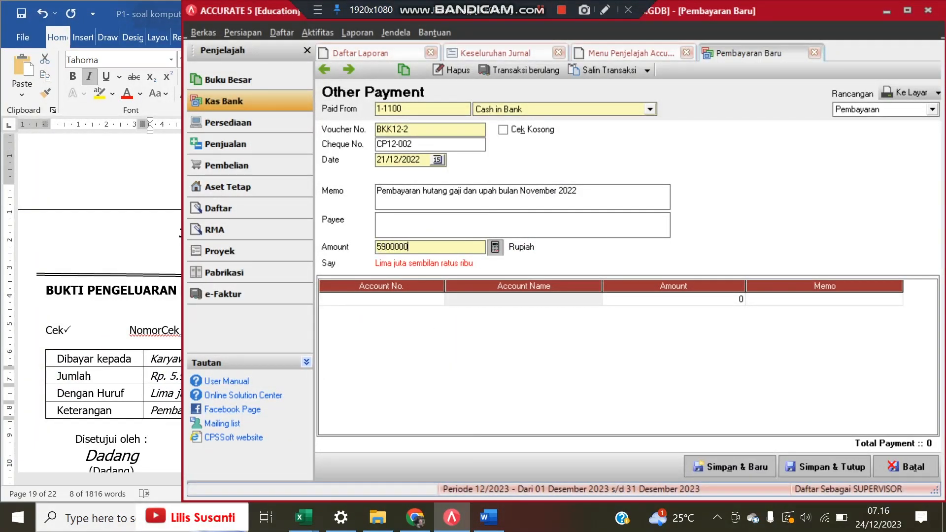
left_click(448, 245)
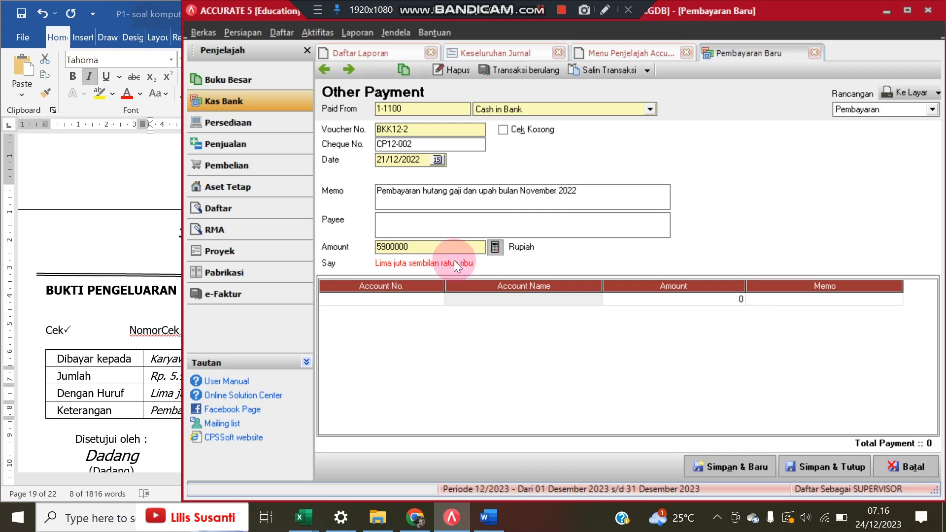
Allocate the payment to account 2-1200 Expense Payable, and save and close it.
left_click(396, 301)
left_click(435, 299)
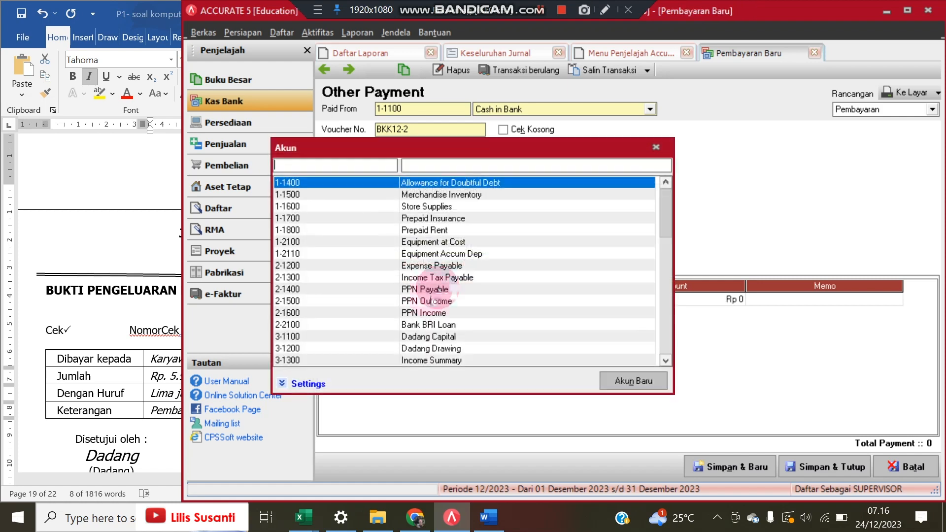
double_click(450, 265)
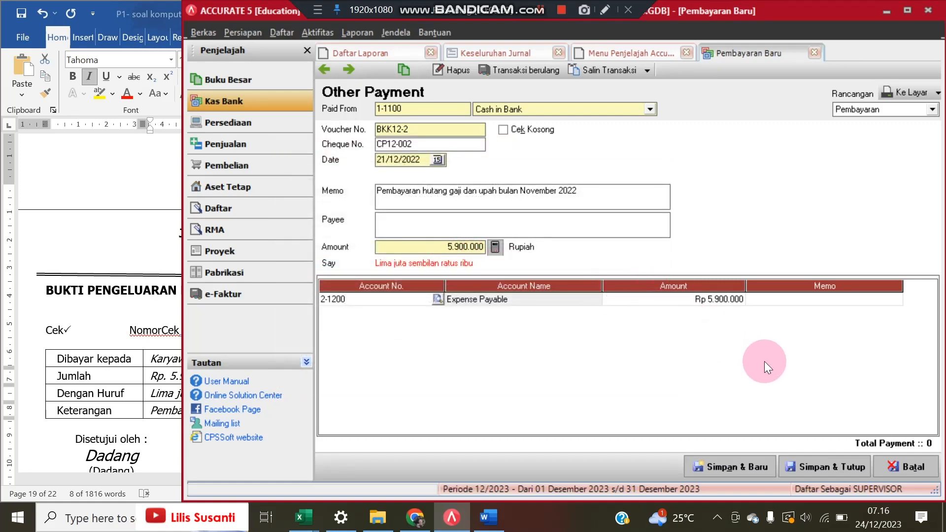
left_click(806, 468)
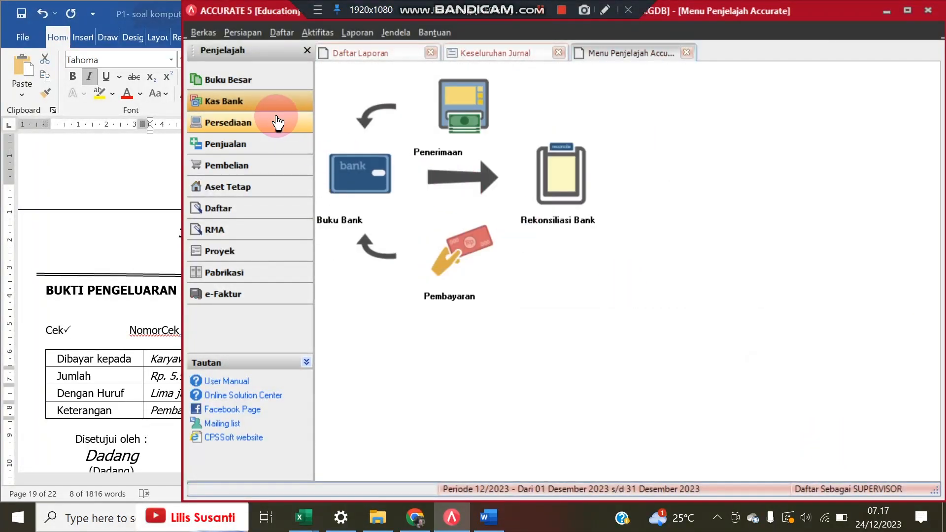
Open the account list from the general ledger and check the balance of account 2-1200 Expense Payable.
left_click(252, 83)
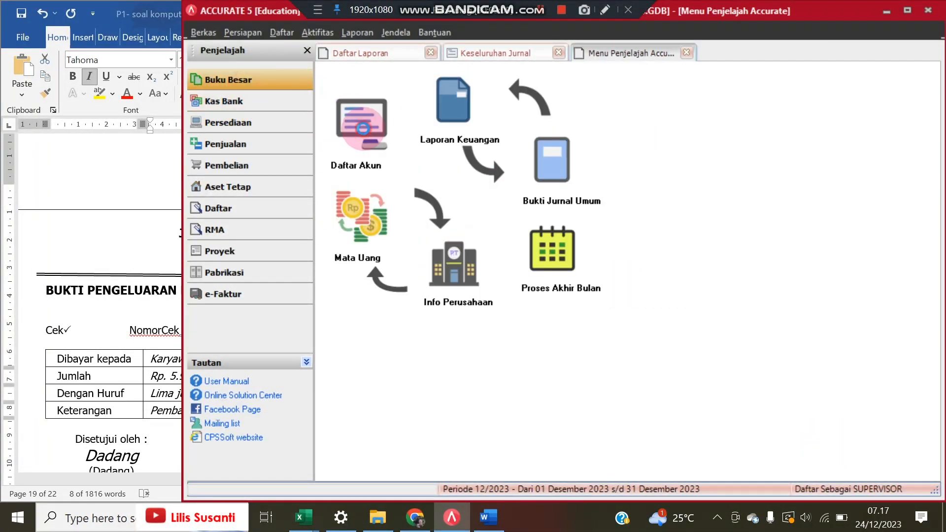
left_click(363, 129)
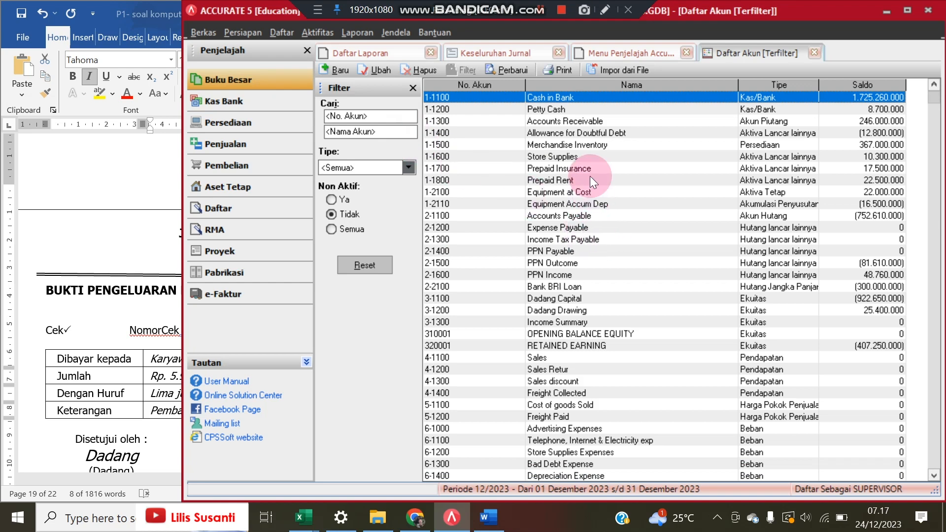
left_click(593, 228)
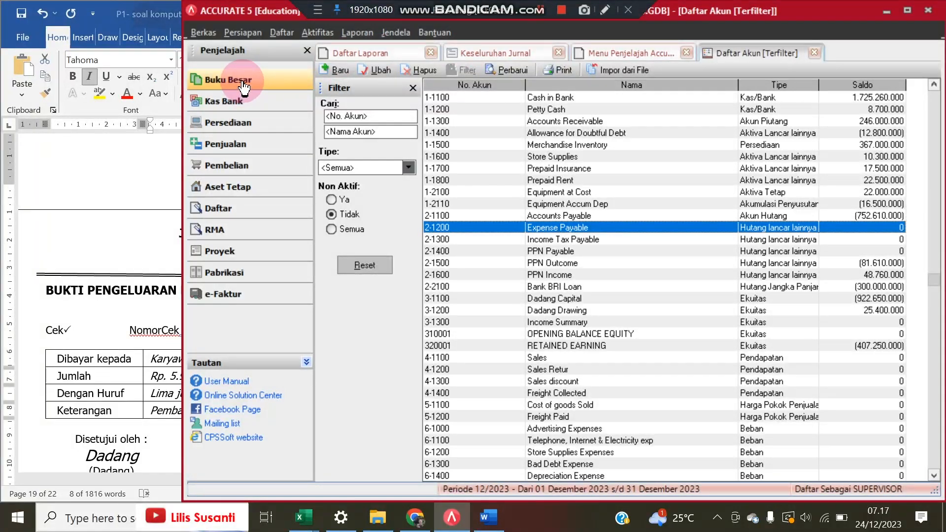
Read transaction document No.18 in Word for the payee, cheque, date, amount and loan payment breakdown.
left_click(86, 210)
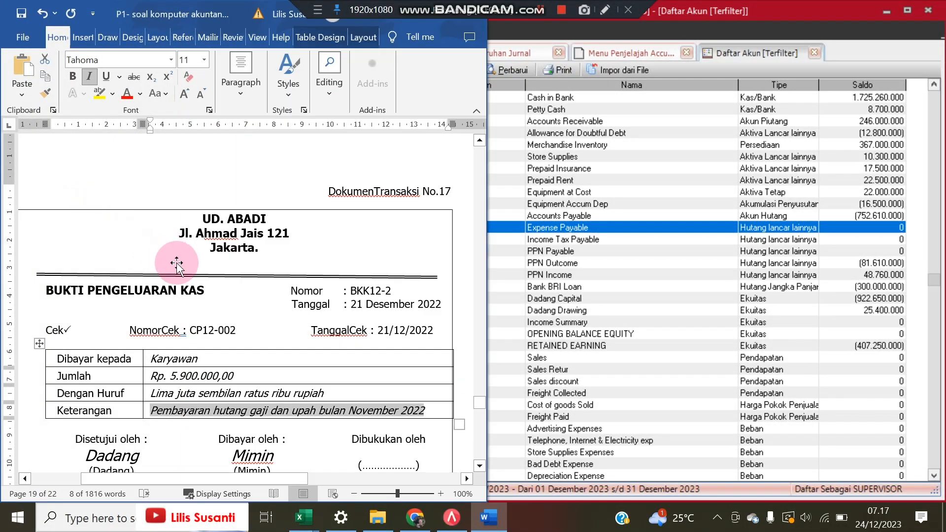
scroll(179, 266, "down", 14)
scroll(182, 269, "up", 3)
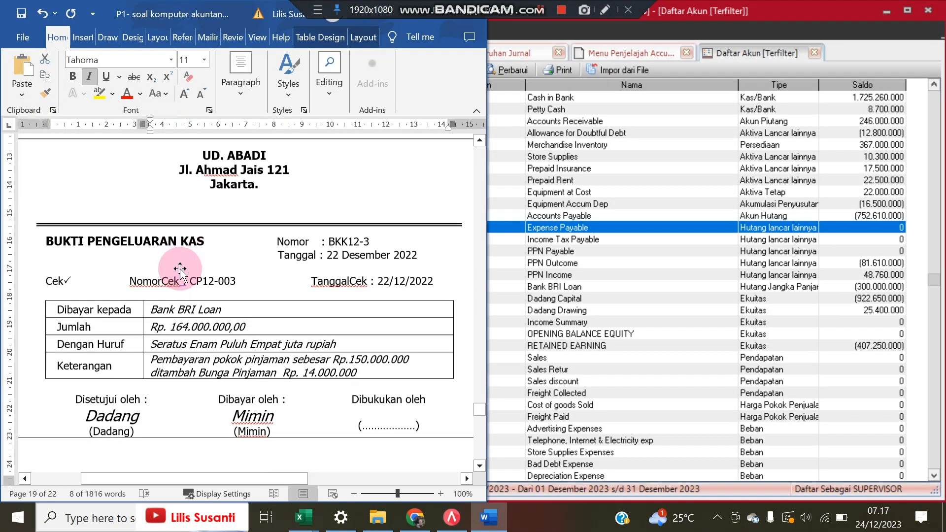
scroll(181, 268, "down", 3)
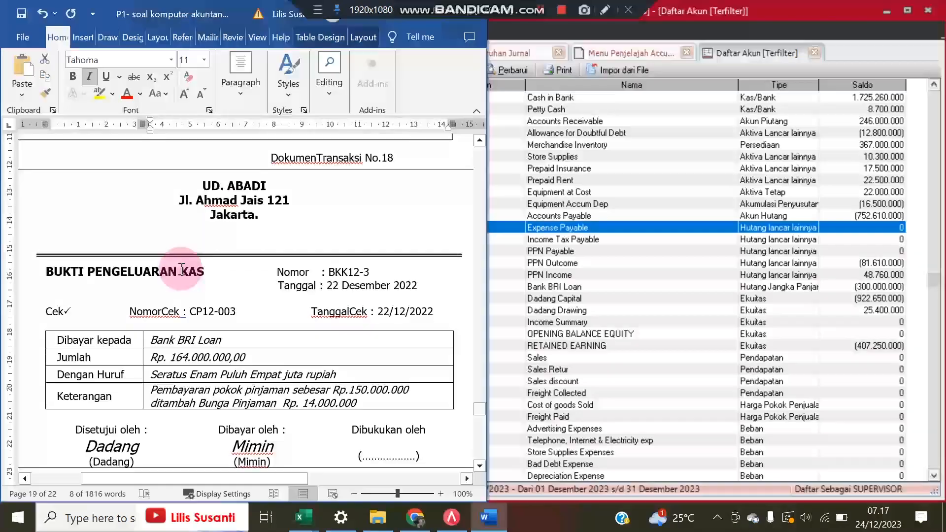
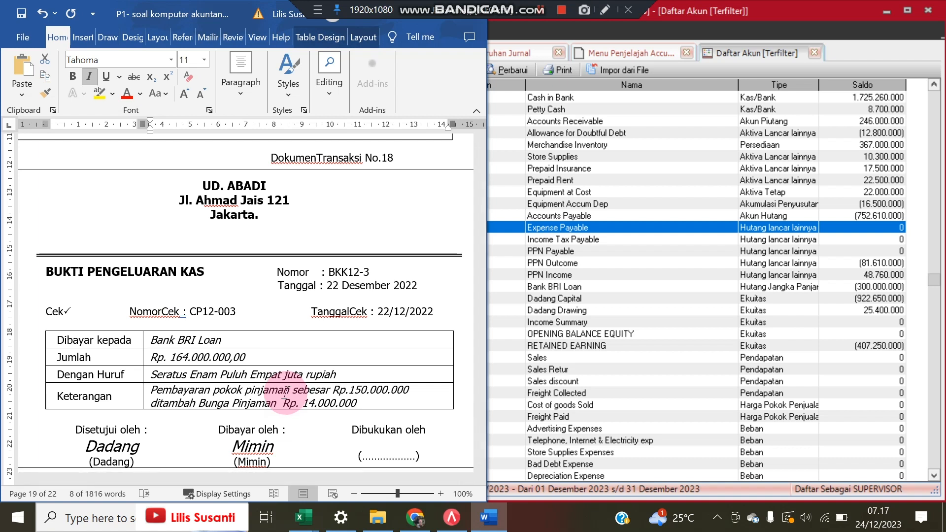
left_click(554, 20)
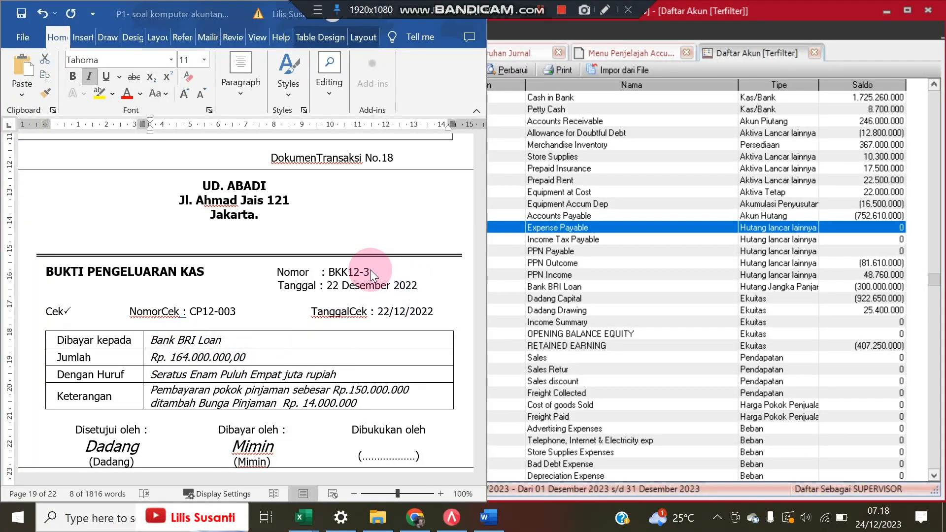
Start a new cash/bank Other Payment in Accurate for document No.18, paid from Cash in Bank.
left_click(595, 203)
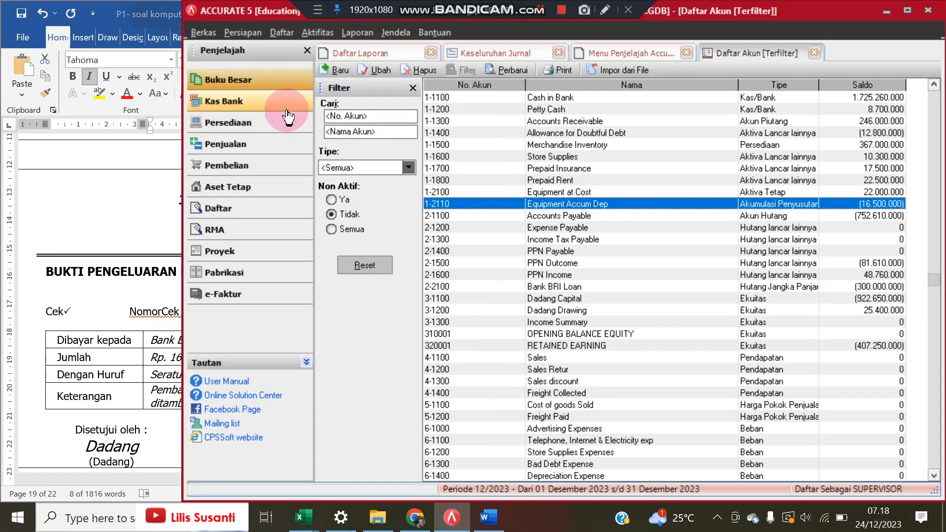
left_click(248, 102)
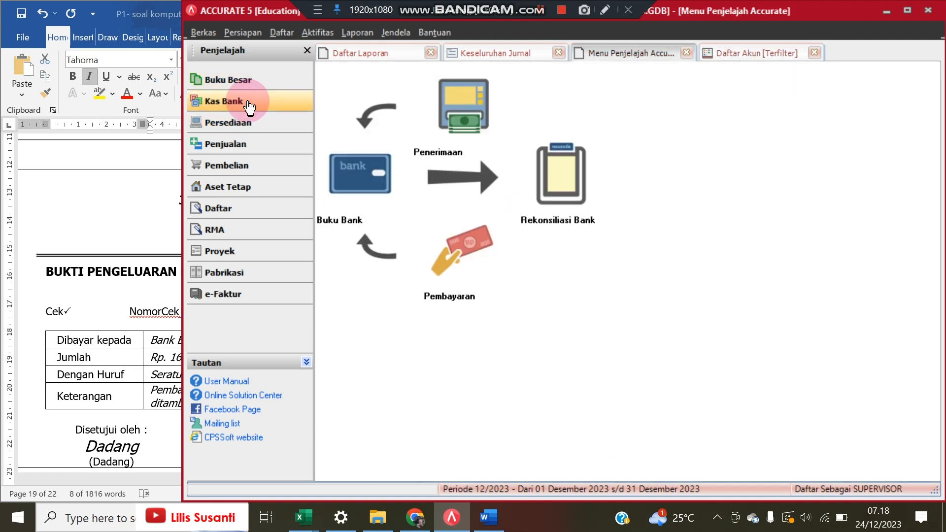
left_click(445, 269)
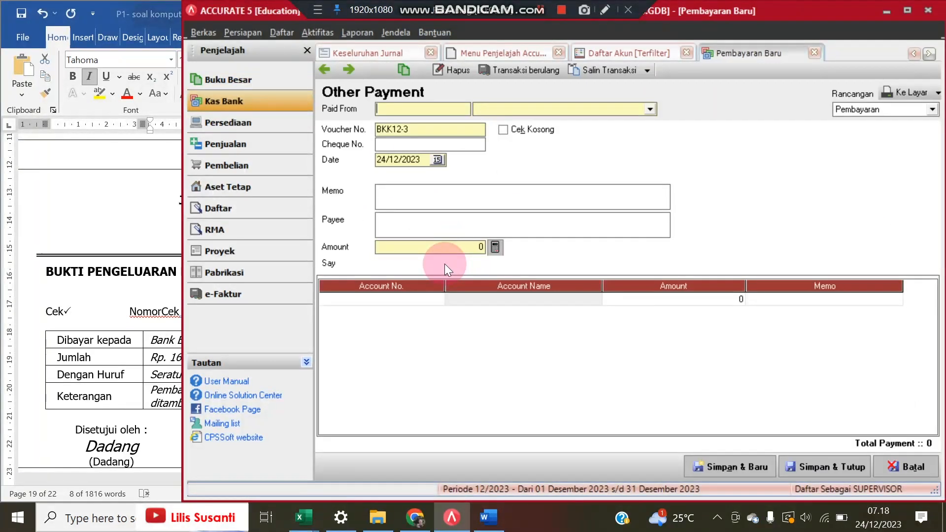
left_click(63, 273)
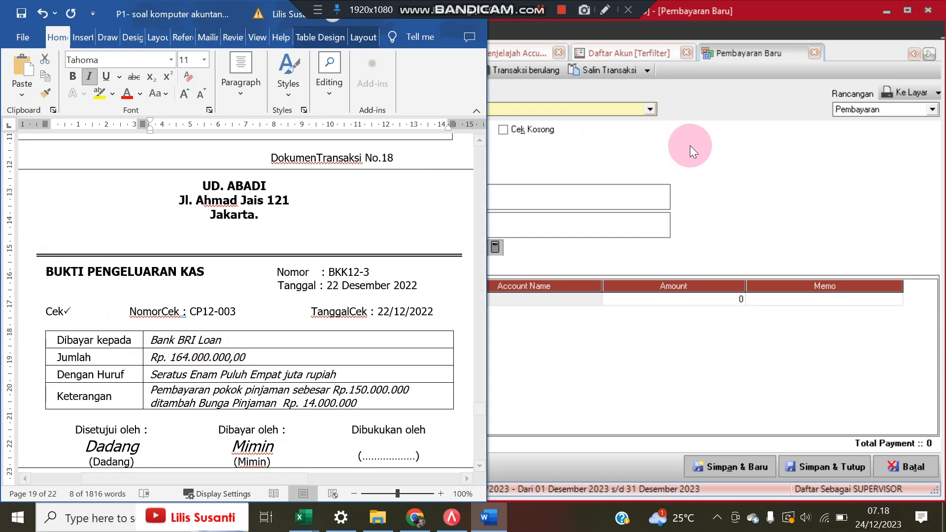
left_click(684, 130)
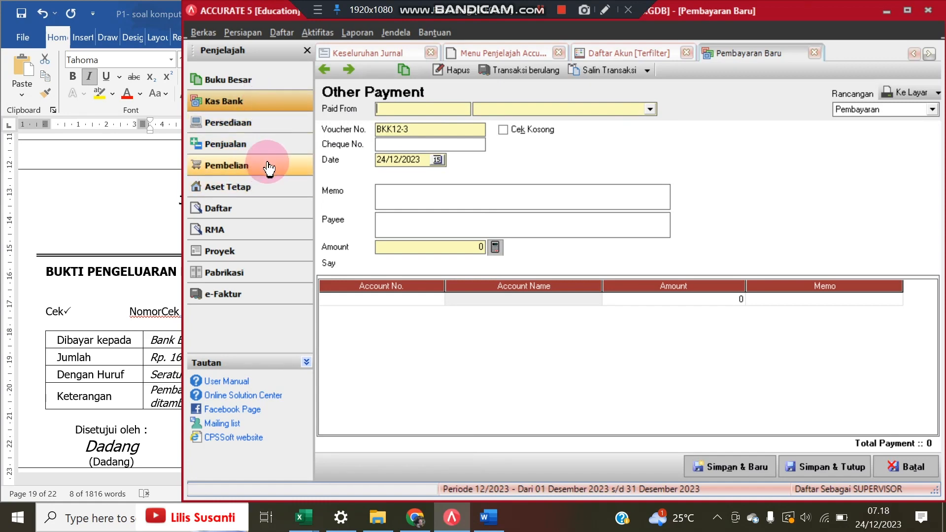
left_click(650, 109)
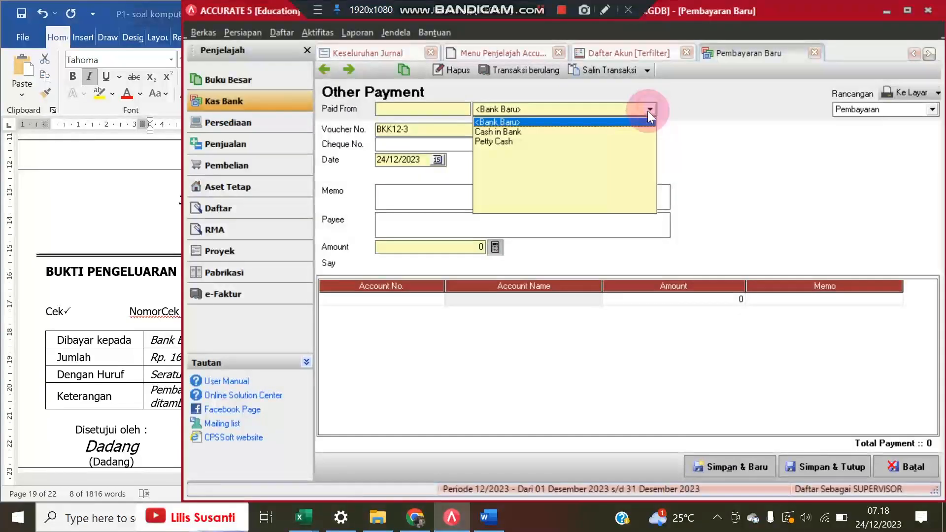
left_click(540, 133)
Copy cheque number CP12-003 from document No.18 into the payment and set its date to 22/12/2022.
left_click(159, 291)
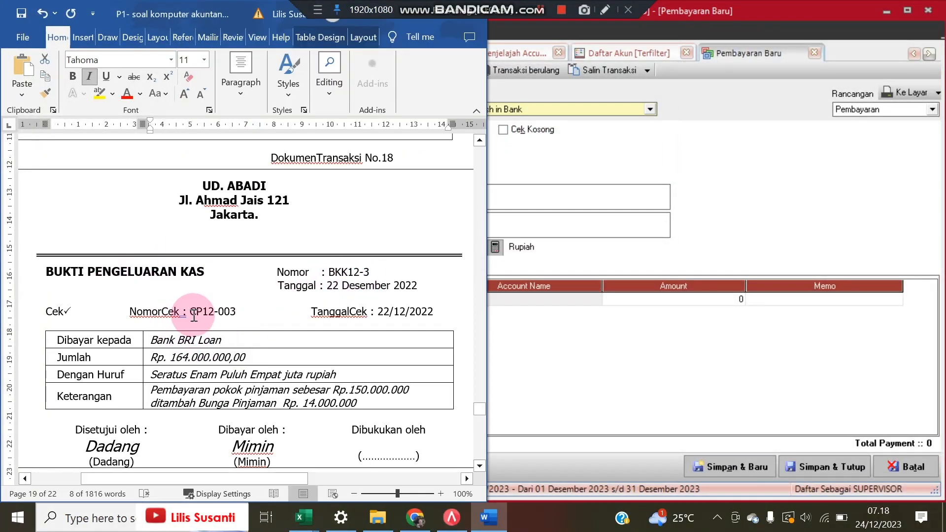
left_click_drag(194, 315, 241, 311)
key("ctrl+c")
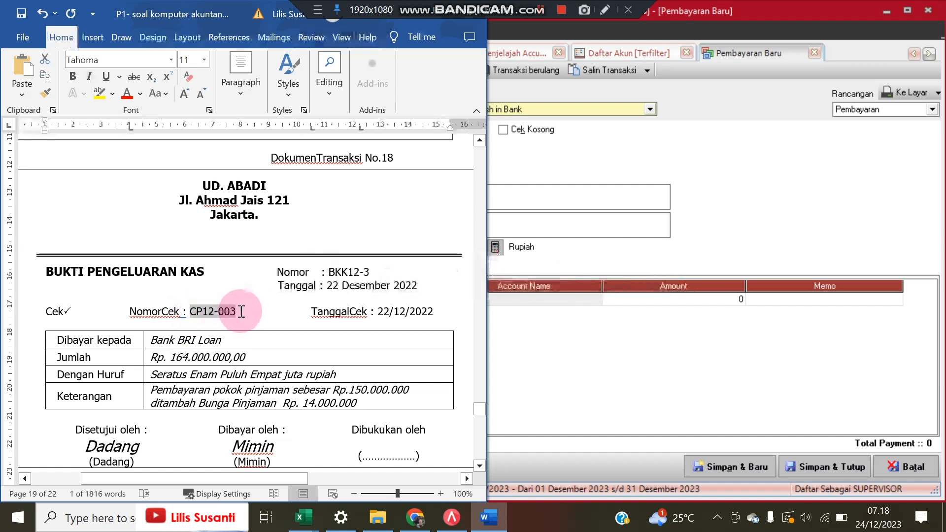
left_click(574, 155)
left_click(414, 131)
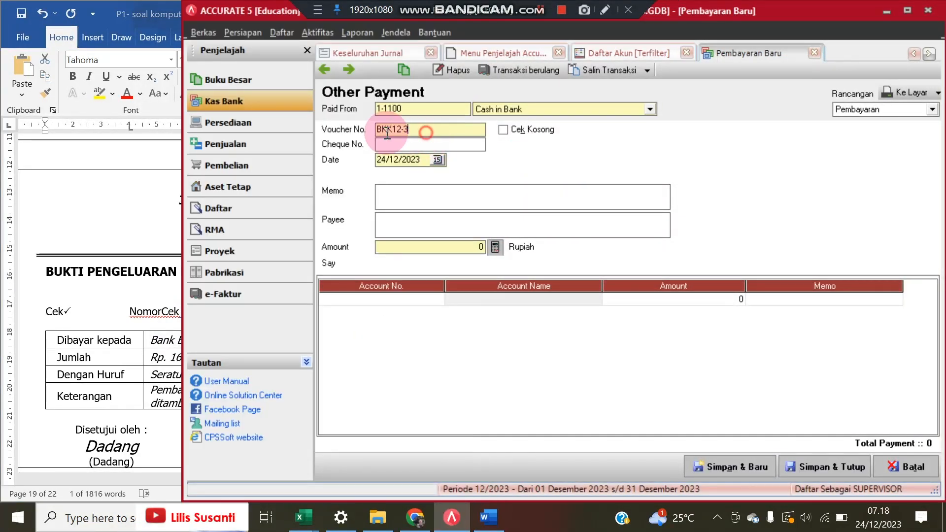
left_click(410, 144)
key("ctrl+v")
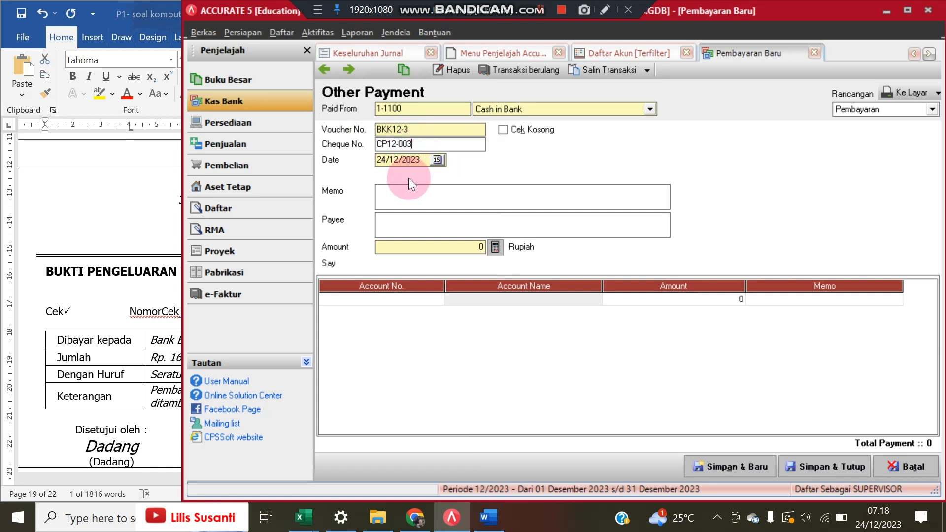
key("Tab")
type("22/12/2022")
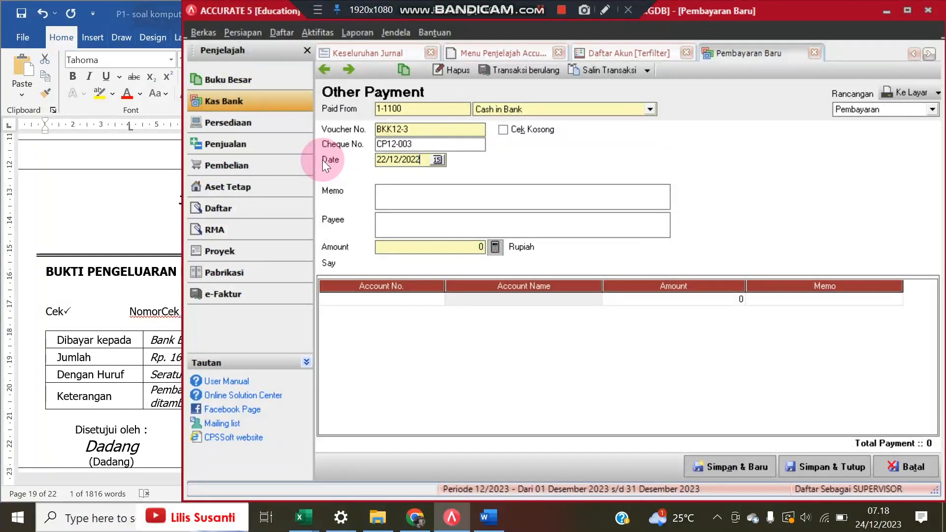
Fill the payment memo with "Pembayaran pokok pinjaman dan bunga", reusing the description text from document No.18.
left_click(148, 383)
left_click_drag(151, 389, 279, 386)
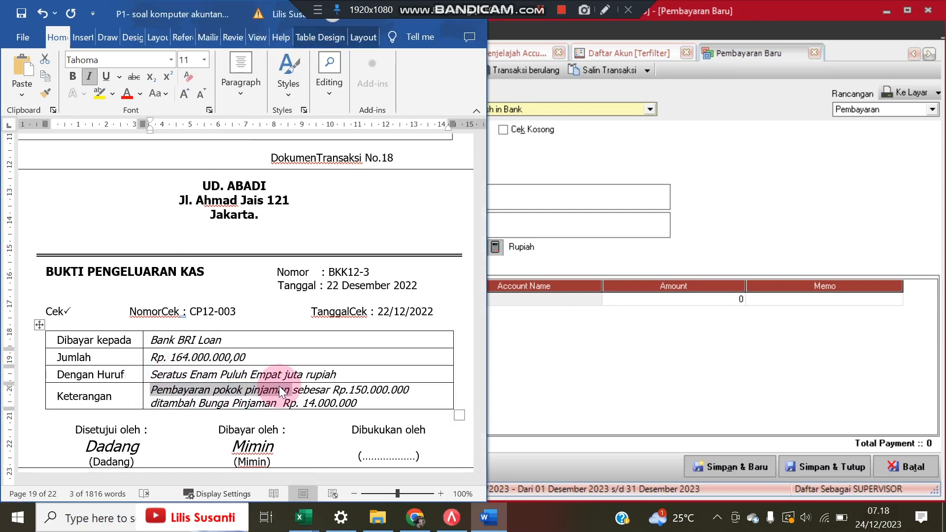
key("ctrl+c")
left_click(583, 204)
key("ctrl+v")
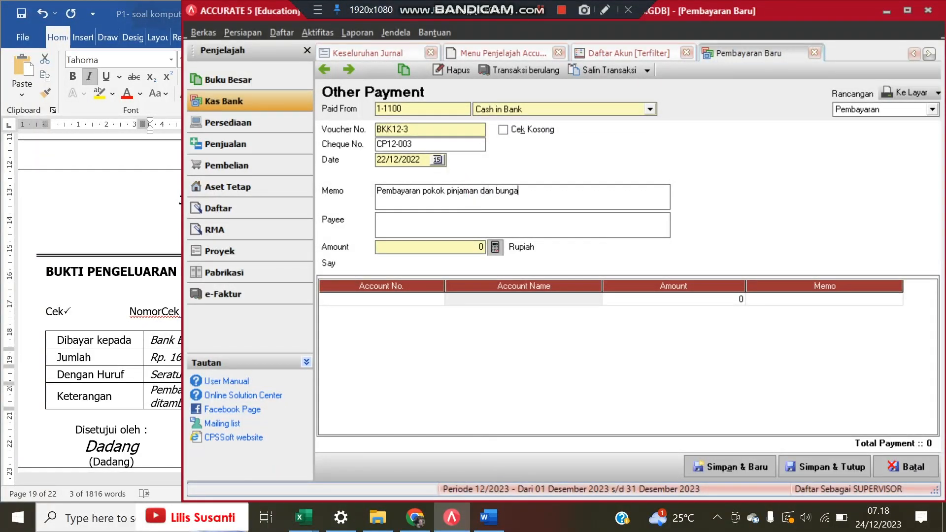
Set the payment amount to 164.000.000 Rupiah, as given in document No.18.
left_click(109, 376)
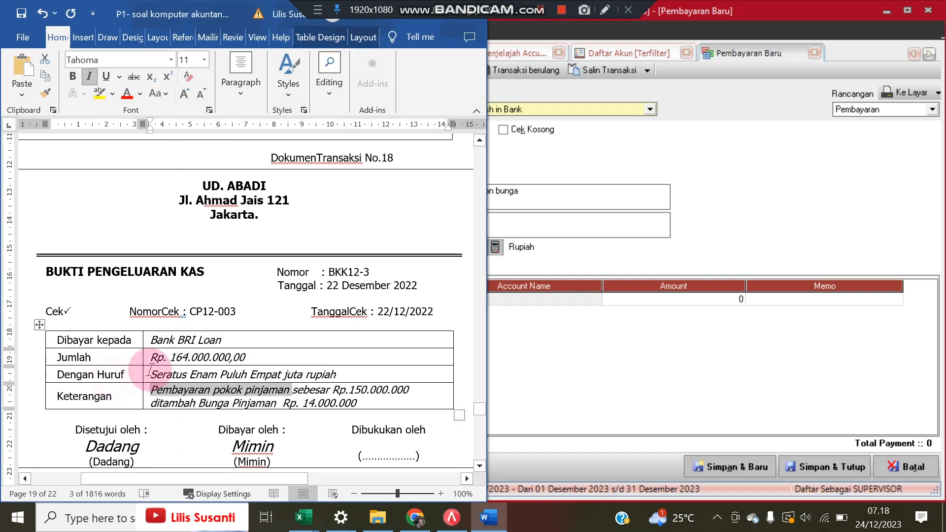
left_click(535, 220)
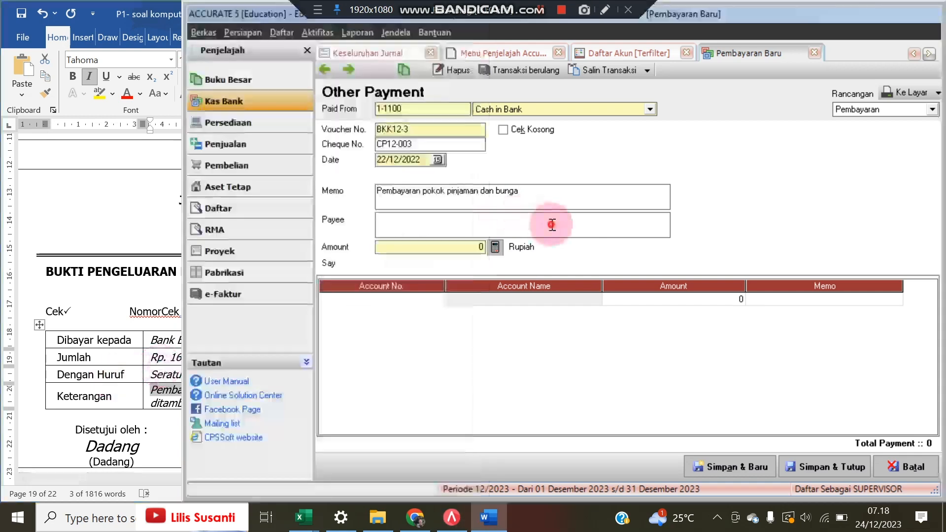
left_click(452, 247)
type("164.000.000")
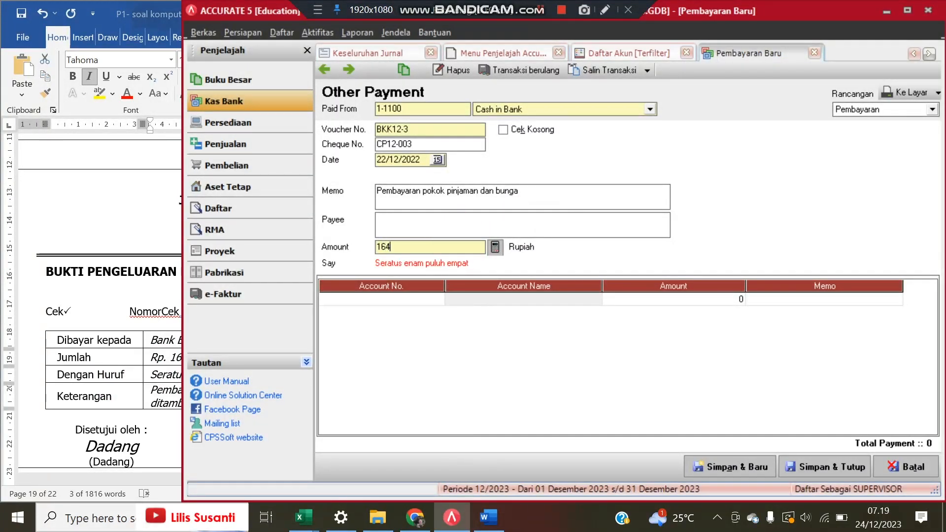
key("Tab")
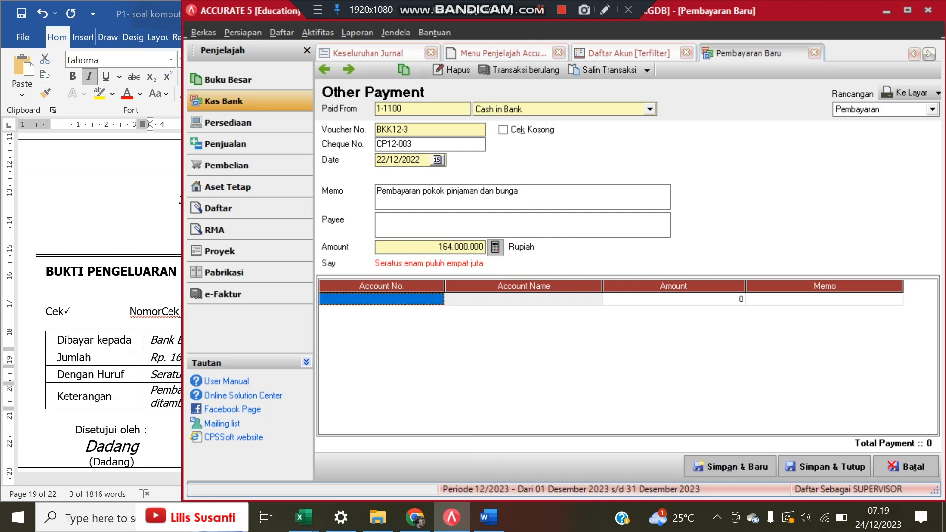
Allocate the first payment line to account 2-2100 Bank BRI Loan.
double_click(440, 295)
left_click(83, 357)
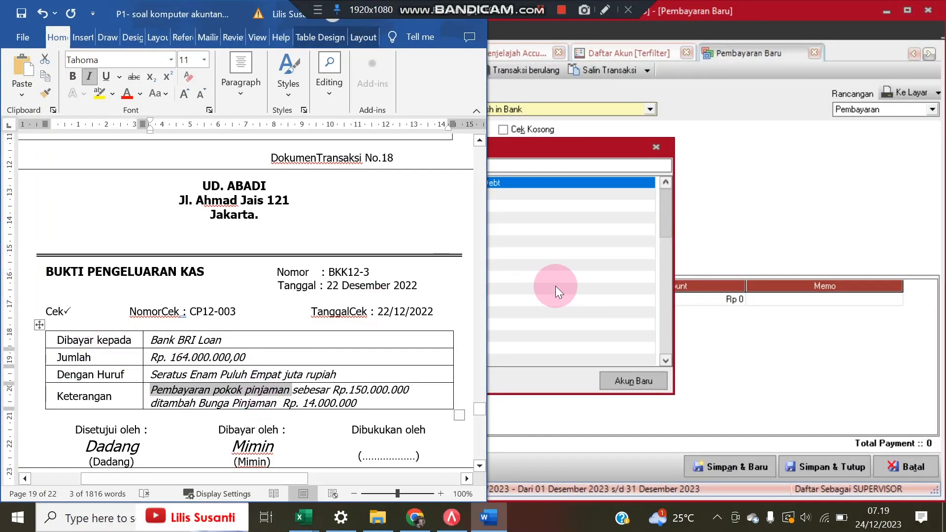
left_click(589, 240)
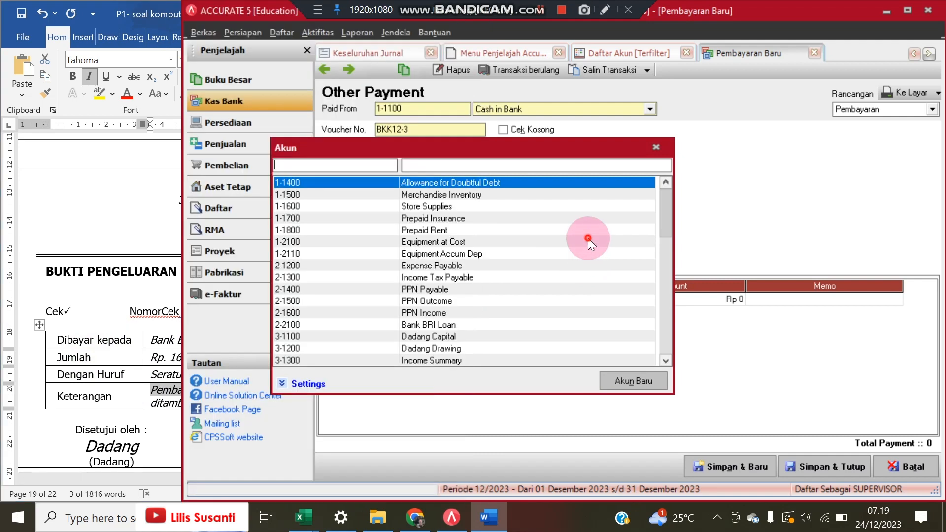
double_click(442, 323)
Set the Bank BRI Loan line's amount to 150.000.000, the loan principal stated in document No.18.
left_click(710, 302)
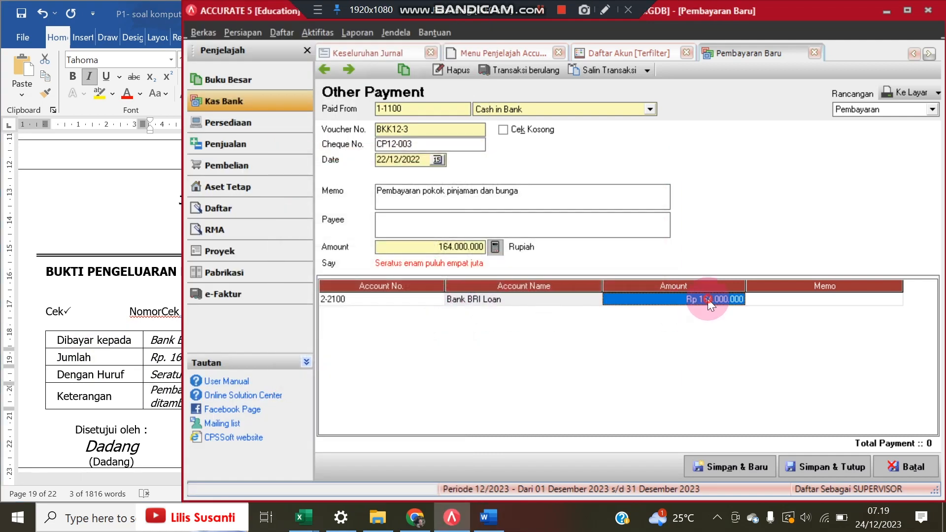
left_click(74, 357)
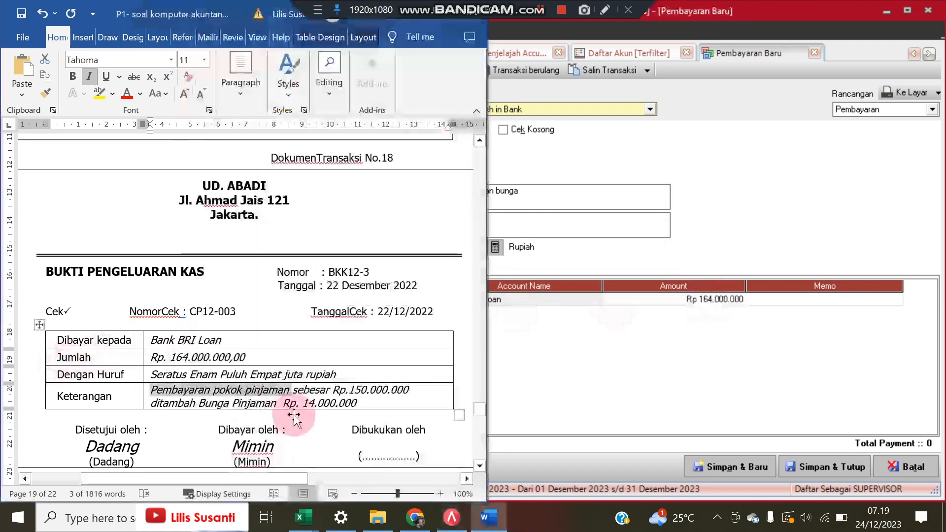
left_click(715, 295)
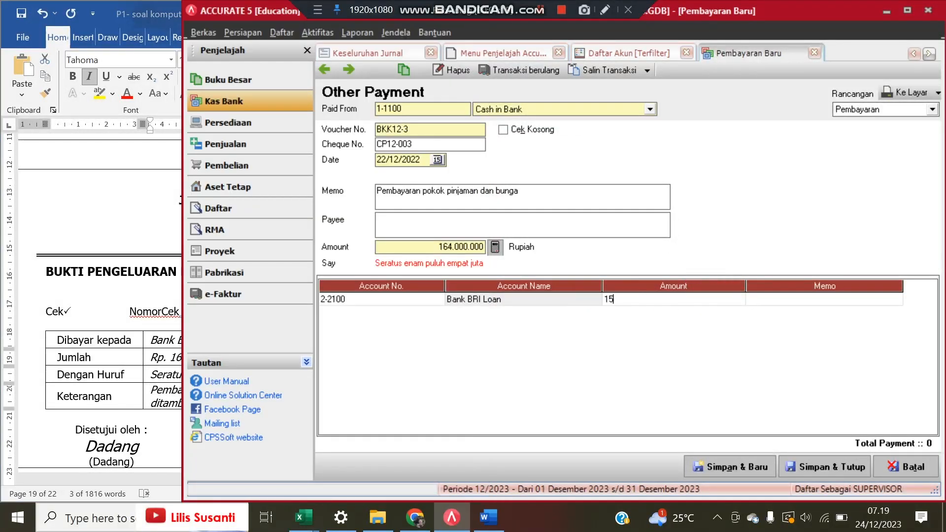
left_click(153, 392)
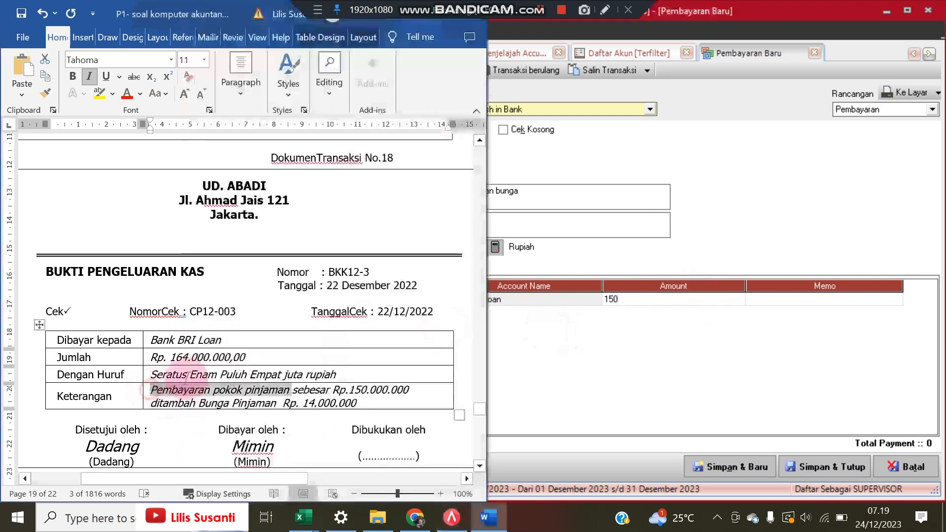
left_click(630, 296)
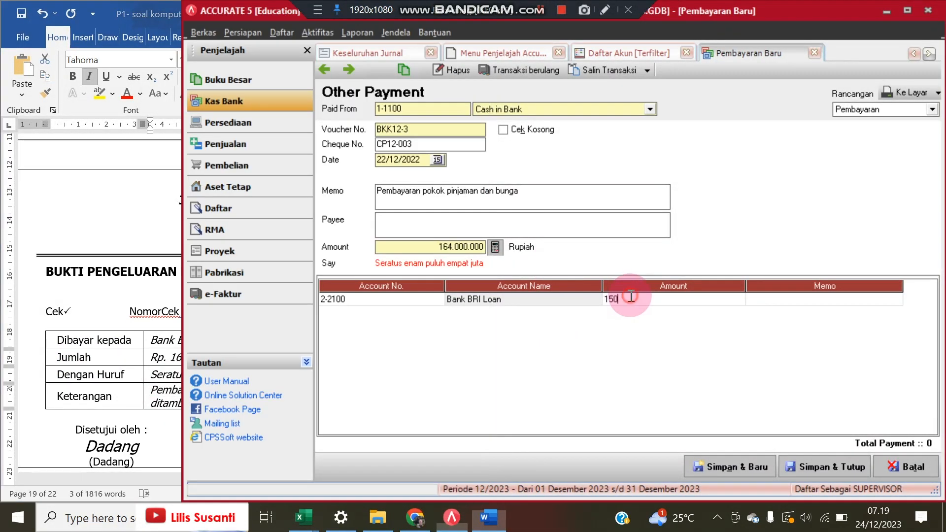
type("000000")
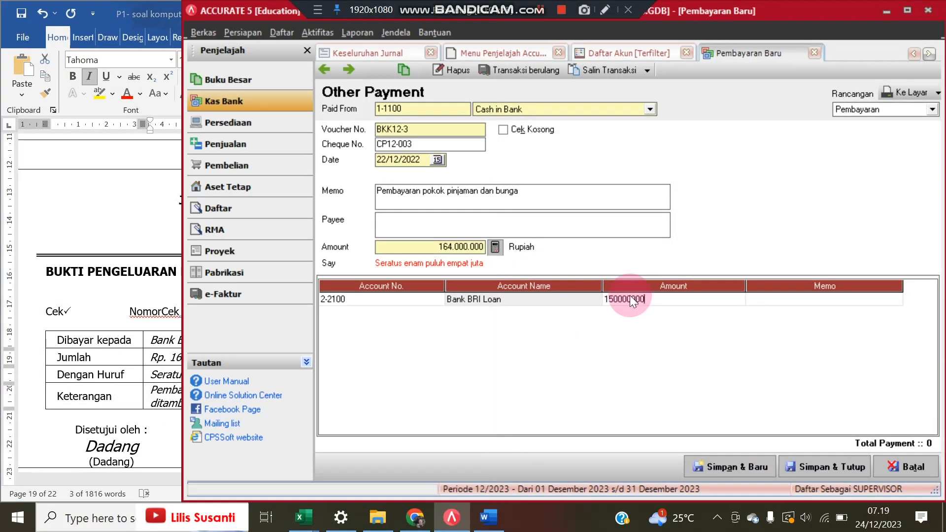
type(".000")
key("Tab")
Add a second payment line for account 9-1100 Interest Expense beneath the Bank BRI Loan line.
left_click_drag(179, 269, 315, 269)
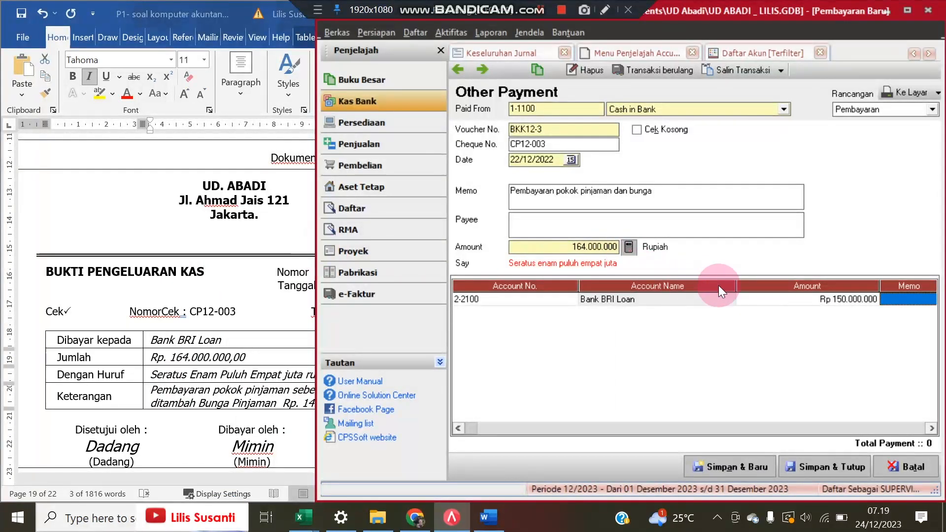
left_click_drag(738, 287, 699, 287)
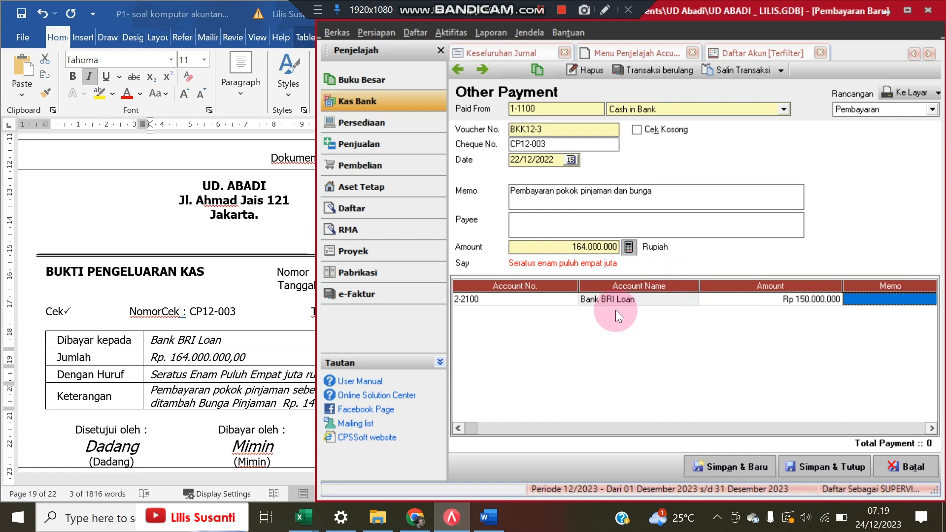
key("Tab")
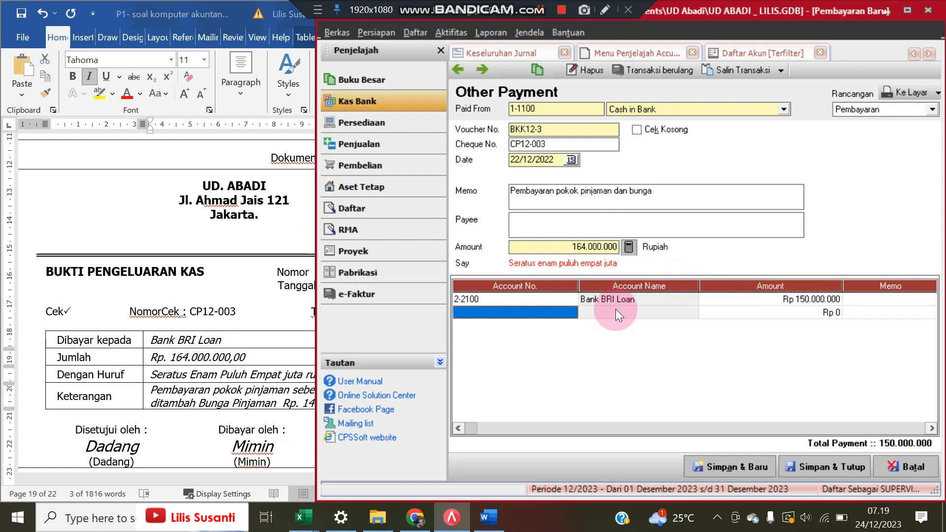
left_click(570, 309)
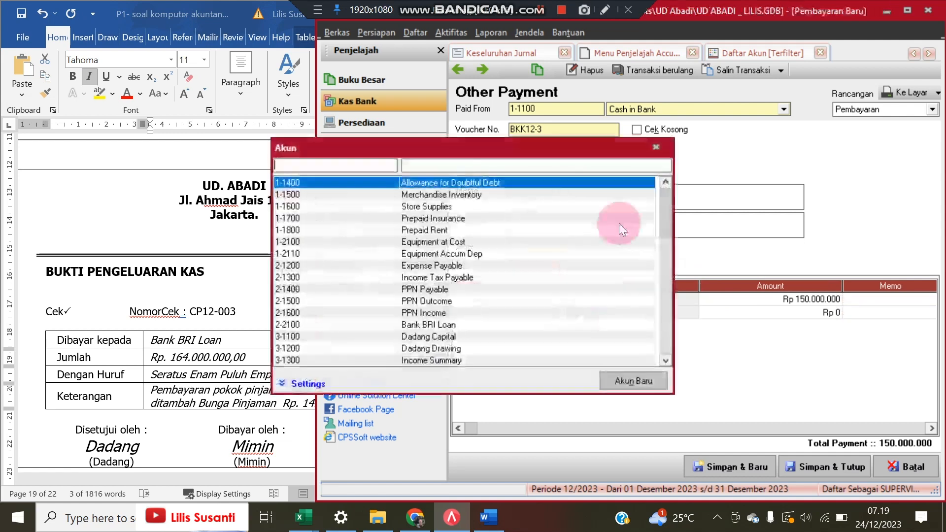
left_click(668, 351)
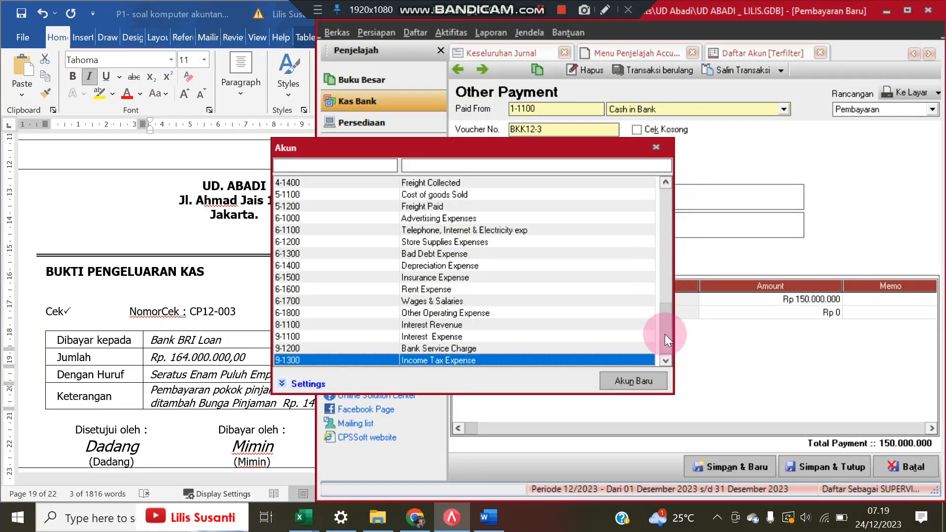
left_click(446, 339)
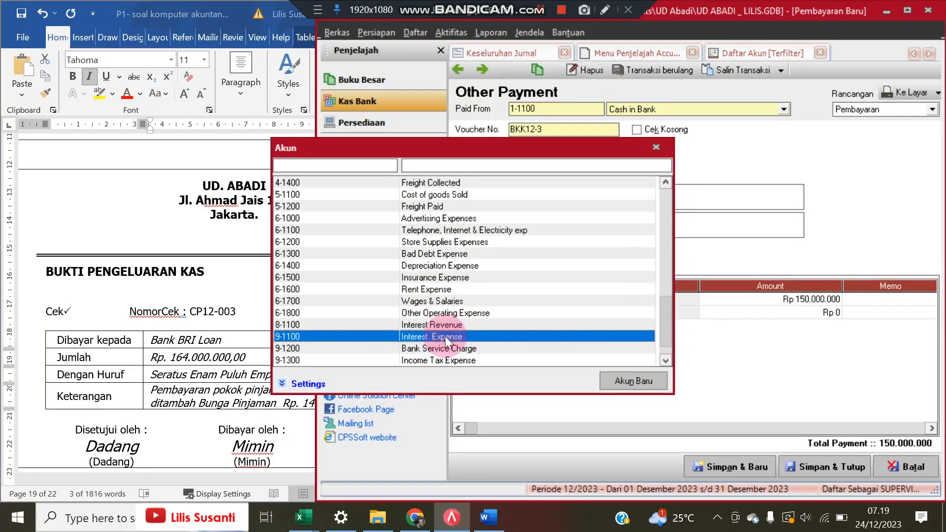
double_click(445, 336)
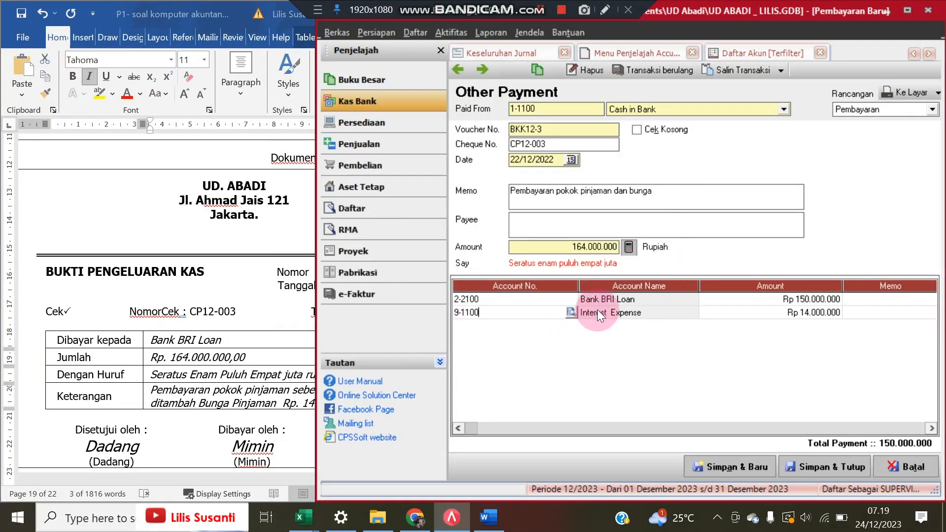
Check the payment's principal, interest and total amounts against transaction document No.18 in Word.
left_click(280, 394)
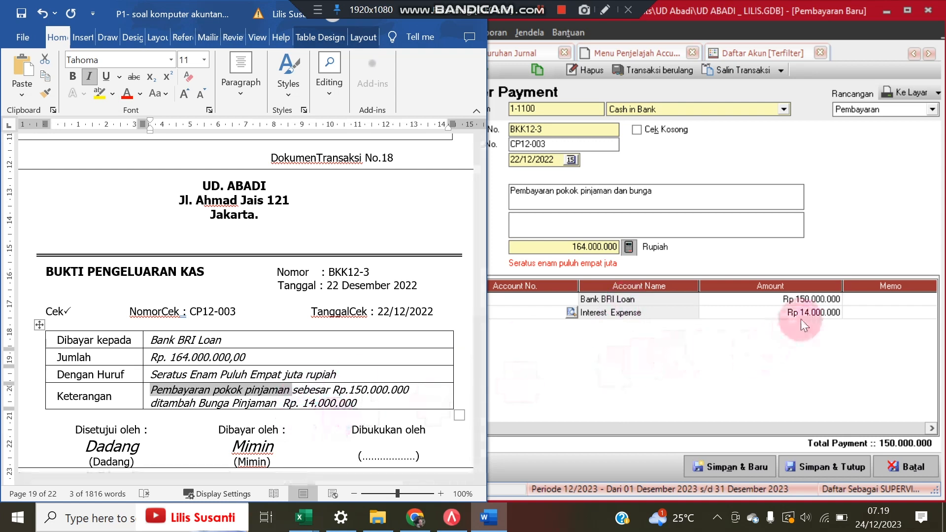
left_click(605, 268)
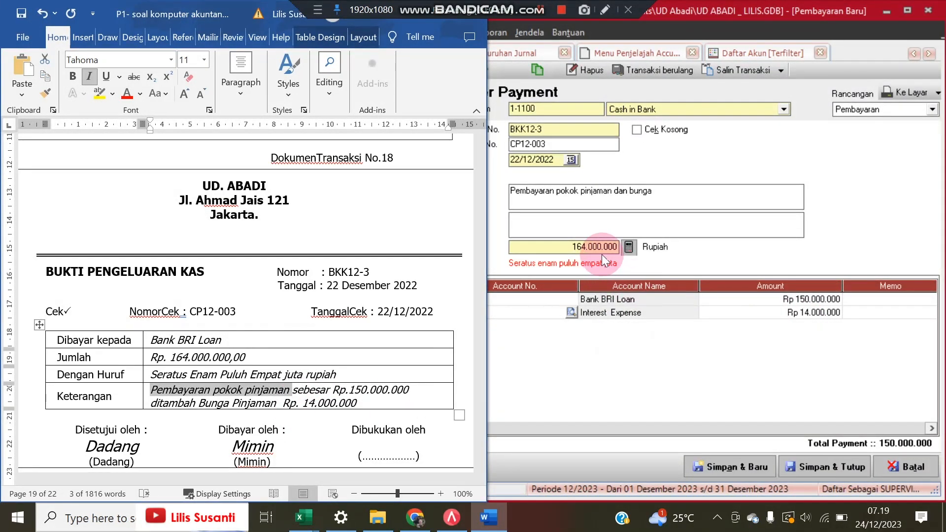
left_click(755, 320)
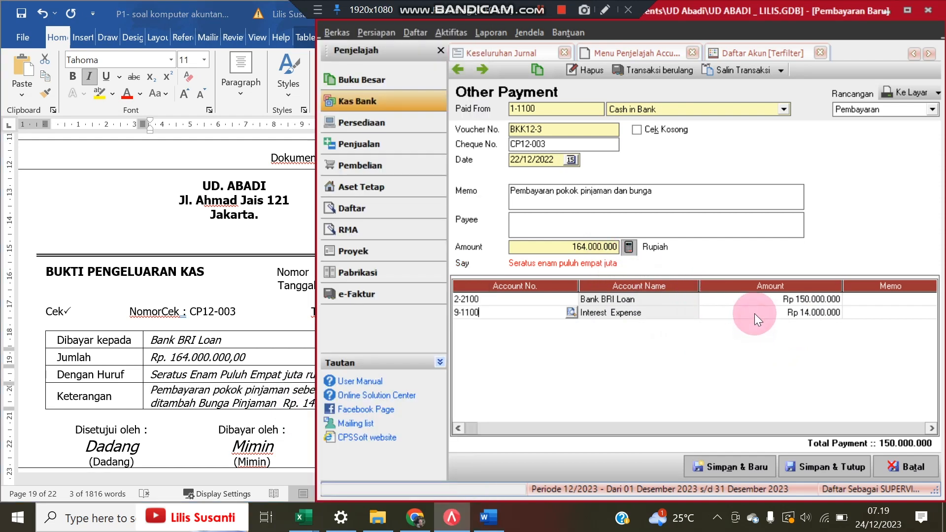
Complete the Interest Expense line and save and close the BRI loan payment voucher BKK12-3.
left_click(755, 313)
key("Tab")
key("Tab")
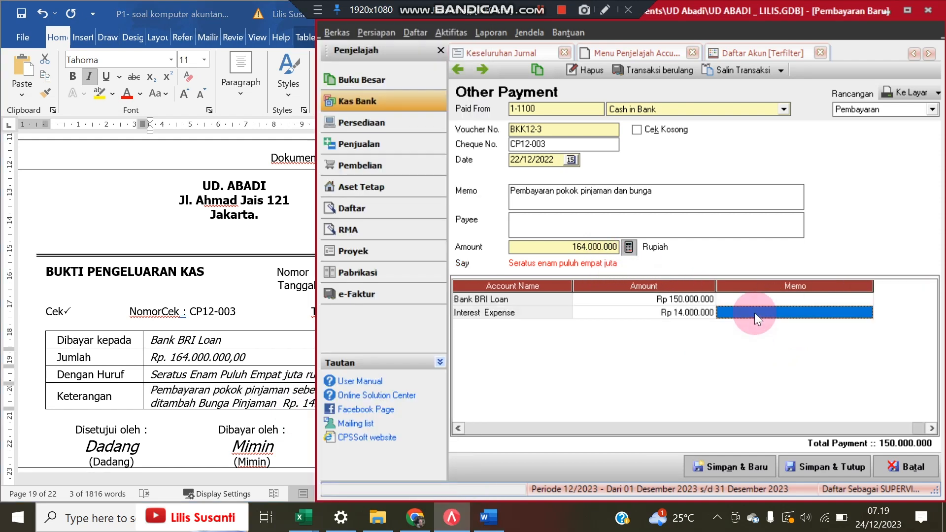
left_click(802, 464)
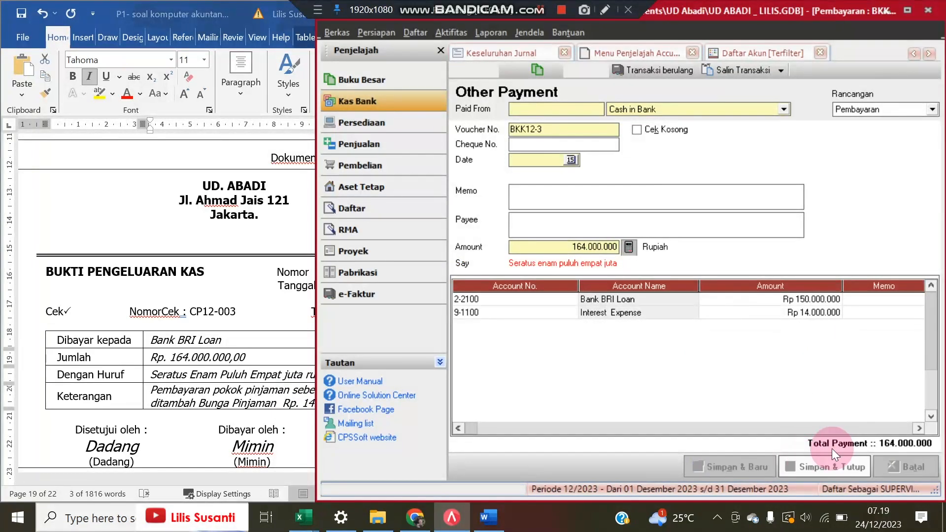
Refresh the Keseluruhan Jurnal report and check the BKK12-3 loan payment entry dated 22 Des 2022 at its end.
left_click(506, 52)
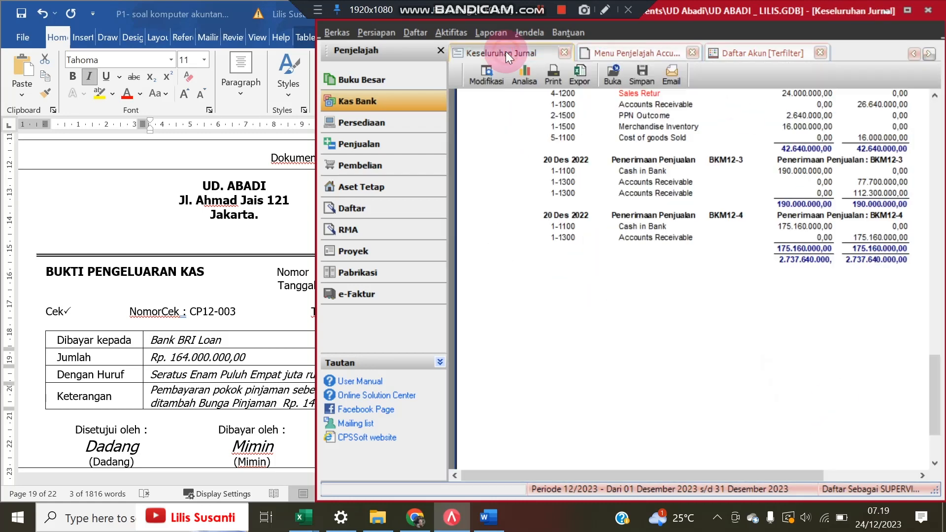
left_click_drag(314, 98, 127, 97)
left_click(596, 127)
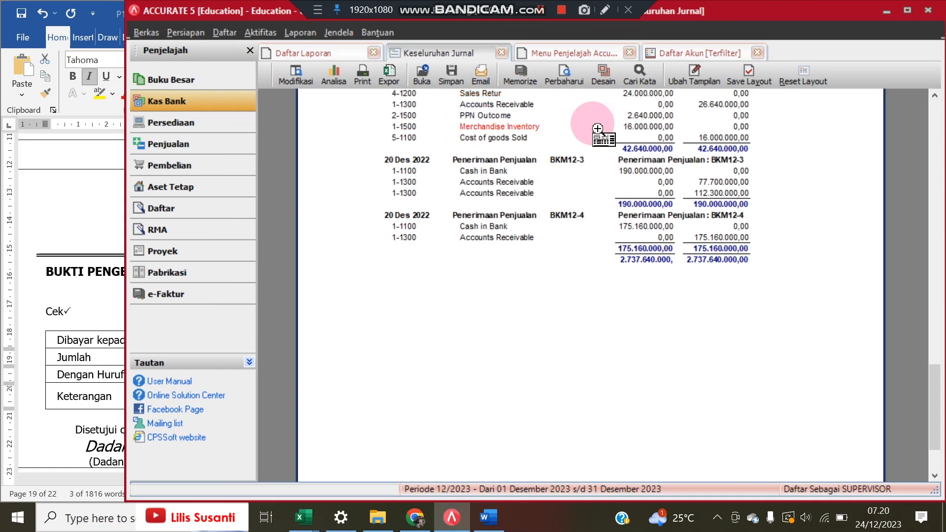
left_click(563, 74)
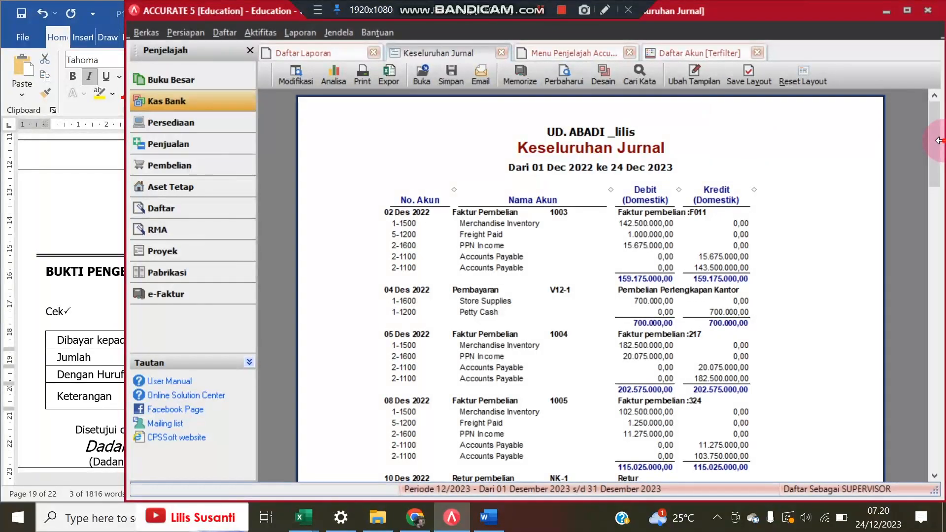
left_click_drag(938, 140, 939, 427)
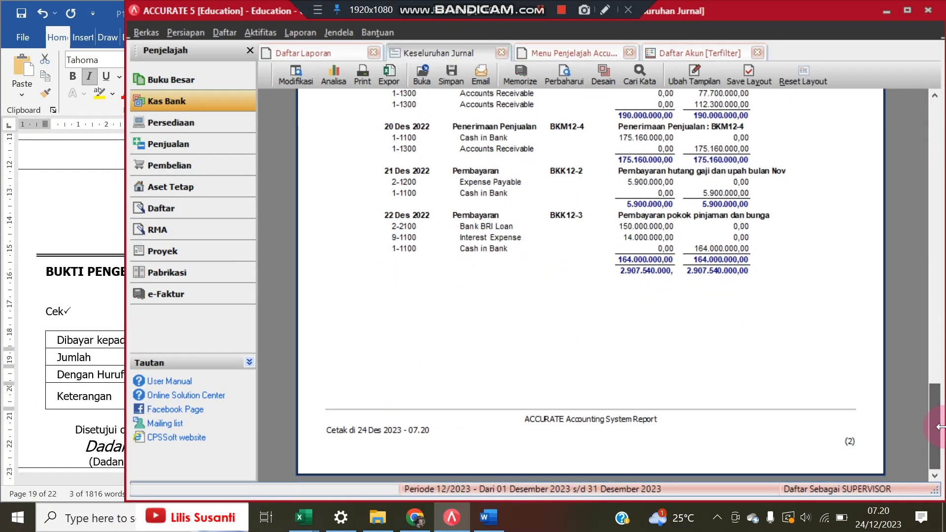
scroll(811, 380, "up", 1)
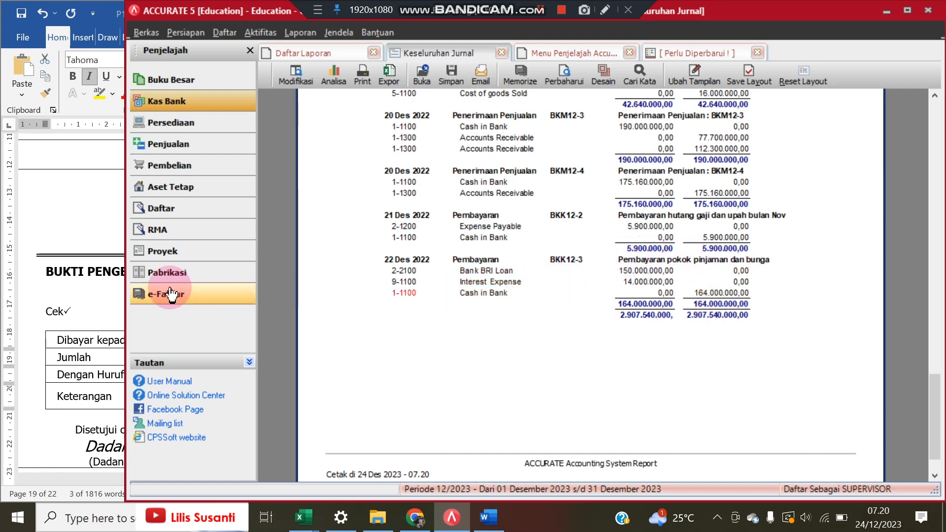
Read transaction document No.19 in Word, and start a new Purchase Payment in Accurate with the document kept visible alongside.
left_click(101, 296)
scroll(131, 306, "down", 5)
scroll(132, 306, "down", 7)
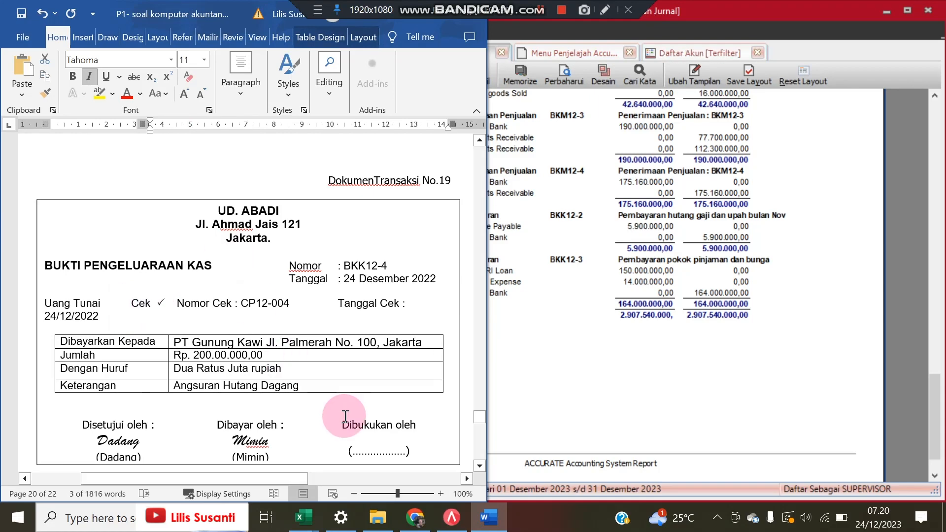
left_click(619, 353)
left_click(147, 166)
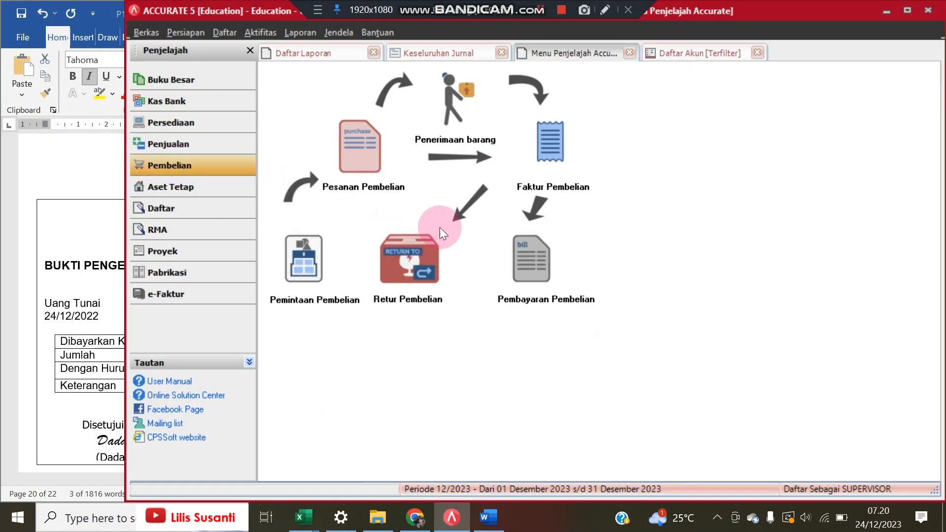
left_click(517, 247)
left_click_drag(124, 195, 212, 161)
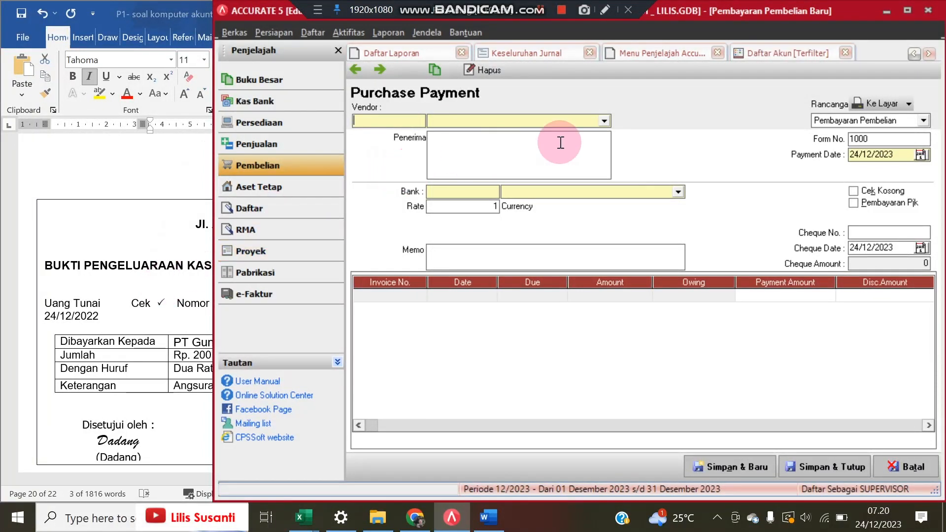
Choose PT Gunung Kawi (S001) as the purchase payment's vendor, matching the payee in document No.19.
left_click(604, 121)
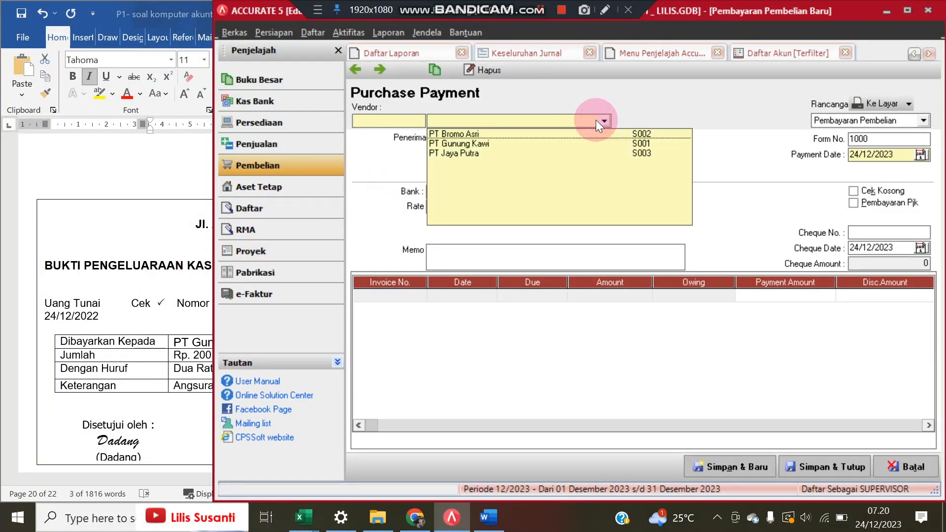
left_click(477, 141)
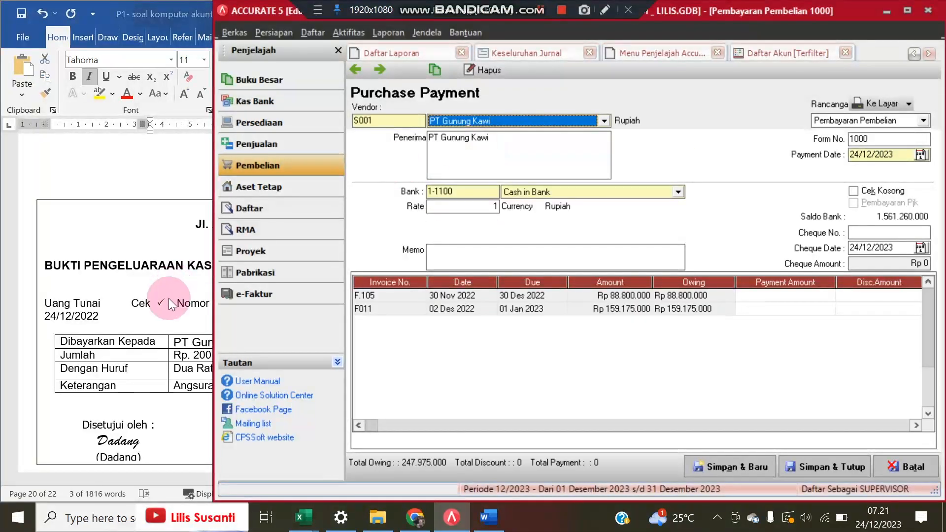
left_click(205, 342)
left_click(713, 144)
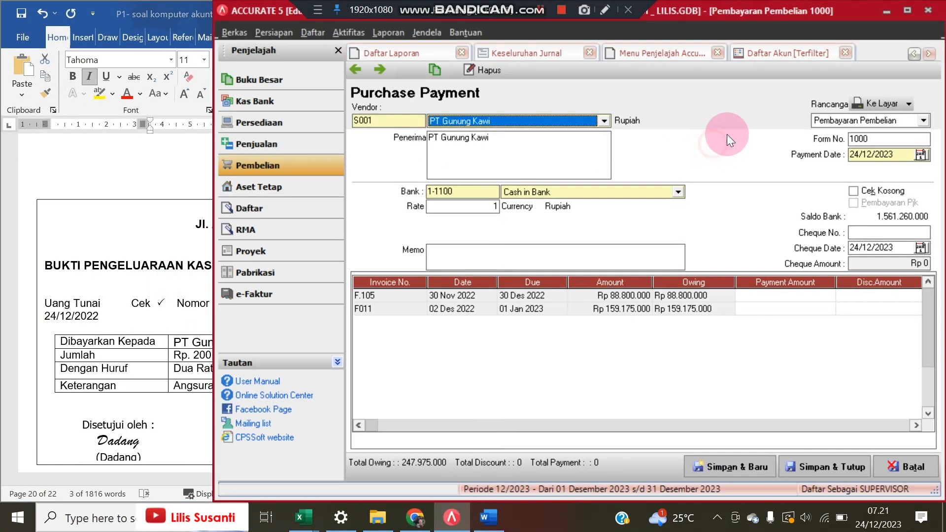
Copy voucher number BKK12-4 from document No.19 in Word into the purchase payment's form number.
left_click(90, 275)
left_click(244, 303)
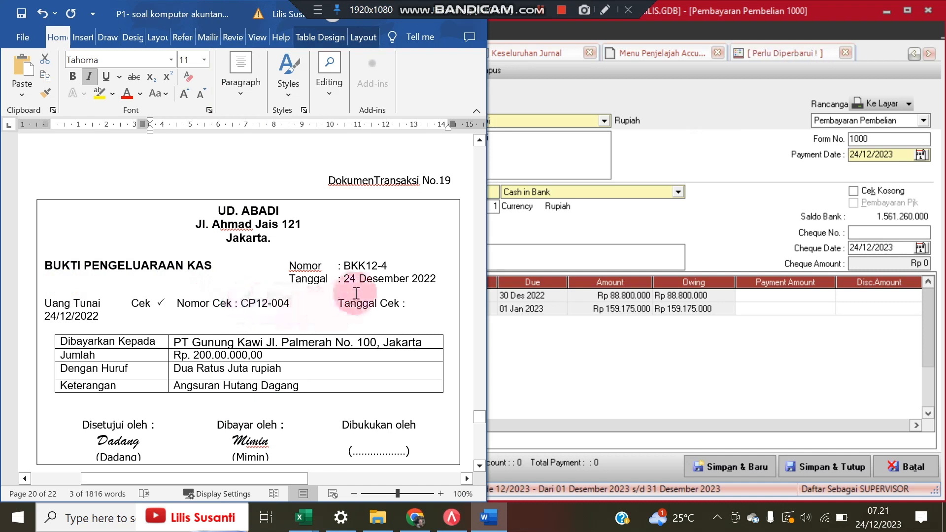
left_click(350, 262)
left_click_drag(351, 261, 389, 264)
key("ctrl+c")
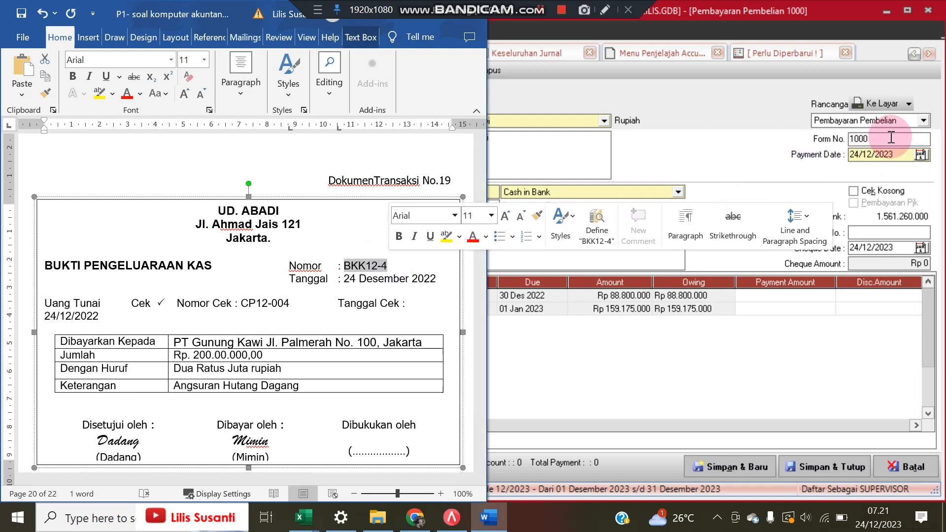
left_click(830, 132)
key("ctrl+v")
key("Tab")
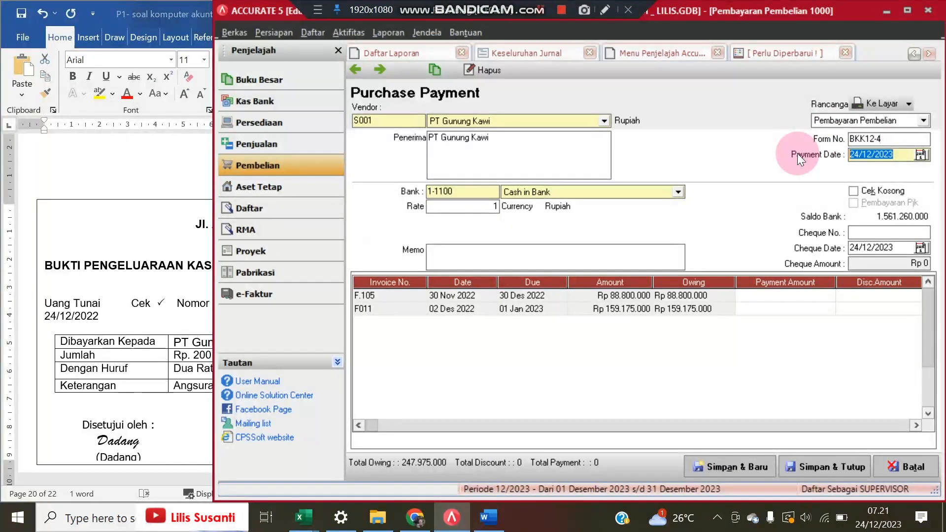
Set both the payment date and the cheque date to 24/12/2022.
type("24")
type("022")
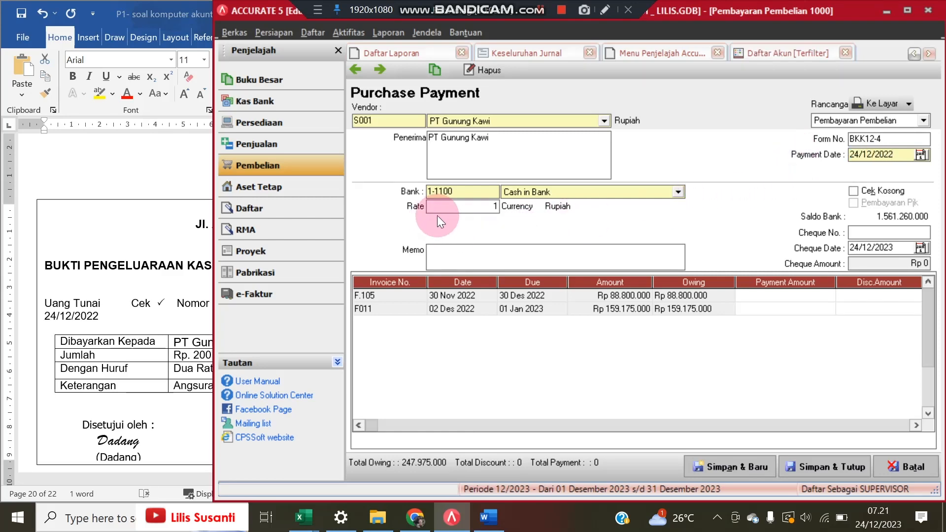
left_click_drag(902, 248, 817, 238)
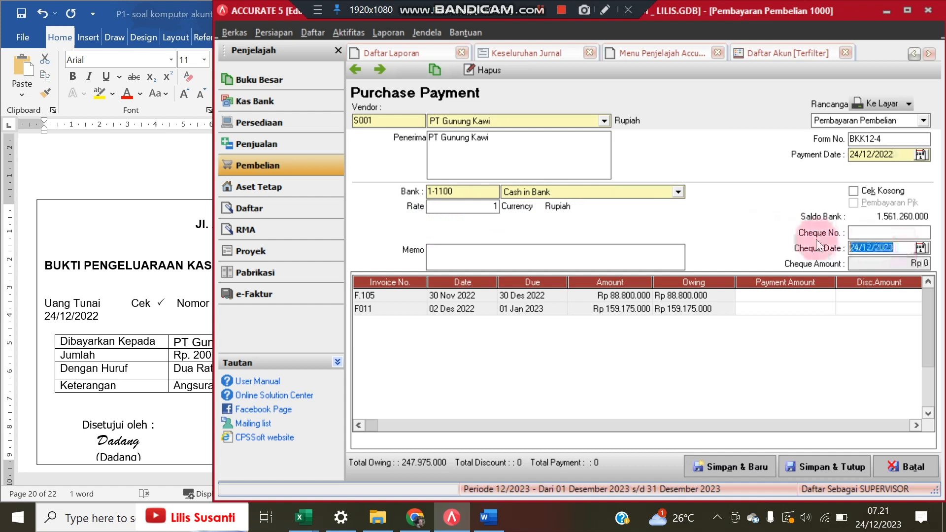
type("124")
left_click_drag(879, 244, 791, 238)
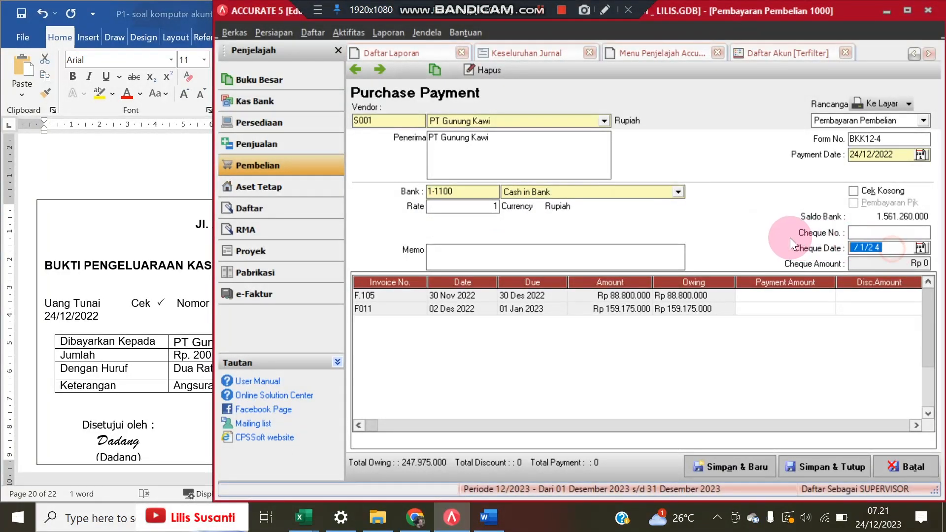
type("24/12/2022")
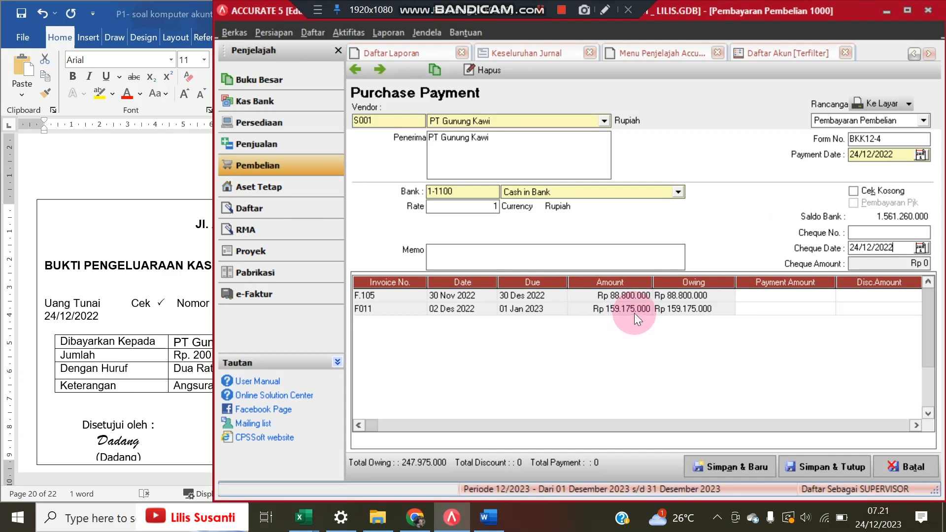
Check the amount in document No.19 and enter 200000000 as the purchase payment's cheque number.
left_click(141, 341)
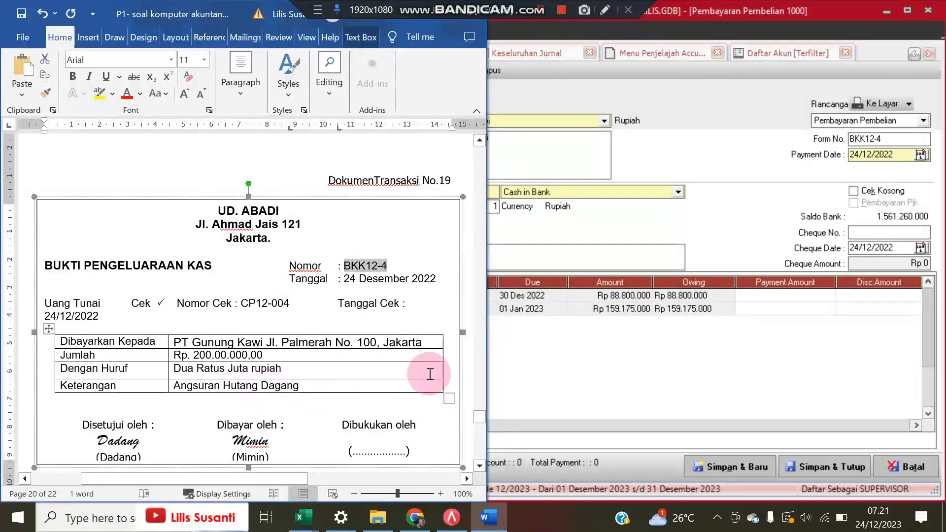
left_click(688, 359)
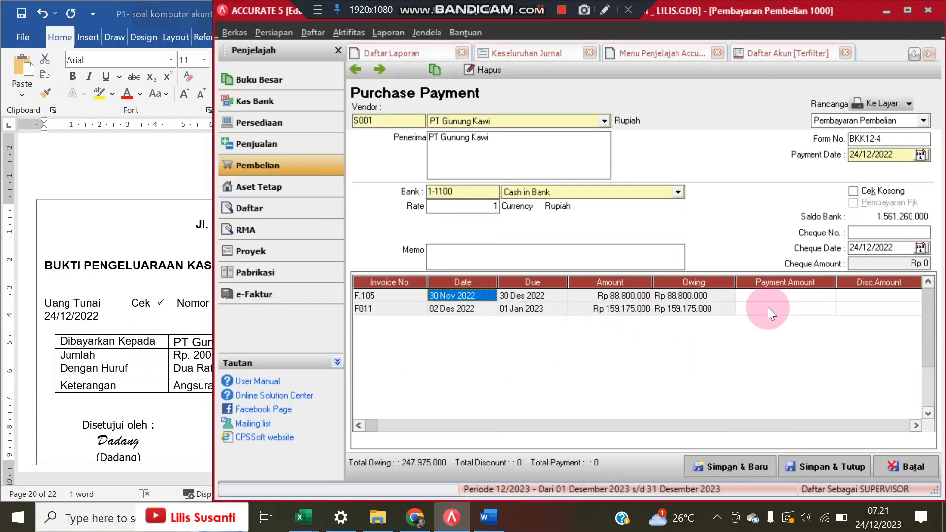
left_click(871, 232)
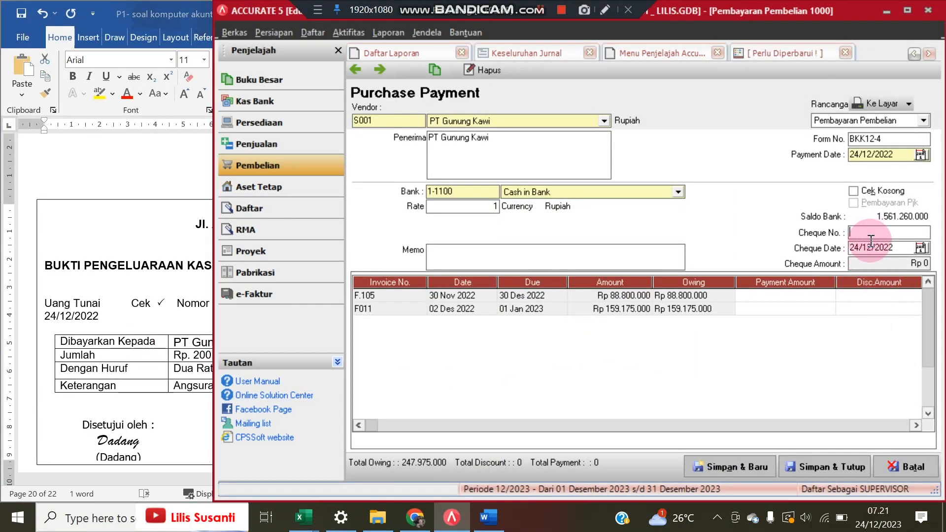
type("200")
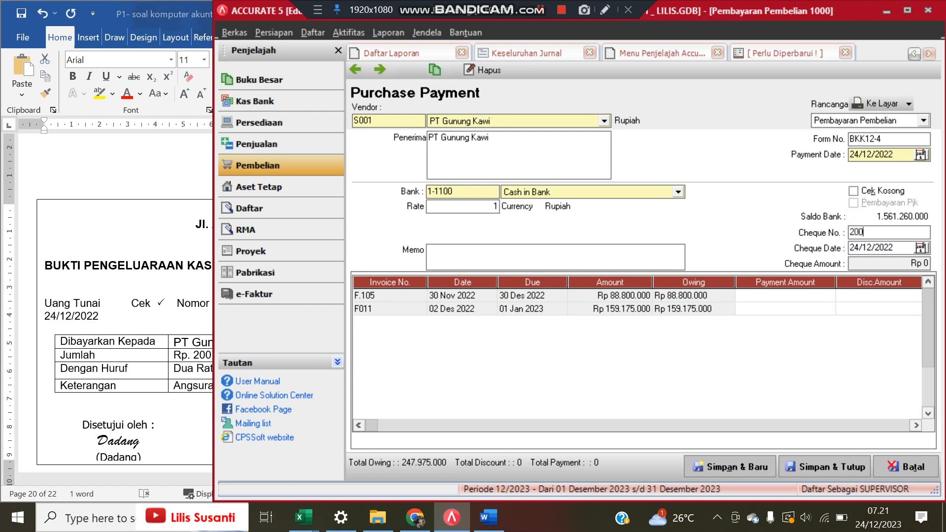
type("000000")
left_click(871, 244)
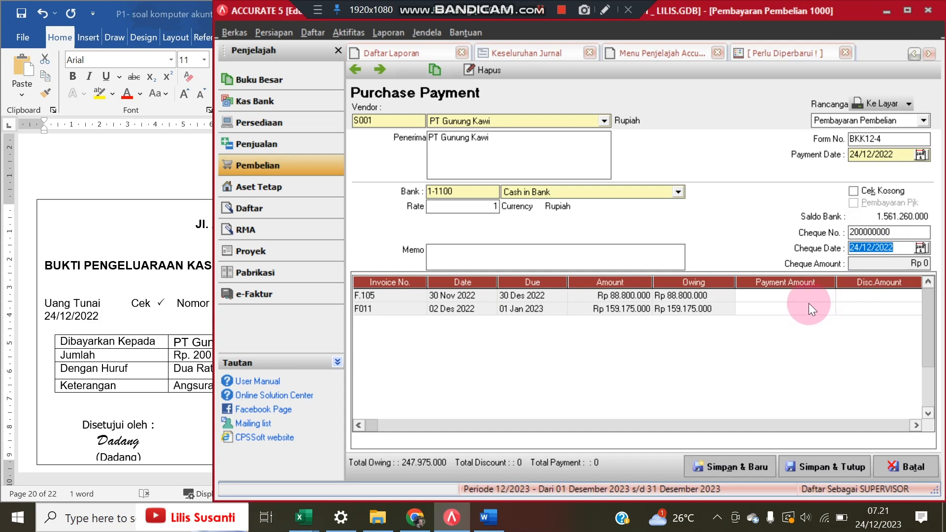
Maximize the Accurate window and mark invoices F.105 and F011 for payment.
left_click(900, 8)
left_click(758, 289)
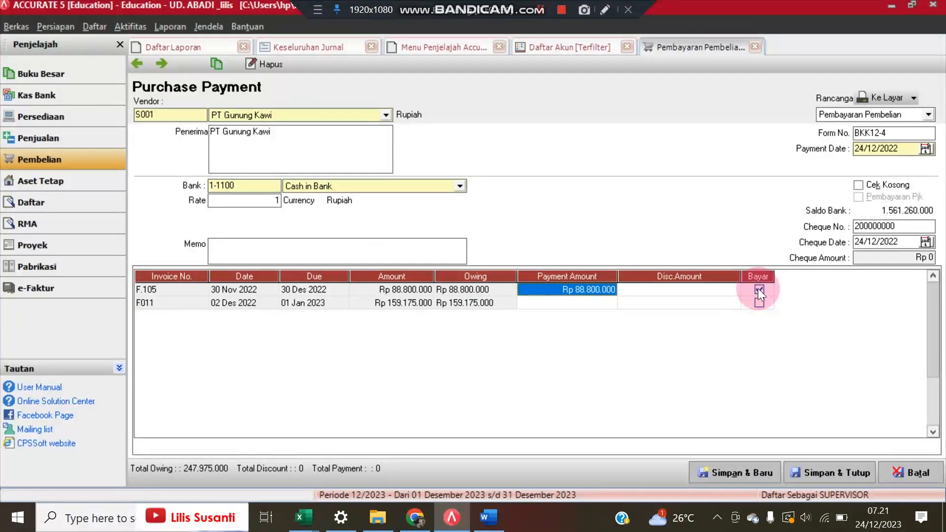
left_click(759, 303)
Set the payment amount for invoice F011 to 111.200.000.
left_click(585, 306)
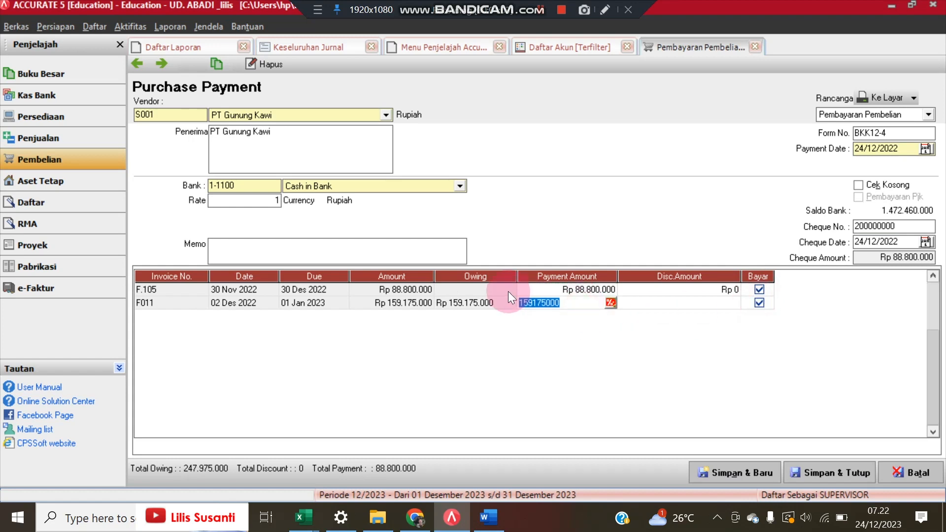
type("111")
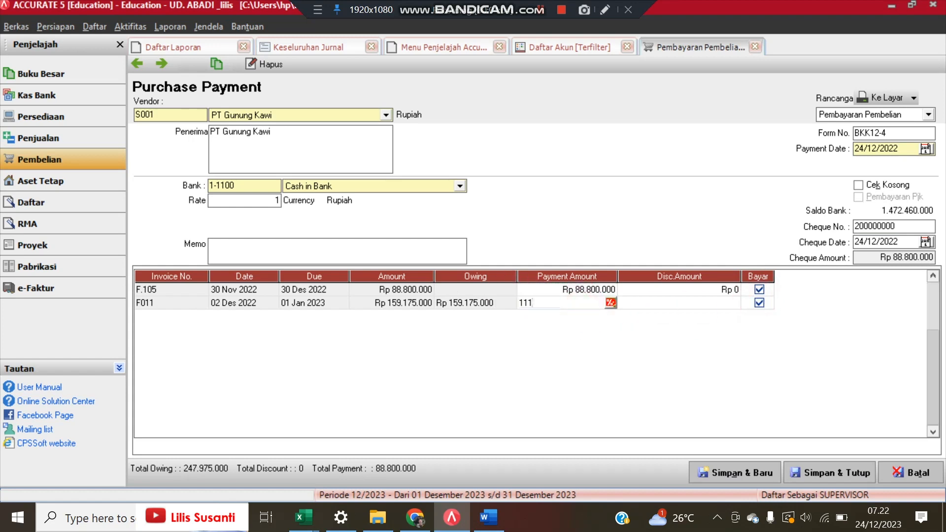
type(".200.000")
key("Tab")
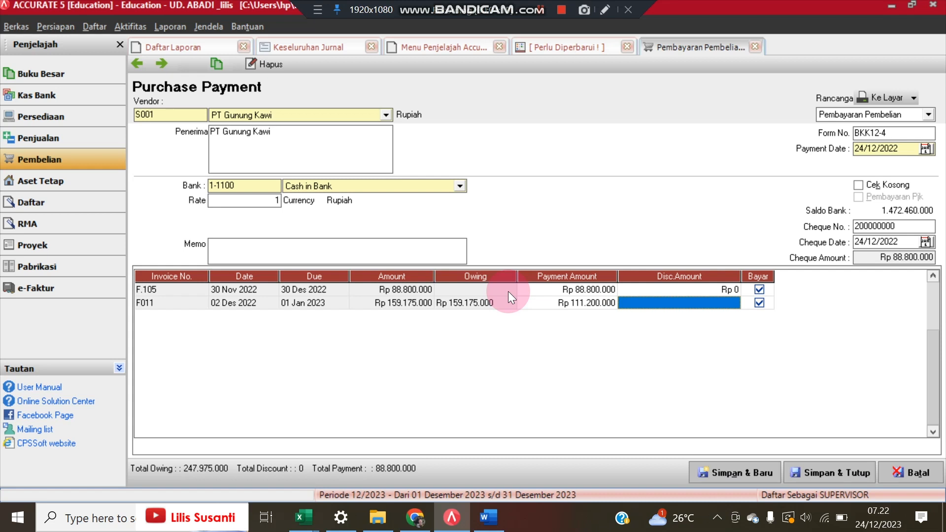
Replace the purchase payment's cheque number with CP12-004 from document No.19.
left_click(878, 226)
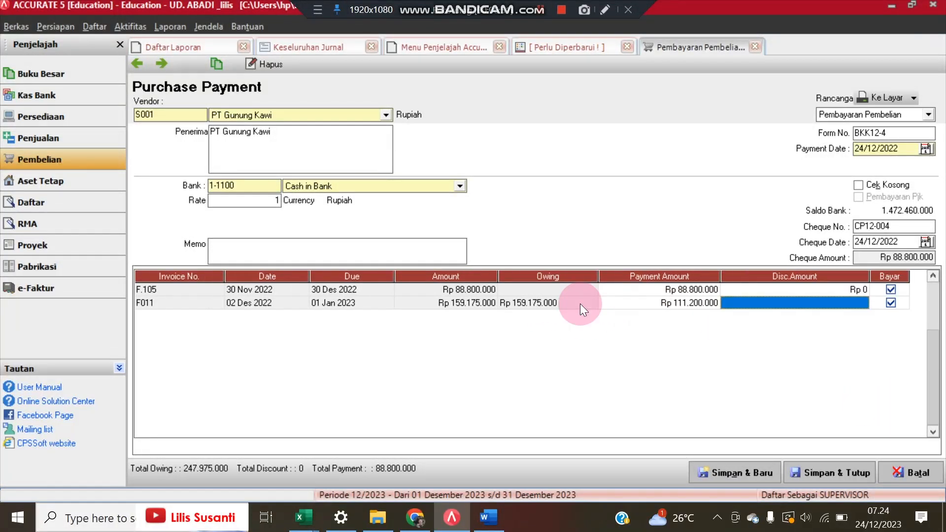
key("Tab")
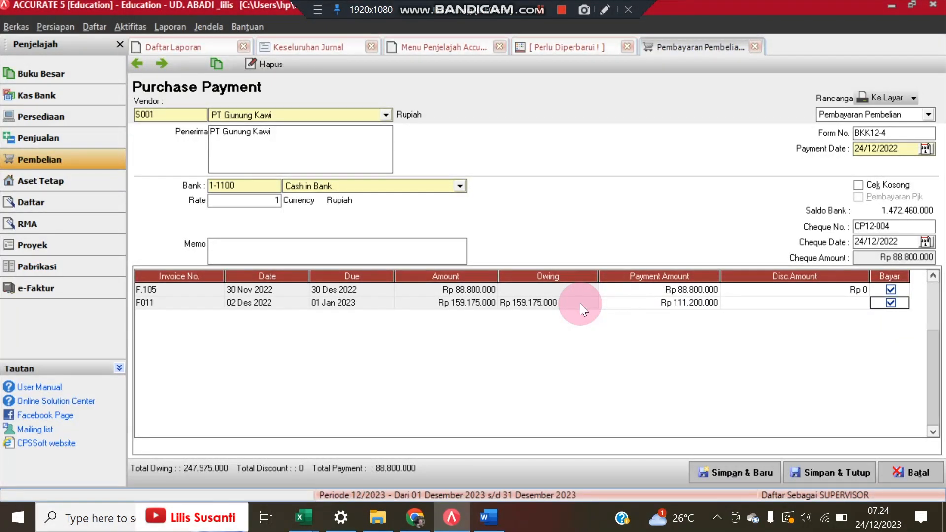
left_click(580, 304)
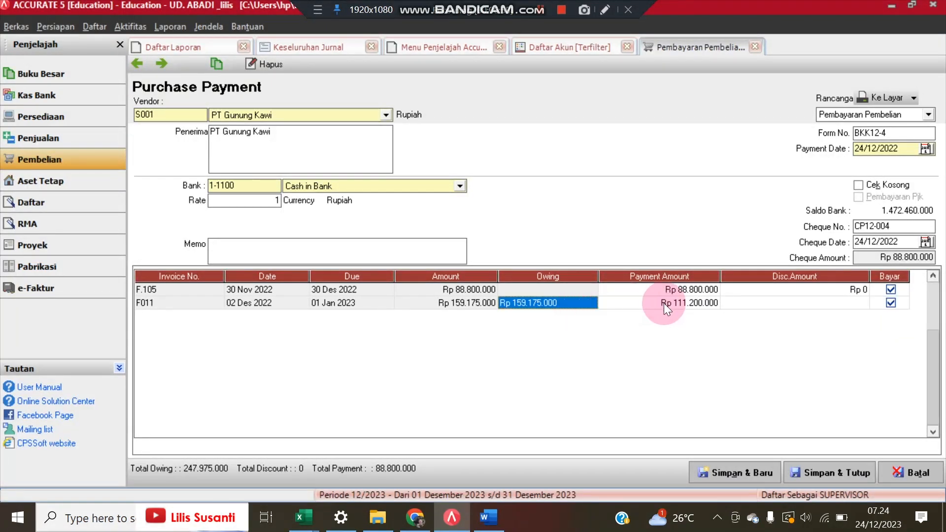
Check the updated cheque amount against the payment amounts of invoices F011 and F.105.
left_click(879, 256)
left_click(904, 256)
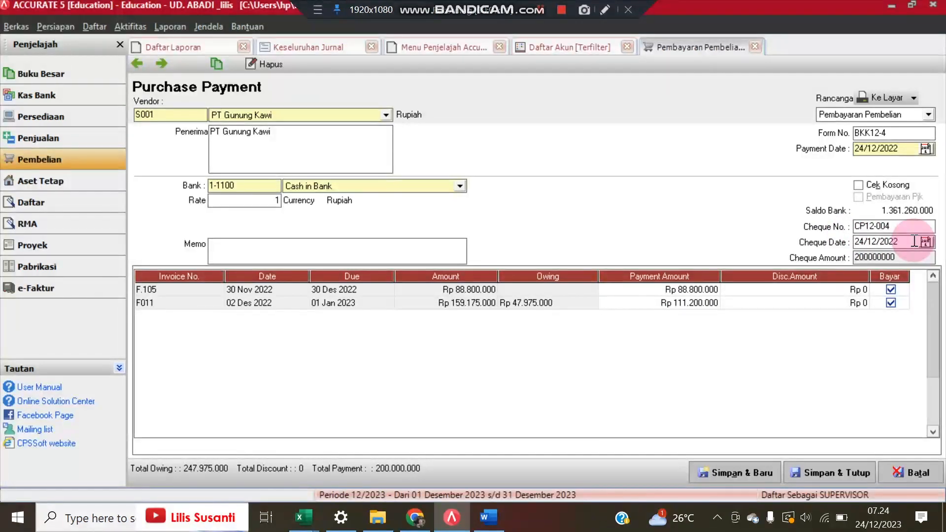
left_click(702, 304)
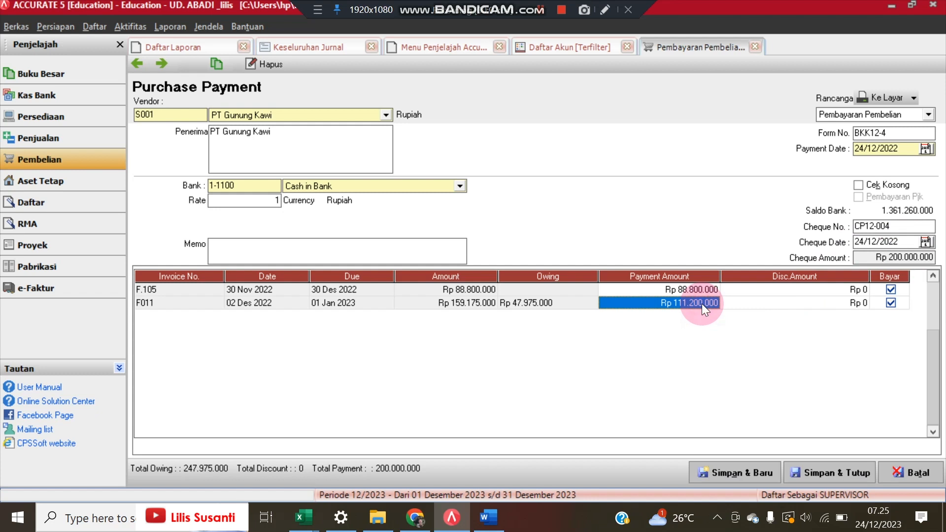
left_click(693, 290)
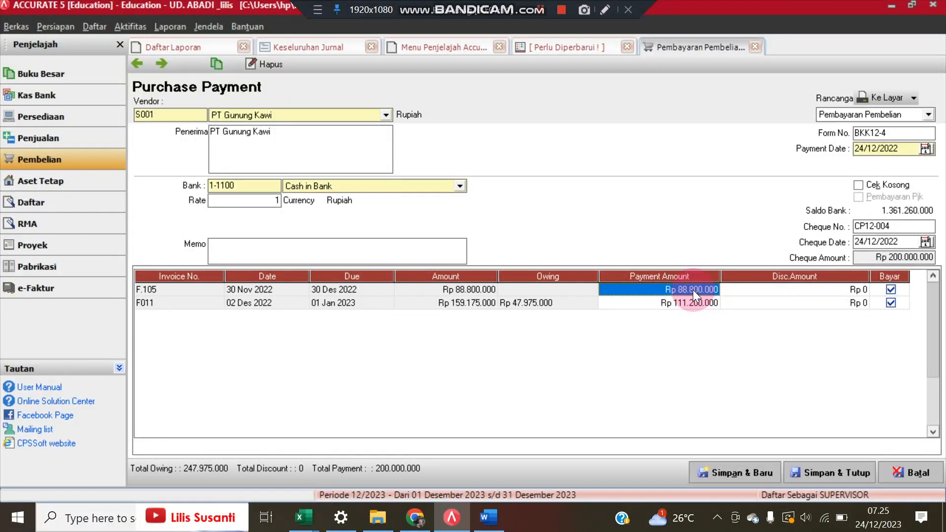
Place the purchase payment beside document No.19 and compare its invoice payment amounts with the document's Jumlah.
left_click(694, 304)
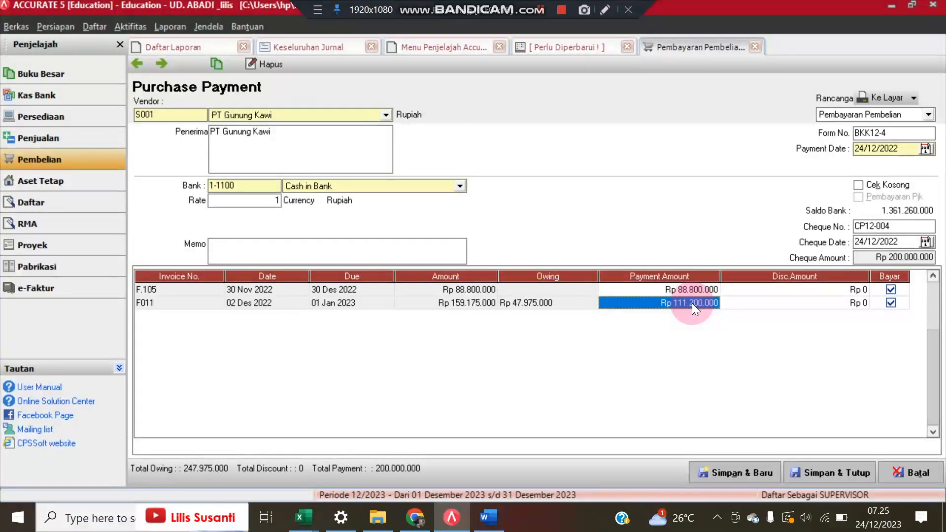
left_click(910, 5)
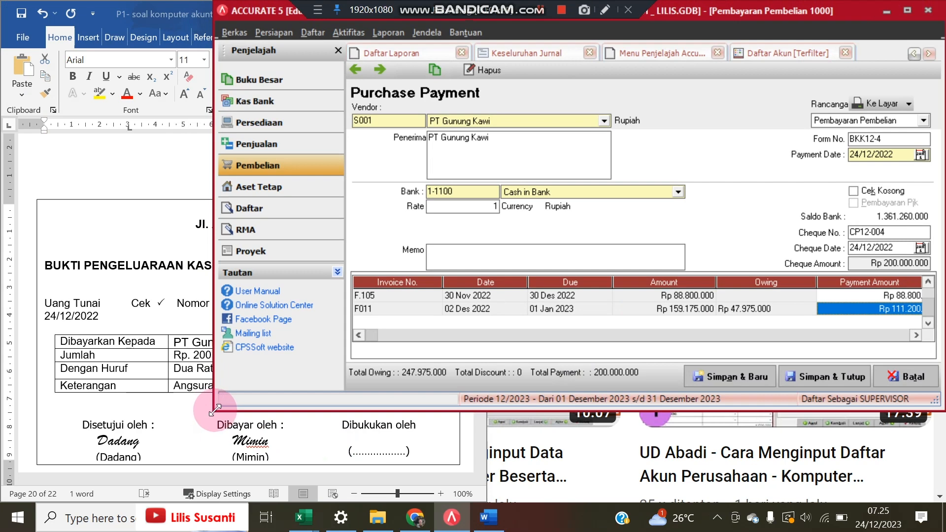
left_click_drag(214, 411, 277, 501)
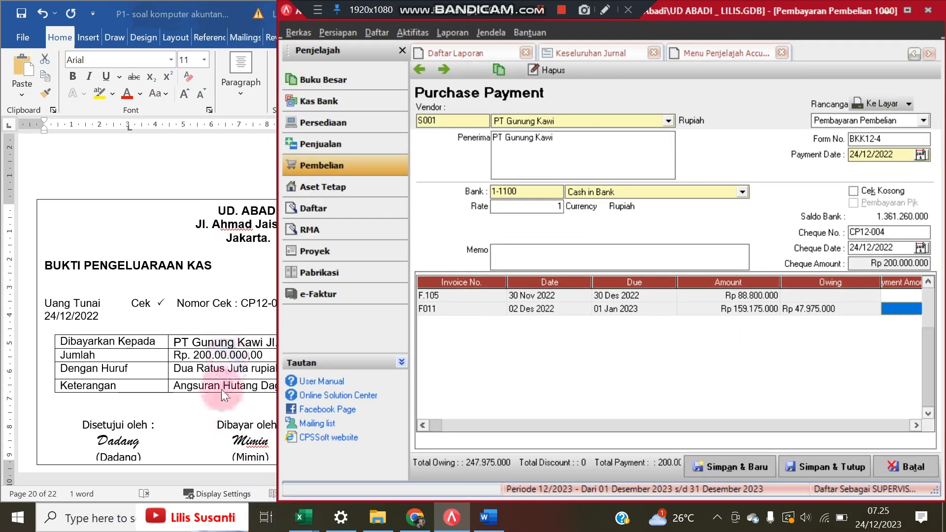
left_click(227, 357)
left_click(648, 360)
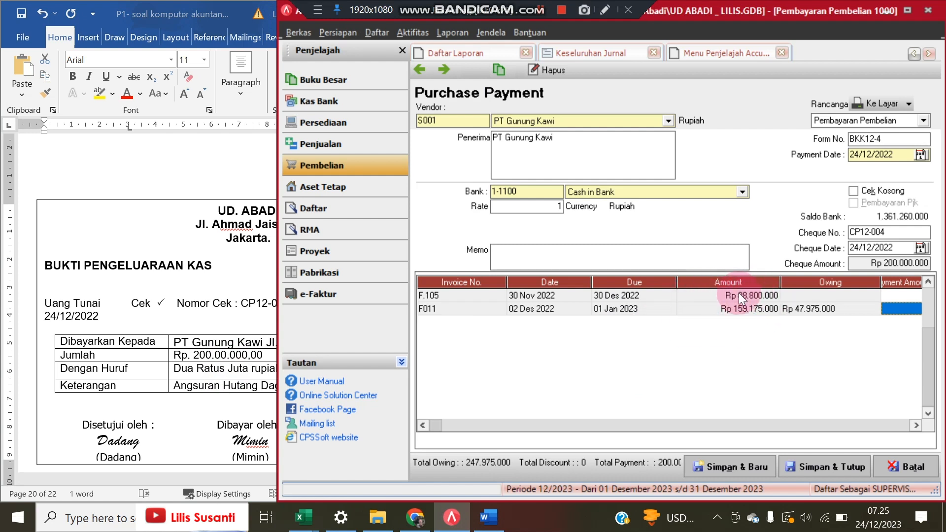
Maximize Accurate, recheck the cheque amount, and save and close the purchase payment to PT Gunung Kawi.
left_click(908, 10)
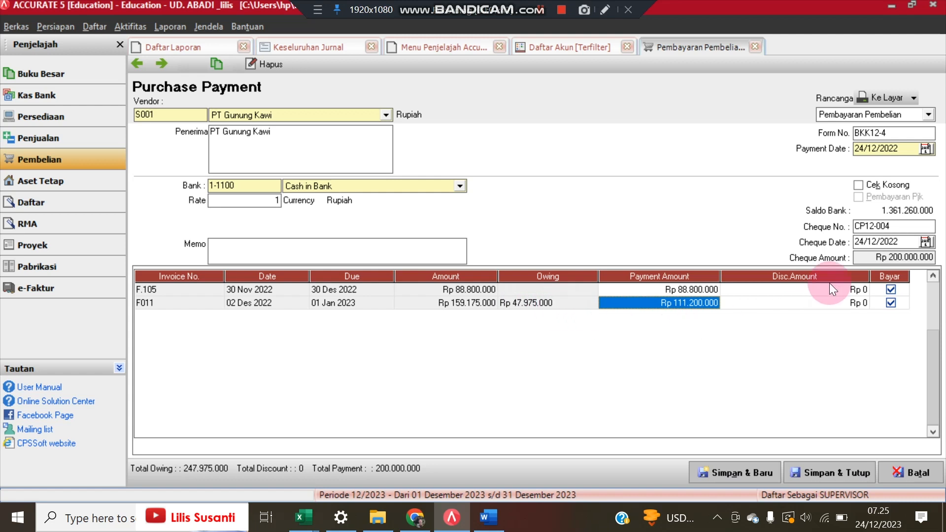
left_click(892, 257)
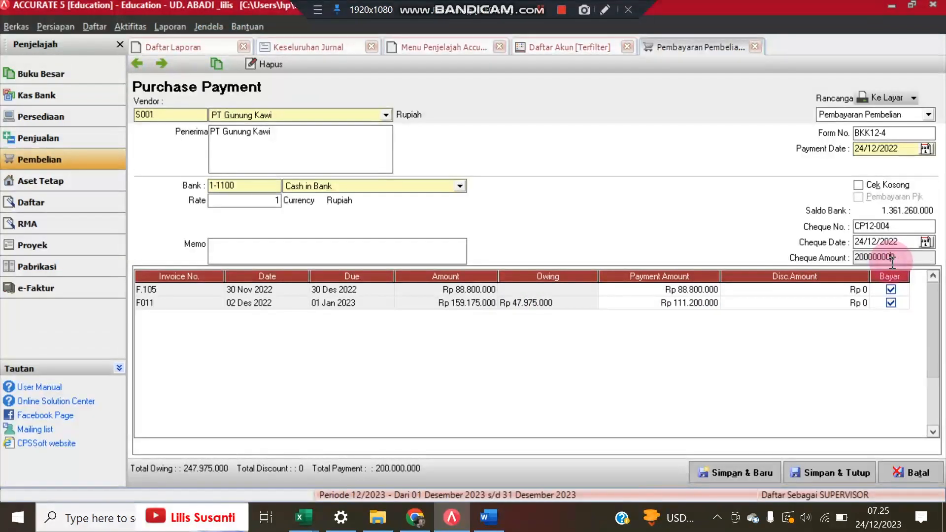
left_click(821, 476)
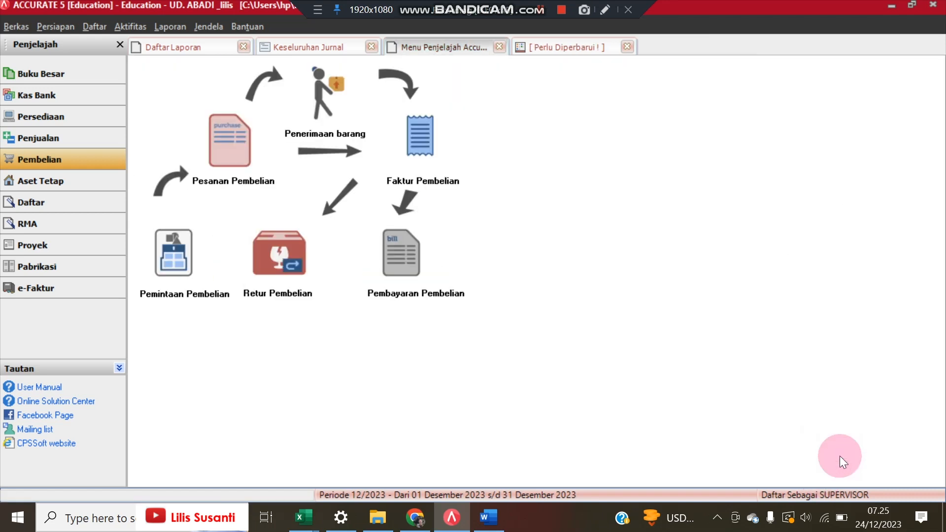
Switch to Word, find DokumenTransaksi No.20 to read its cash payment details, and return to Accurate.
left_click(488, 517)
scroll(80, 223, "down", 7)
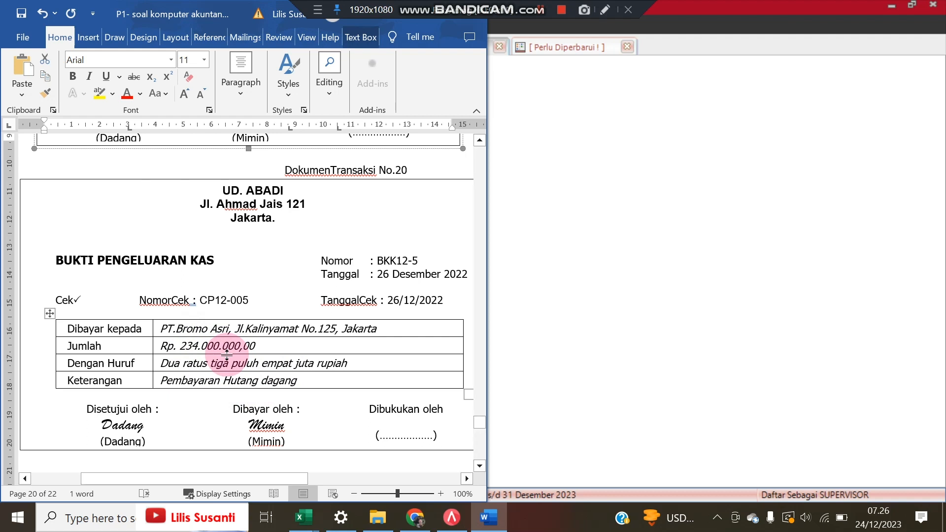
left_click(666, 182)
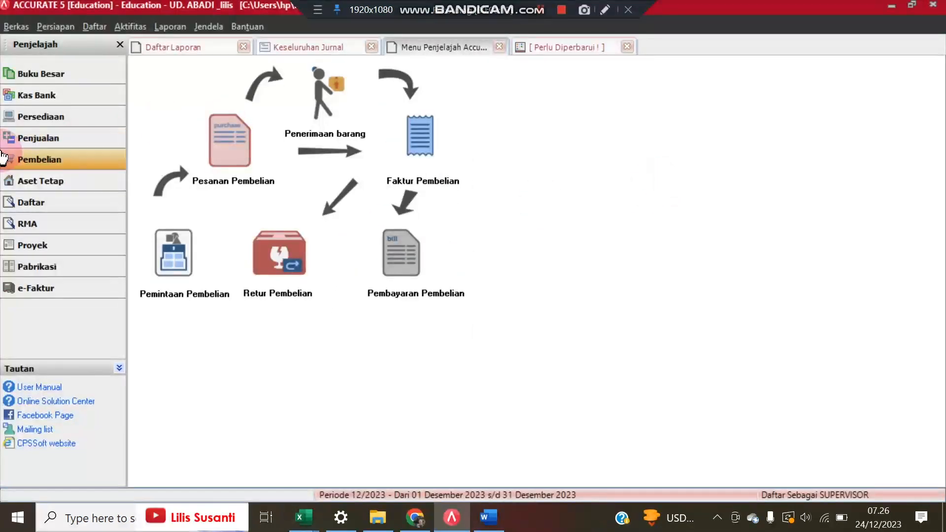
Start a new purchase payment beside the Word document and choose PT Bromo Asri as the vendor.
left_click(412, 245)
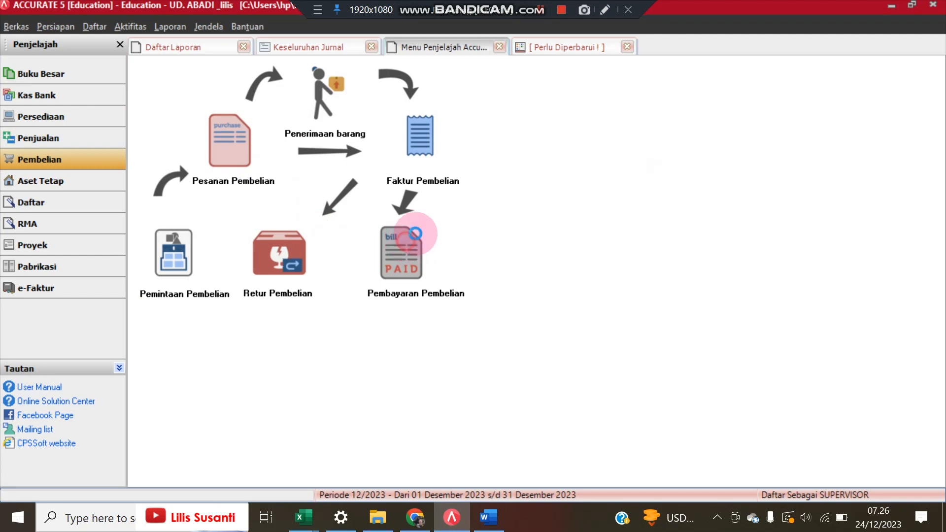
left_click(911, 10)
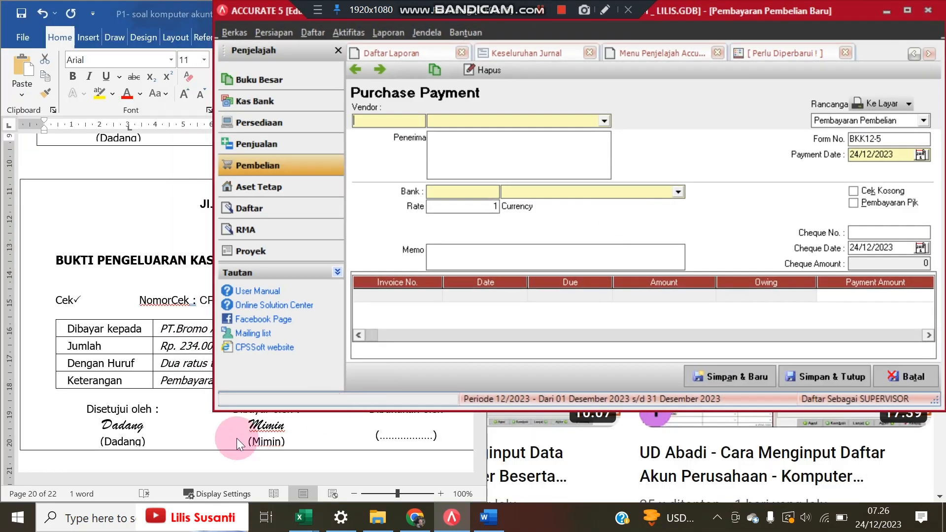
left_click_drag(214, 413, 264, 502)
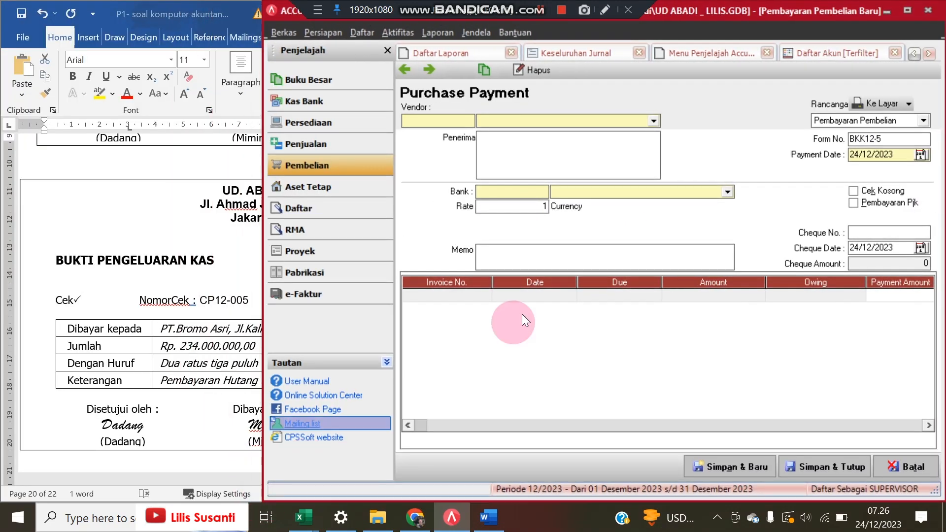
left_click(655, 121)
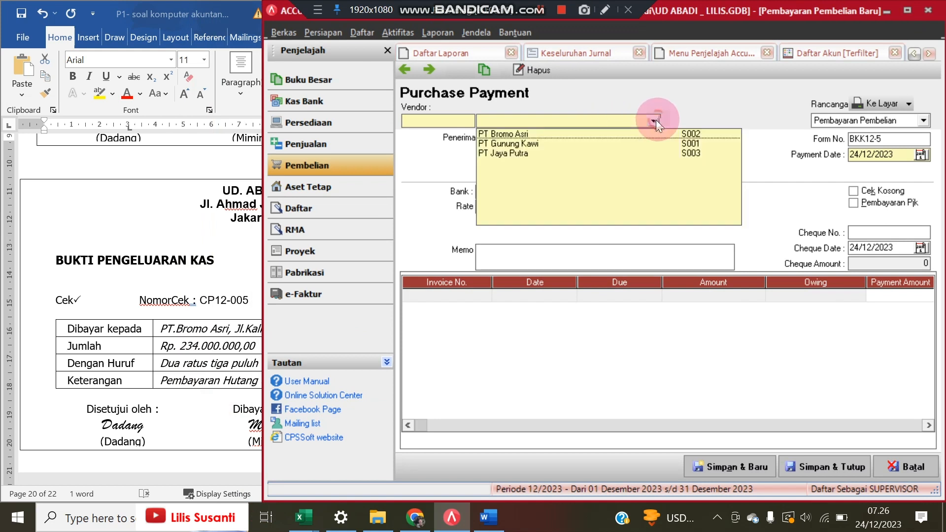
left_click(539, 133)
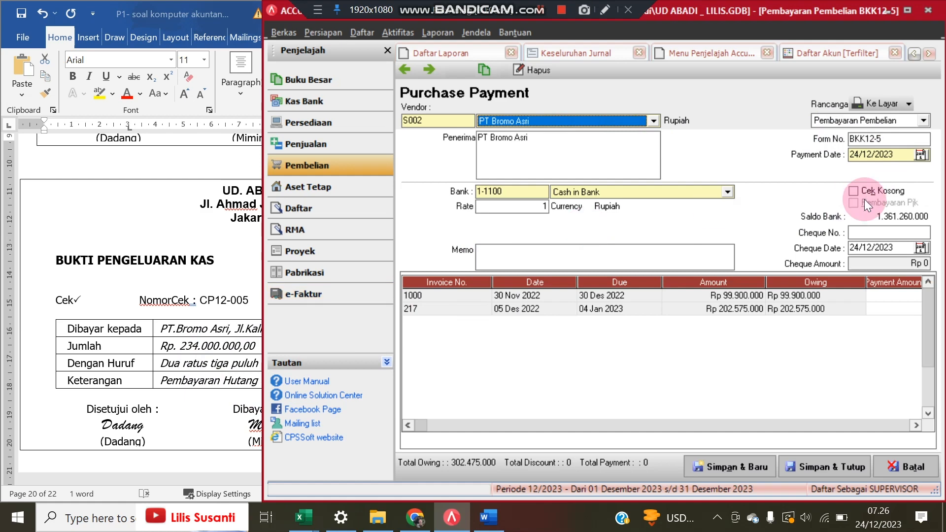
Set both the payment date and the cheque date to 26/12/2022, following document No.20.
left_click(187, 273)
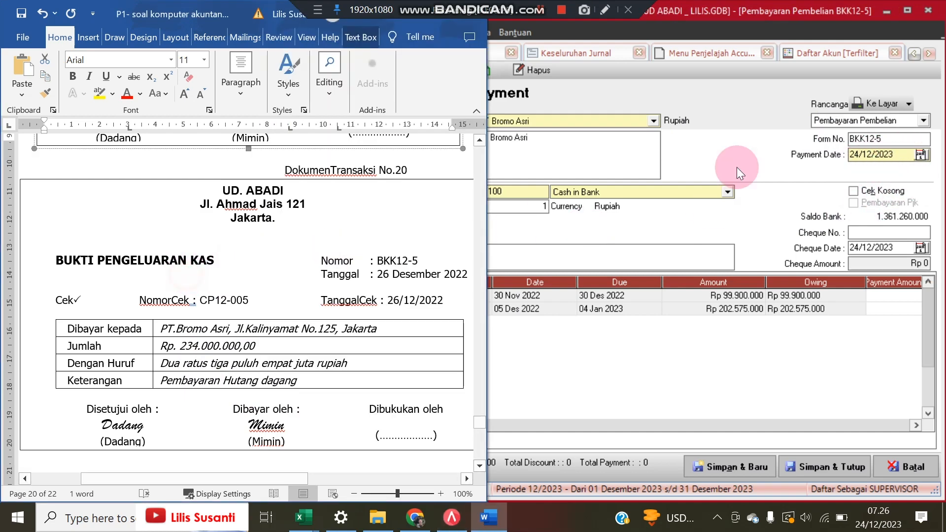
left_click(869, 155)
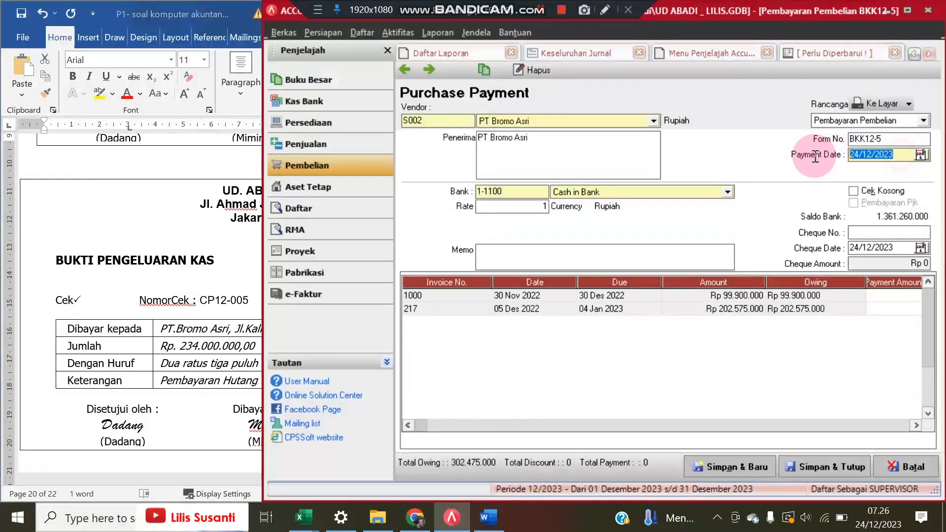
type("26/12/")
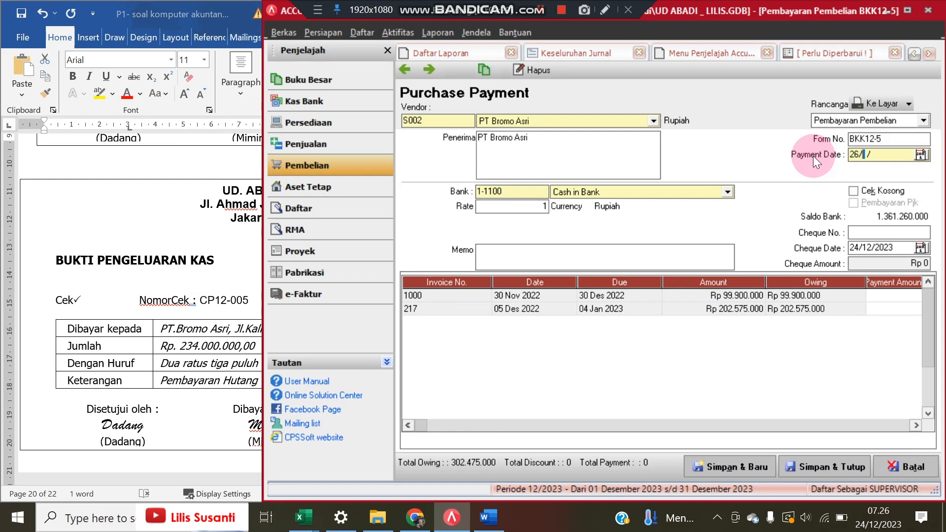
type("2022")
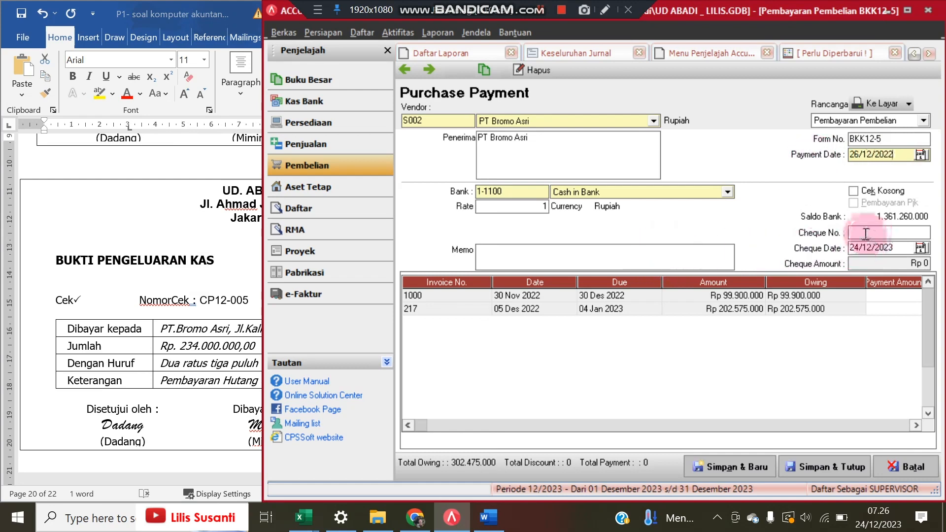
left_click(894, 154)
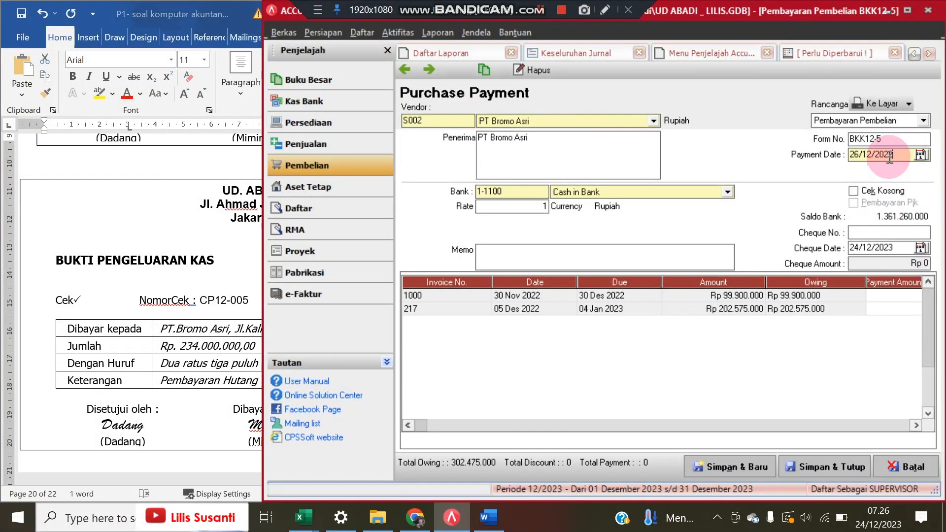
left_click(887, 247)
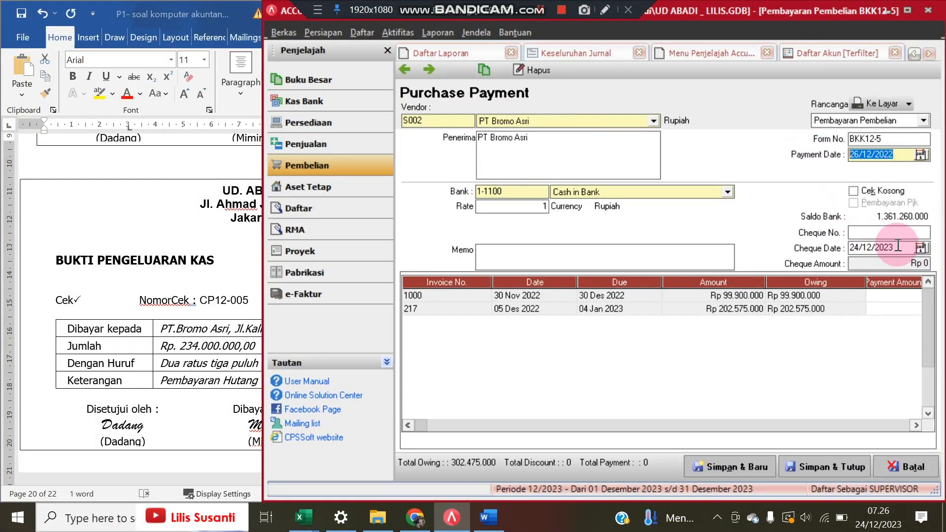
type("26/12/2022")
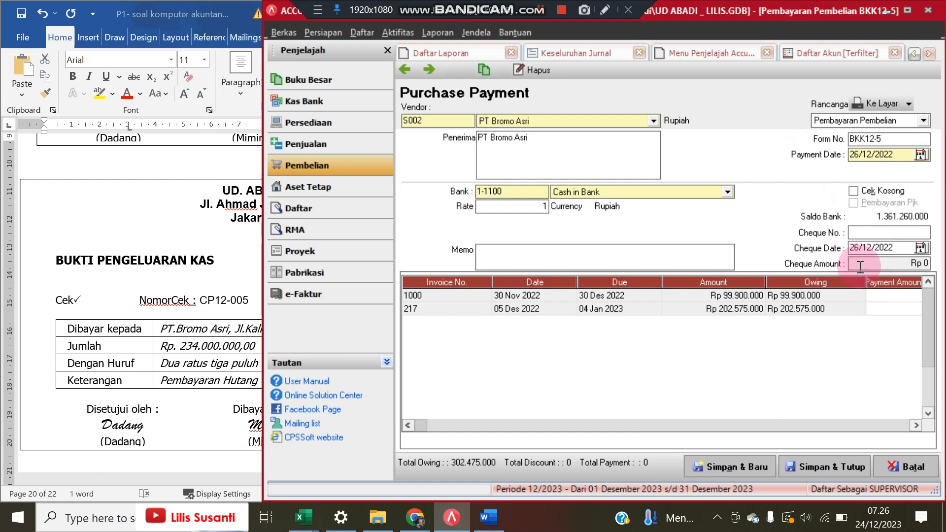
Maximize the Accurate window and mark invoices 1000 and 217 for payment.
left_click(868, 311)
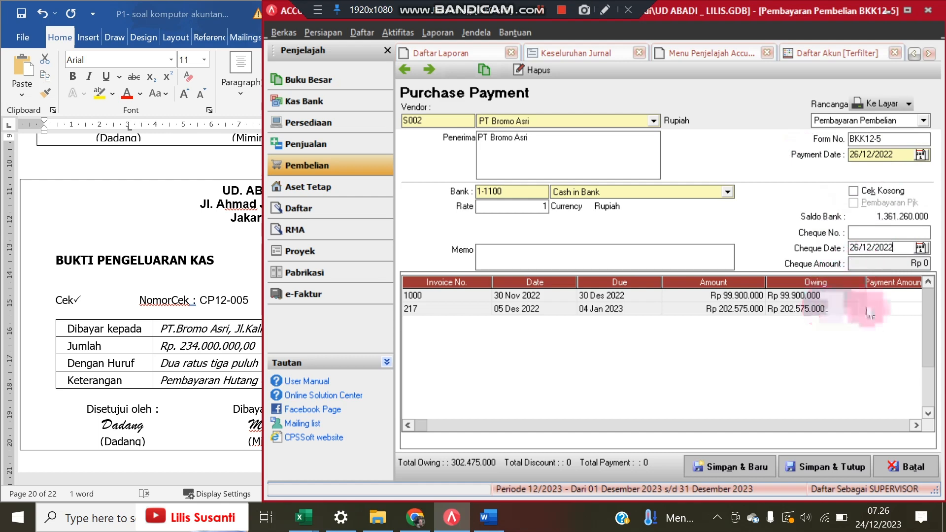
left_click(903, 11)
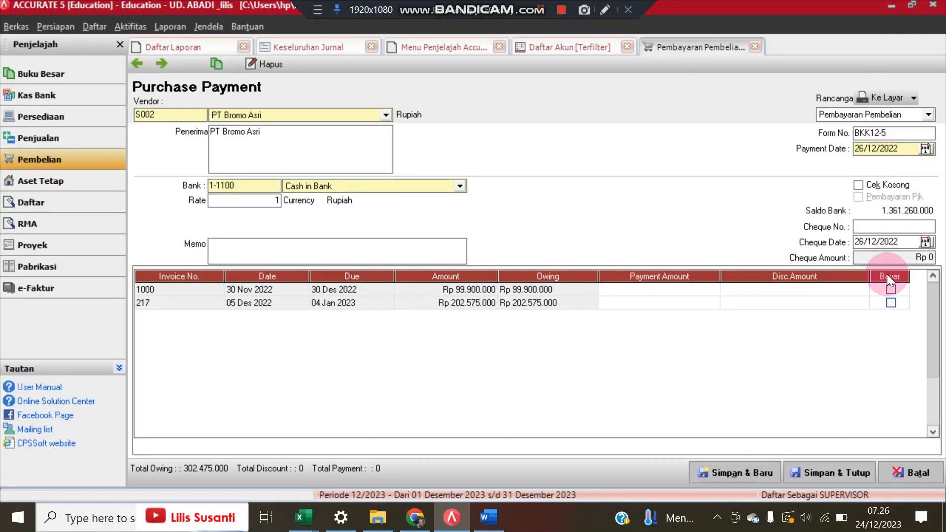
left_click(891, 290)
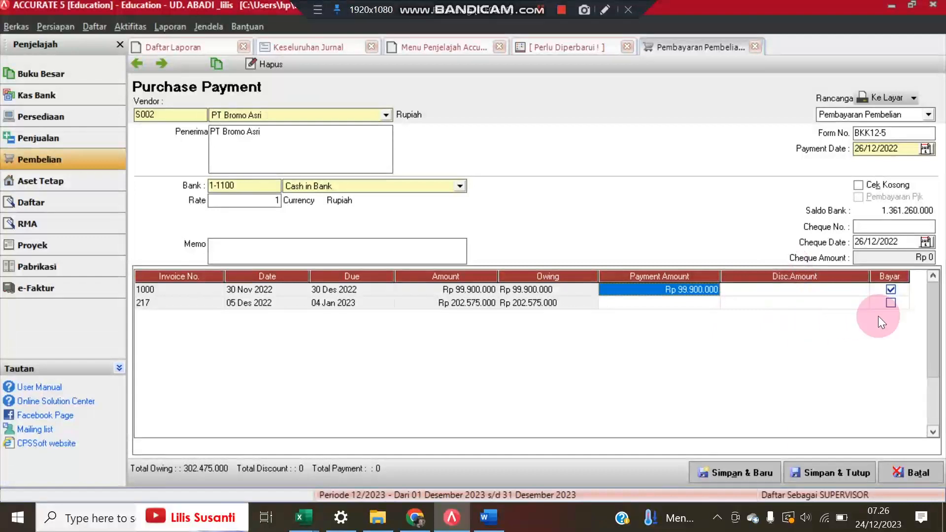
left_click(891, 303)
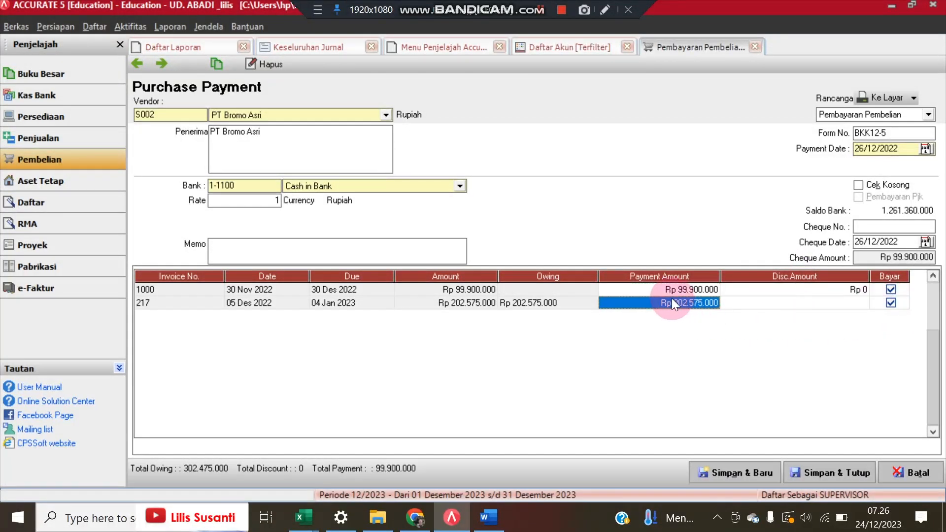
Set the payment amount for invoice 217 to 134.100.000 and refresh the cheque amount.
type("134")
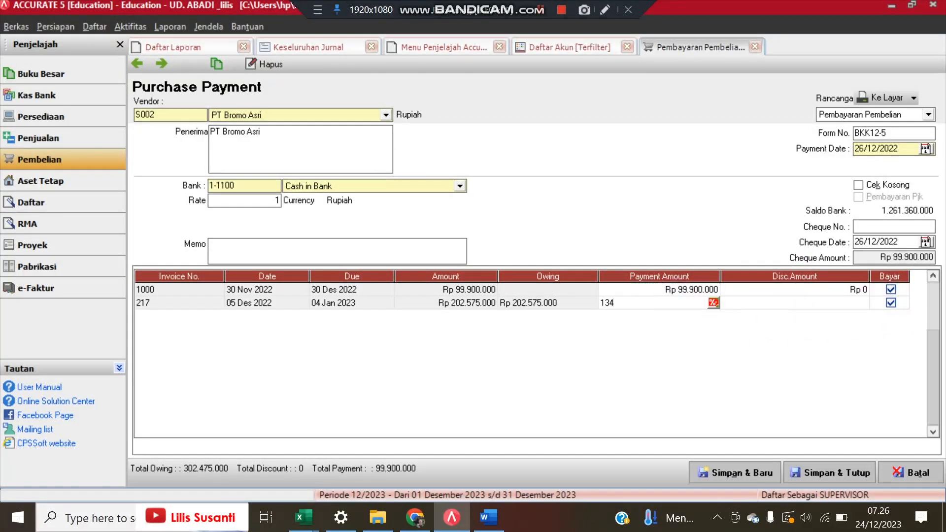
type("100000")
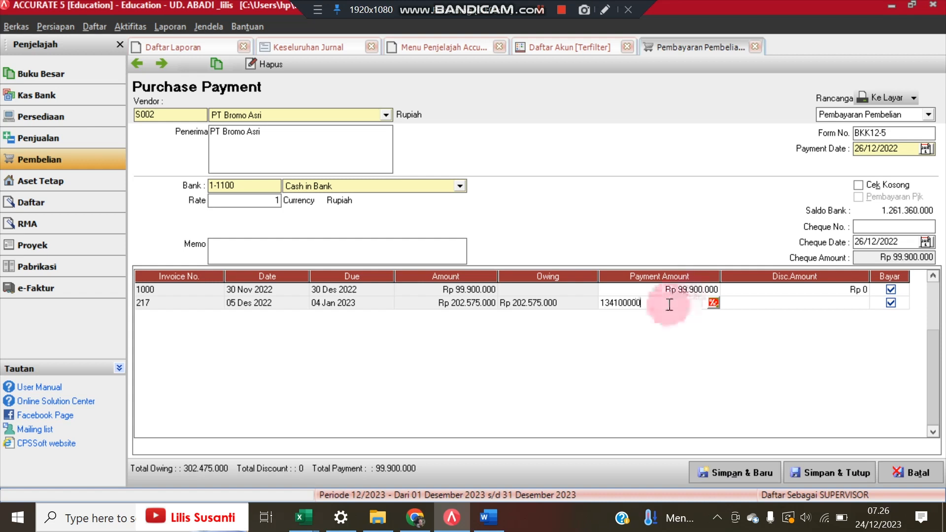
key("Tab")
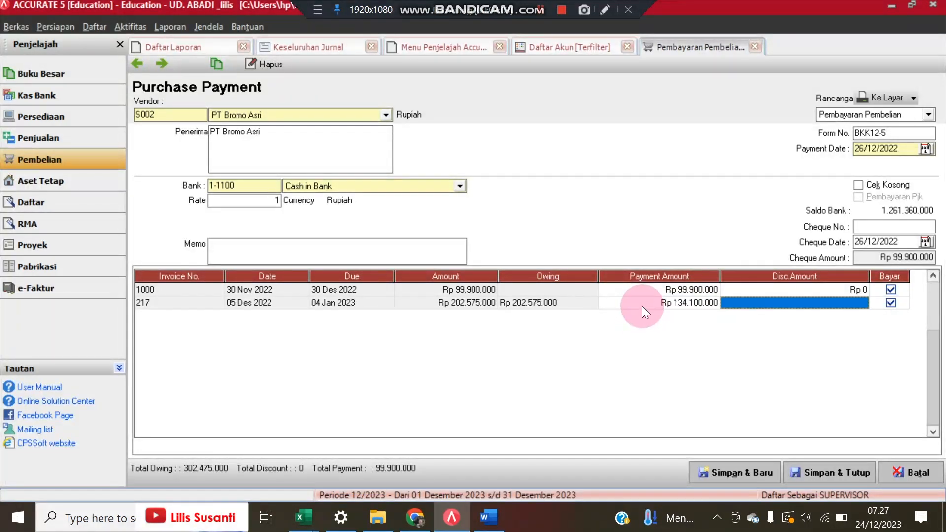
key("Tab")
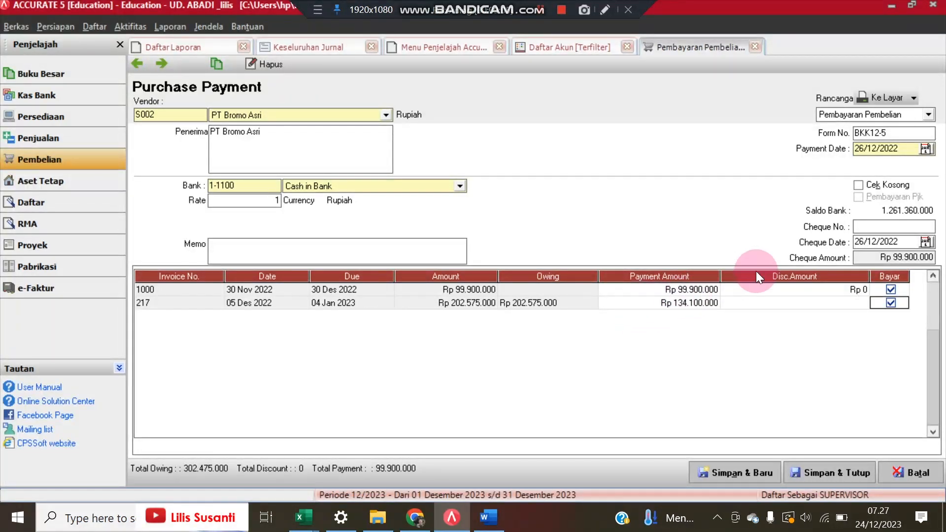
left_click(891, 258)
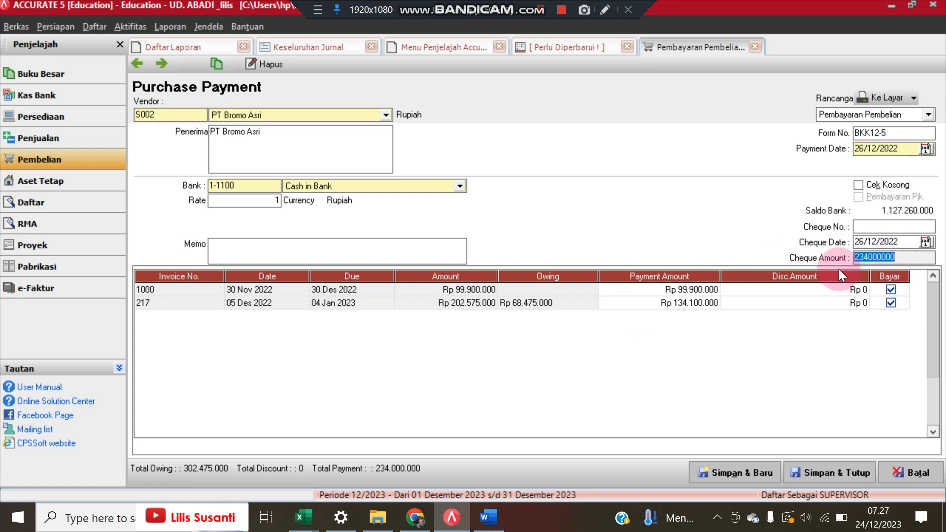
Compare the purchase payment's cheque amount with the Jumlah and Keterangan on document No.20 in Word.
left_click(487, 517)
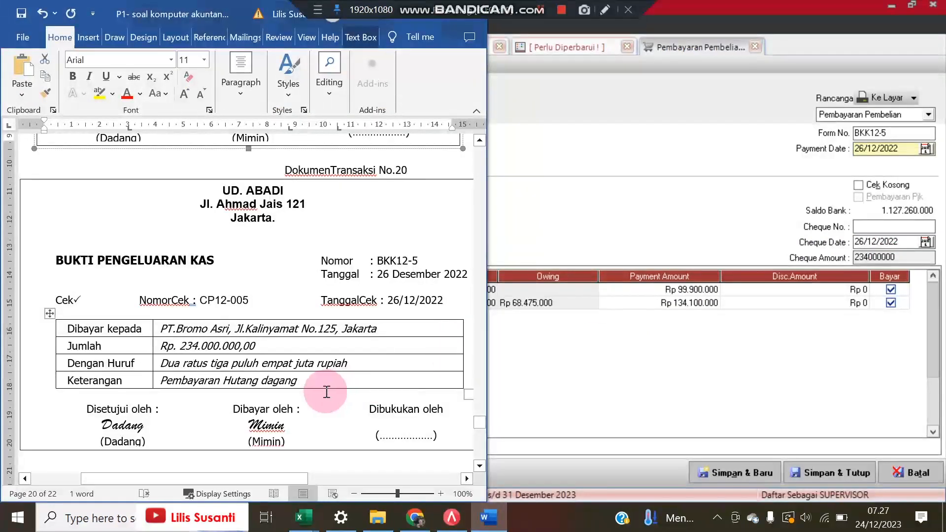
left_click(873, 257)
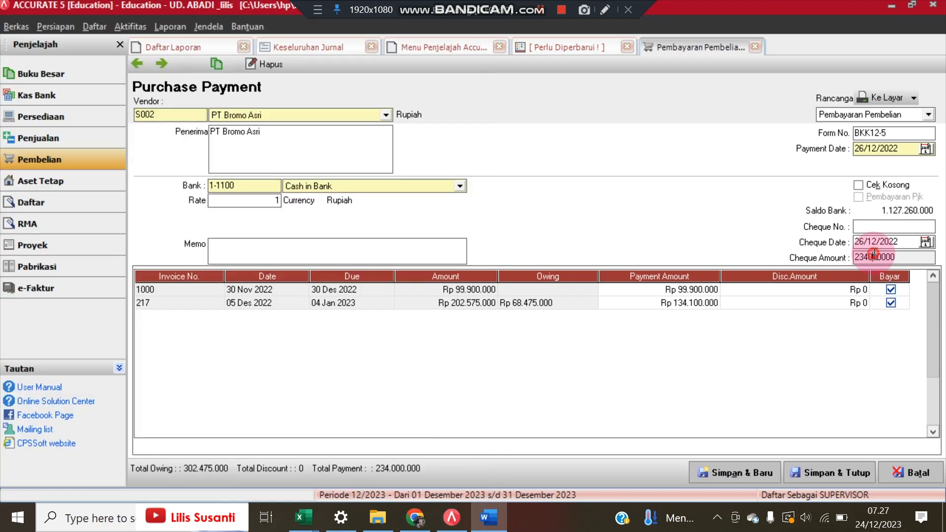
left_click(487, 522)
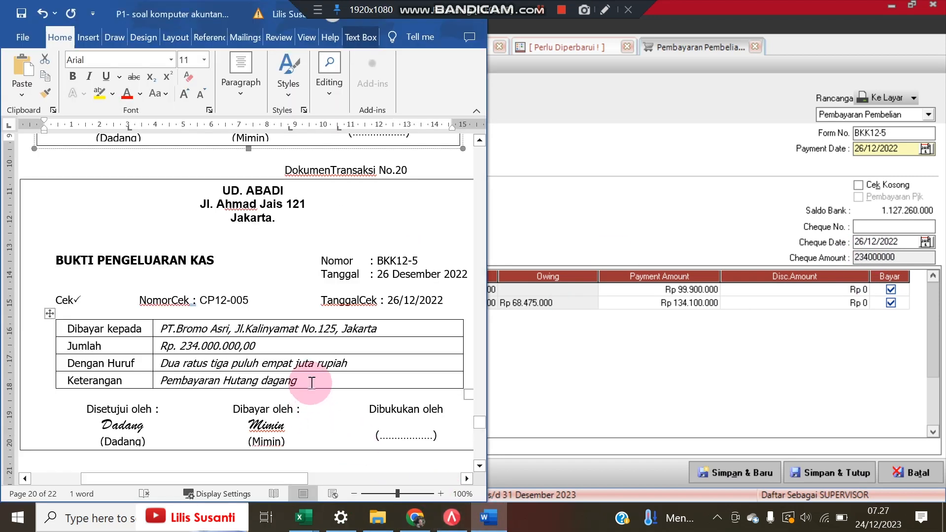
left_click(311, 382)
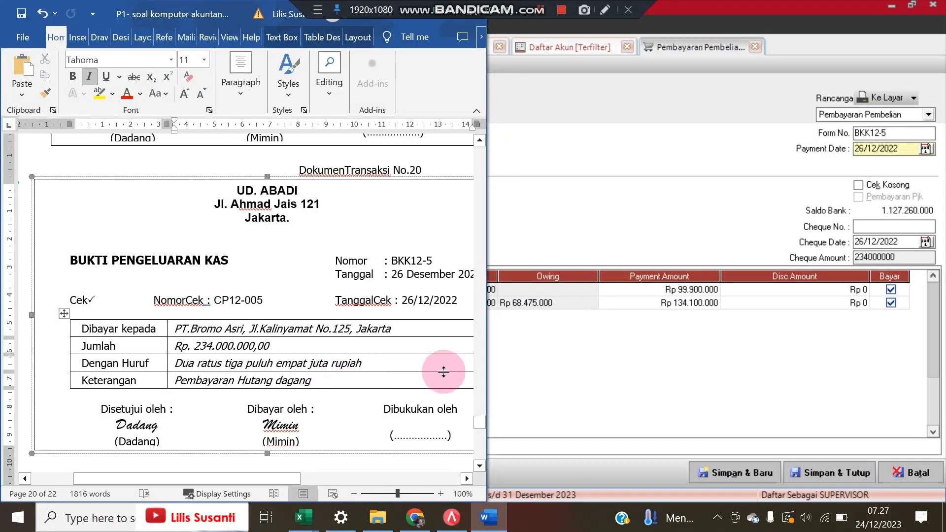
left_click(548, 365)
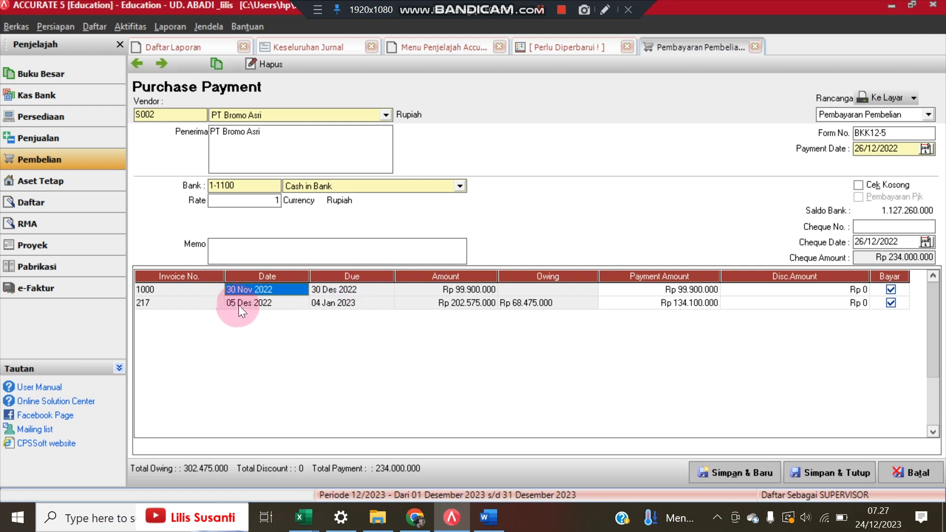
Save and close the PT Bromo Asri purchase payment, and look past document No.20 in Word for further transactions.
left_click(838, 471)
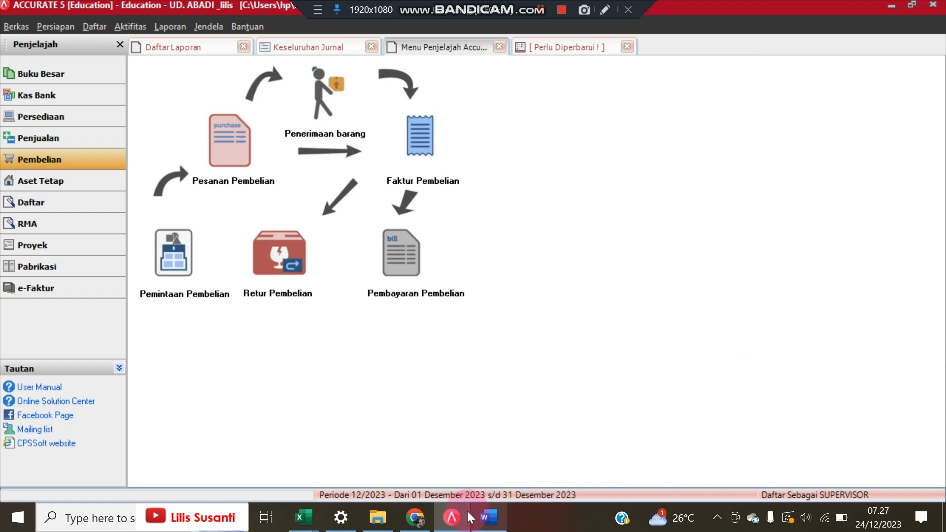
left_click(488, 517)
scroll(289, 357, "down", 8)
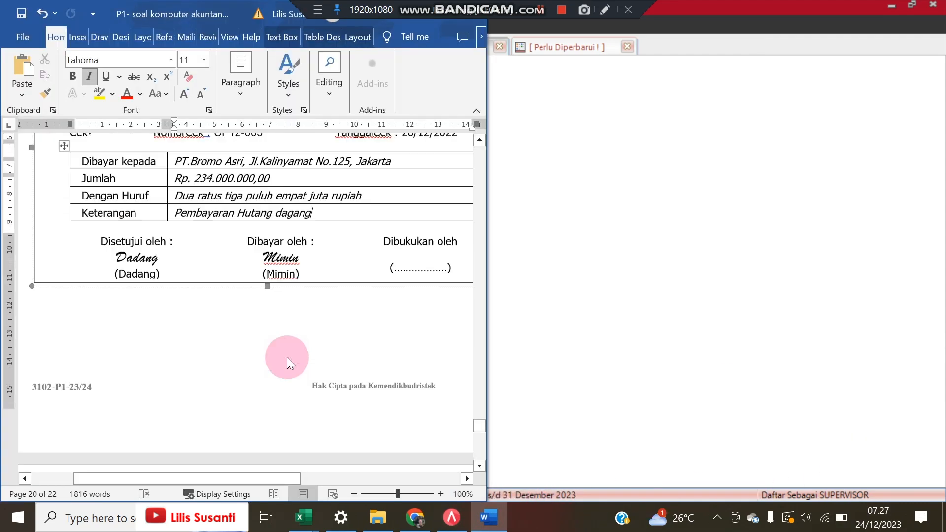
scroll(288, 358, "up", 5)
scroll(289, 358, "up", 5)
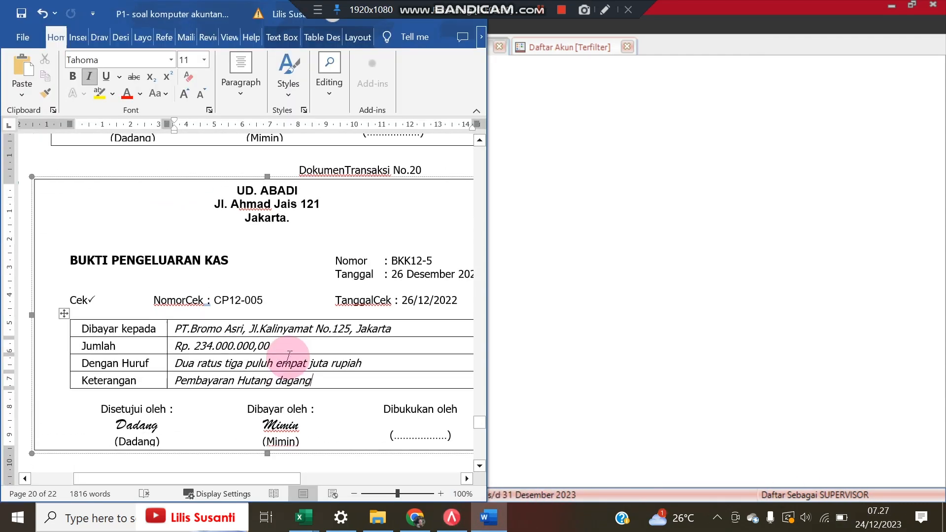
Switch back to Accurate, refresh the Keseluruhan Jurnal report to review its entries, and close the Daftar Akun list.
left_click(601, 309)
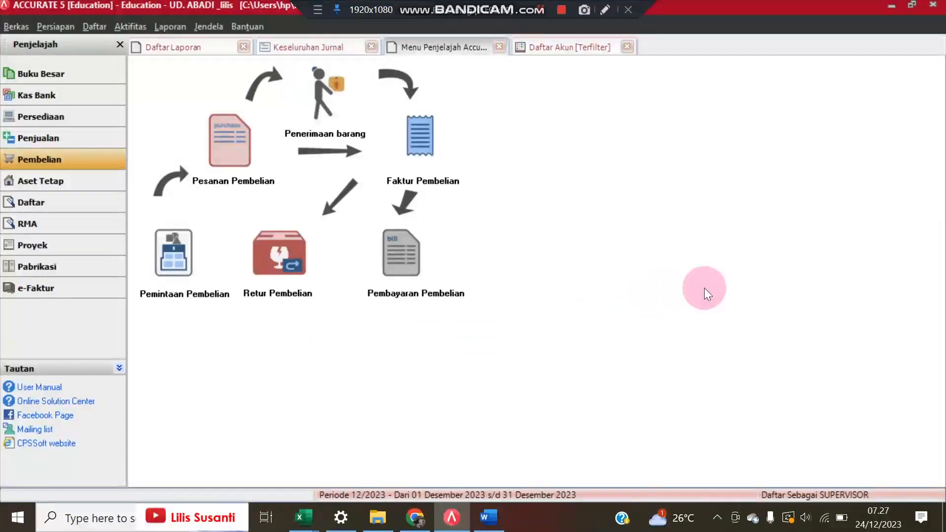
left_click(293, 48)
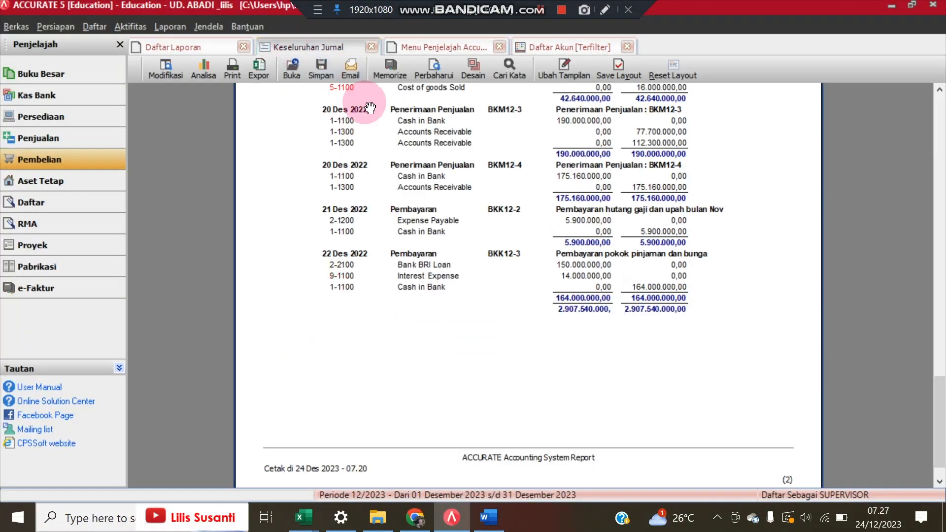
left_click(434, 69)
scroll(715, 251, "down", 5)
scroll(718, 257, "down", 10)
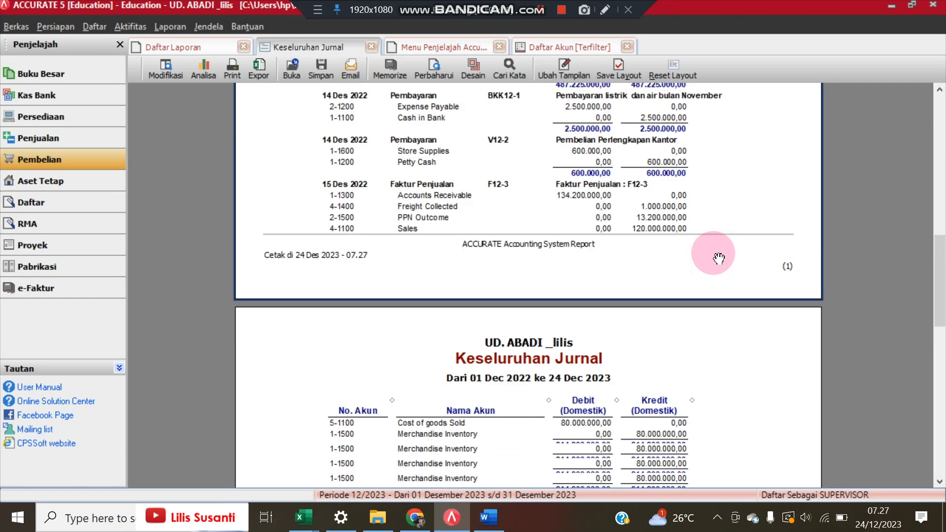
scroll(719, 258, "up", 20)
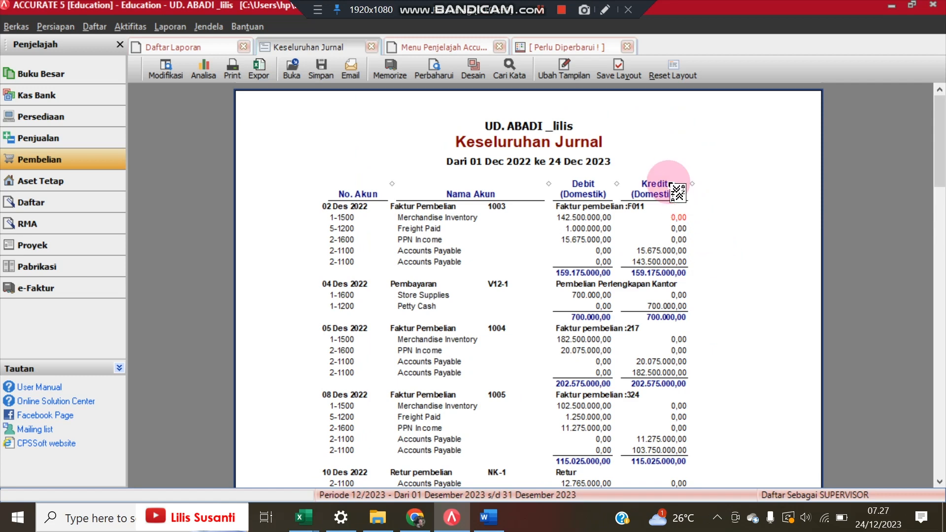
left_click(628, 47)
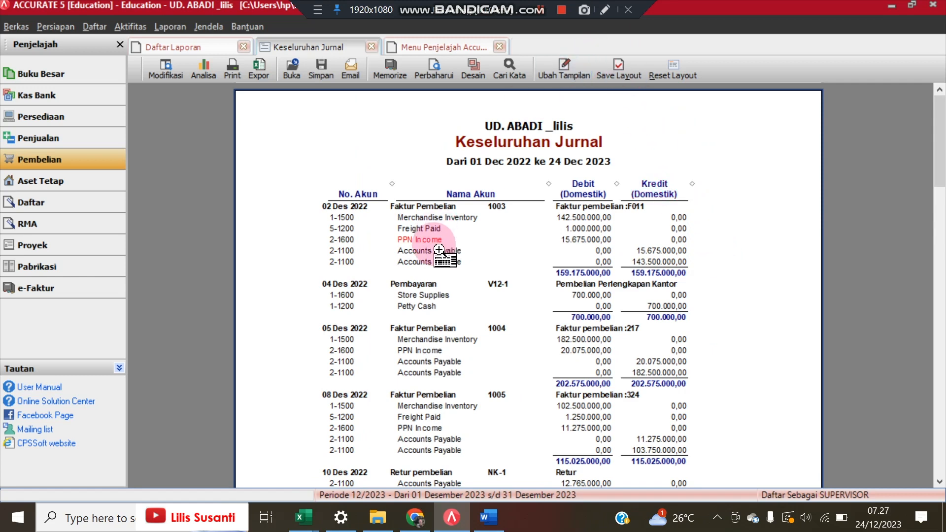
scroll(429, 261, "down", 3)
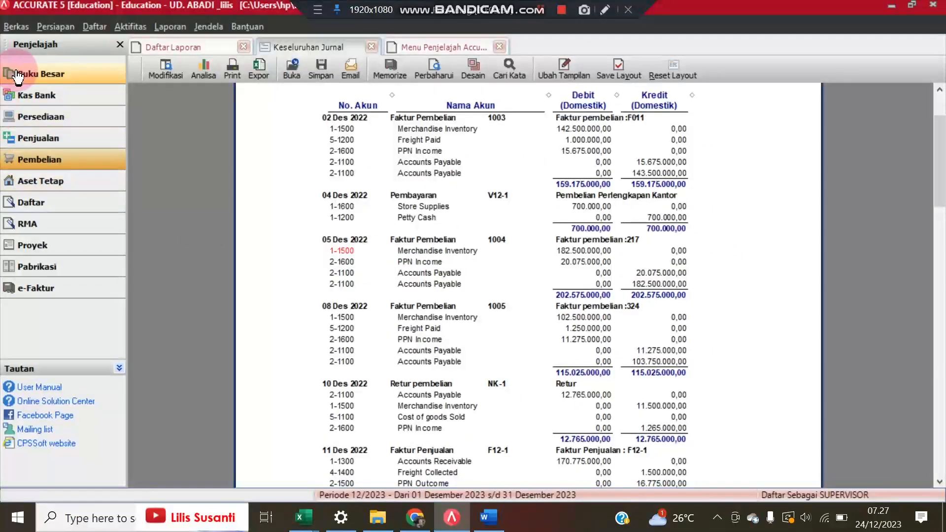
Generate the Neraca Saldo (Klasik) report from the Buku Besar report category as of 31/12/2022.
left_click(37, 79)
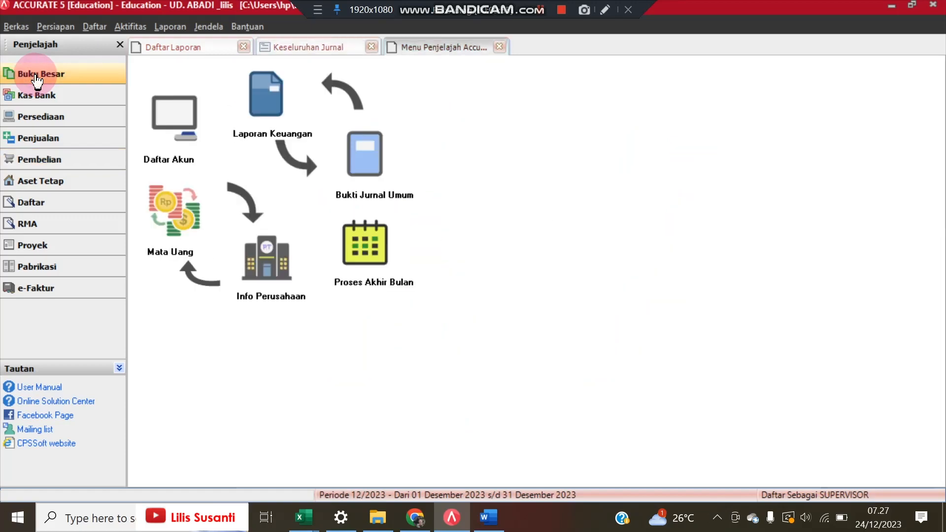
left_click(277, 99)
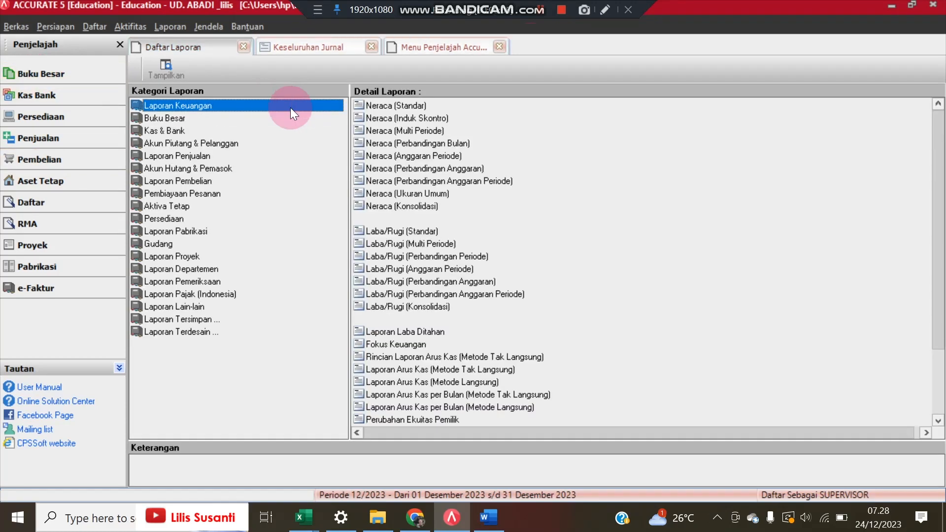
left_click(241, 118)
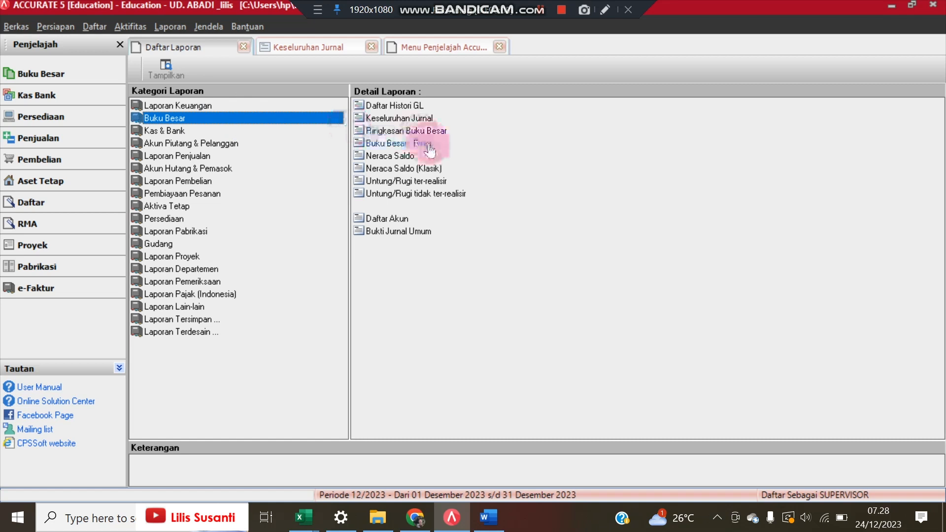
left_click(403, 170)
double_click(402, 169)
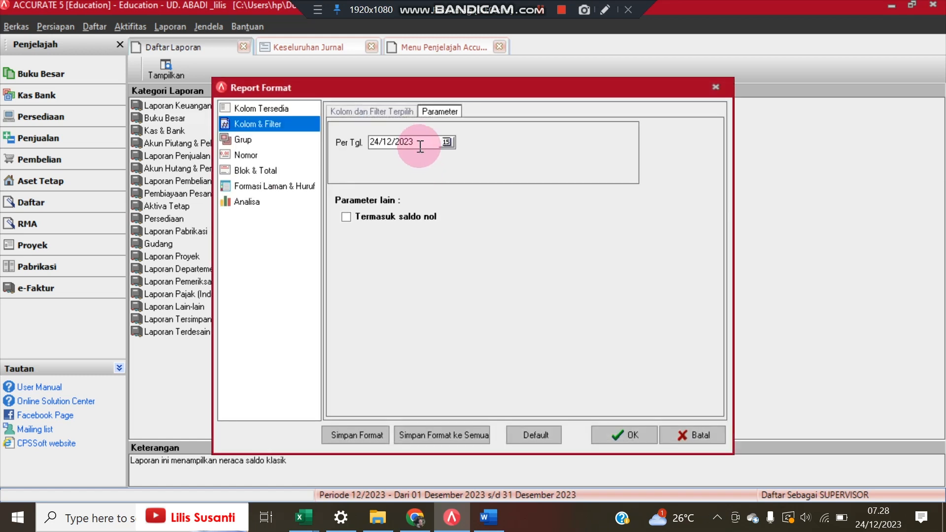
left_click(417, 143)
type("31/12/")
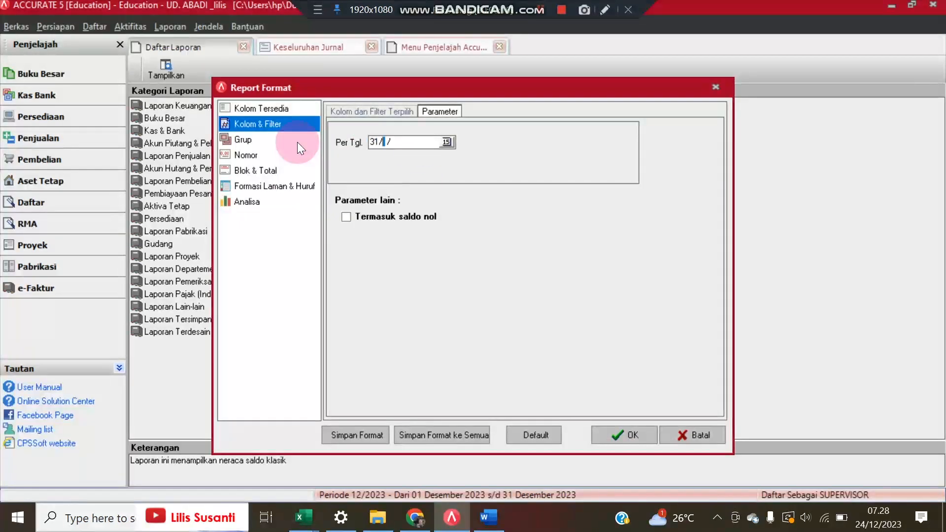
type("2022")
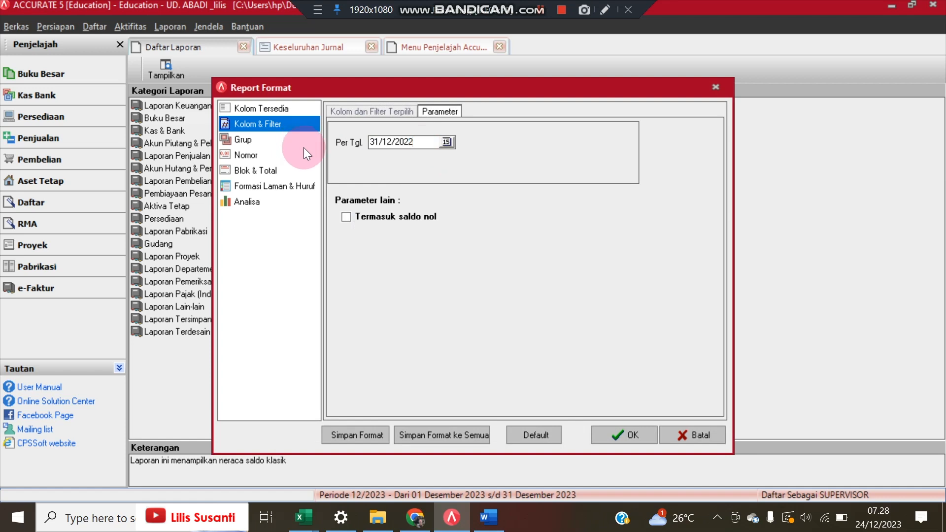
left_click(612, 433)
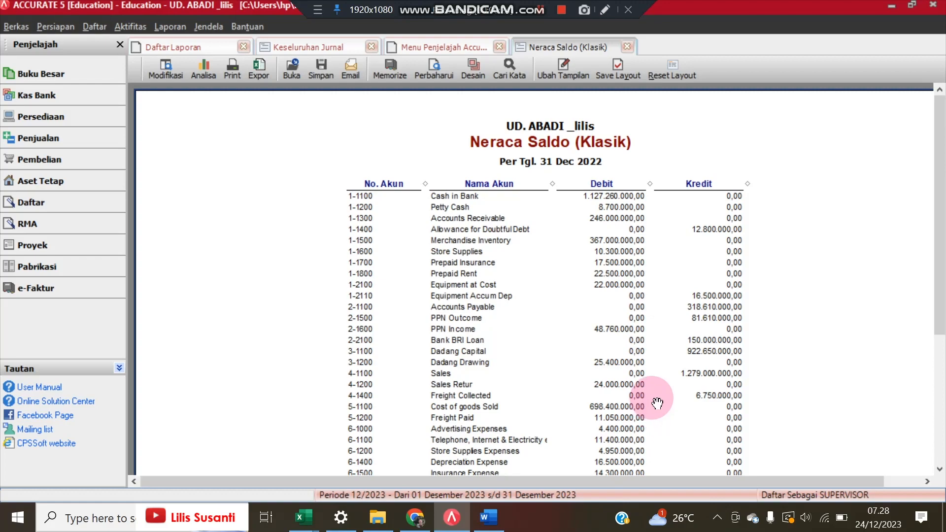
Examine the trial balance's accounts and totals, then document No.20 and the start of the adjustment memo in Word.
scroll(657, 390, "down", 10)
scroll(661, 381, "up", 3)
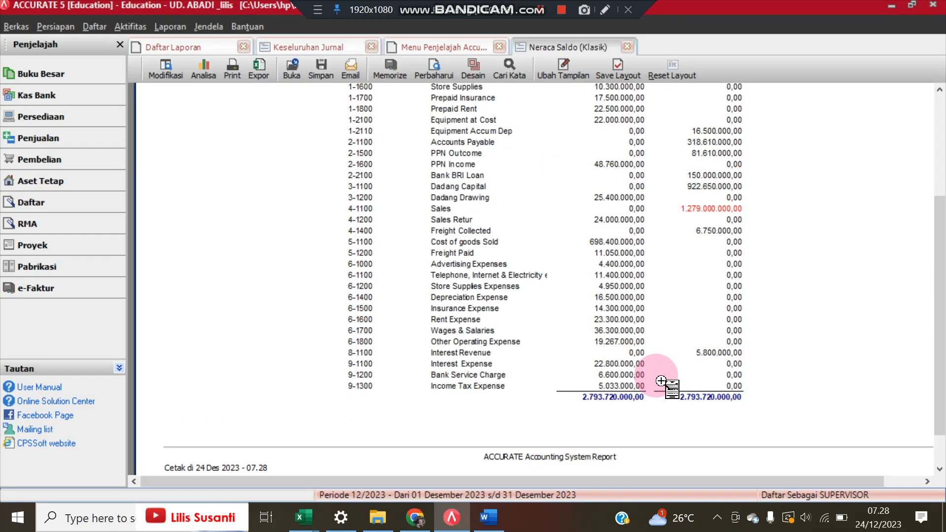
scroll(661, 381, "up", 4)
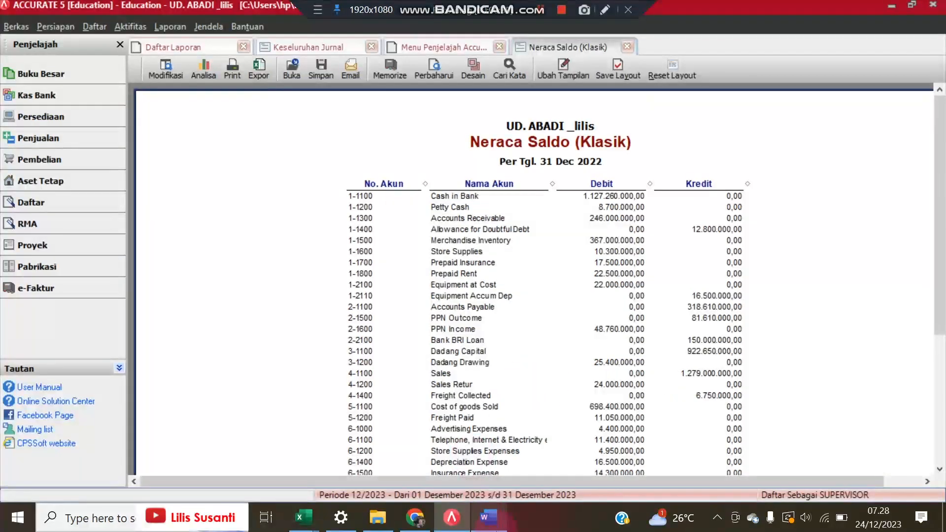
left_click(488, 517)
scroll(321, 311, "down", 10)
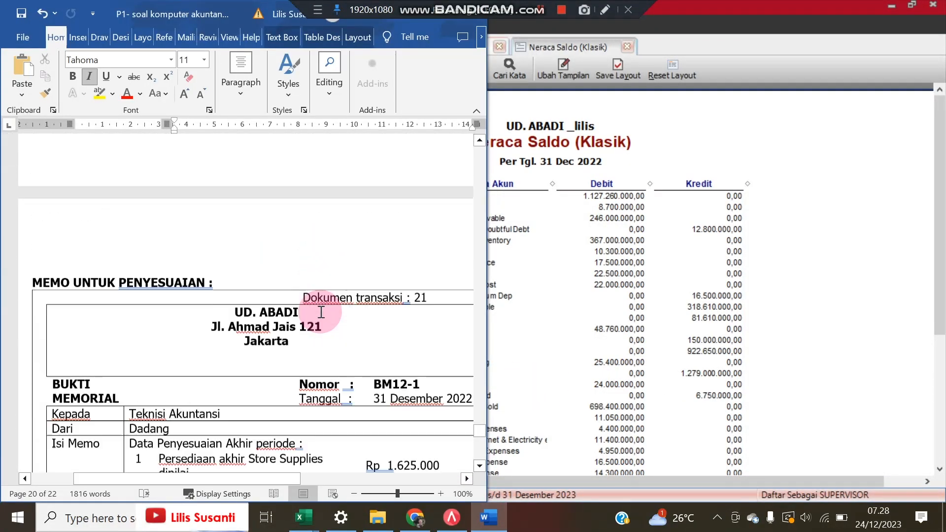
scroll(321, 312, "up", 5)
scroll(320, 312, "up", 7)
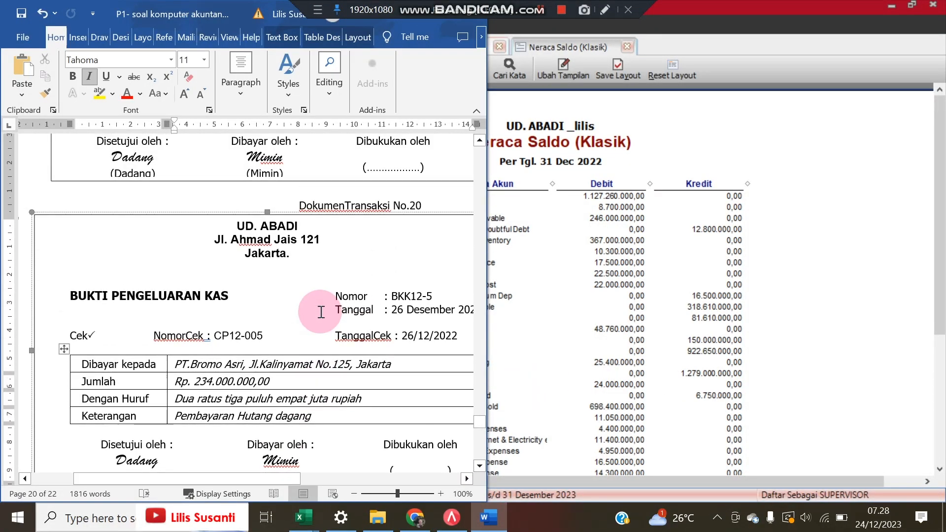
scroll(321, 312, "down", 1)
scroll(321, 312, "up", 1)
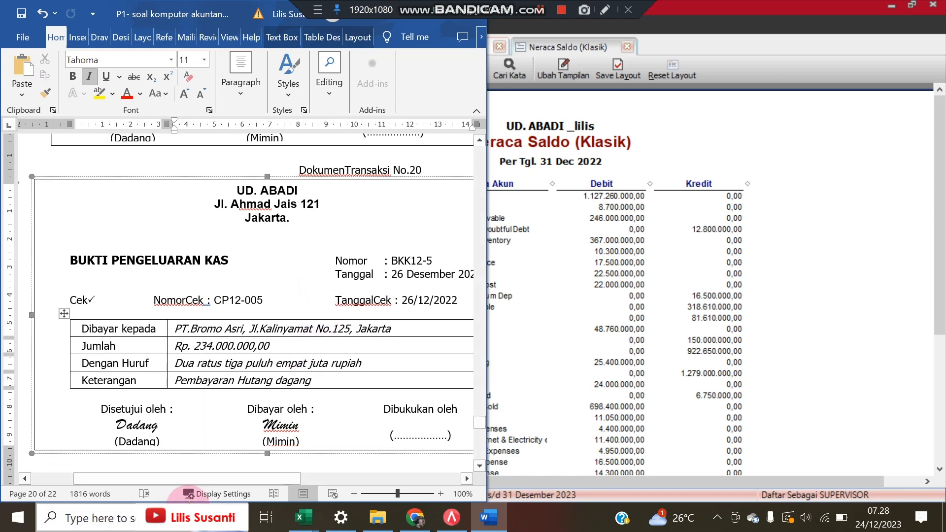
left_click_drag(199, 480, 211, 479)
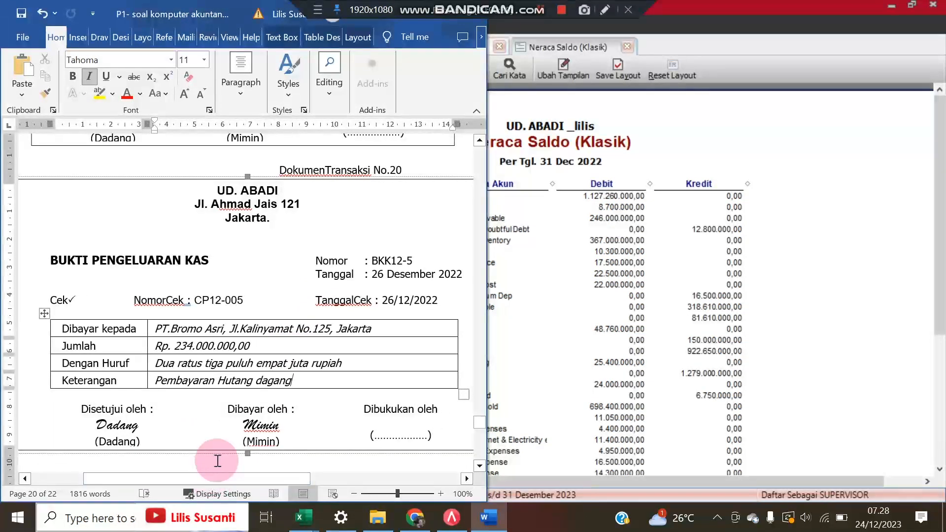
Switch back to Accurate and export all pages of the trial balance as a PDF named Neraca saldo akhir in the Accurate folder.
left_click(811, 212)
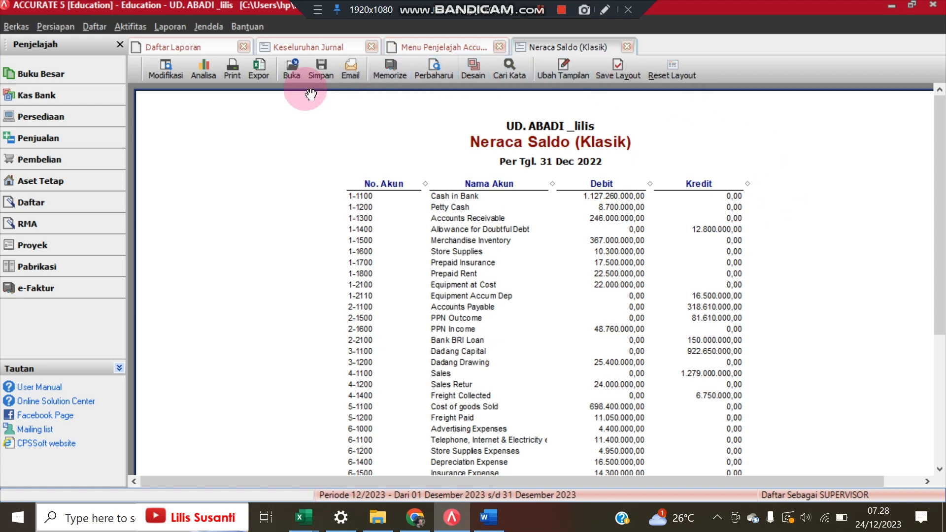
left_click(310, 72)
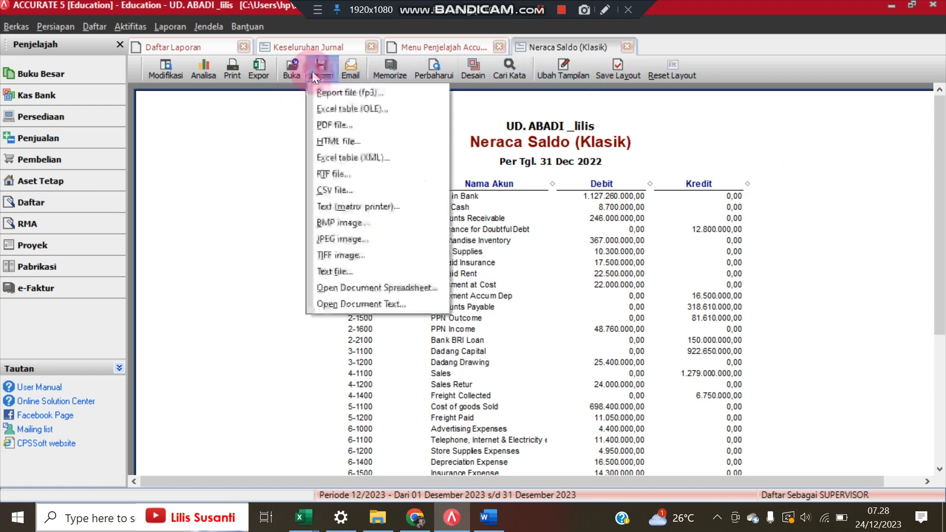
left_click(323, 119)
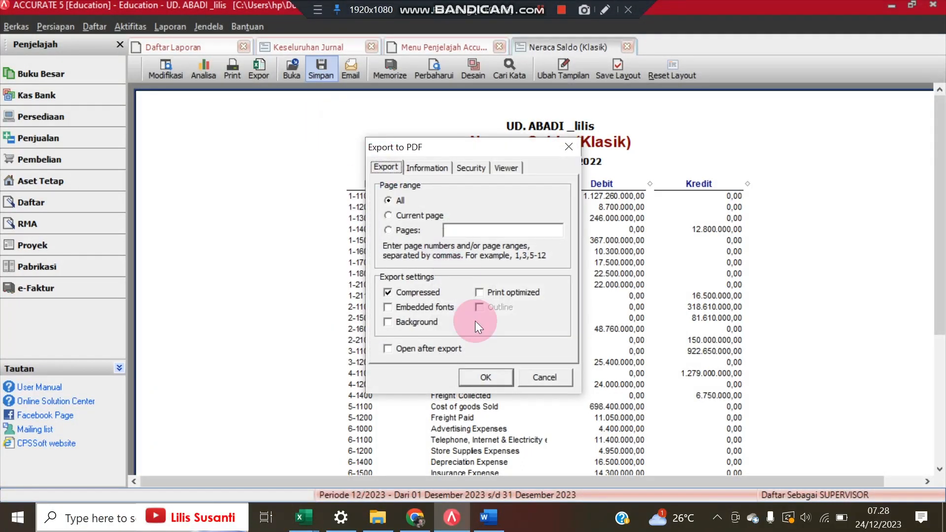
left_click(485, 378)
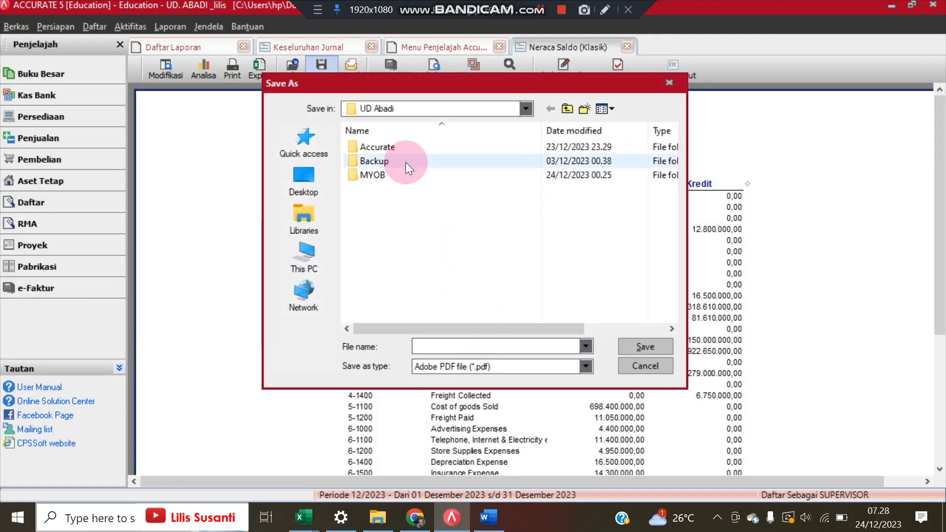
double_click(402, 150)
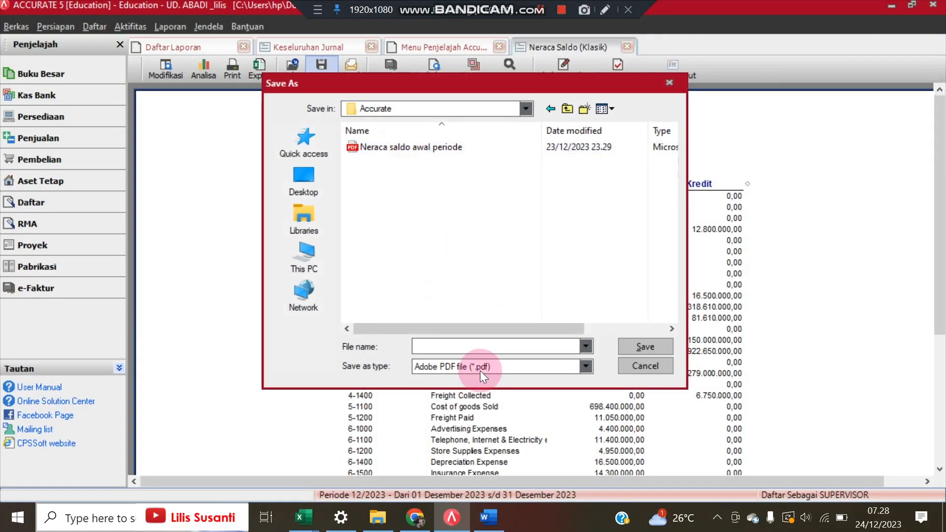
left_click(481, 342)
type("Ner")
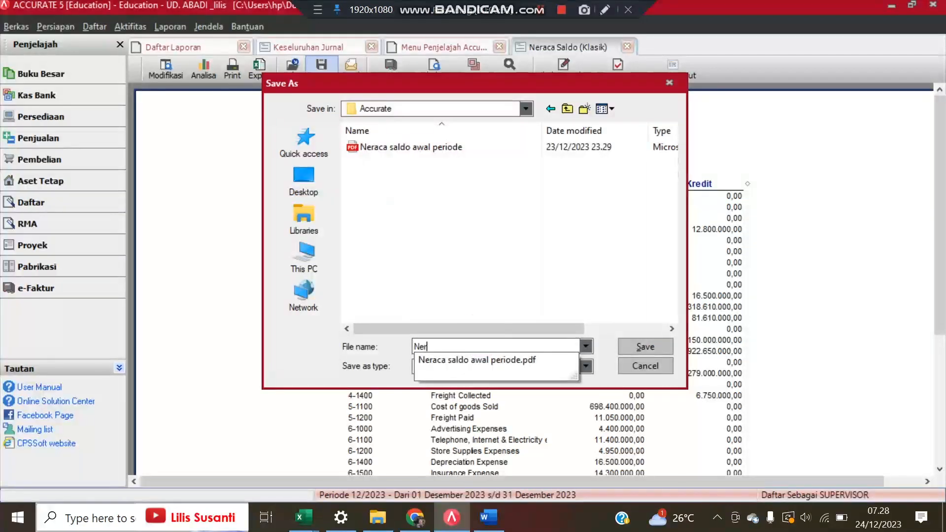
type("aca saldo akhir")
key("Return")
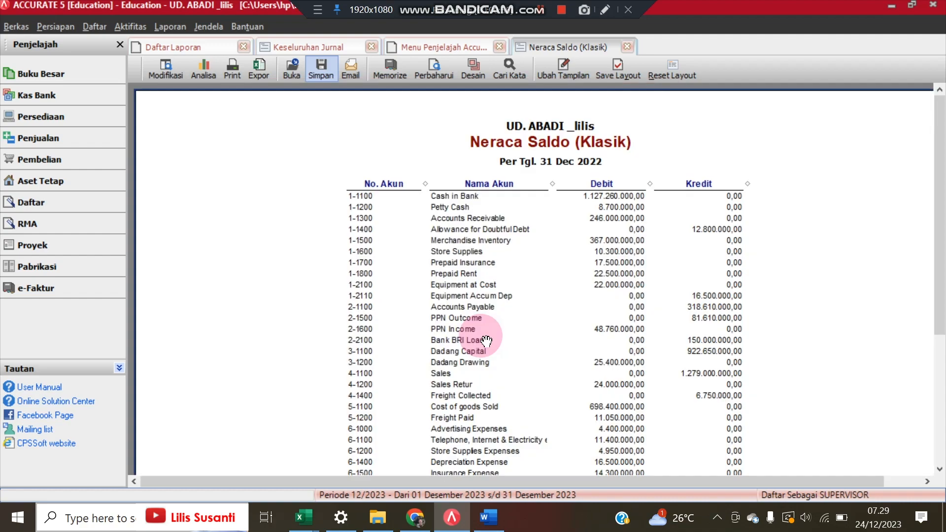
Review the trial balance and the Keseluruhan Jurnal report against document No.20 in Word.
scroll(508, 239, "down", 5)
scroll(493, 308, "up", 5)
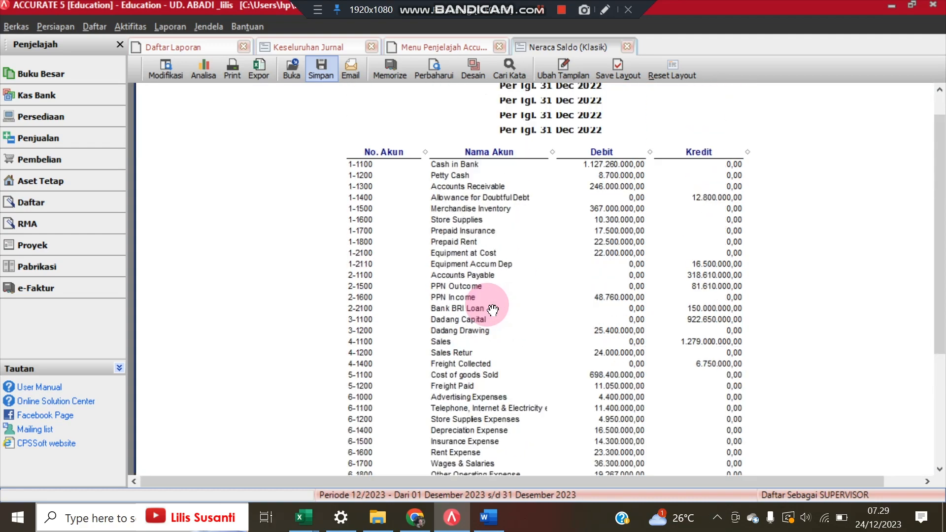
scroll(492, 308, "down", 1)
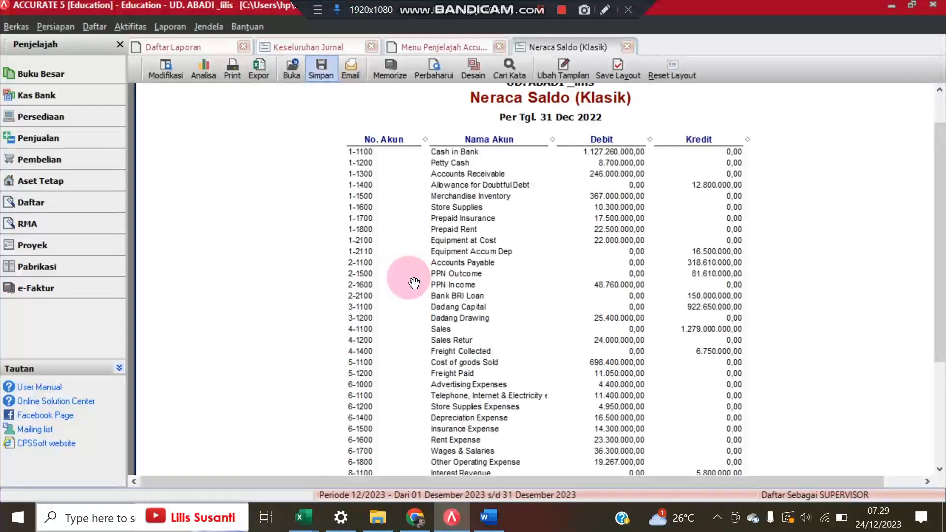
left_click(488, 518)
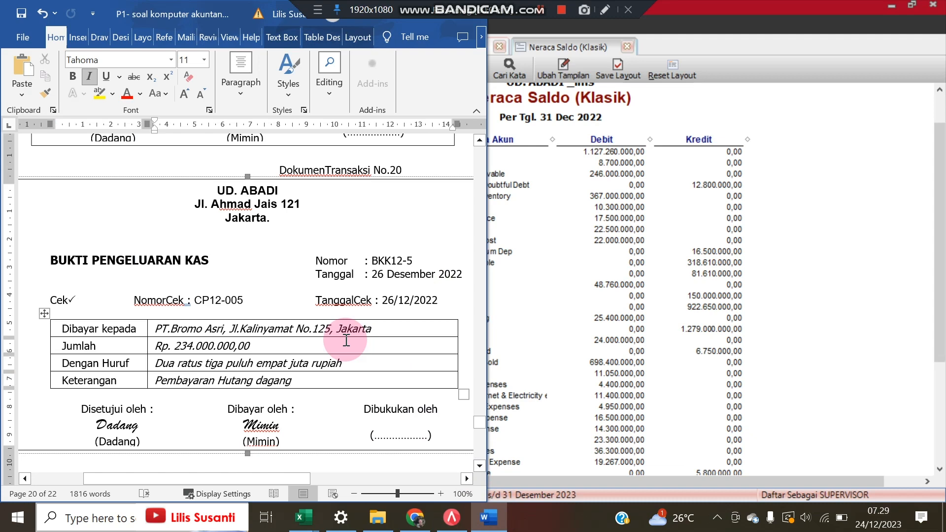
left_click(718, 110)
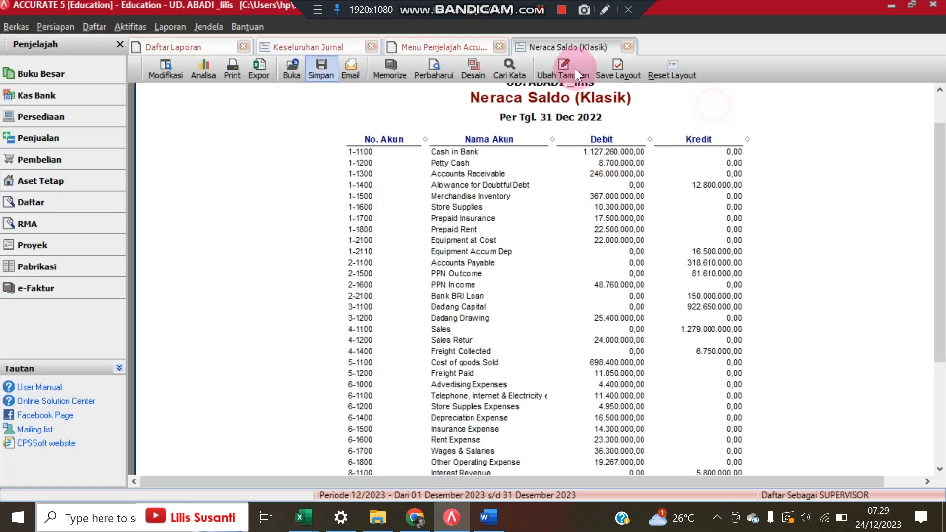
left_click(347, 46)
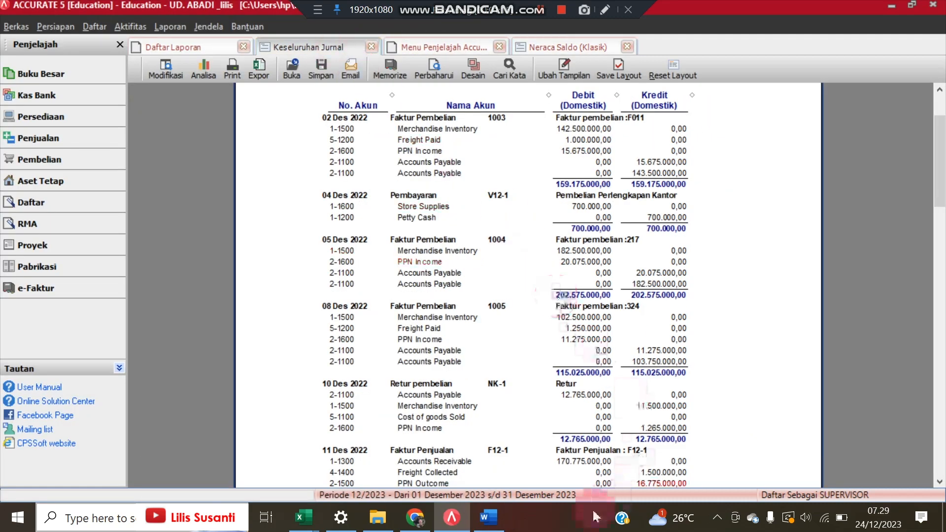
left_click(488, 517)
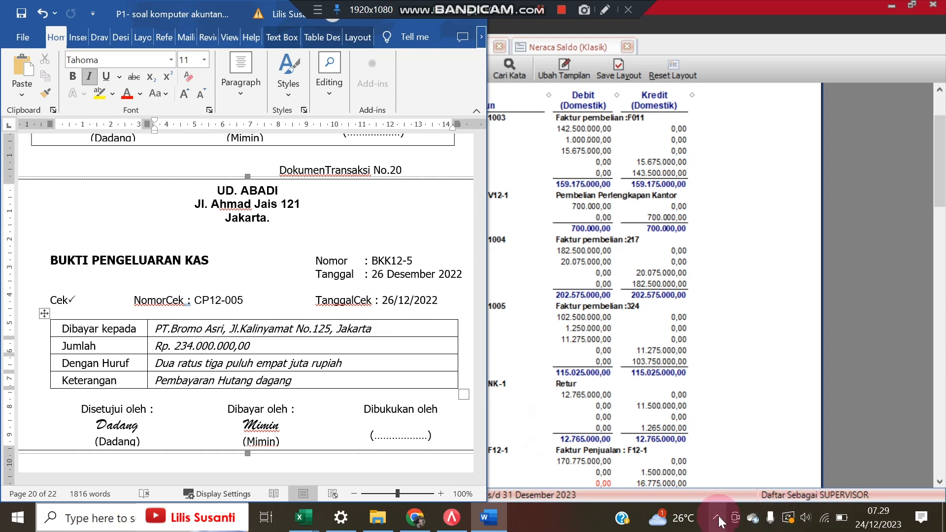
left_click(756, 408)
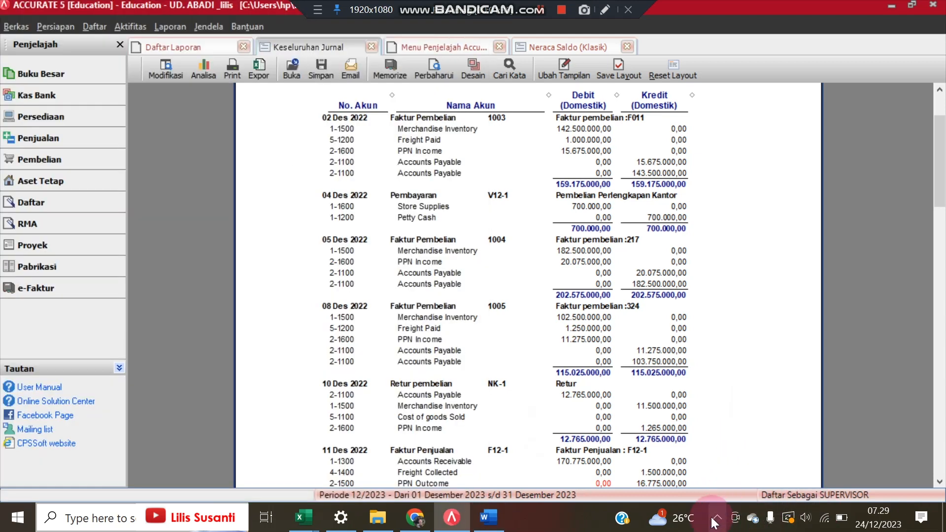